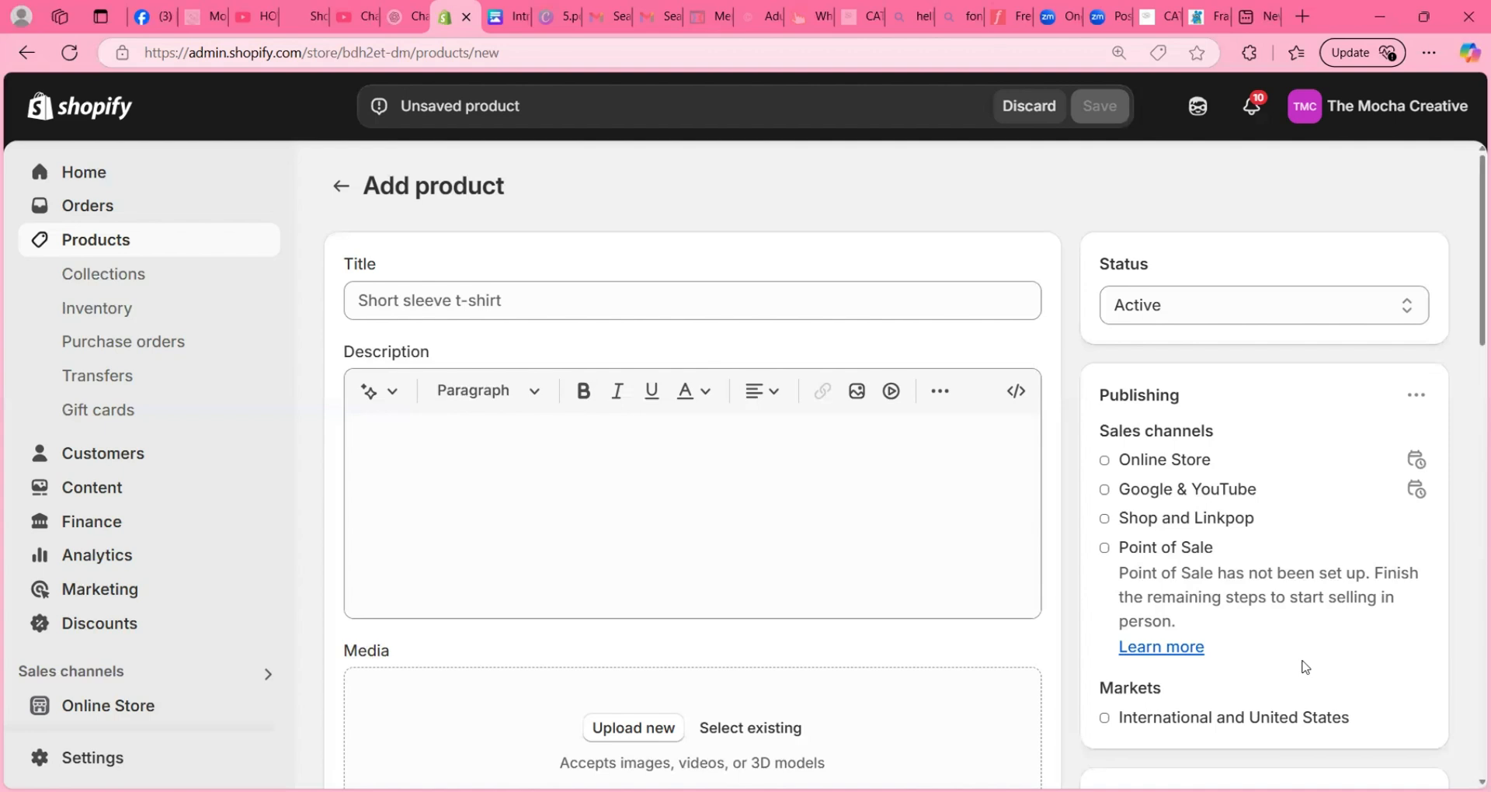
- Title the new product "DTF Shirt Bundles"
click(520, 298)
text(DTF)
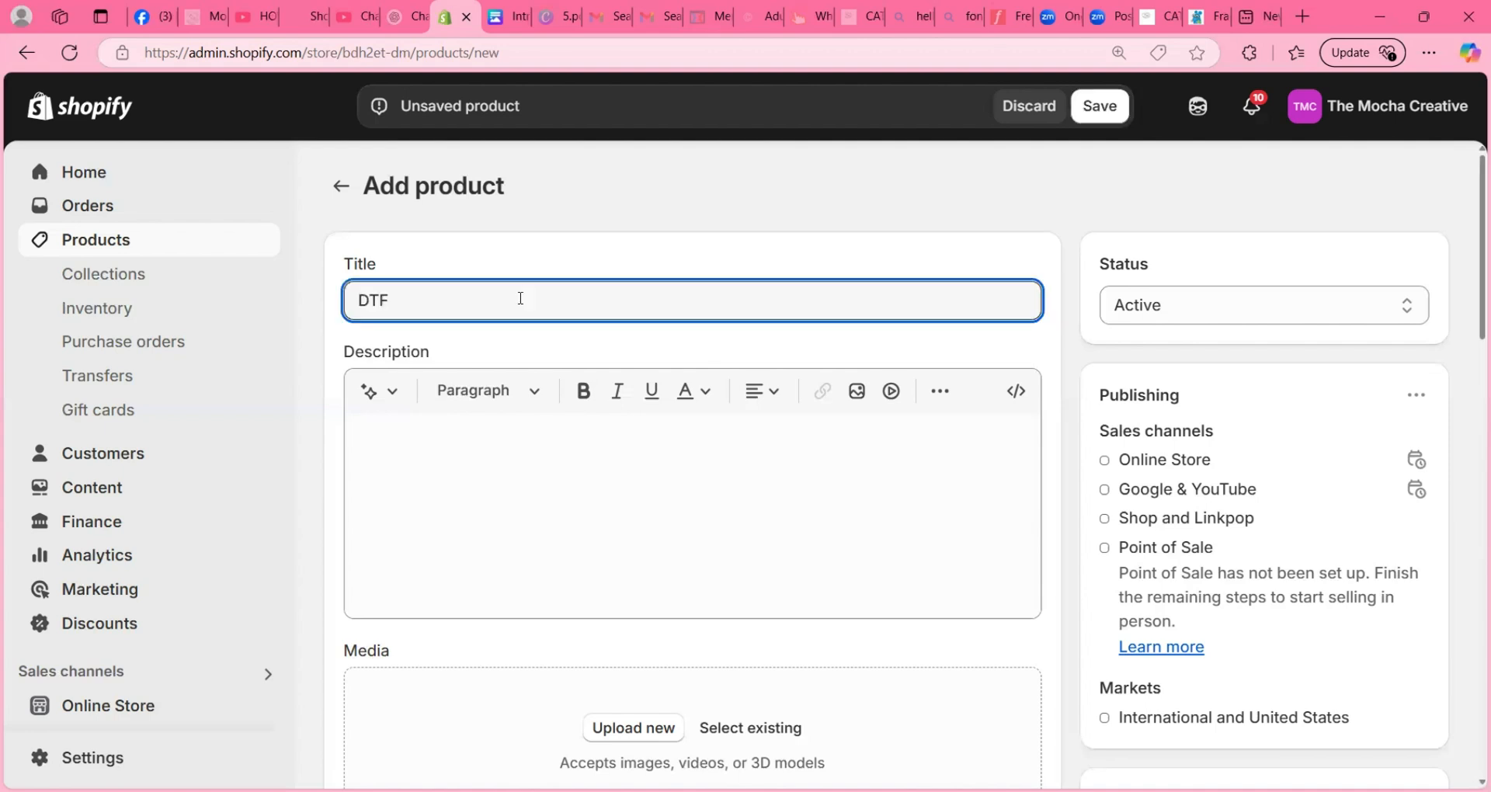
key(BackSpace)
key(BackSpace)
key(BackSpace)
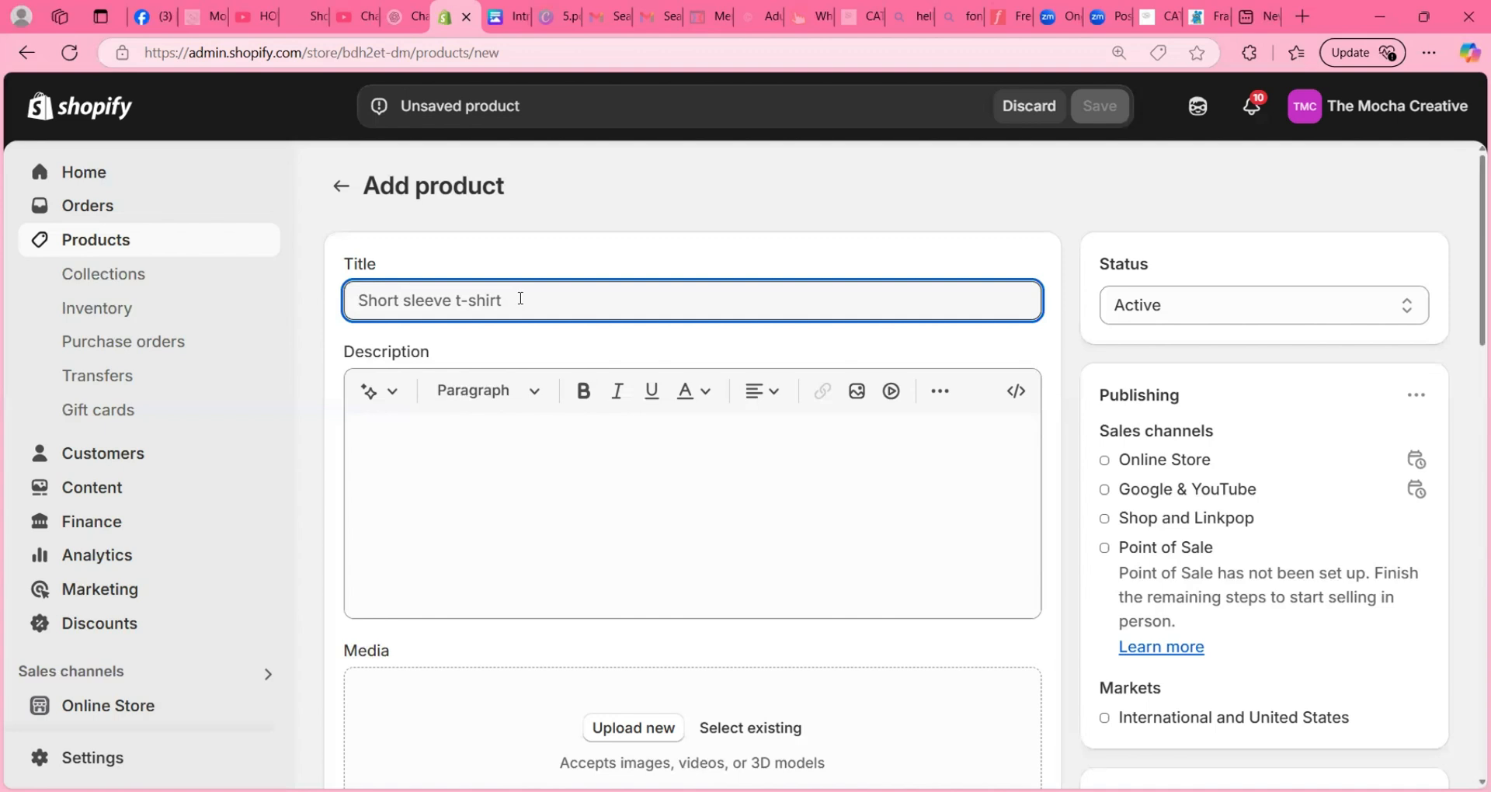
text(DTF)
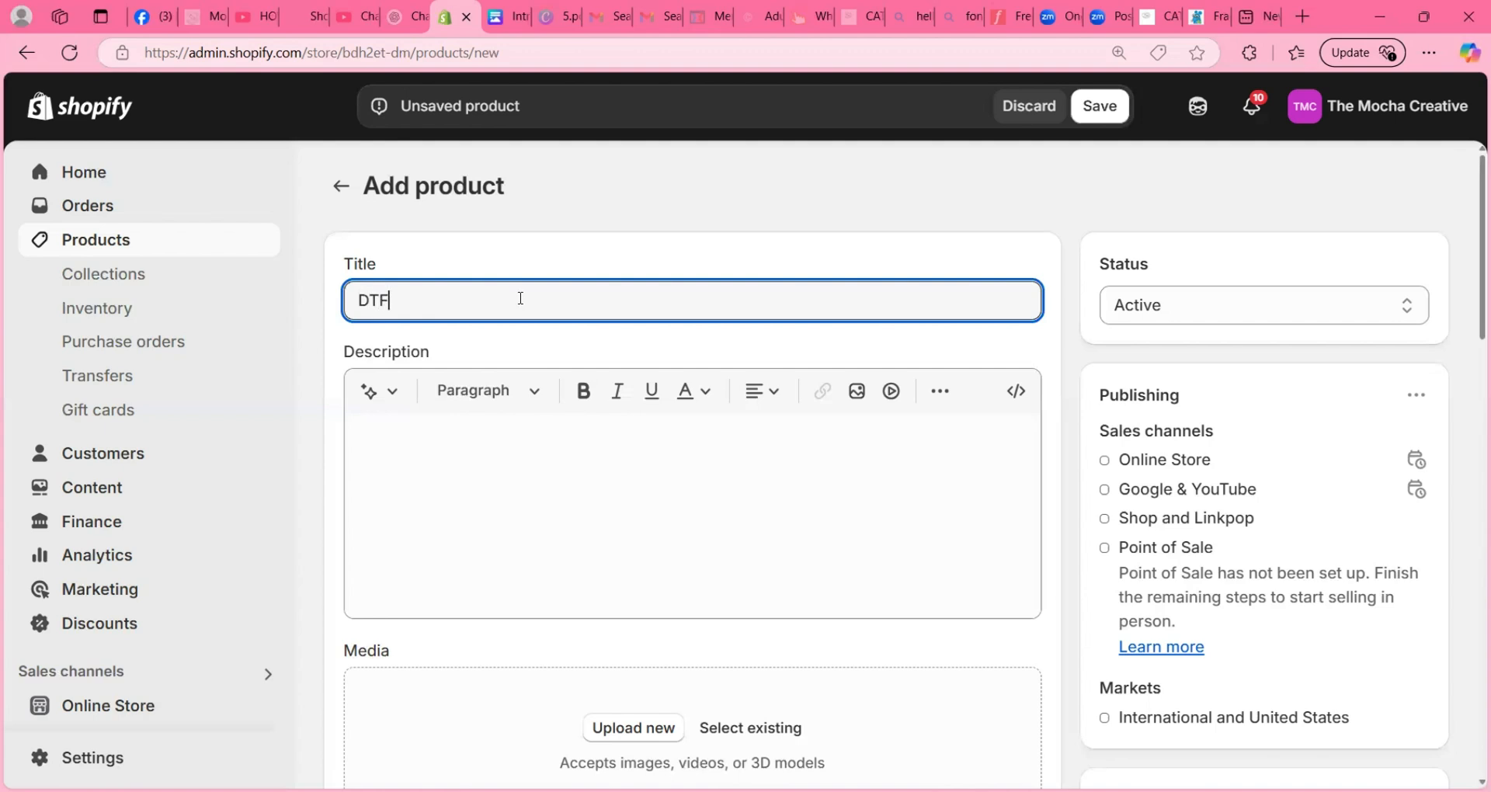
text( Shirt Bundles)
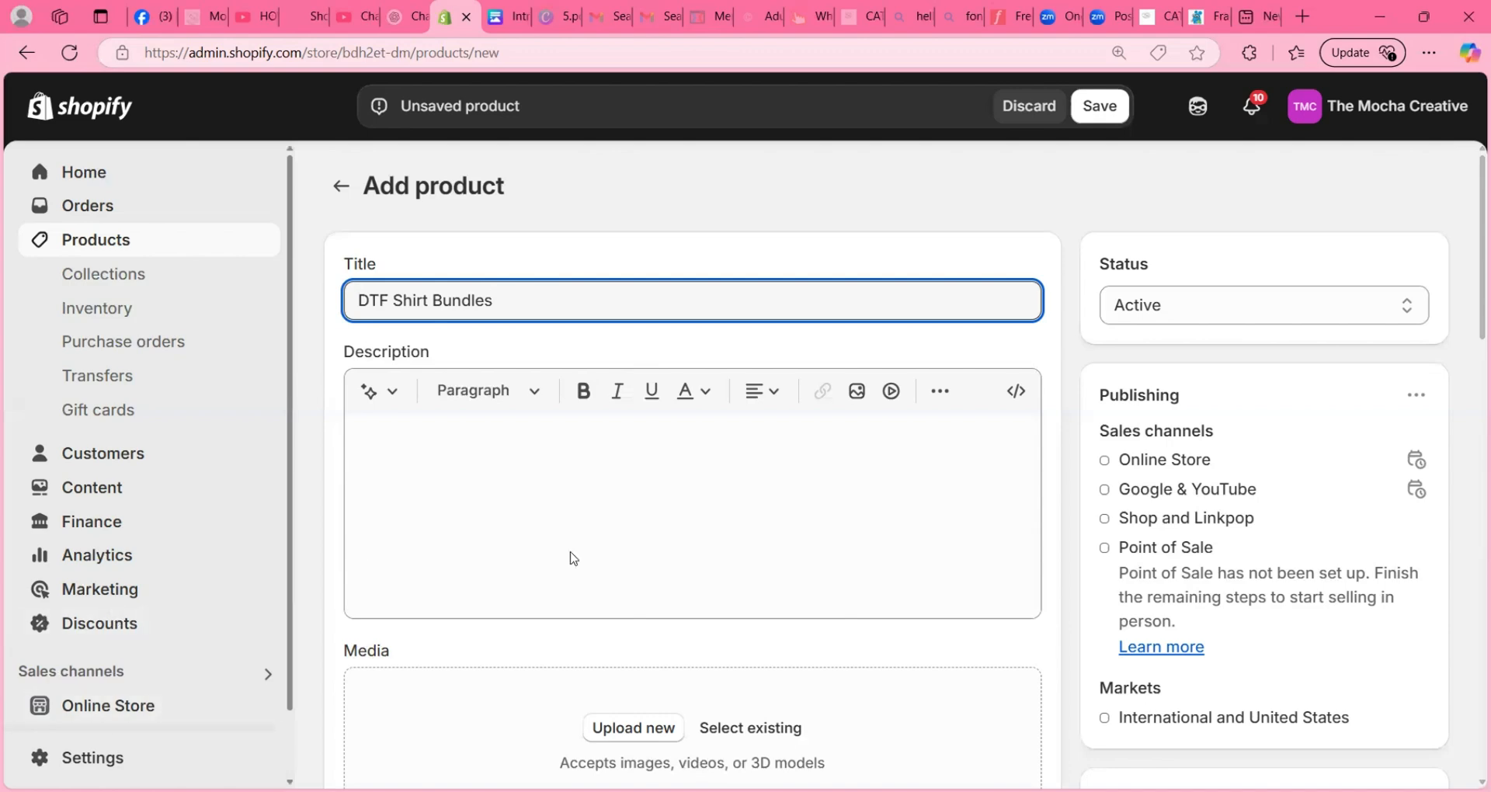
- Add the existing Senior 25 Auntie design image and its T-shirt mockup 20_25 to the product media
scroll(573, 558, down, 3)
scroll(573, 557, up, 3)
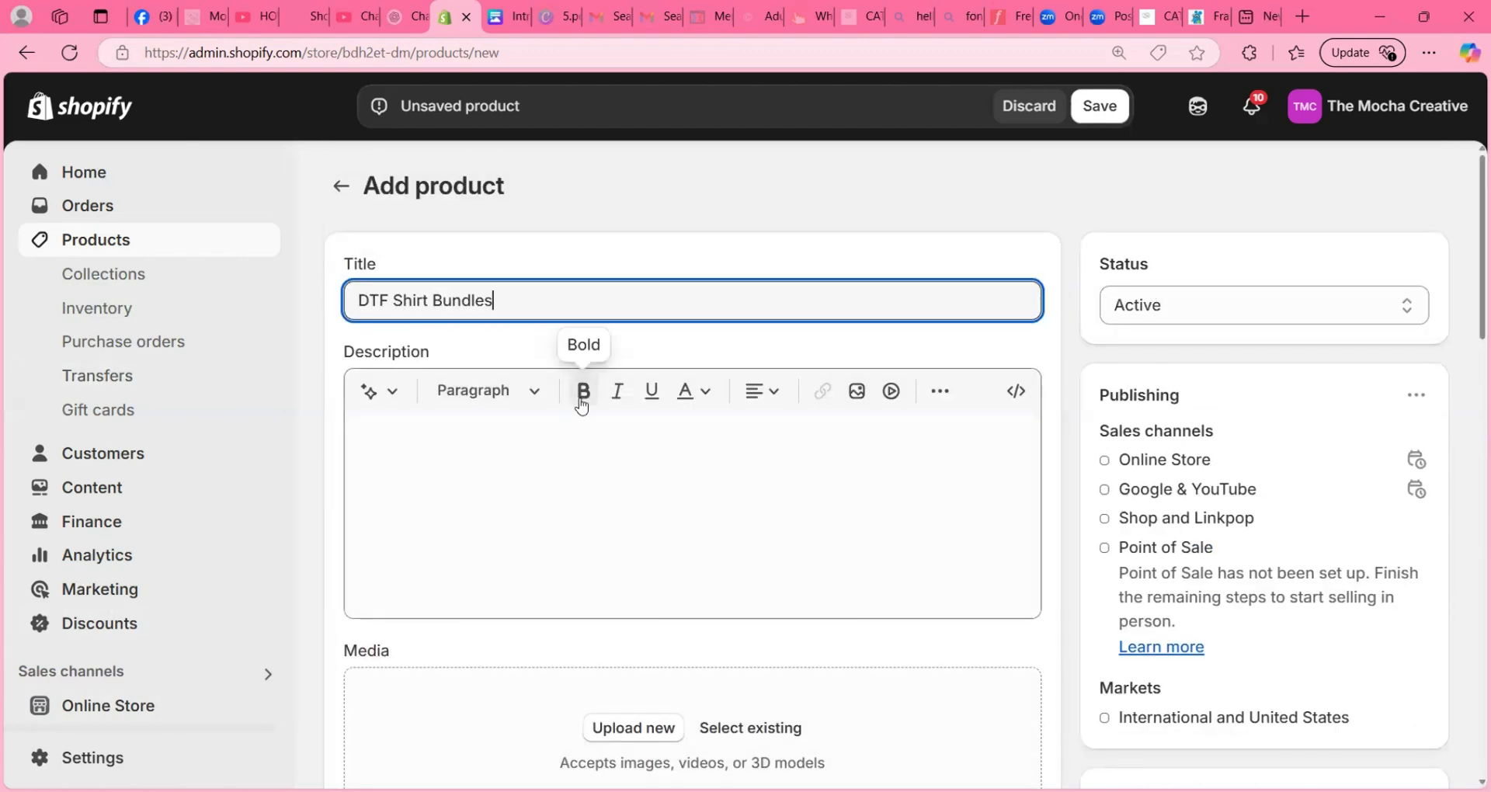
scroll(699, 420, down, 4)
click(750, 437)
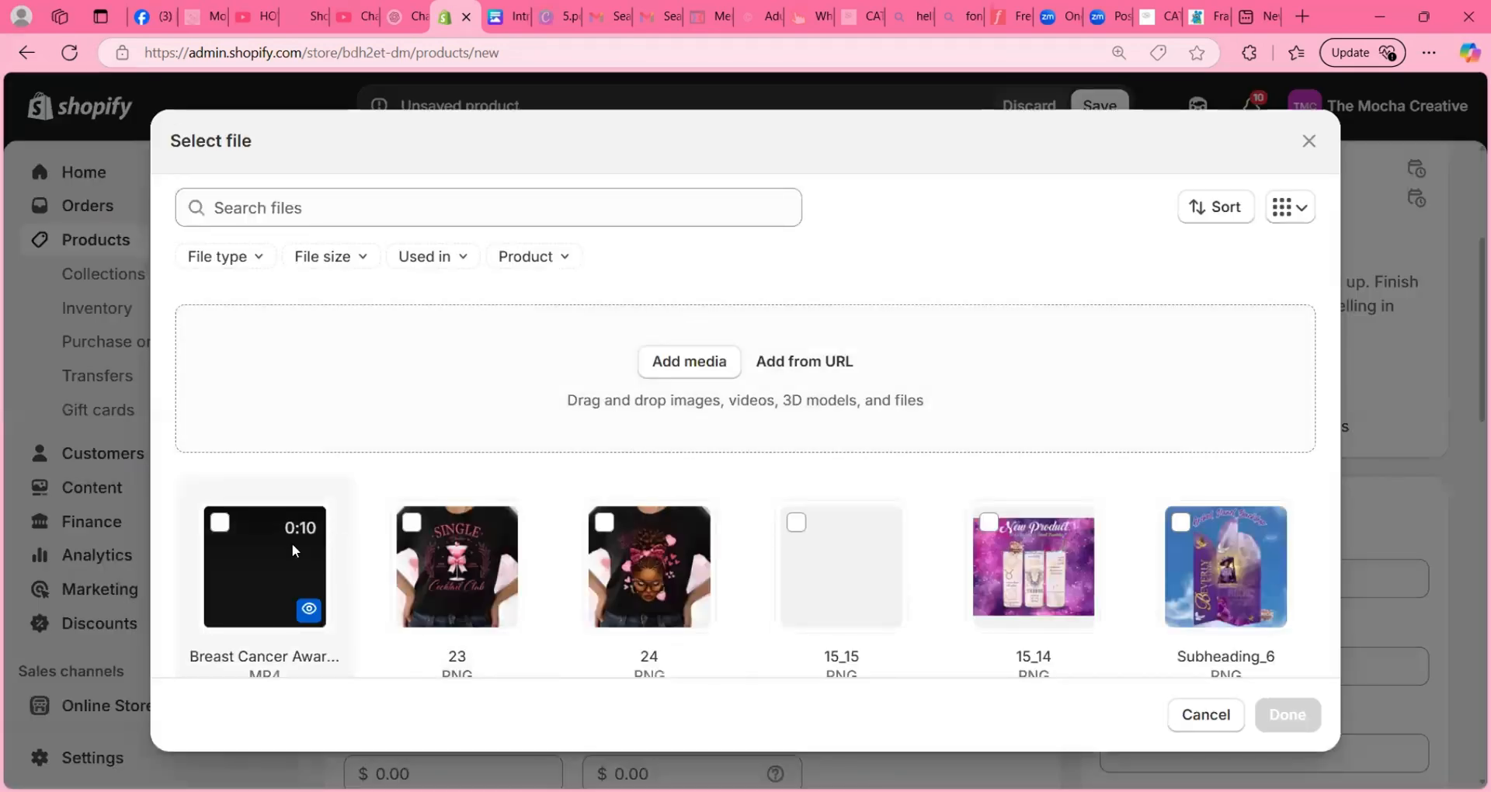
click(795, 522)
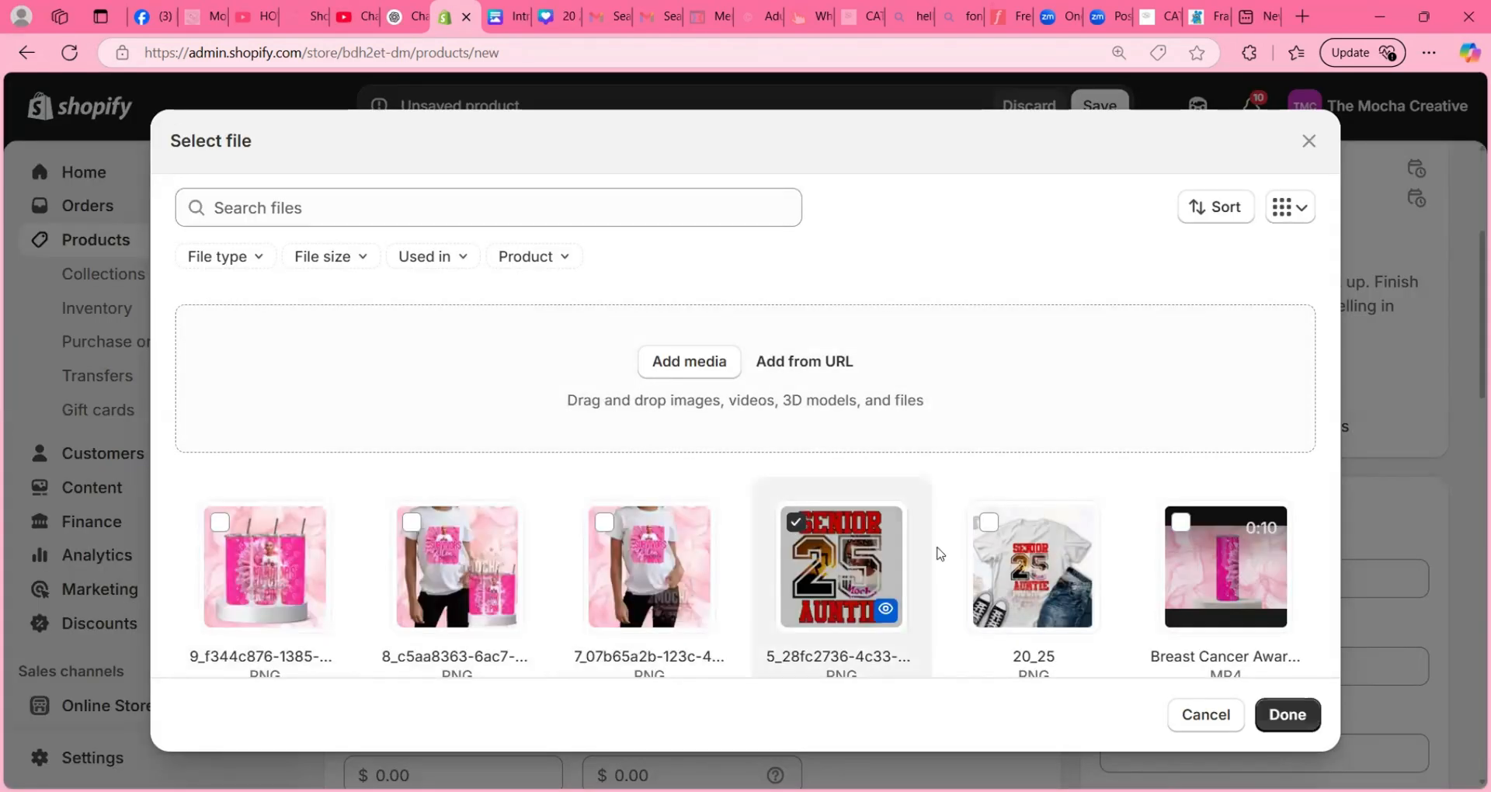
click(988, 522)
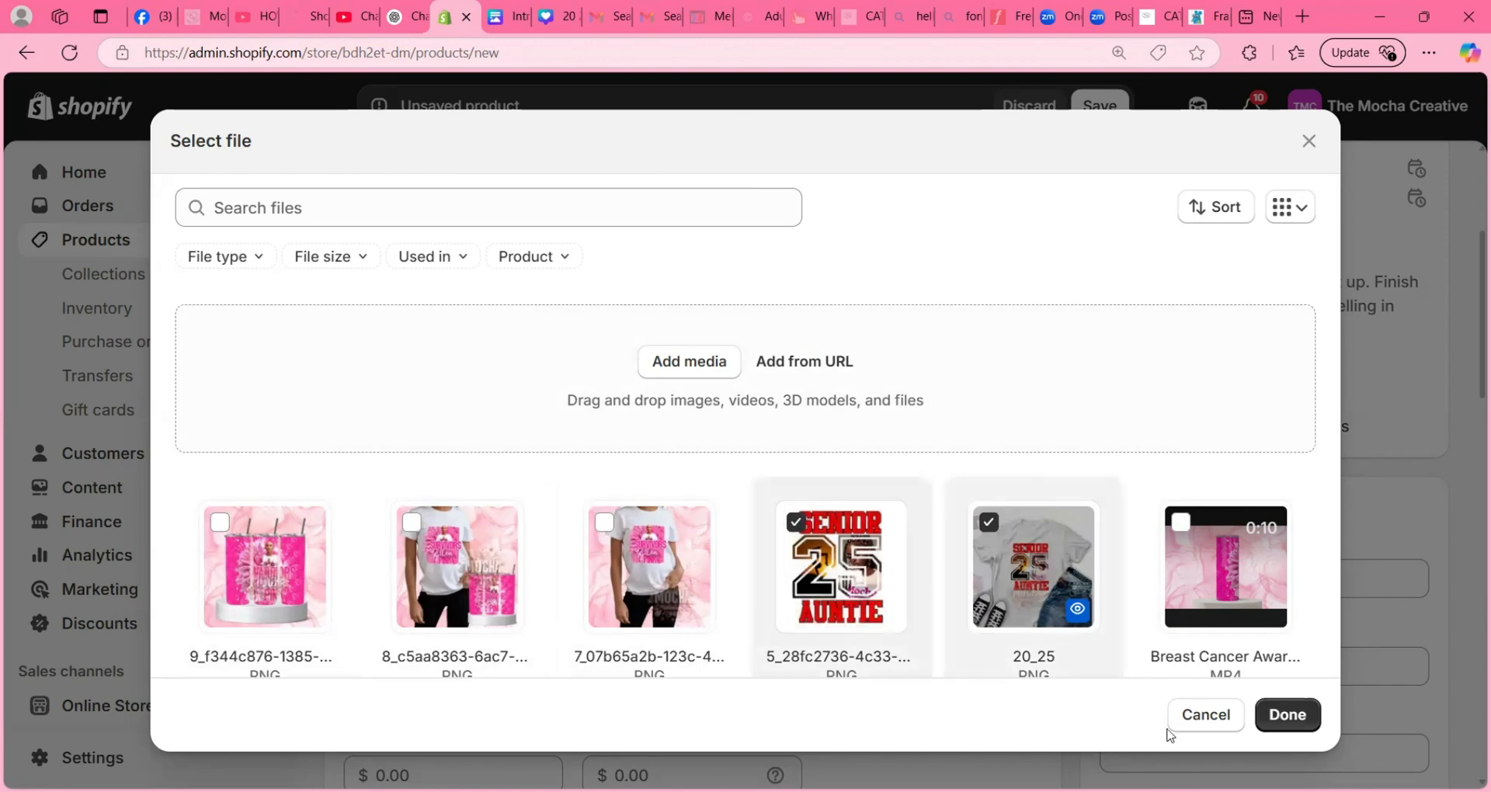
click(1288, 713)
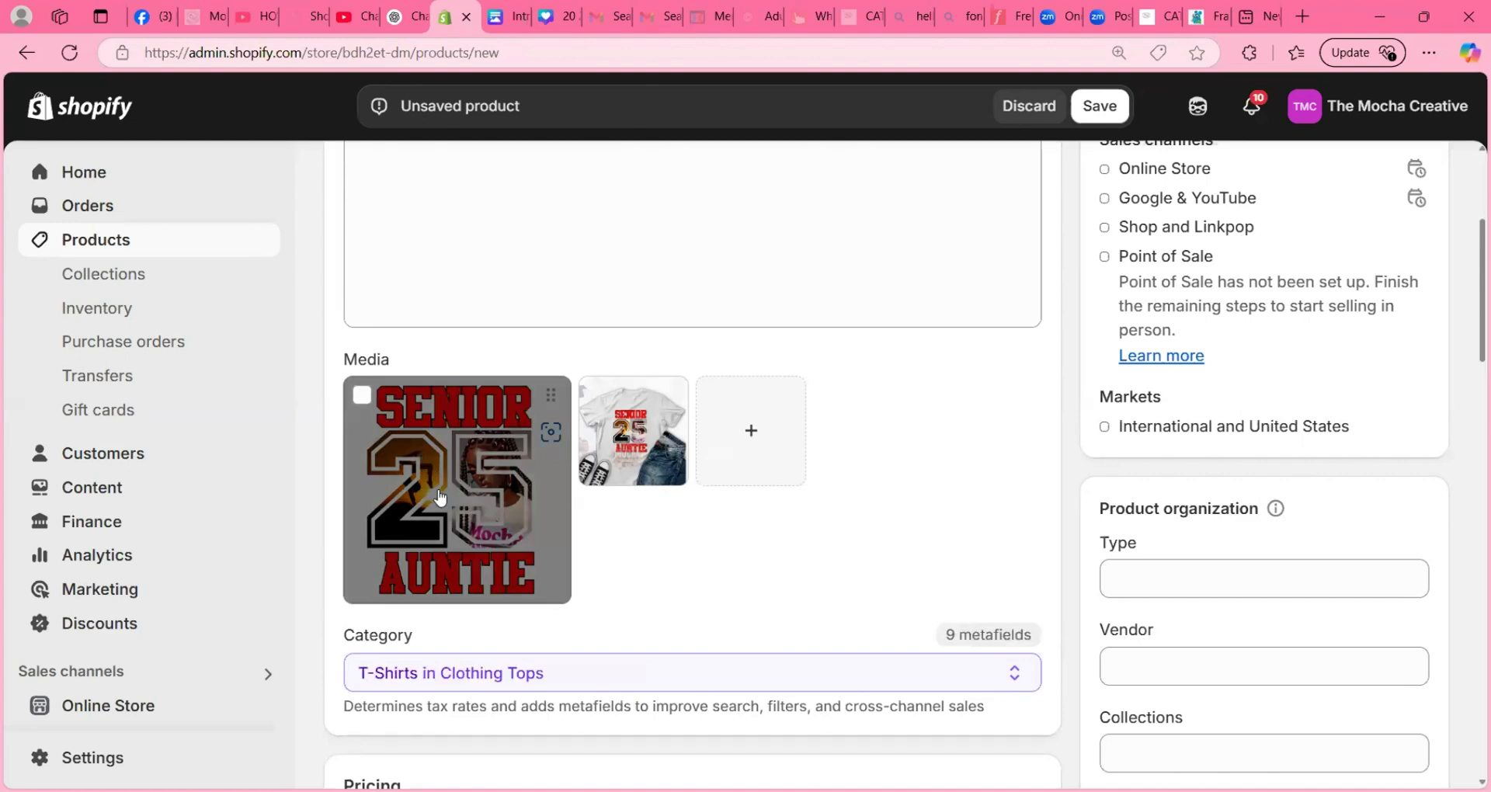
- Try the T-shirt mockup as the first product image, and return the design image to first place
scroll(745, 438, down, 2)
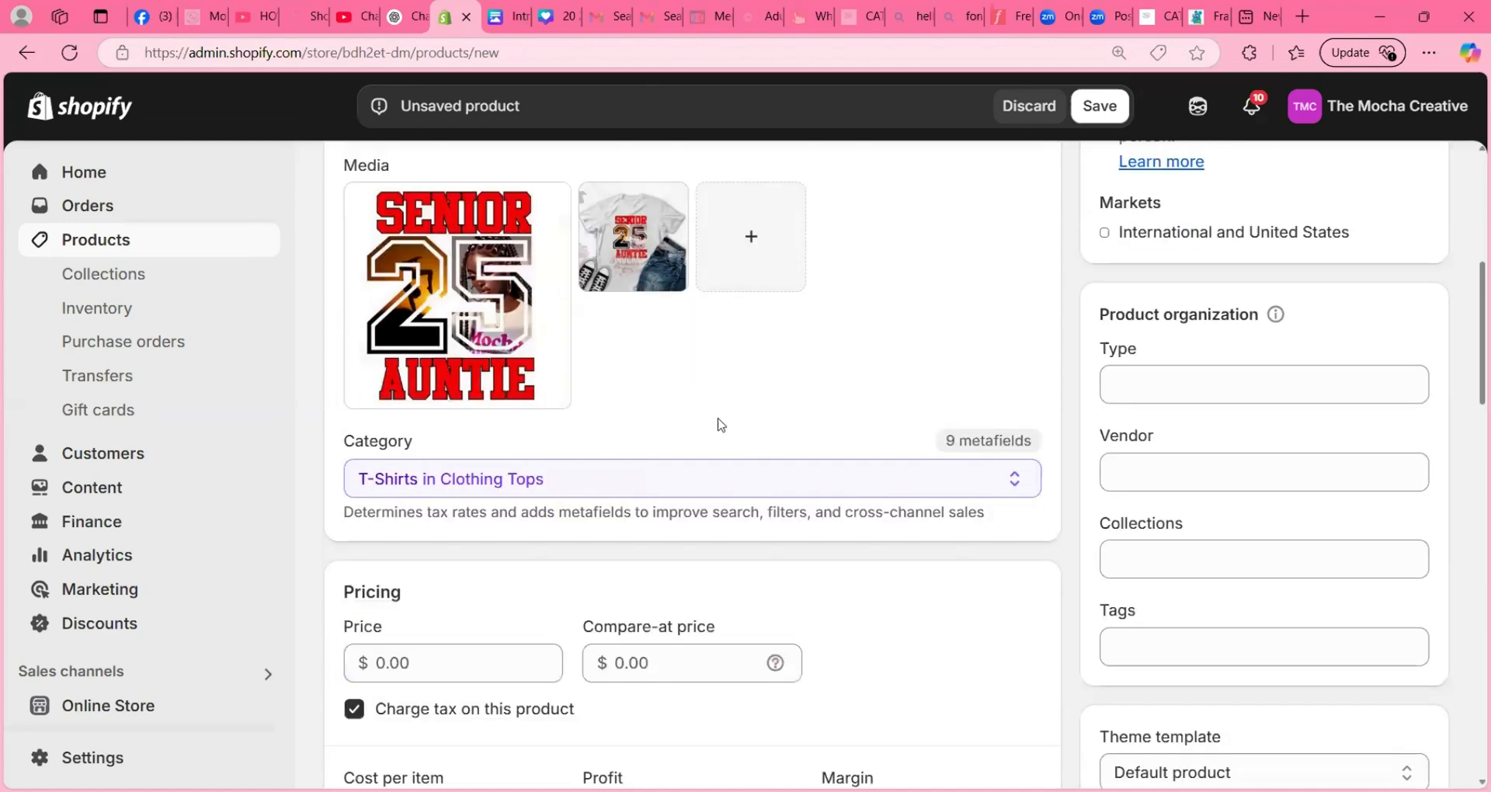
scroll(591, 453, up, 2)
drag(656, 450, 446, 458)
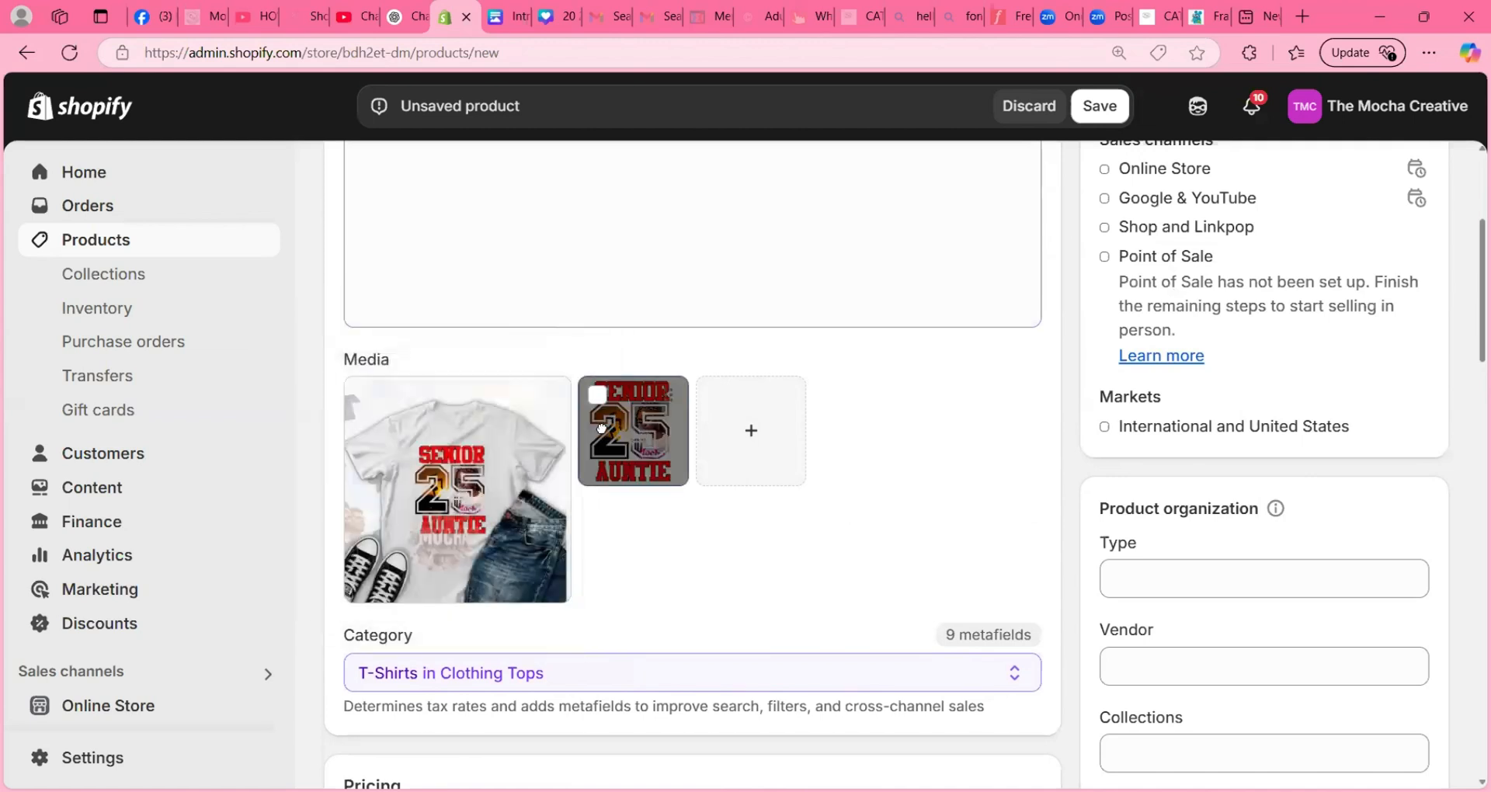
drag(633, 433, 481, 458)
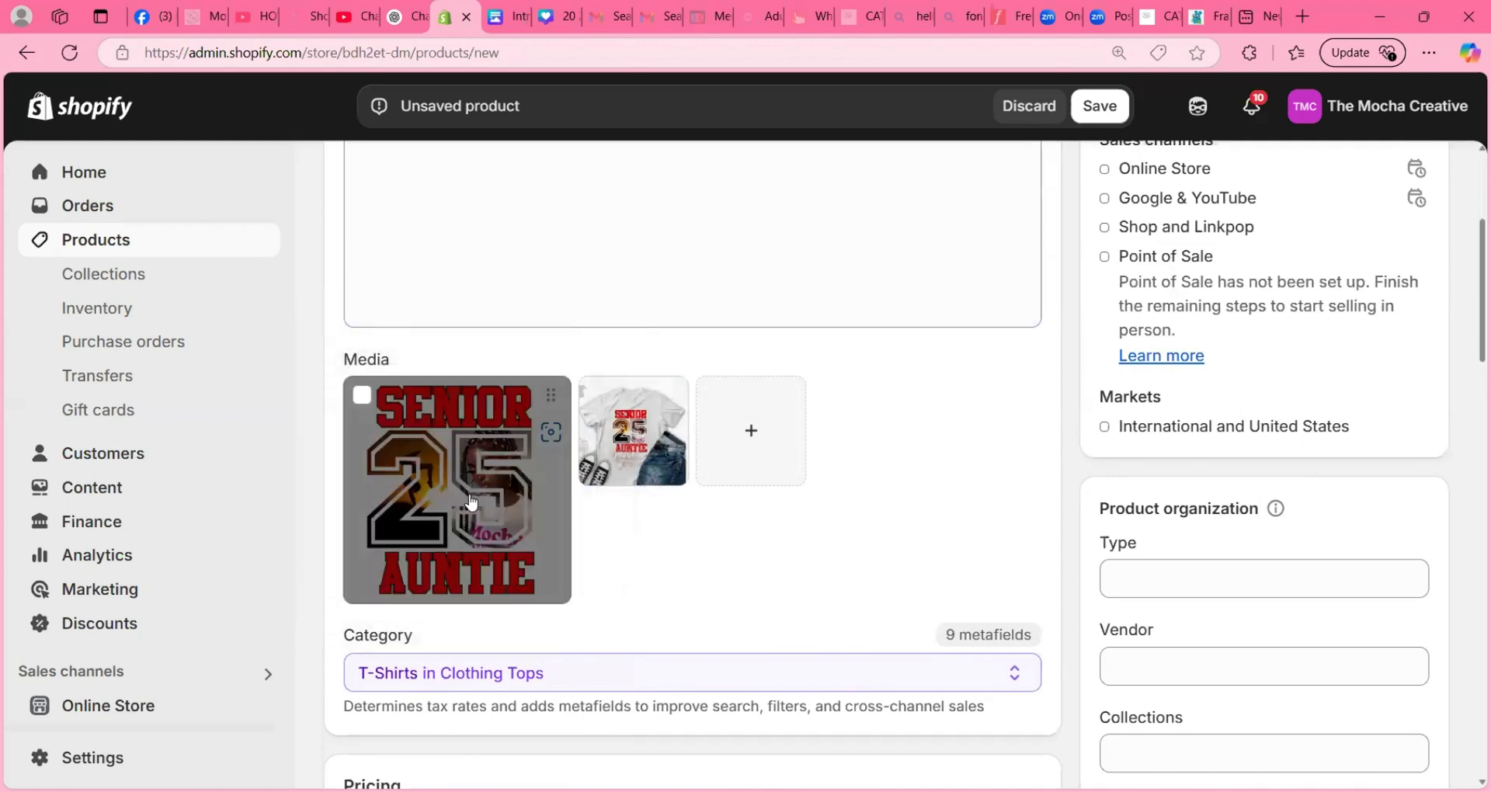
- Set the product price to $6.00
scroll(693, 532, down, 4)
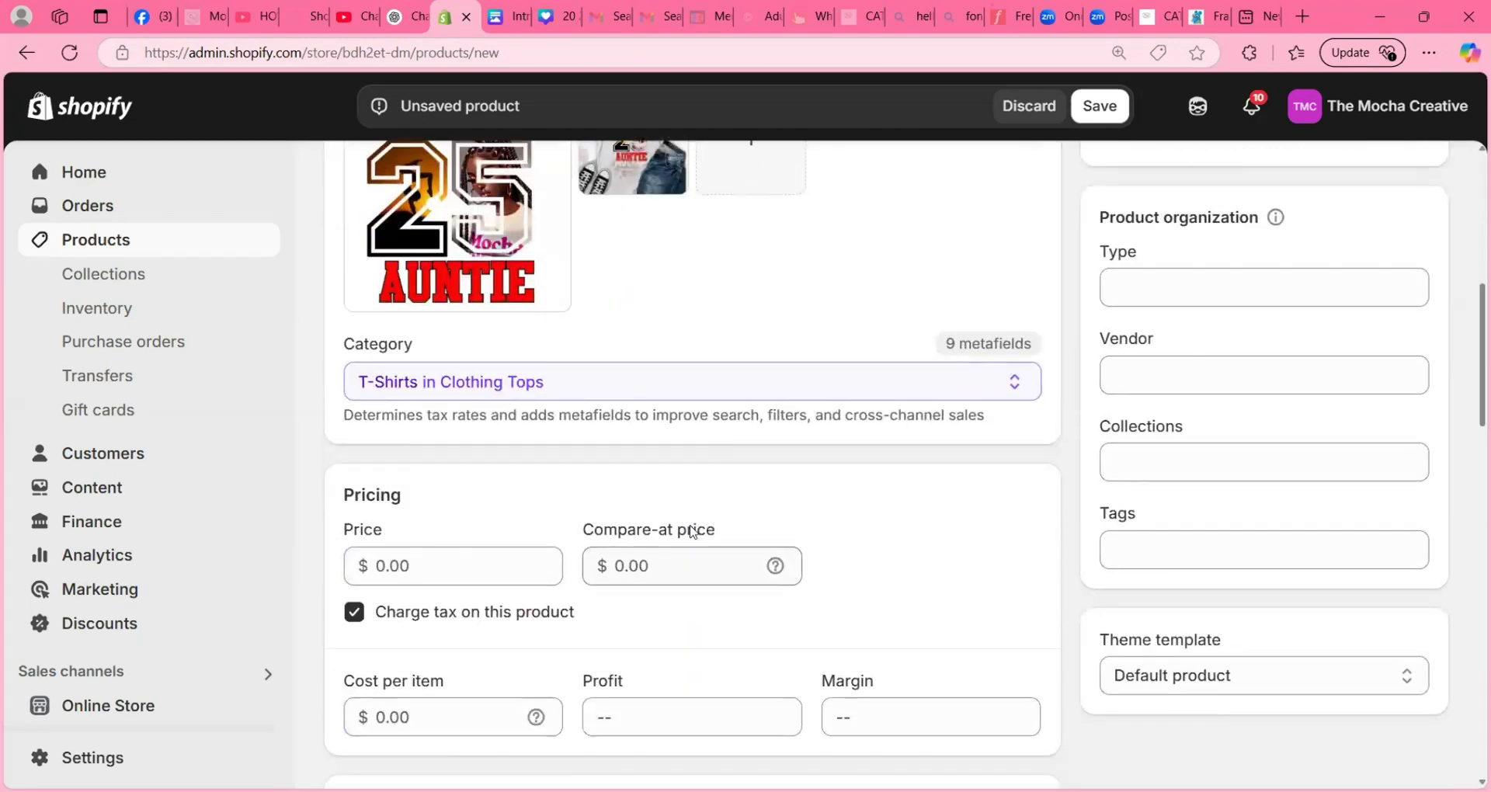
click(455, 567)
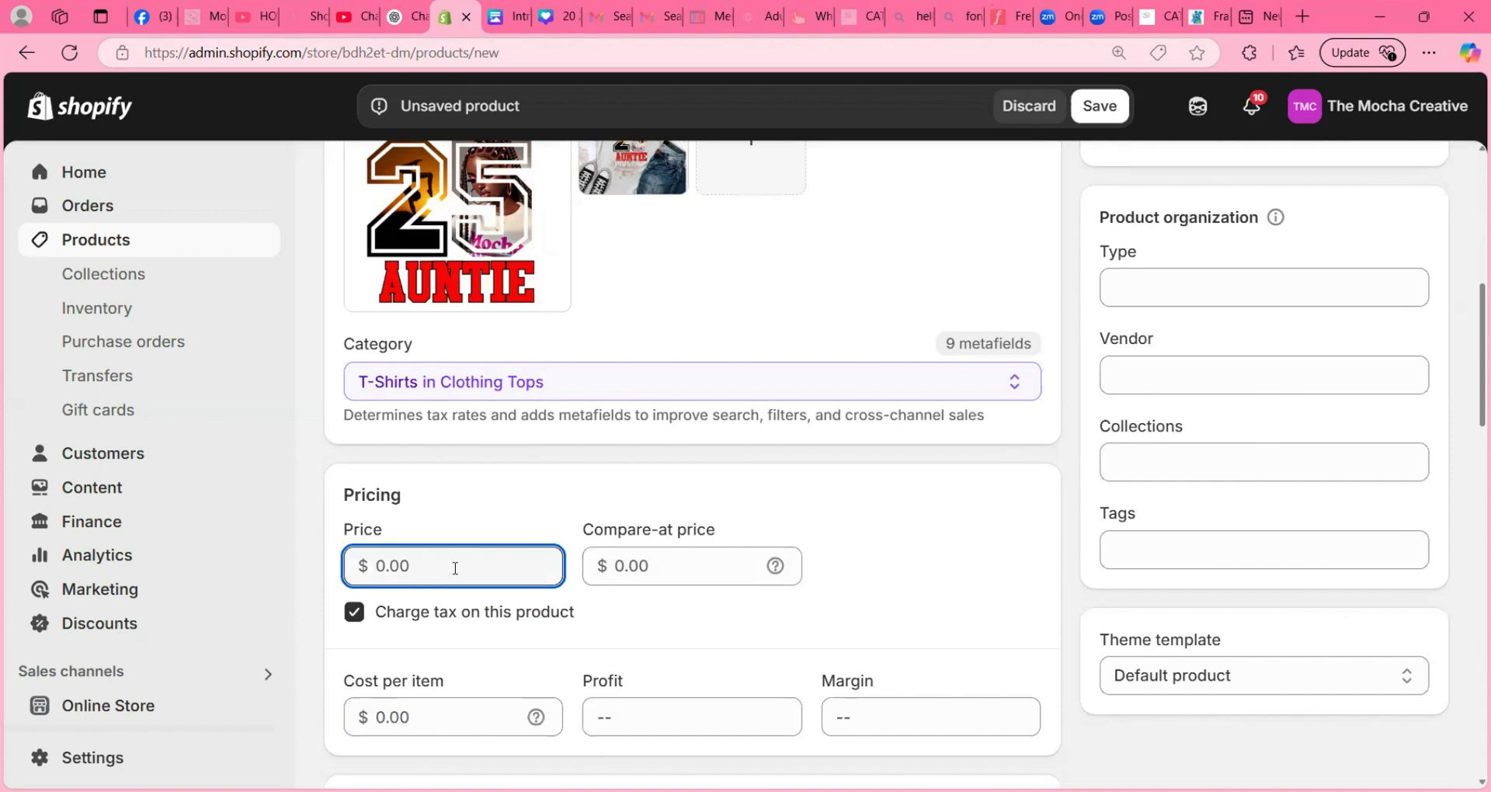
text(6)
click(470, 495)
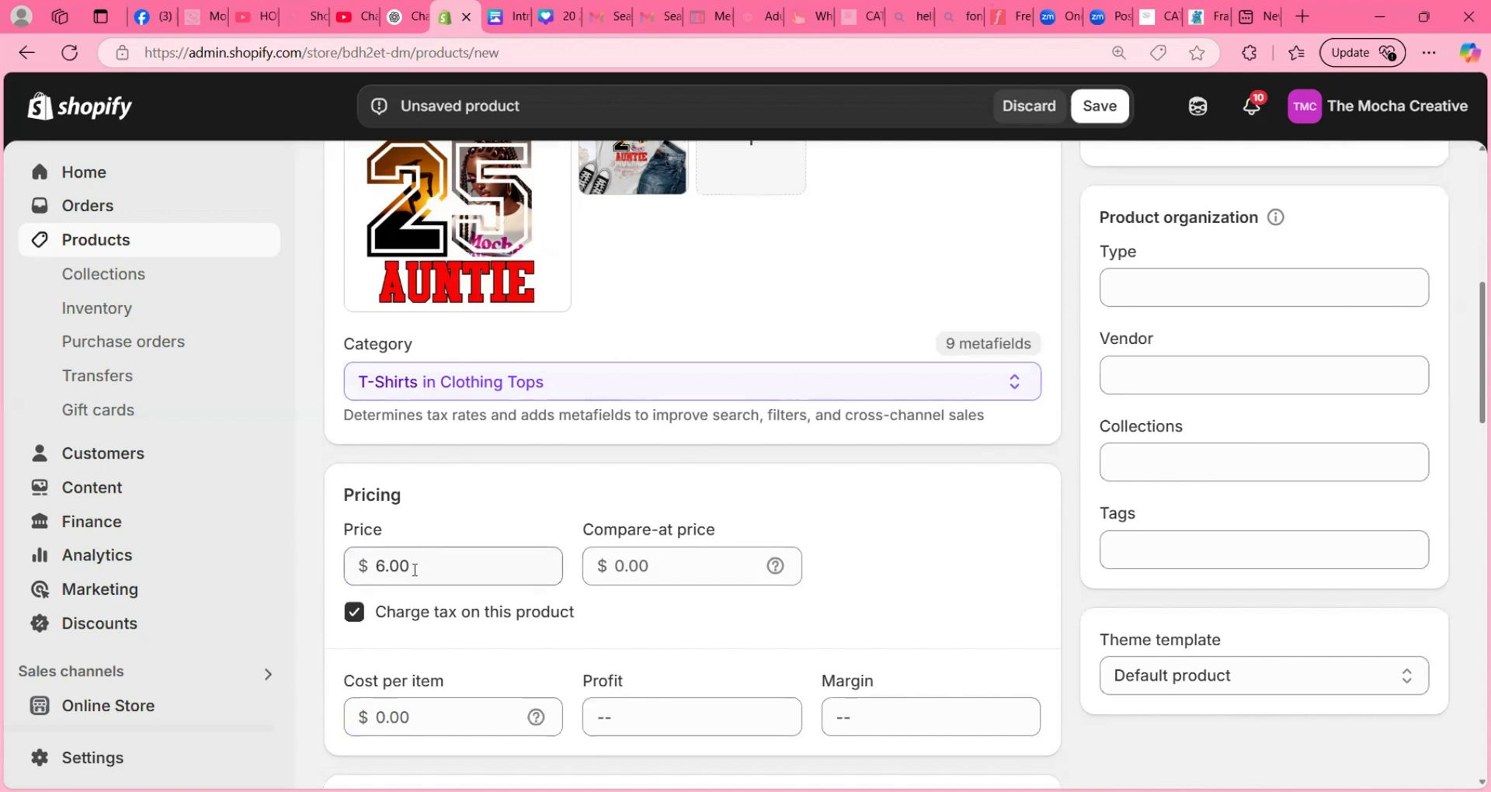
click(357, 614)
click(356, 614)
- Create a custom variant option named "Choose One"
scroll(635, 618, down, 5)
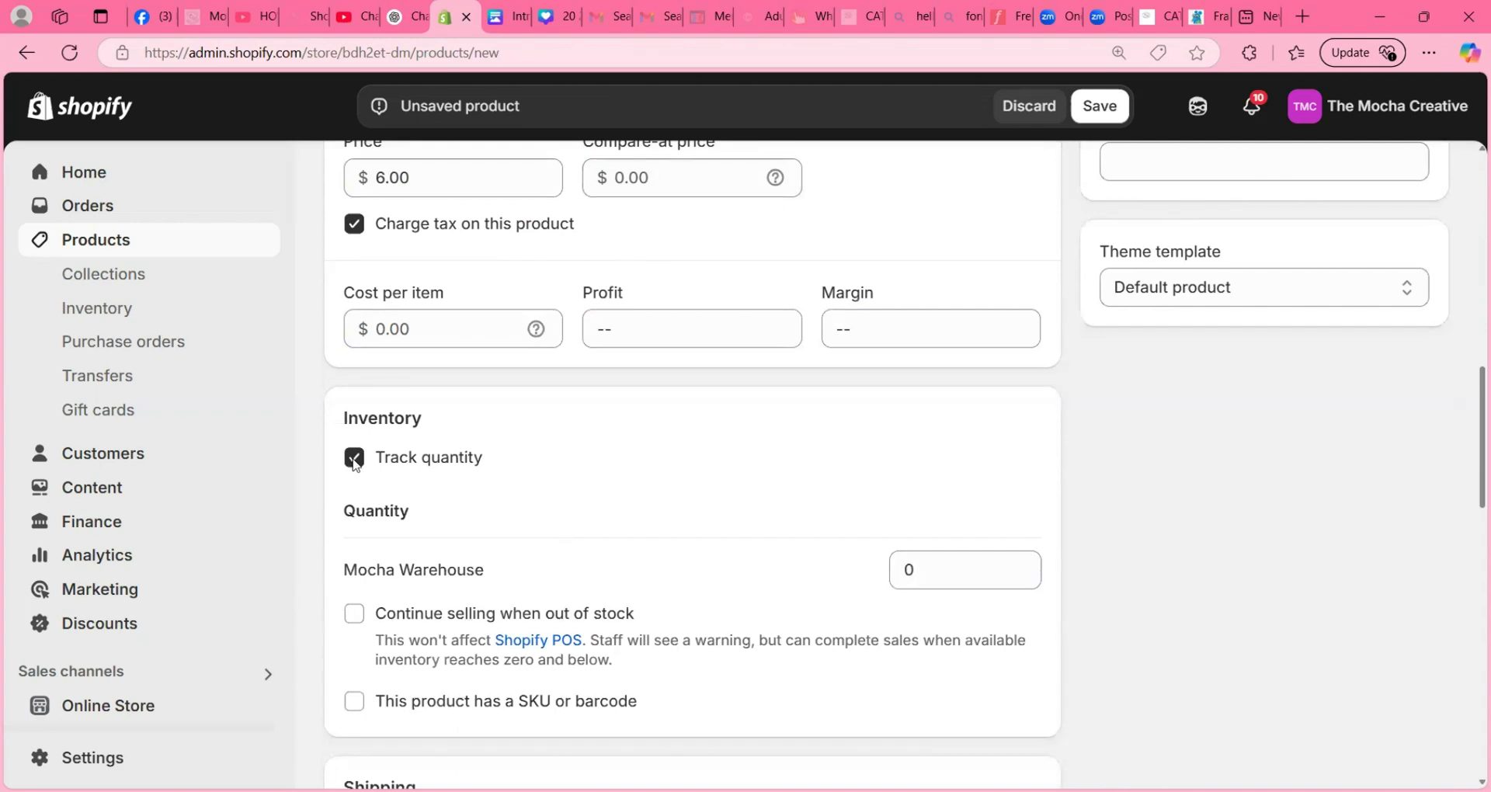
scroll(558, 493, down, 5)
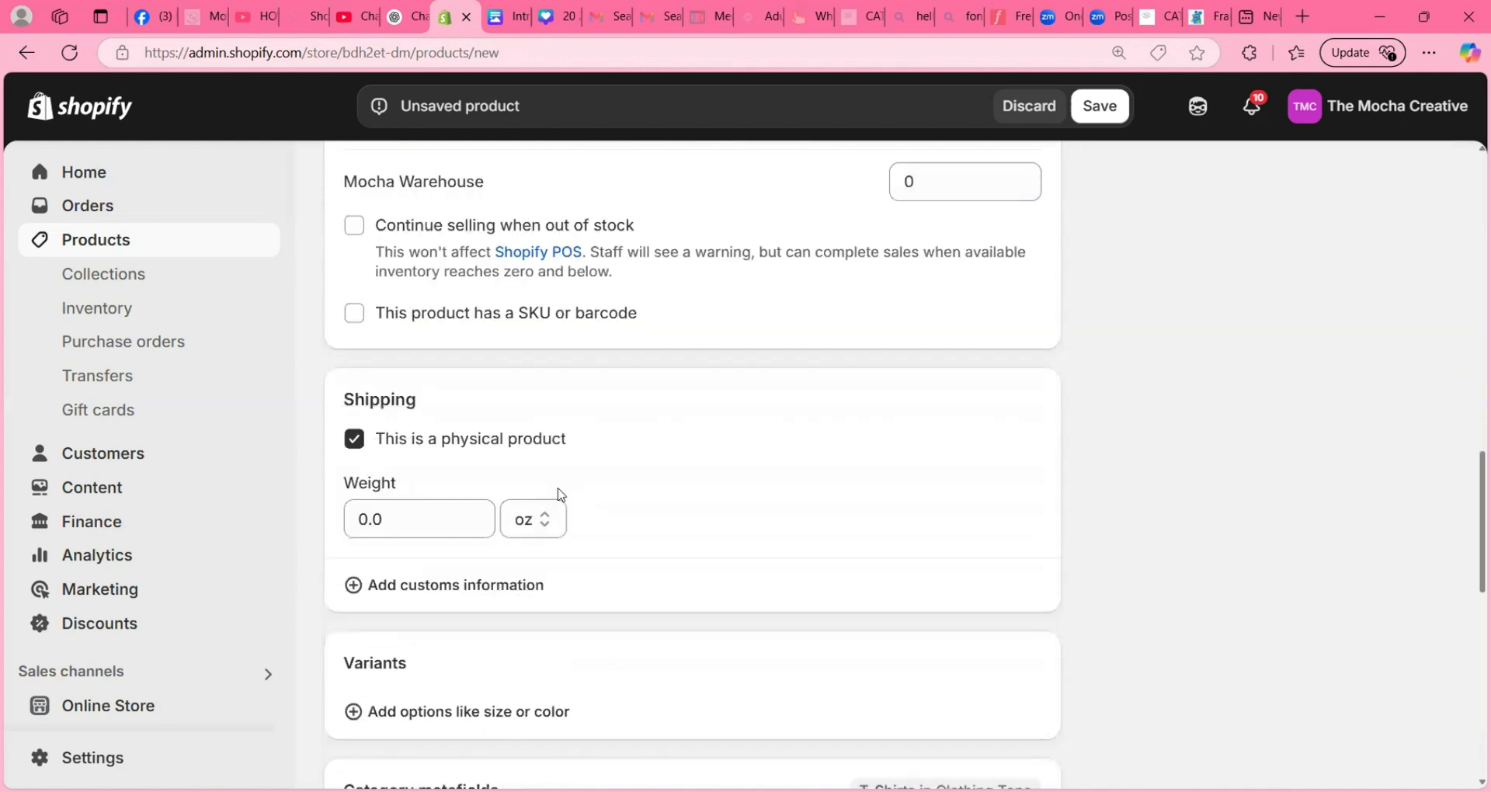
scroll(558, 492, down, 4)
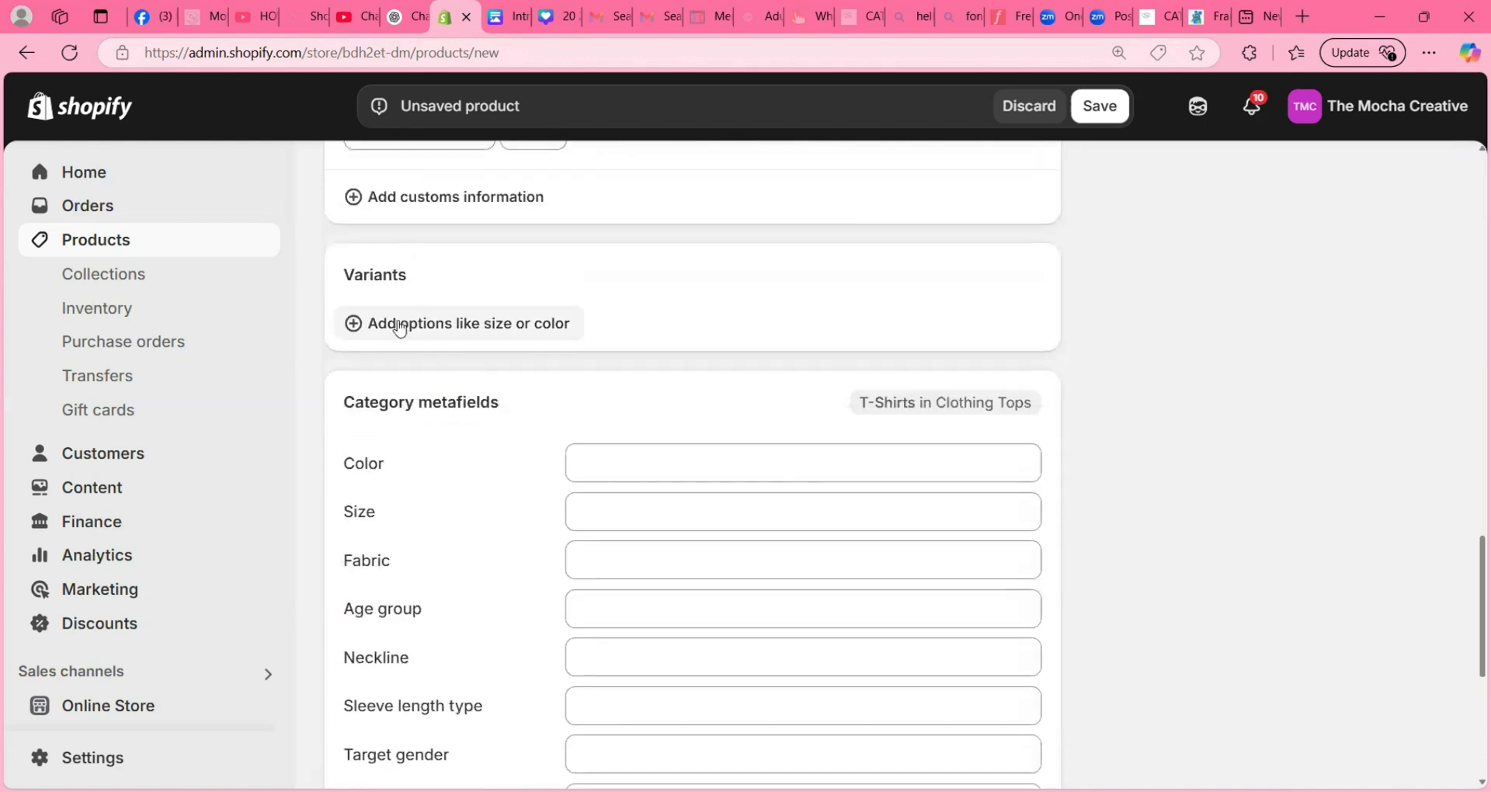
drag(354, 273, 396, 278)
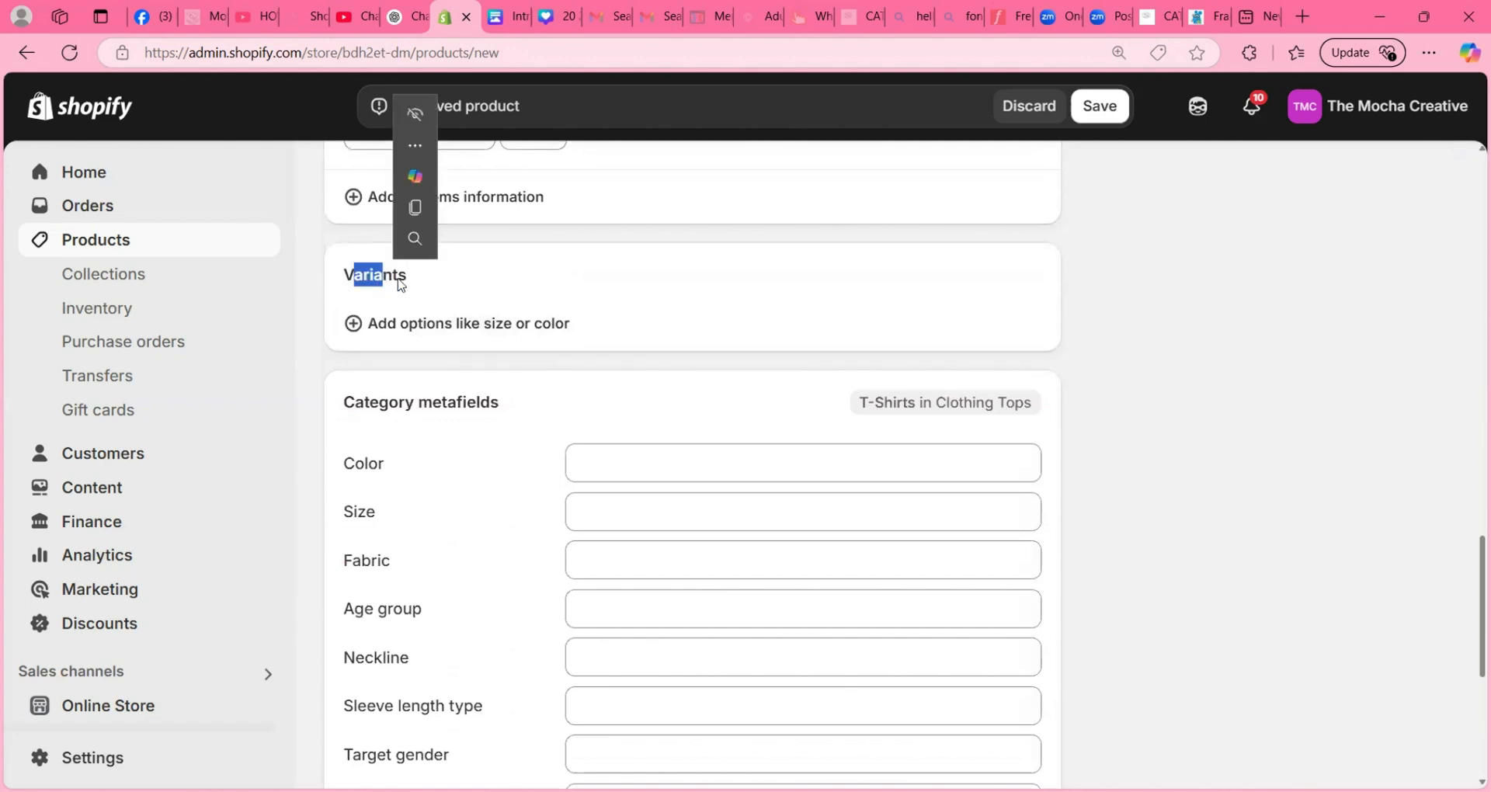
click(434, 332)
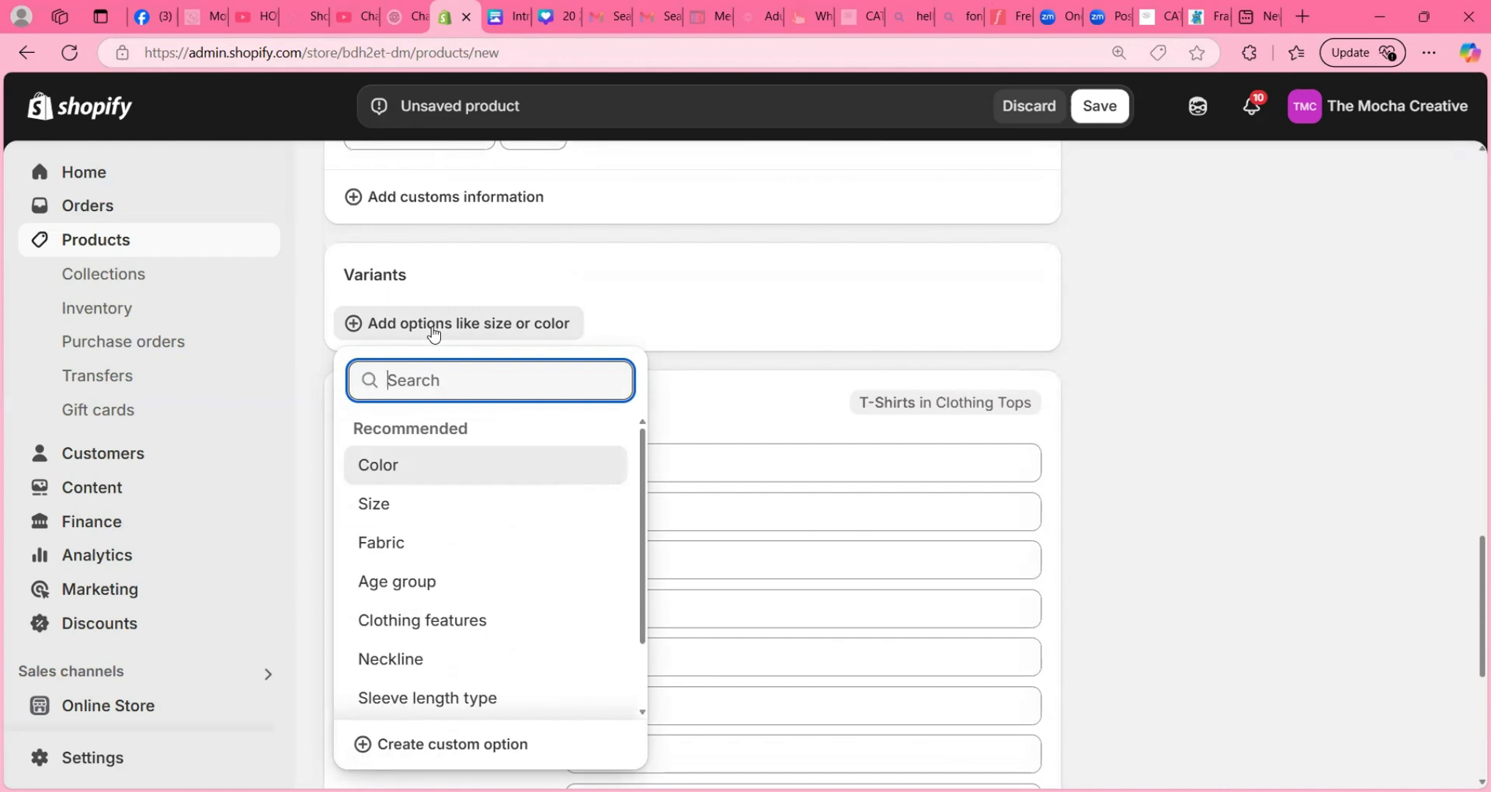
text(DTF)
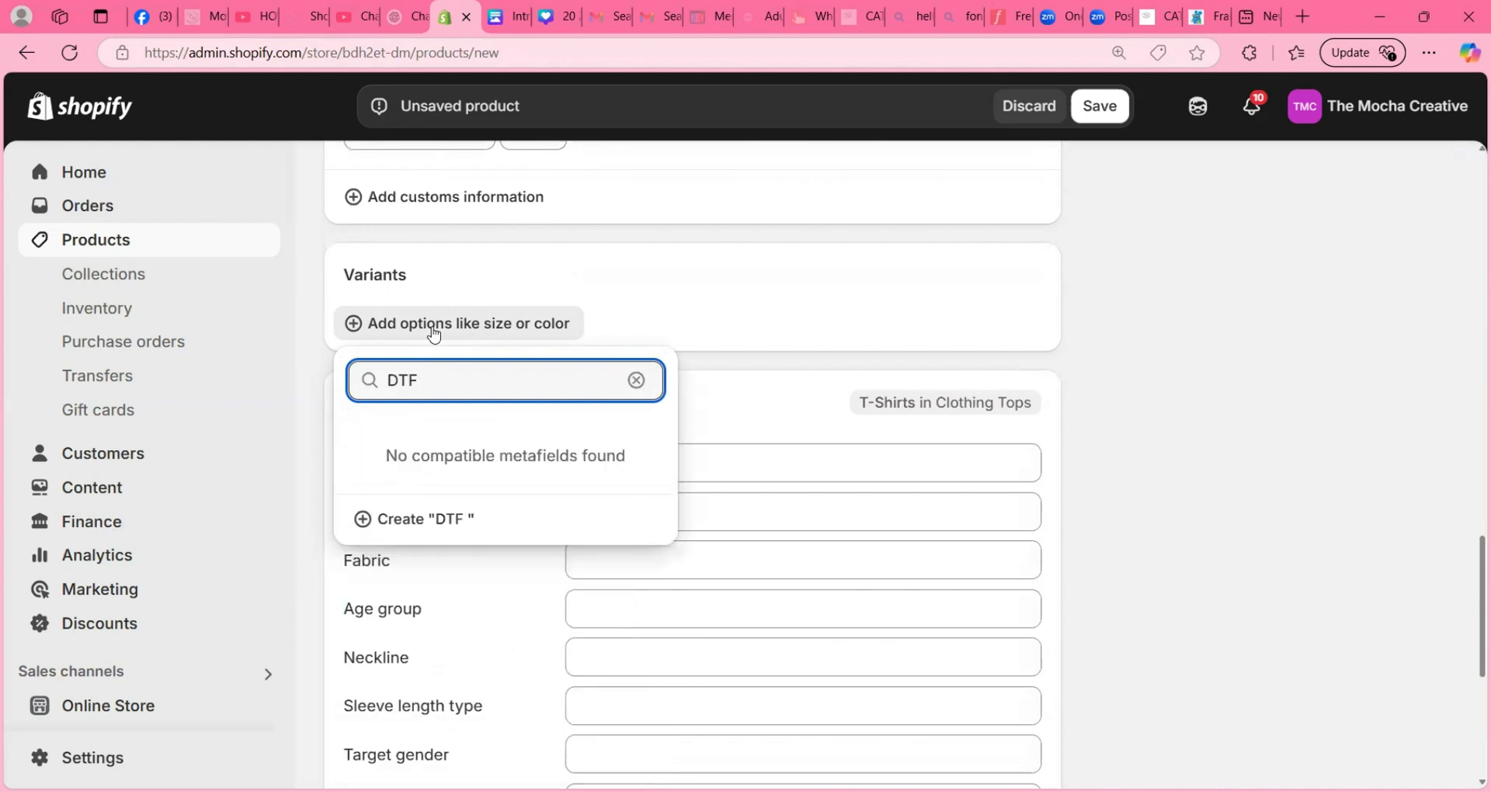
key(BackSpace)
key(BackSpace)
key(BackSpace)
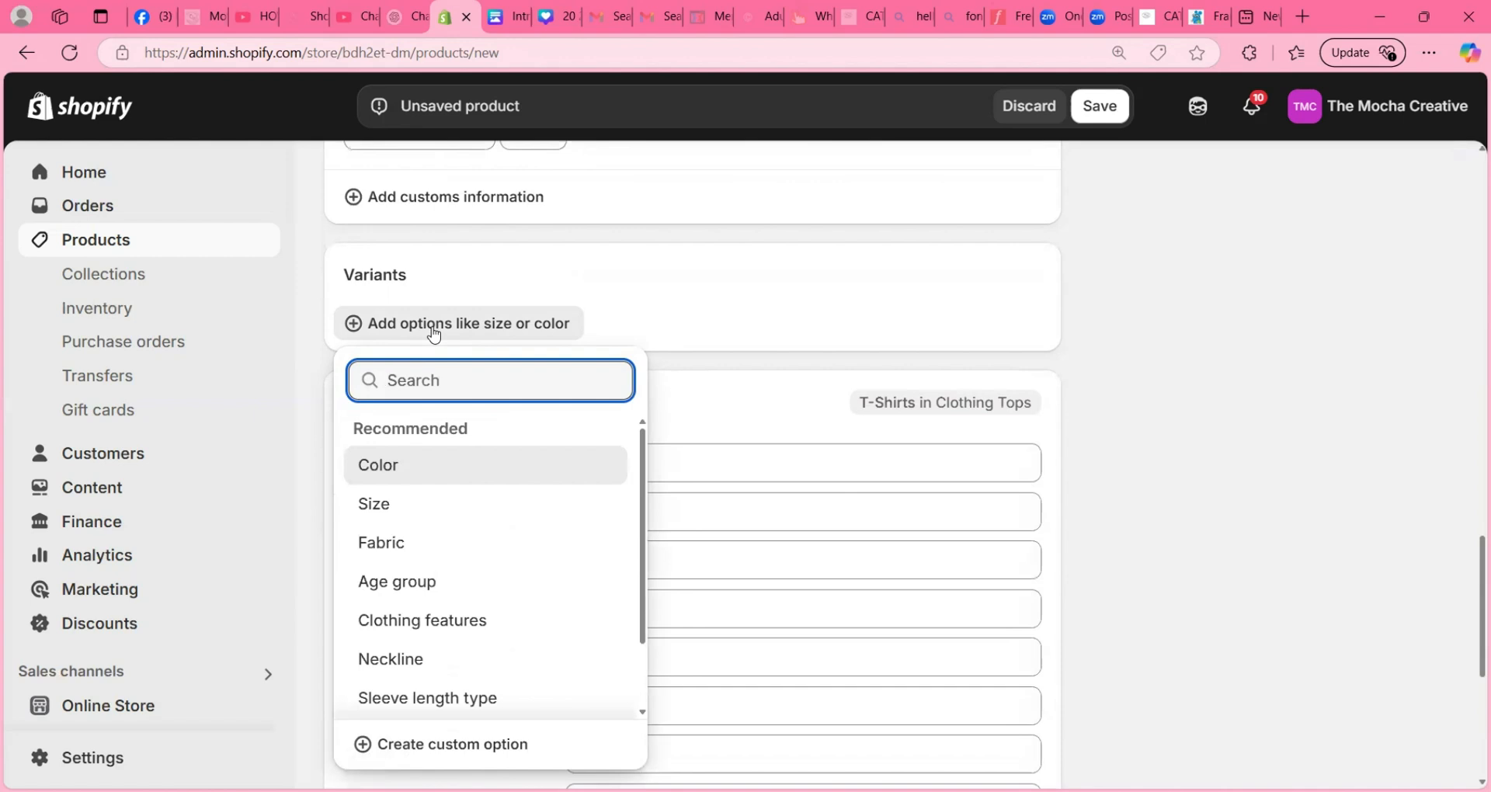
text(Choo)
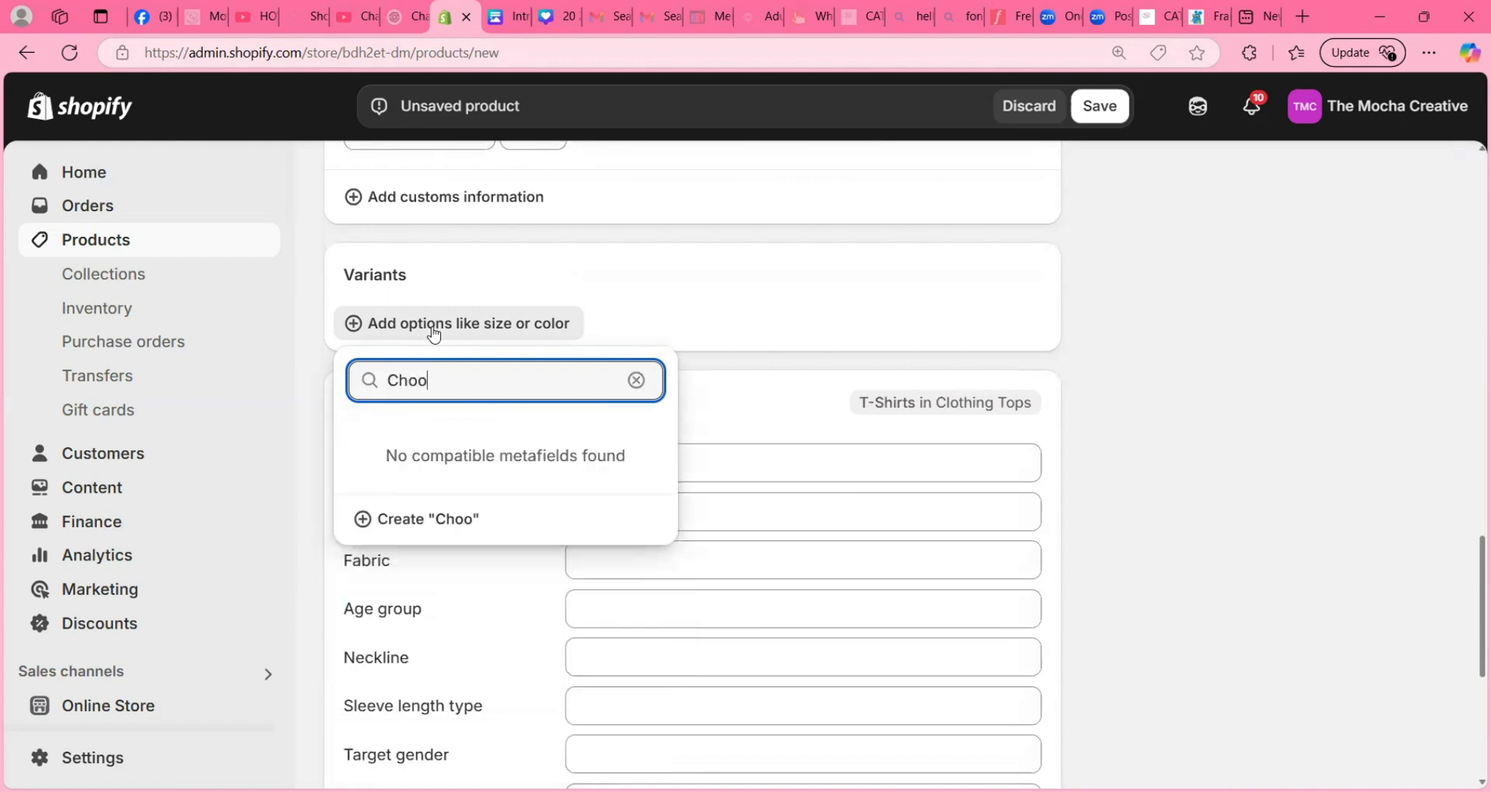
text(se One)
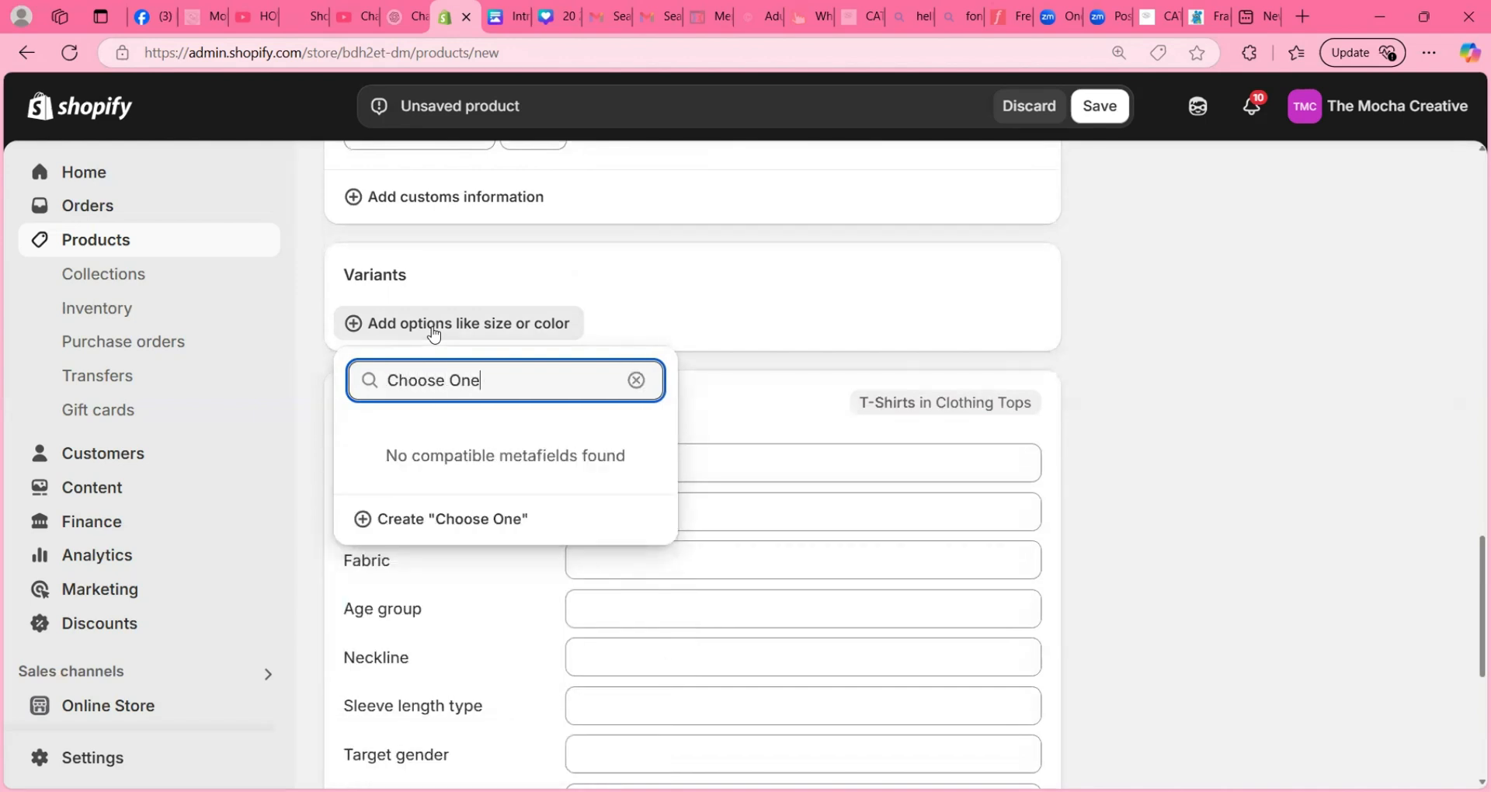
click(464, 533)
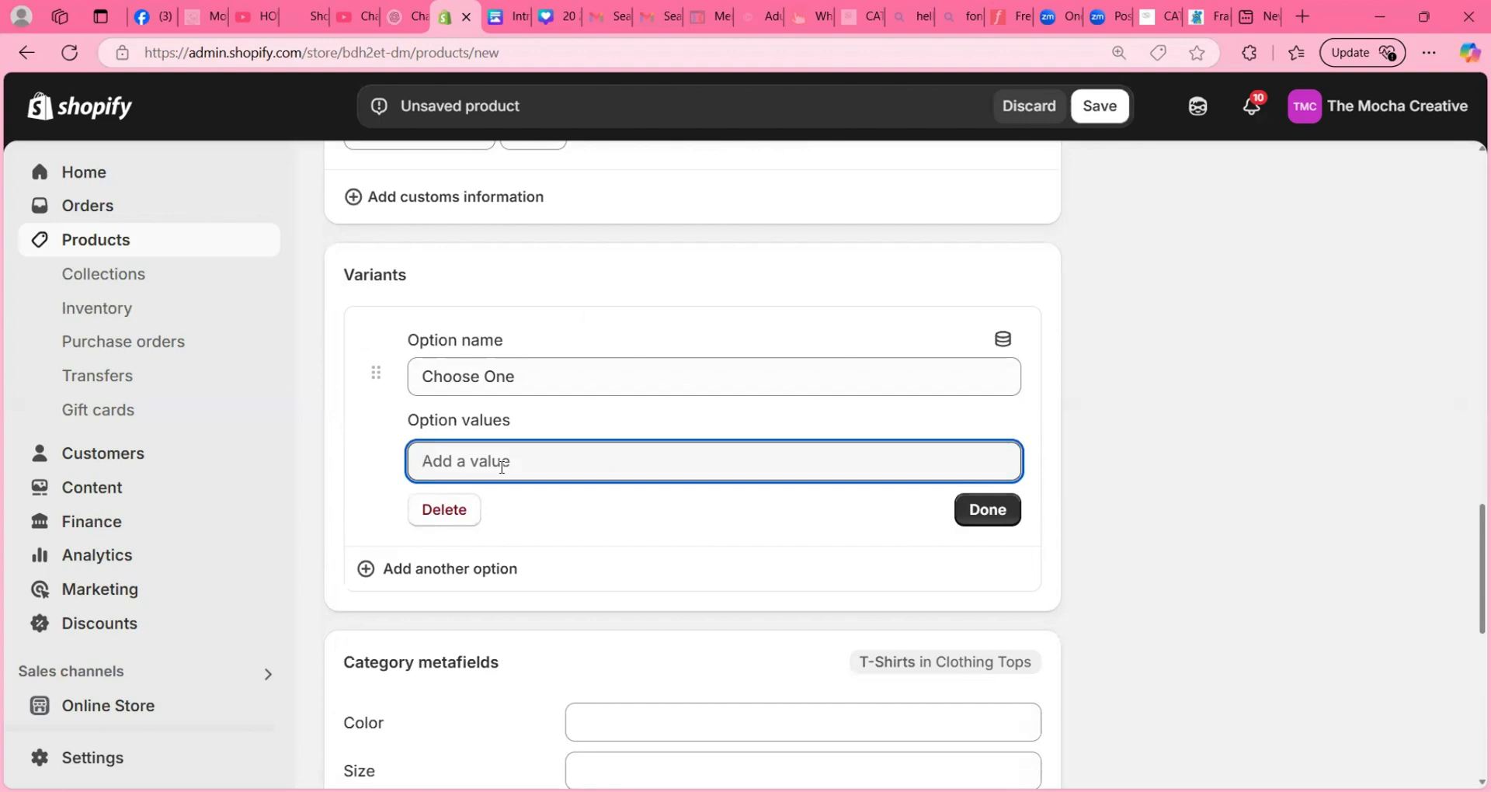
- Give the Choose One option the values "DTF ONLY" and "DTF & Shirt Bundle" and finish editing it
text(DTF ON)
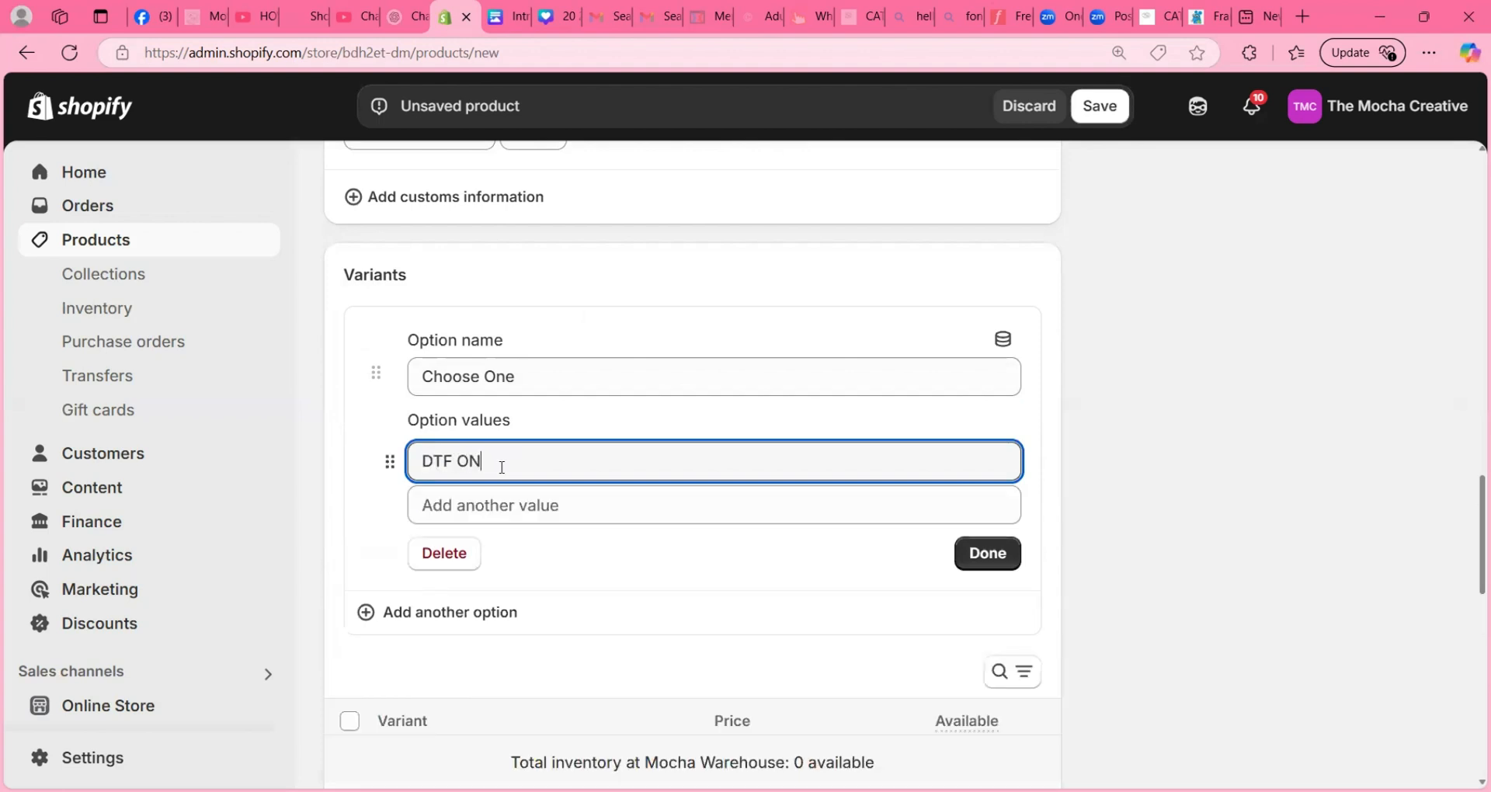
text(LY)
click(564, 505)
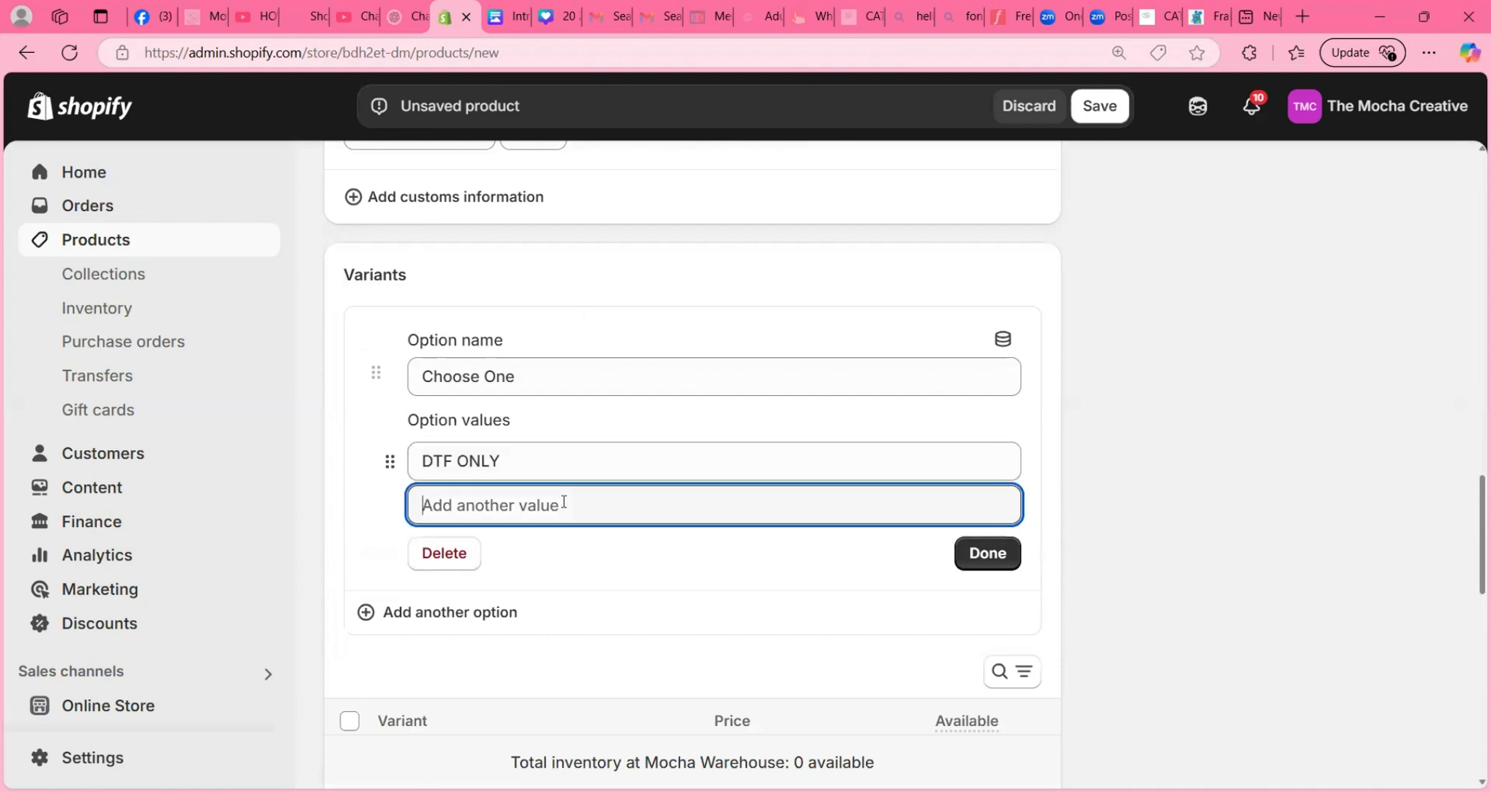
text(DTF)
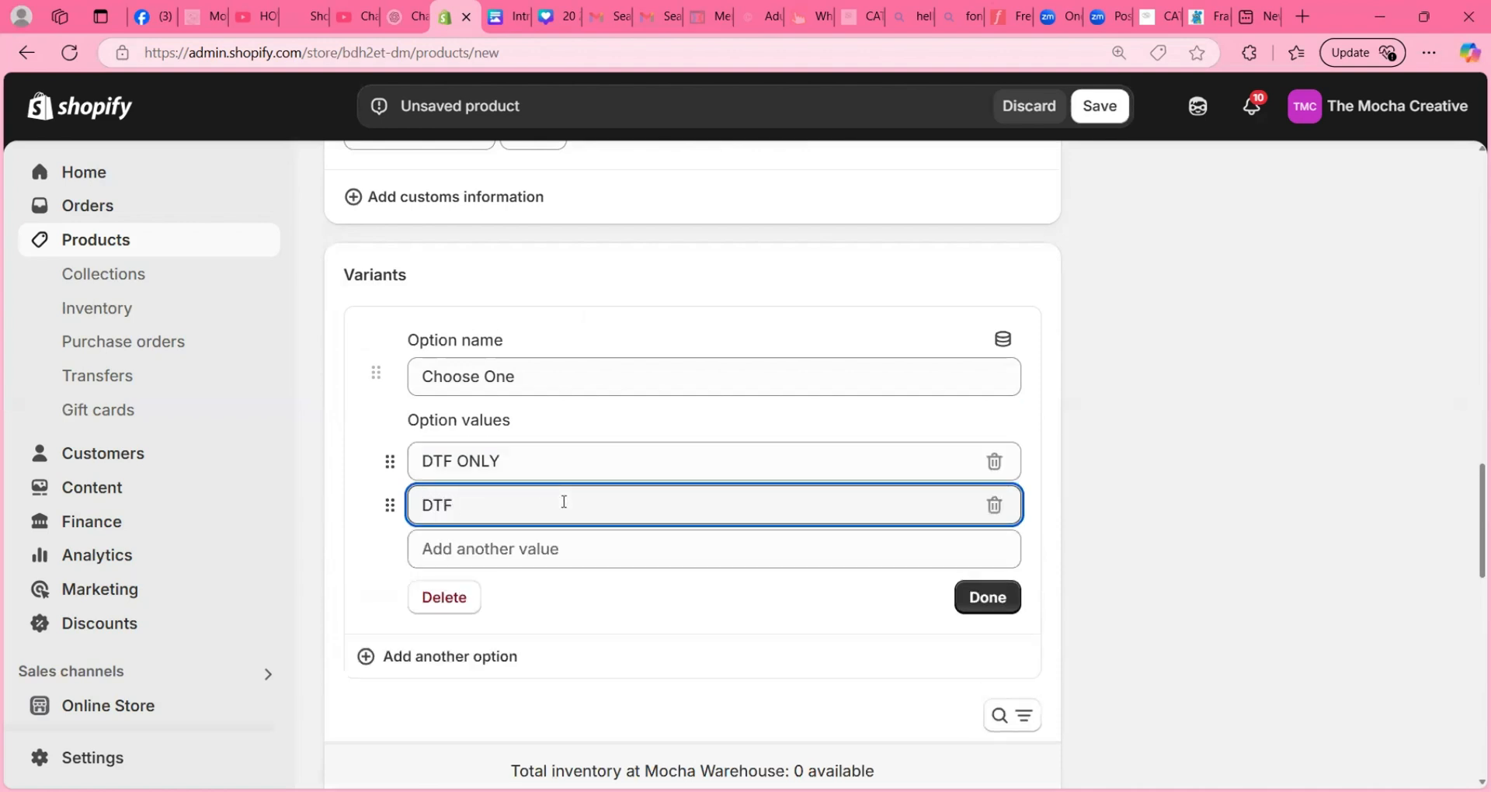
text( & Shirt Bundle)
click(995, 600)
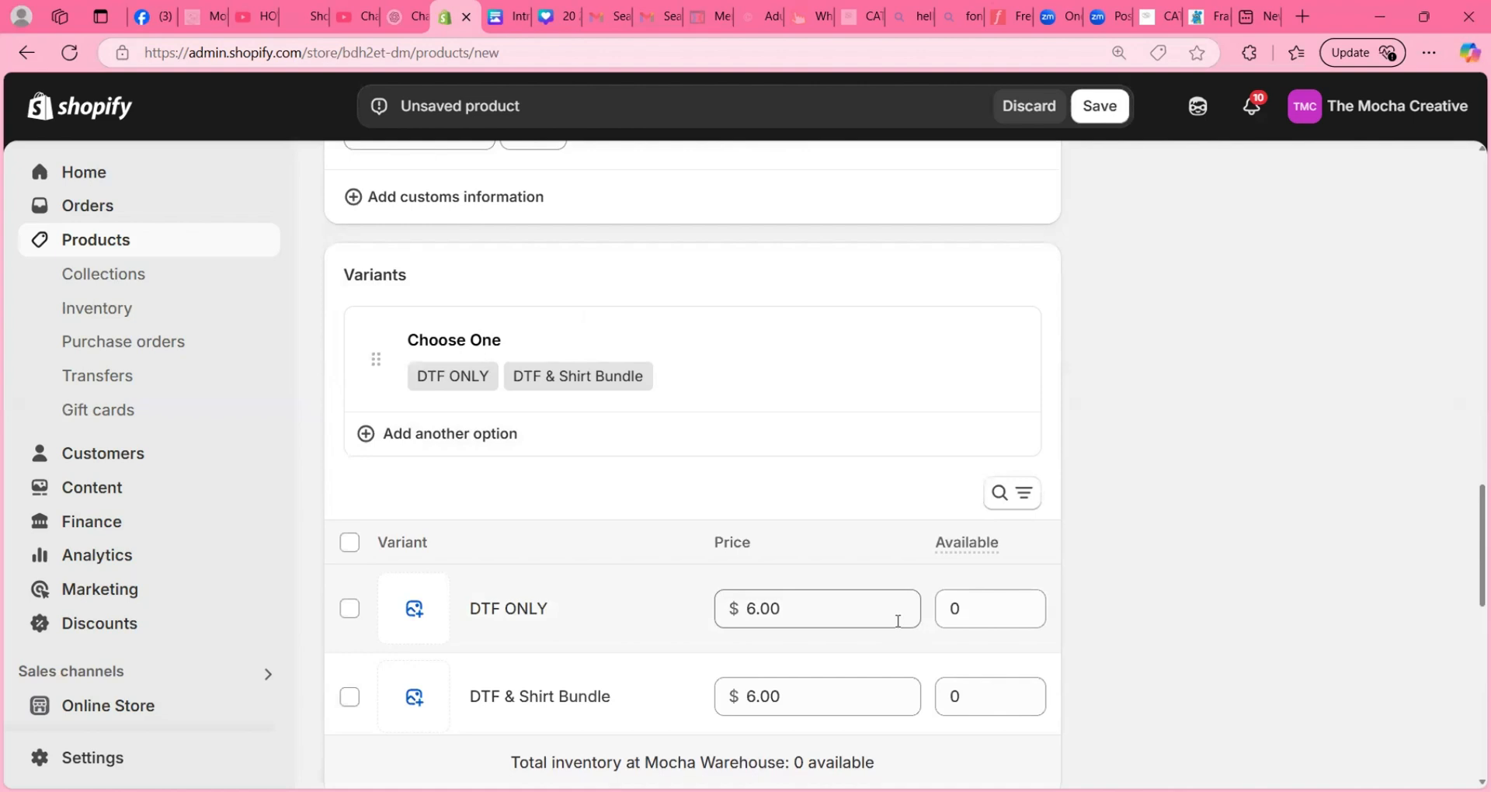
- Add a second custom variant option and name it "Choose Placement Of Images"
click(450, 433)
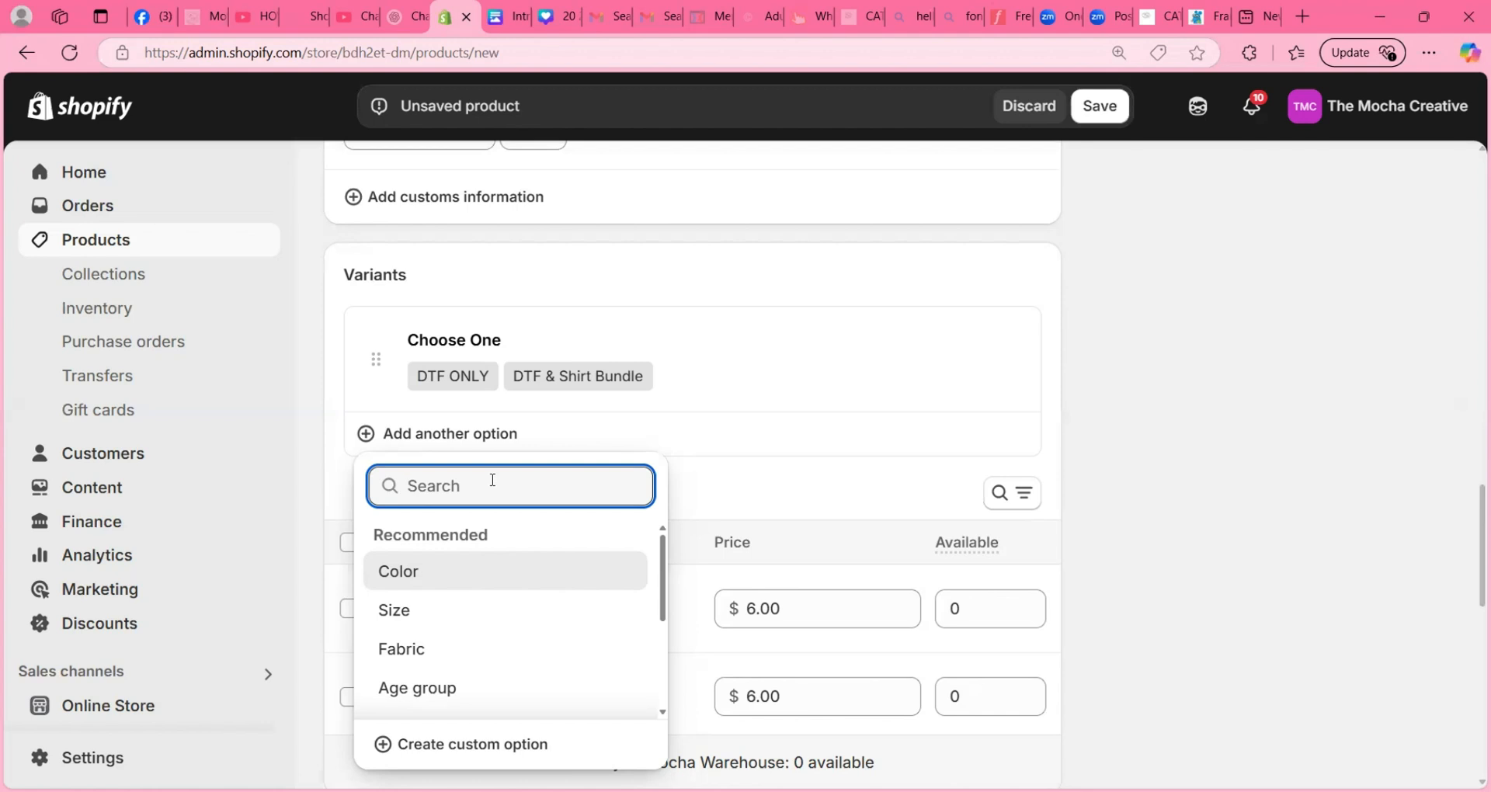
text(Choose Number Of Images)
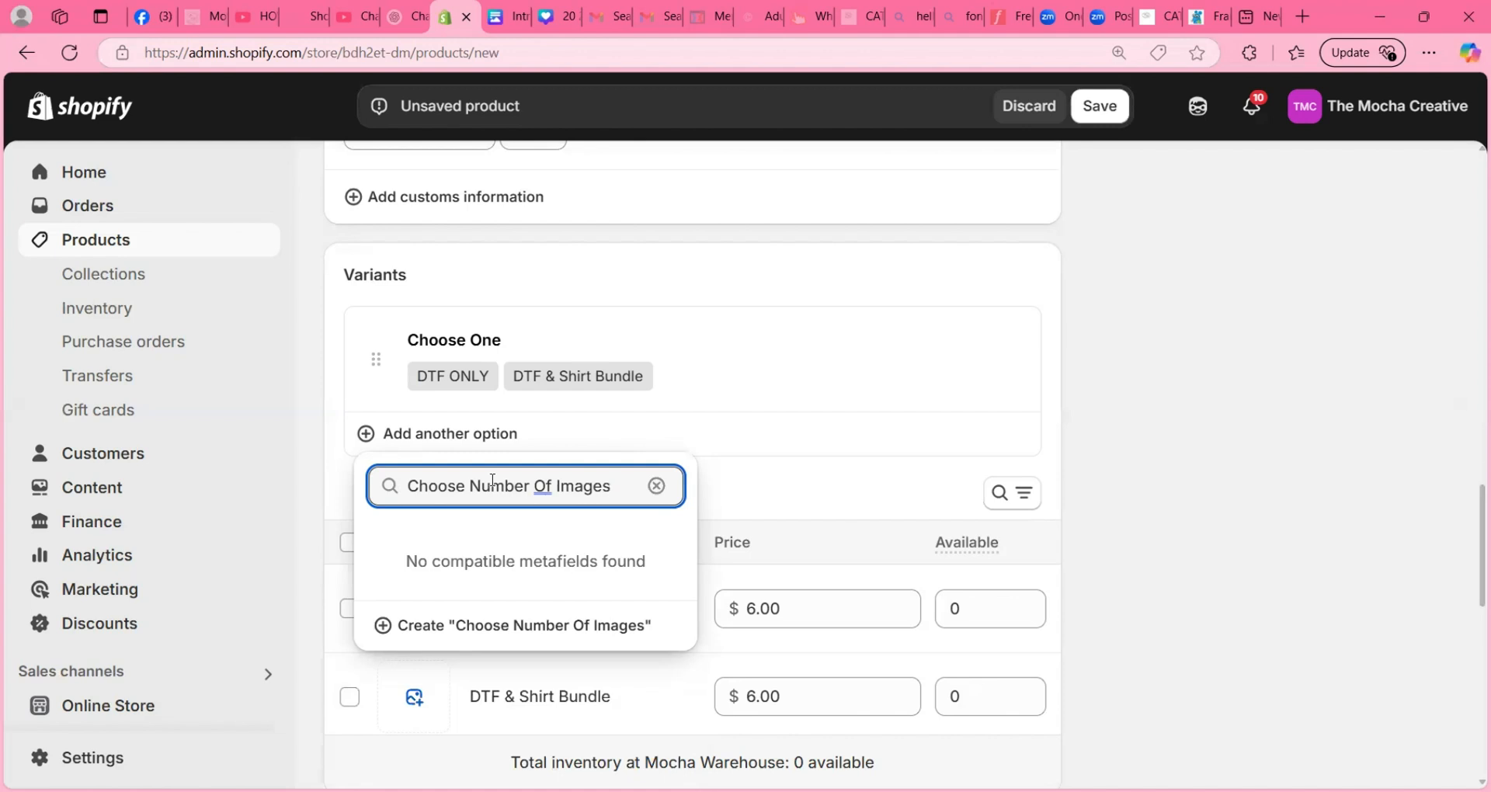
key(Escape)
text(Choose Platc)
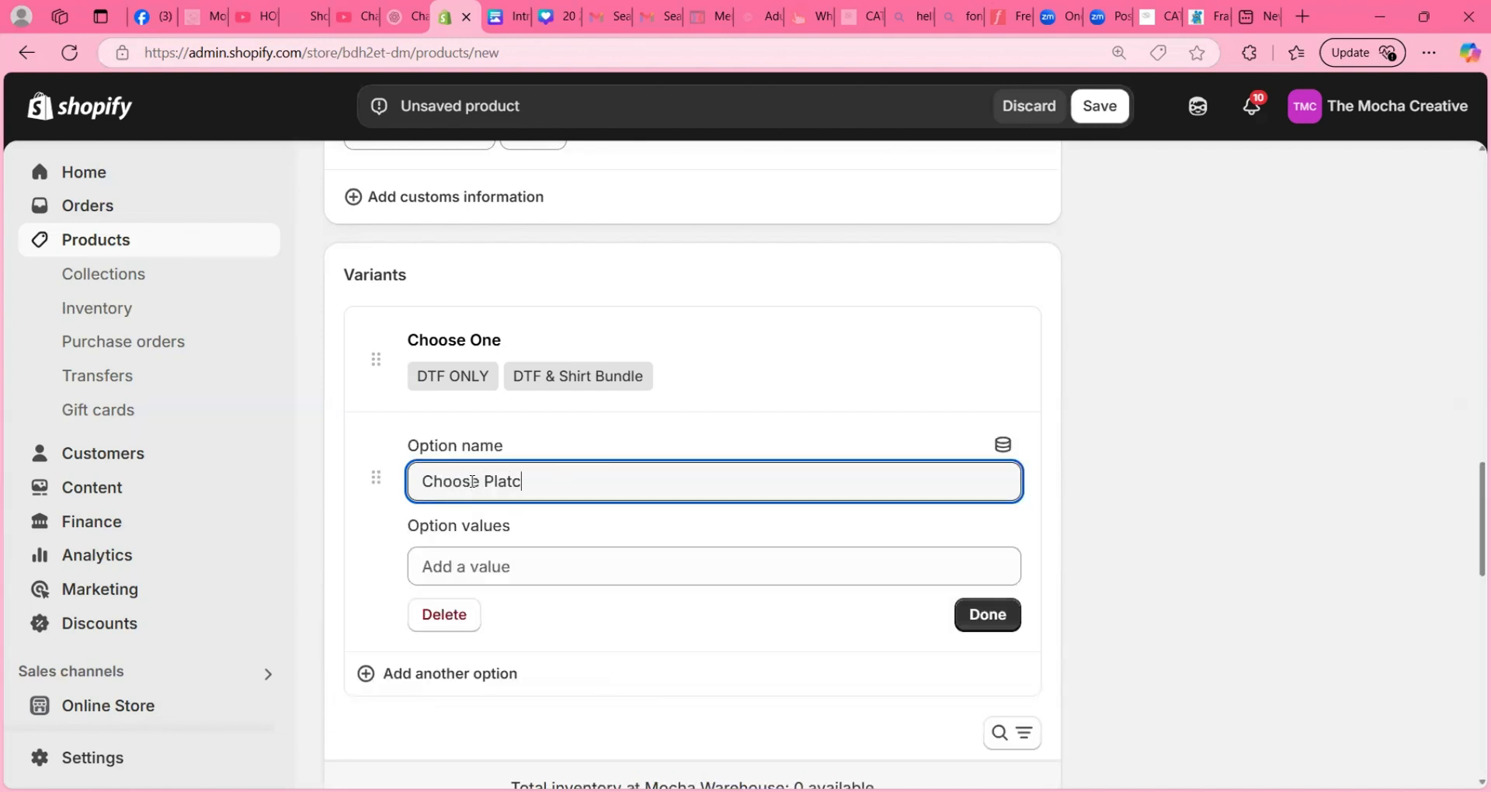
key(BackSpace)
key(BackSpace)
text(cement Of Images)
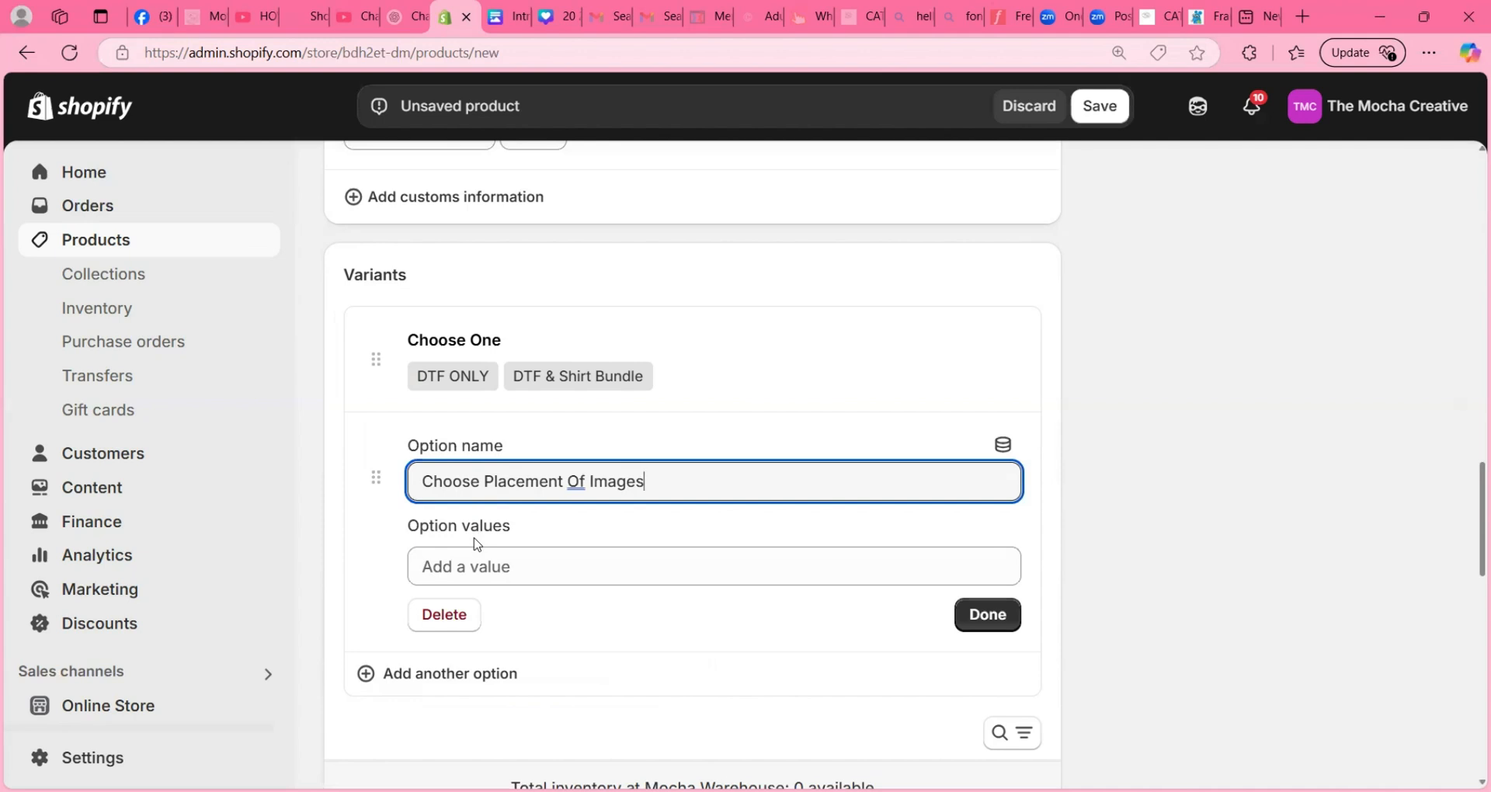
- Give the Choose Placement Of Images option its first two values, "DTF ONLY" and "Front ONLY"
click(474, 573)
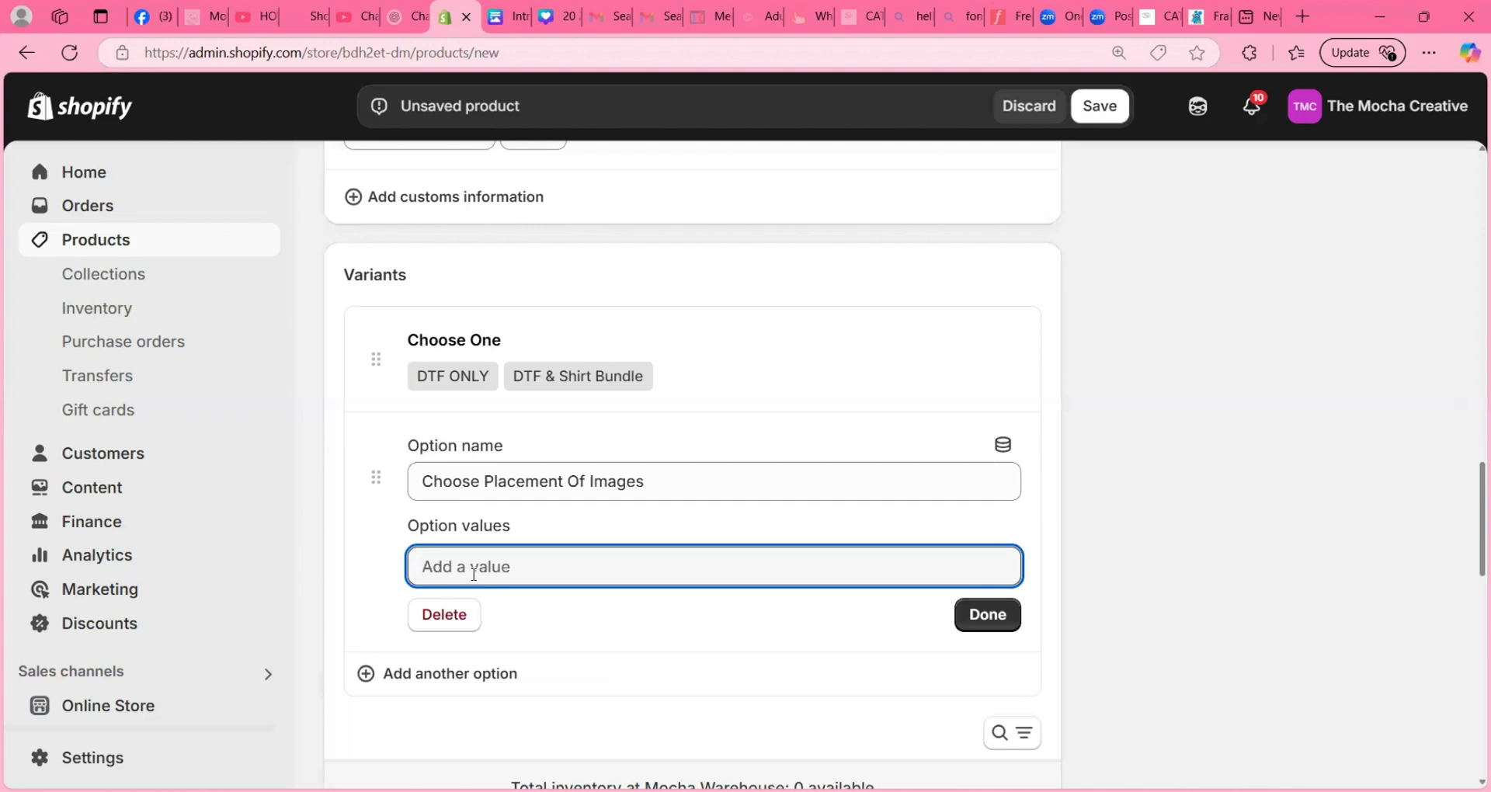
text(DTF Only)
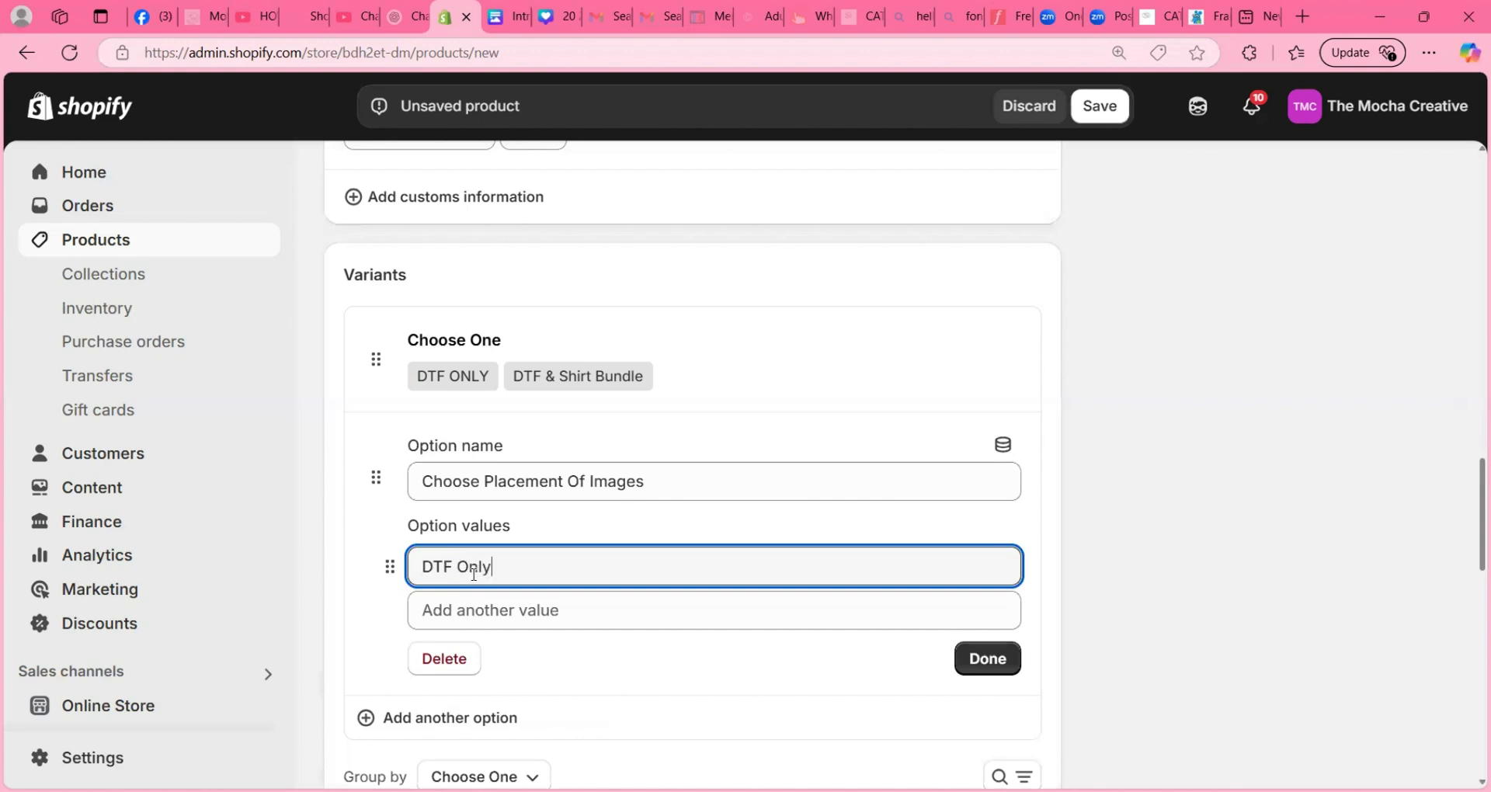
click(470, 627)
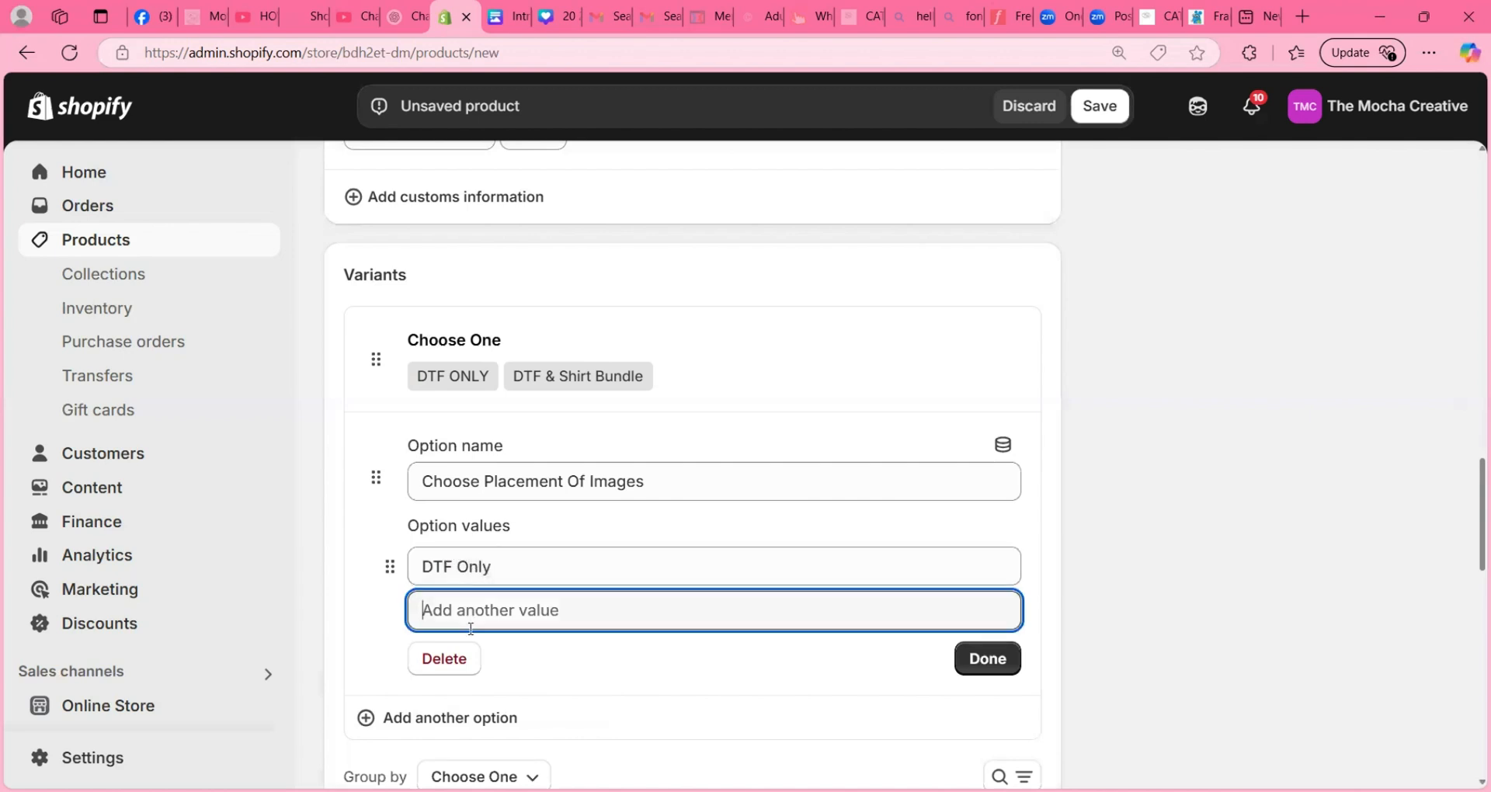
text(Front ONLY)
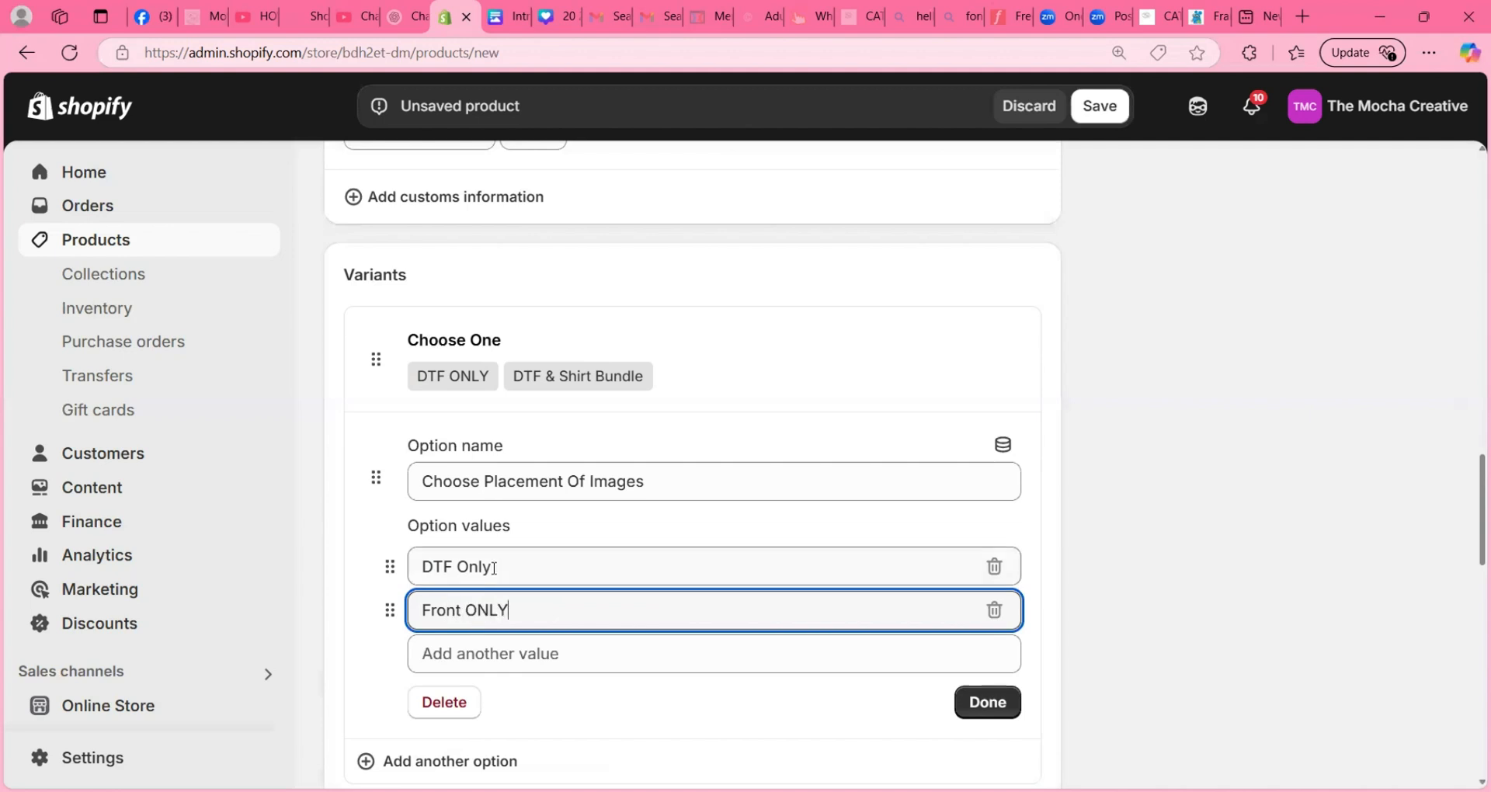
drag(496, 567, 462, 568)
text(ONLY)
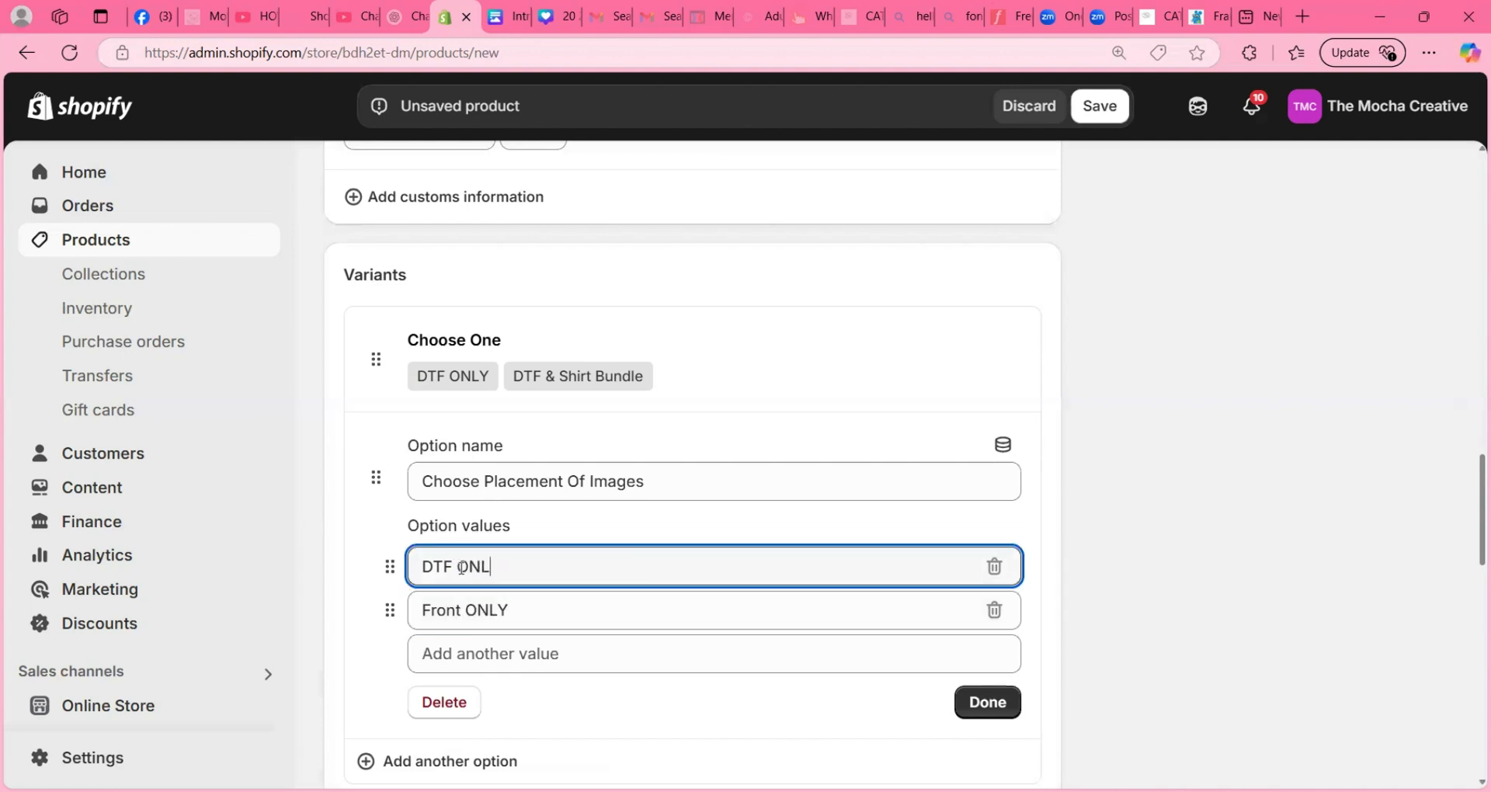
- Add the values "Back ONLY" and "Front & Back" to the Choose Placement Of Images option and finish editing it
click(468, 655)
text(Back ONLY)
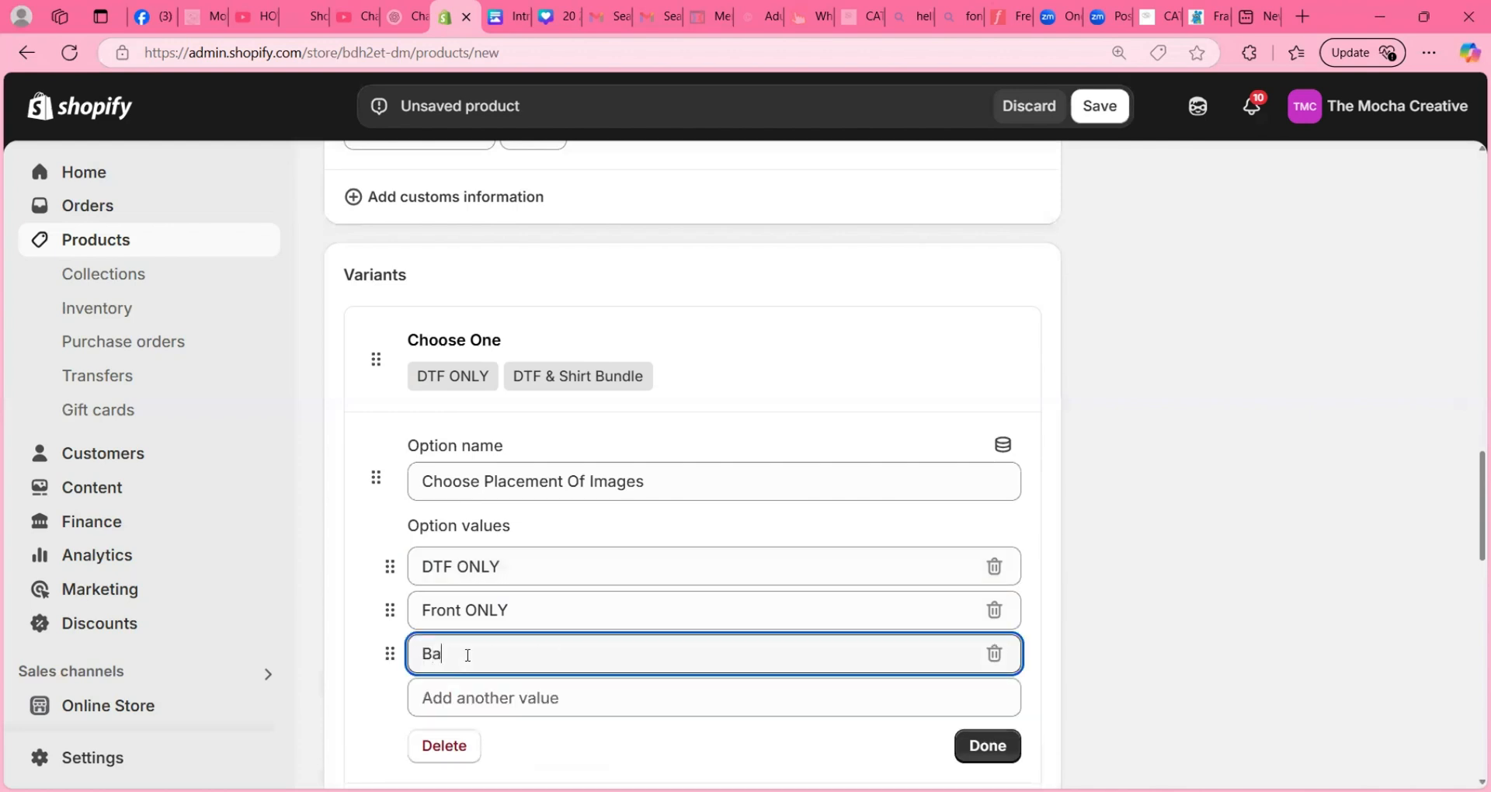
click(460, 702)
text(F)
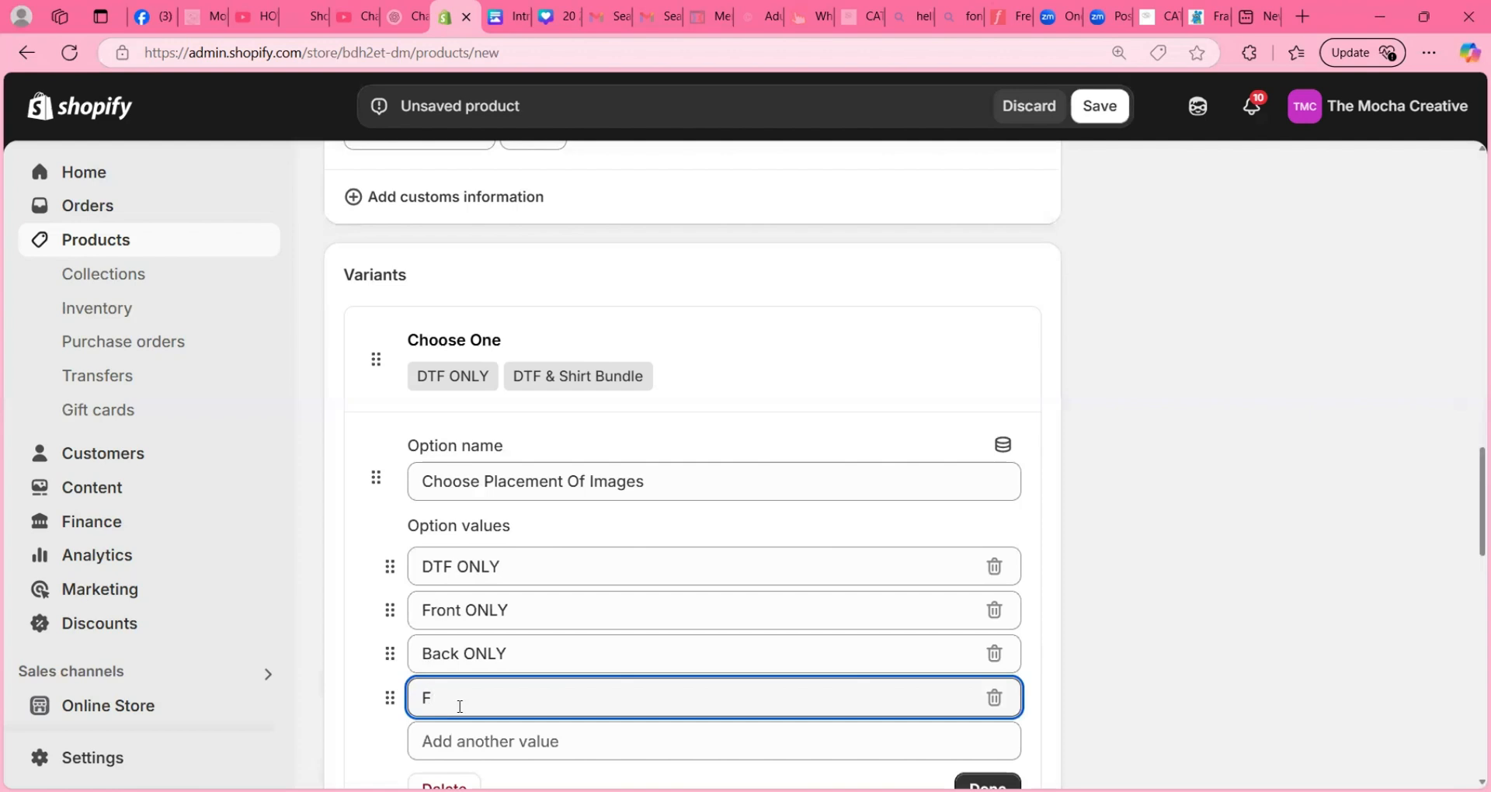
text(ront & Back)
key(Return)
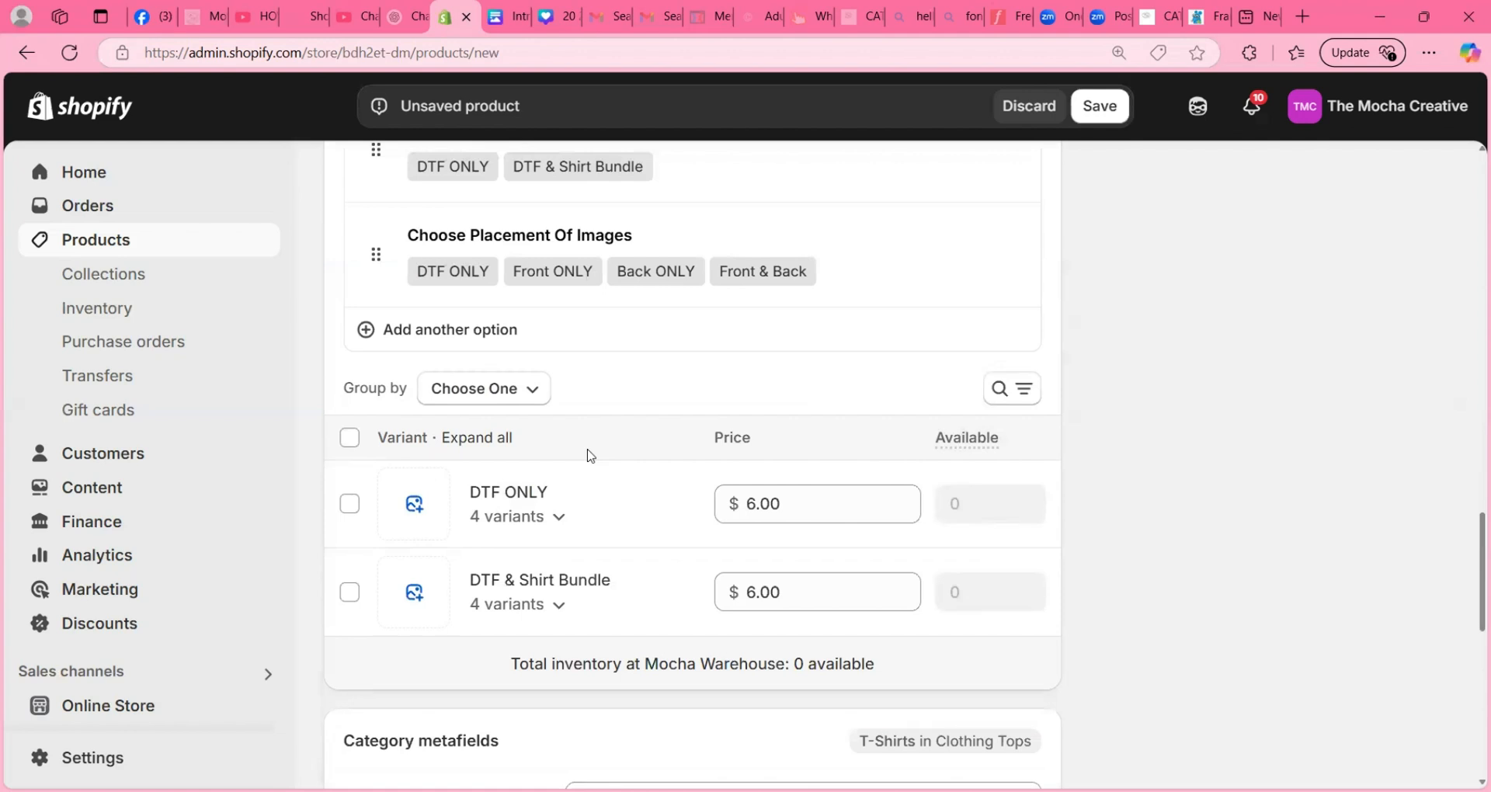
- Add the recommended Size option as a third variant option and select the No Shirt entry
scroll(466, 438, up, 1)
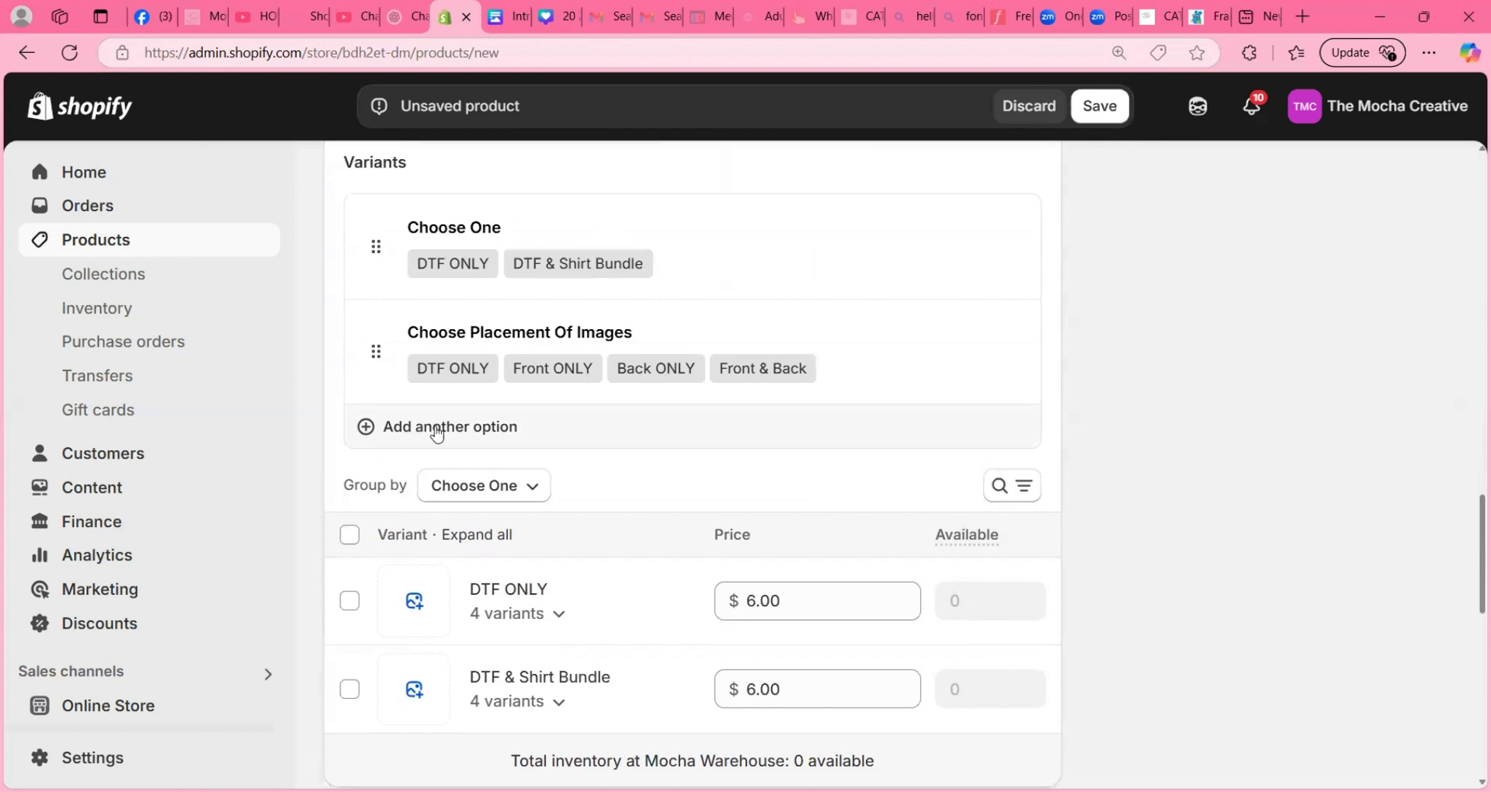
click(436, 426)
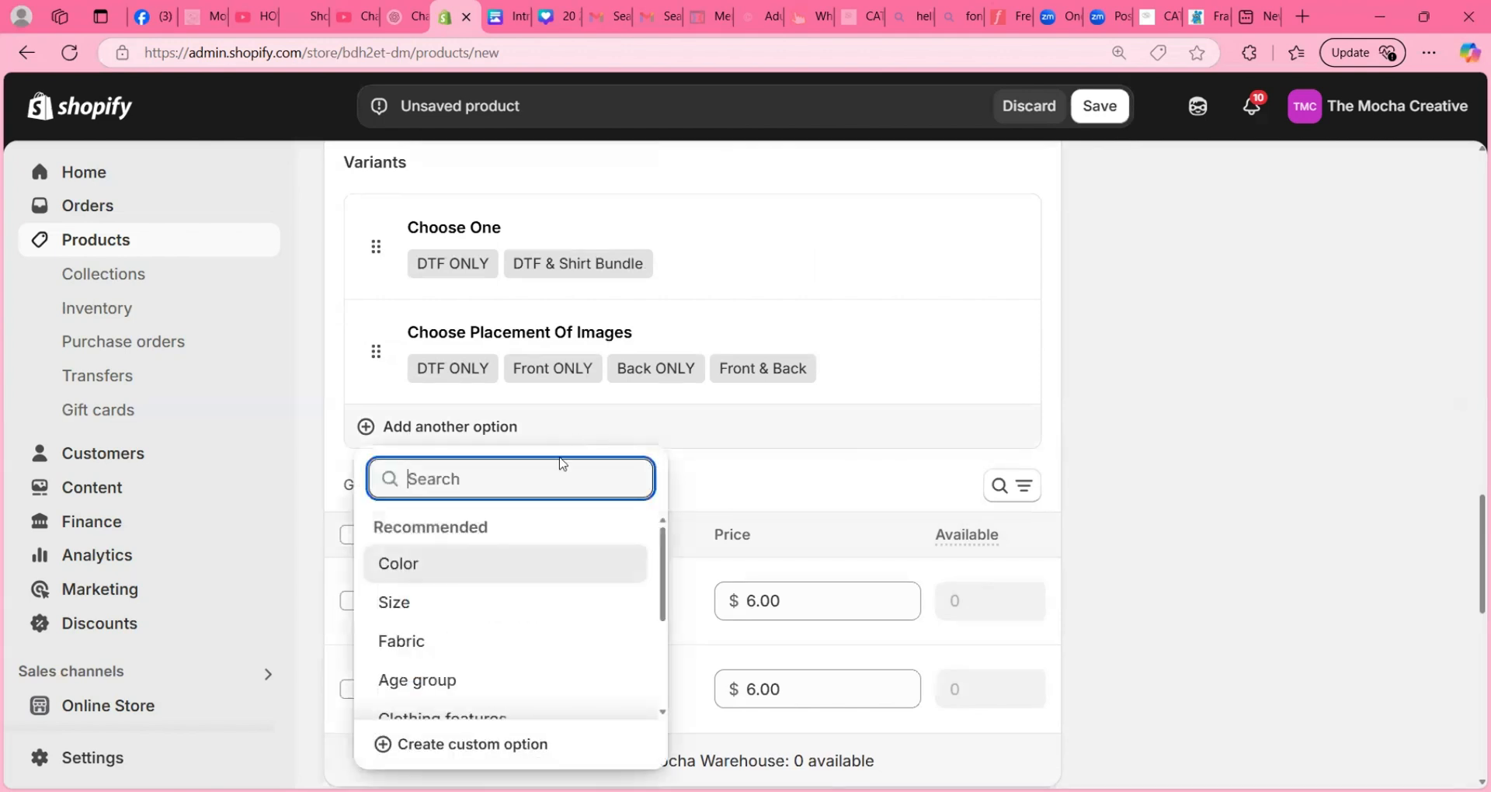
click(468, 603)
click(451, 521)
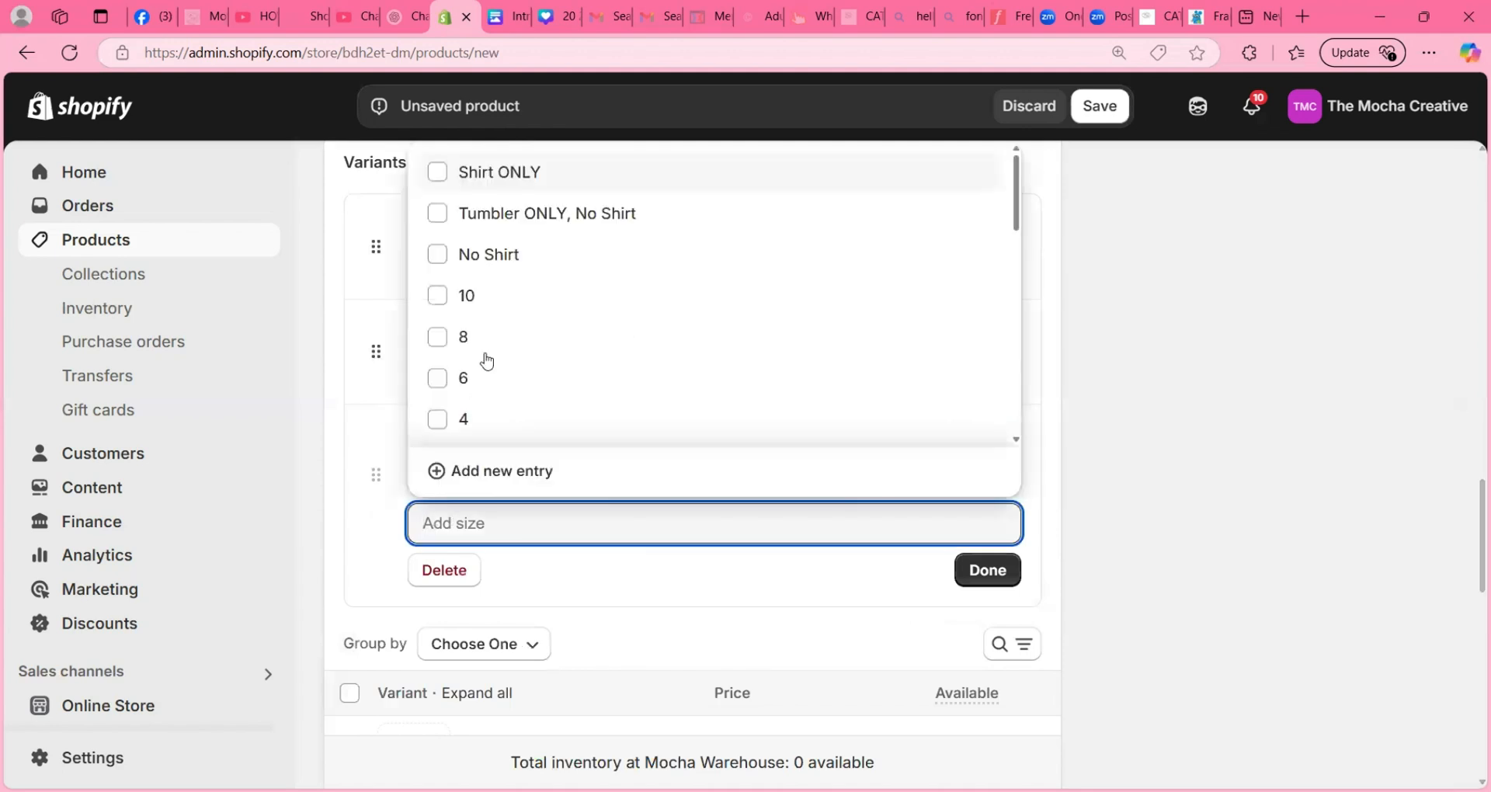
scroll(484, 360, down, 3)
scroll(487, 361, down, 1)
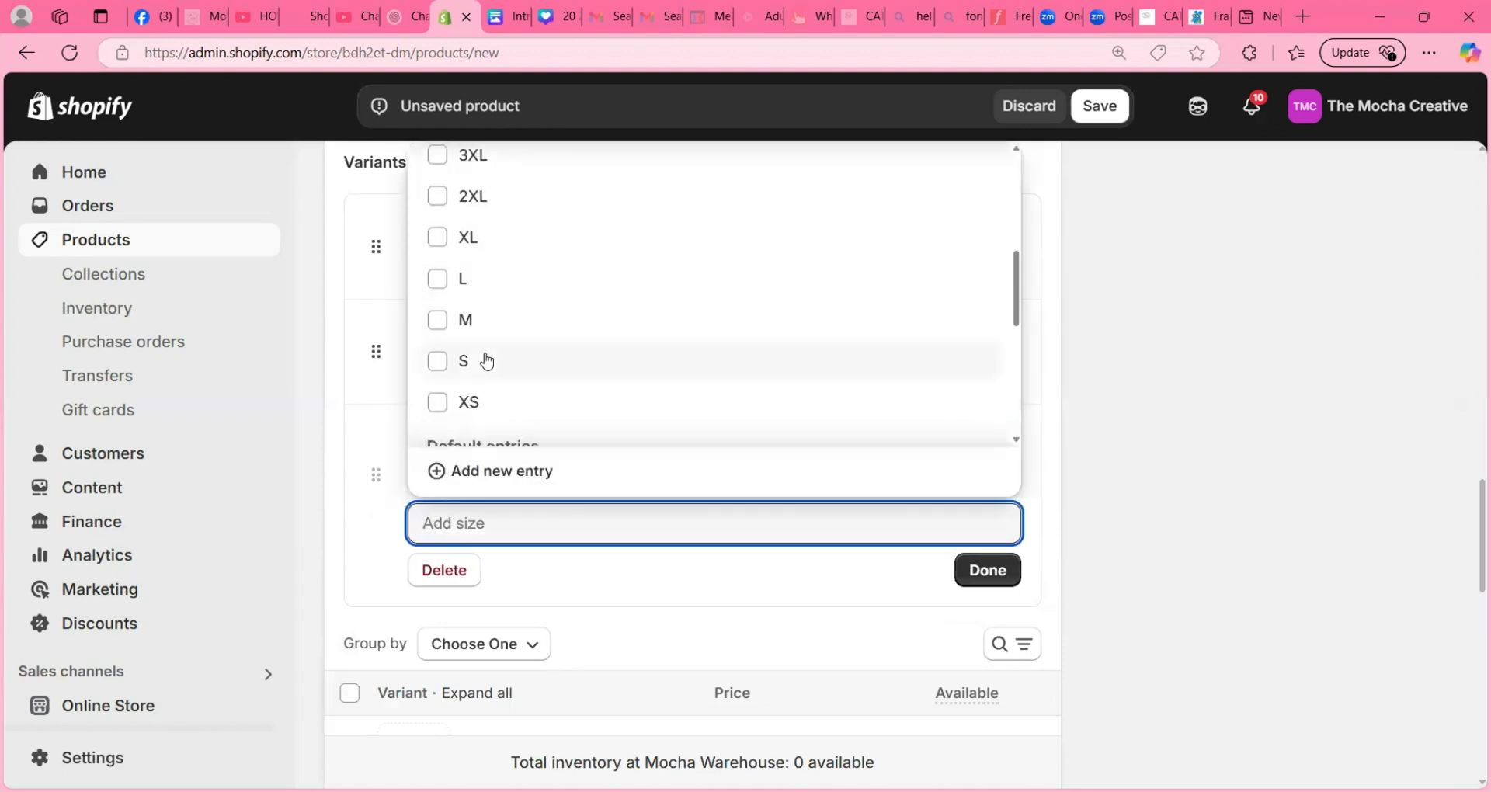
scroll(487, 361, up, 5)
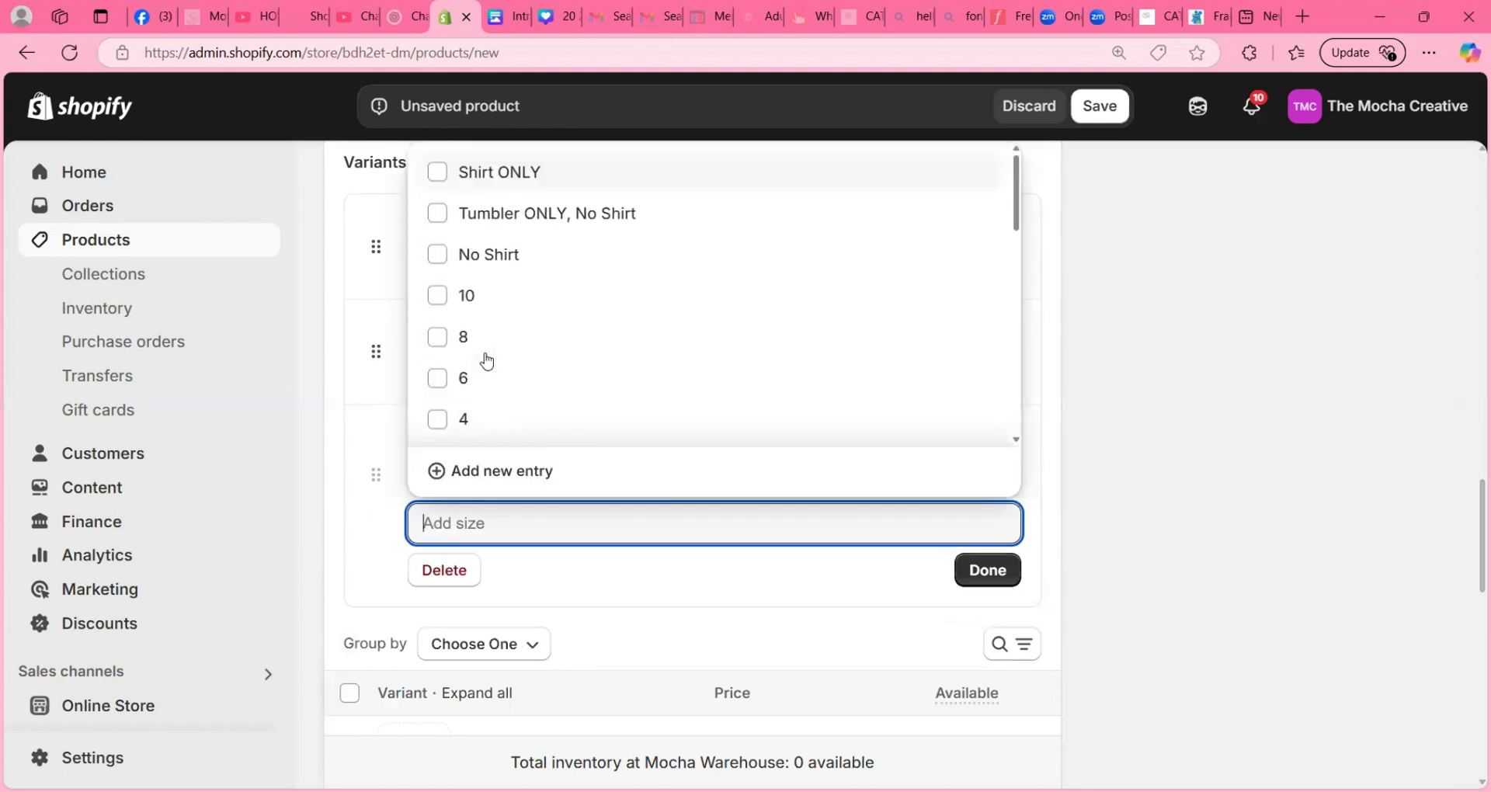
click(437, 256)
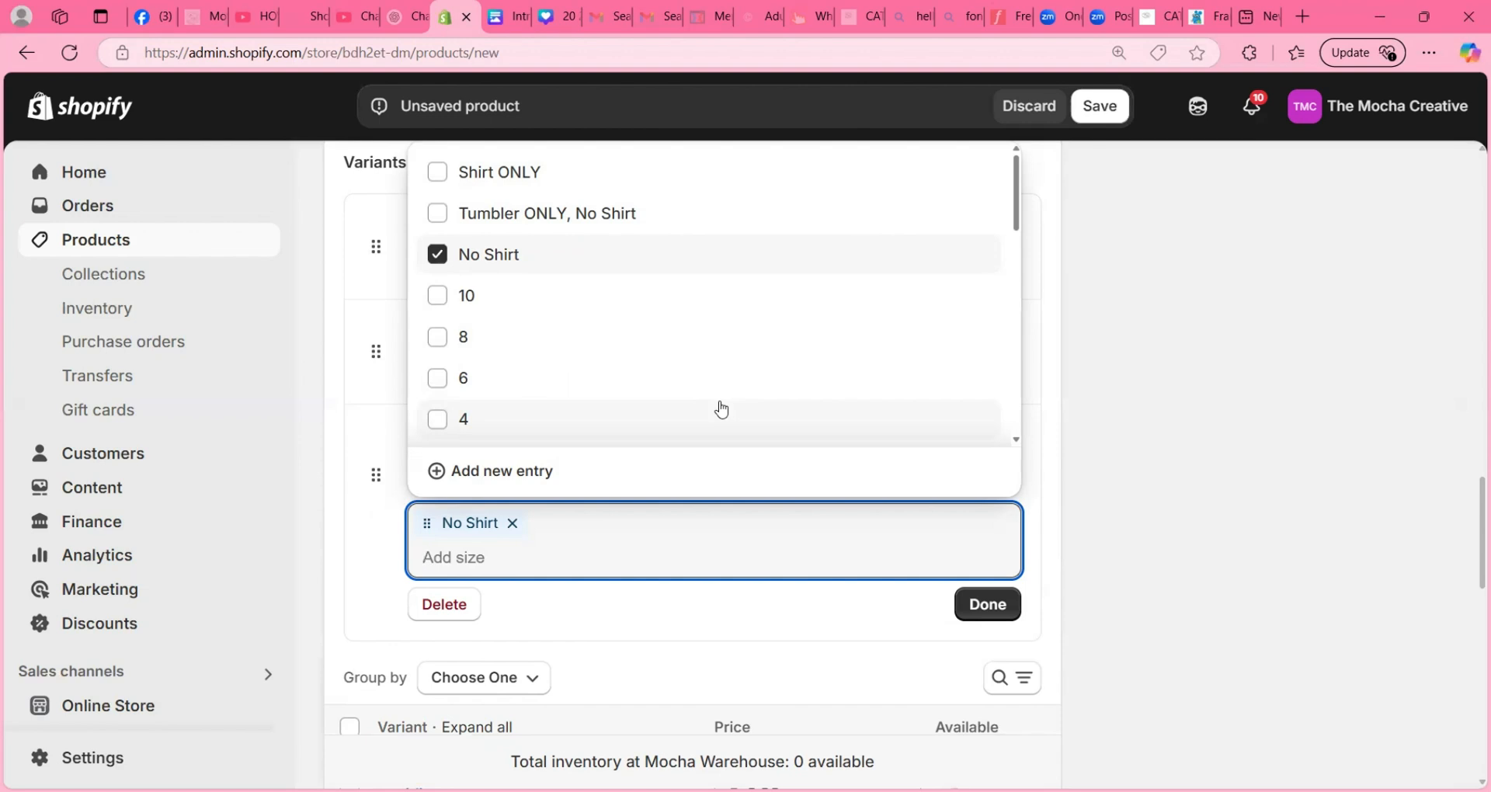
- Add the sizes XS, S, M and L to the Size option
scroll(523, 340, down, 5)
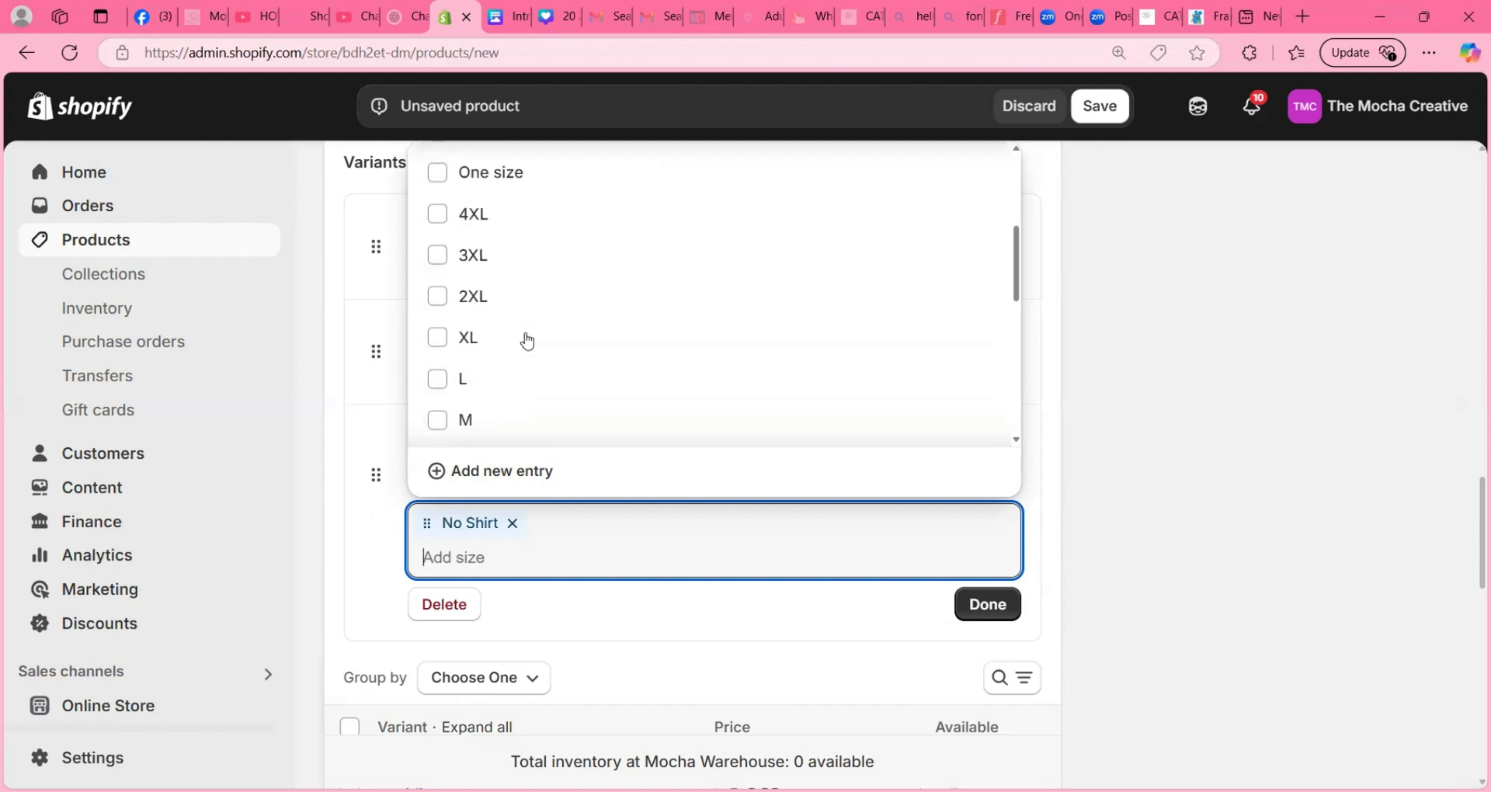
scroll(512, 335, down, 3)
scroll(465, 322, up, 1)
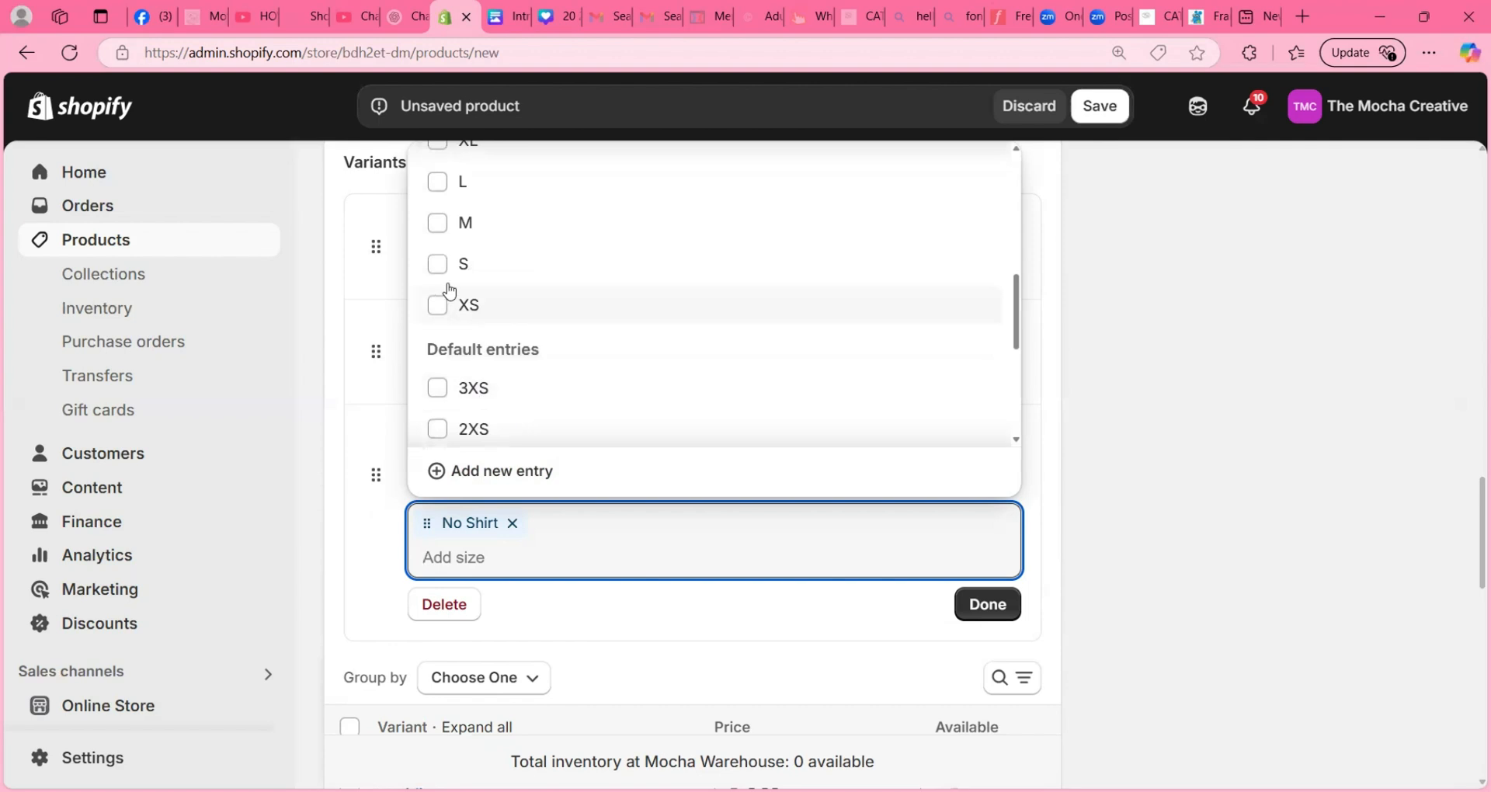
click(456, 297)
click(445, 250)
click(441, 221)
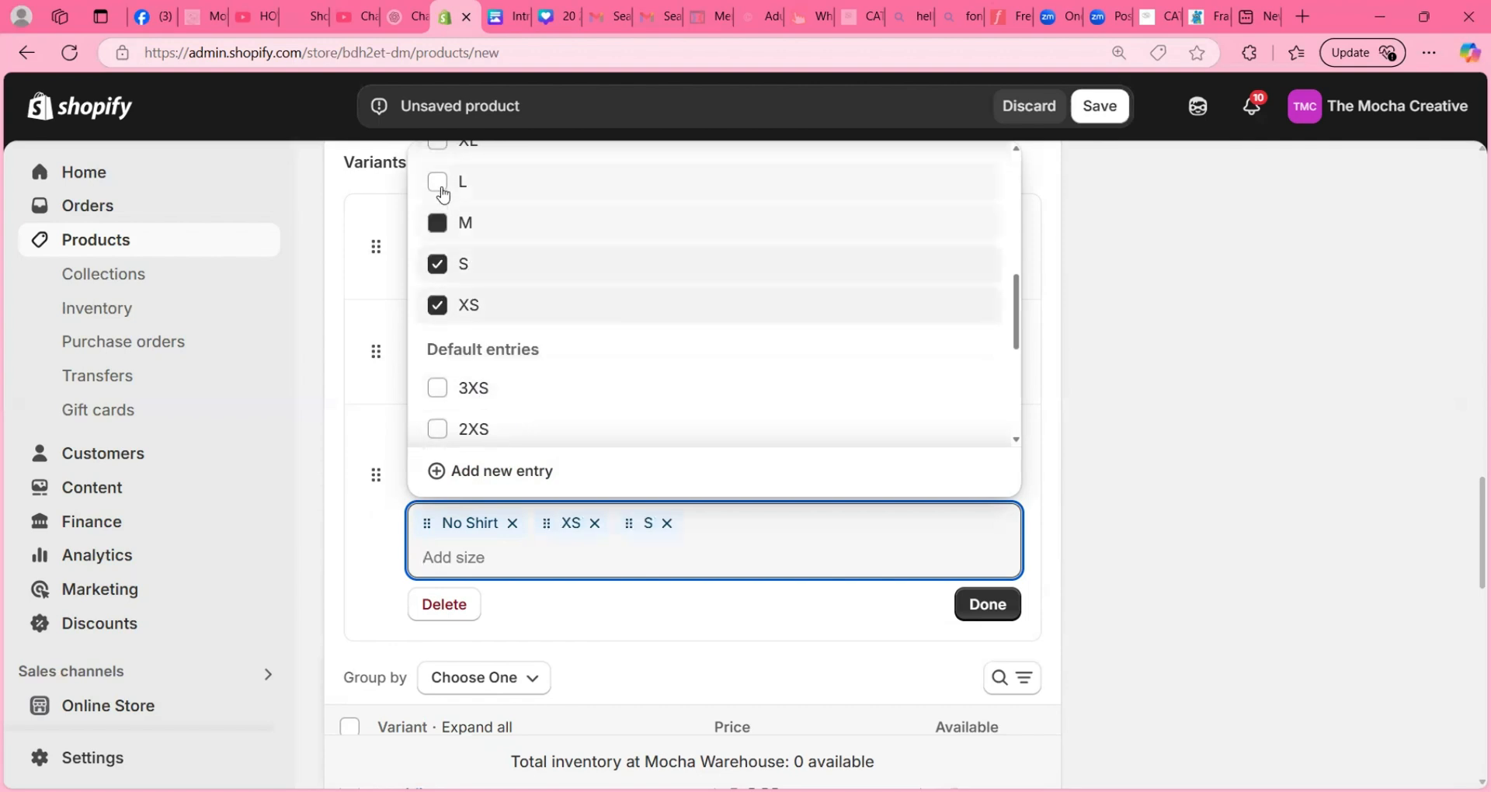
click(469, 187)
scroll(486, 209, up, 3)
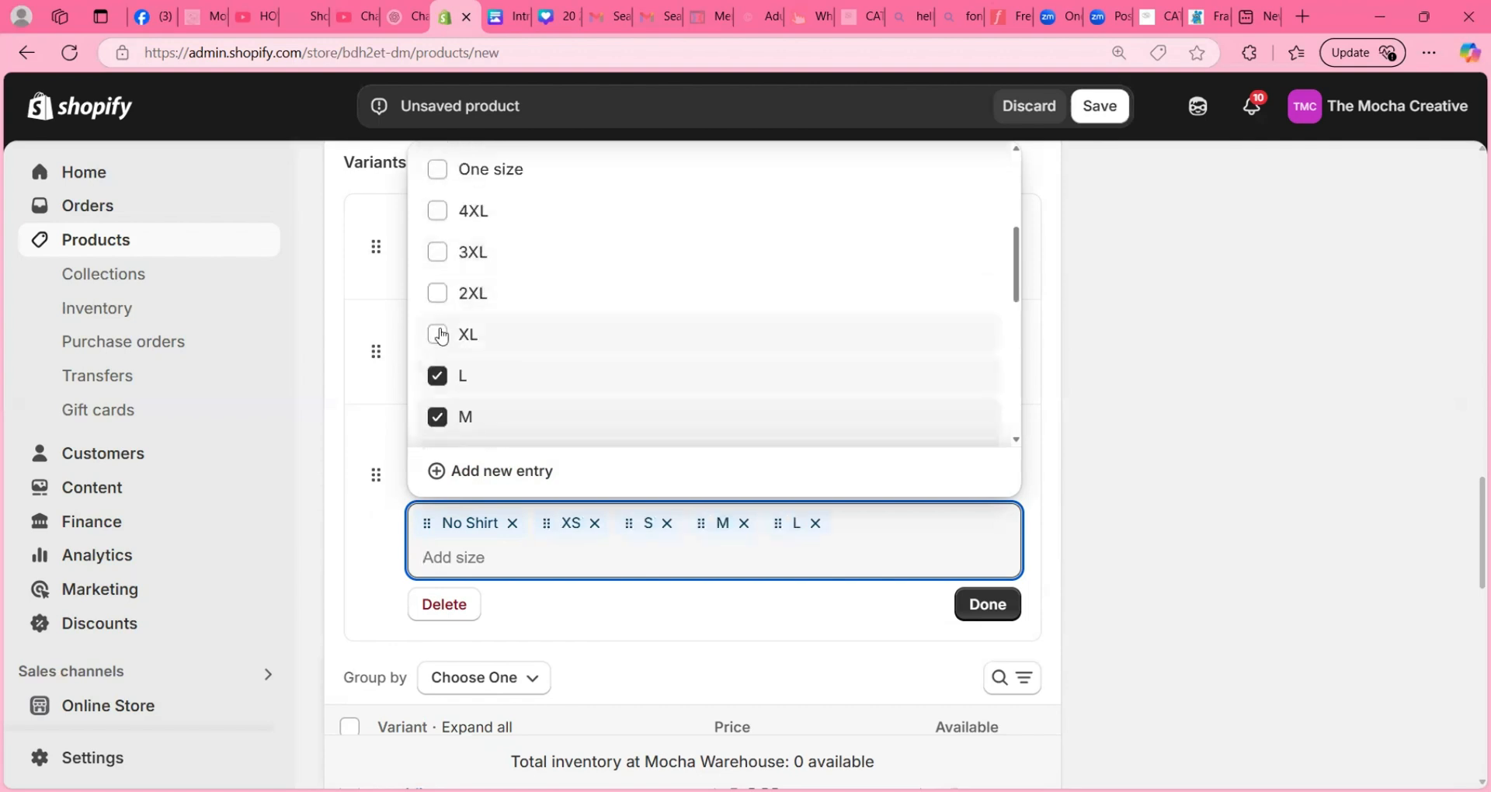
- Add the sizes XL, 2XL, 3XL and 4XL to the Size option and finish editing it
click(437, 334)
click(435, 294)
click(436, 250)
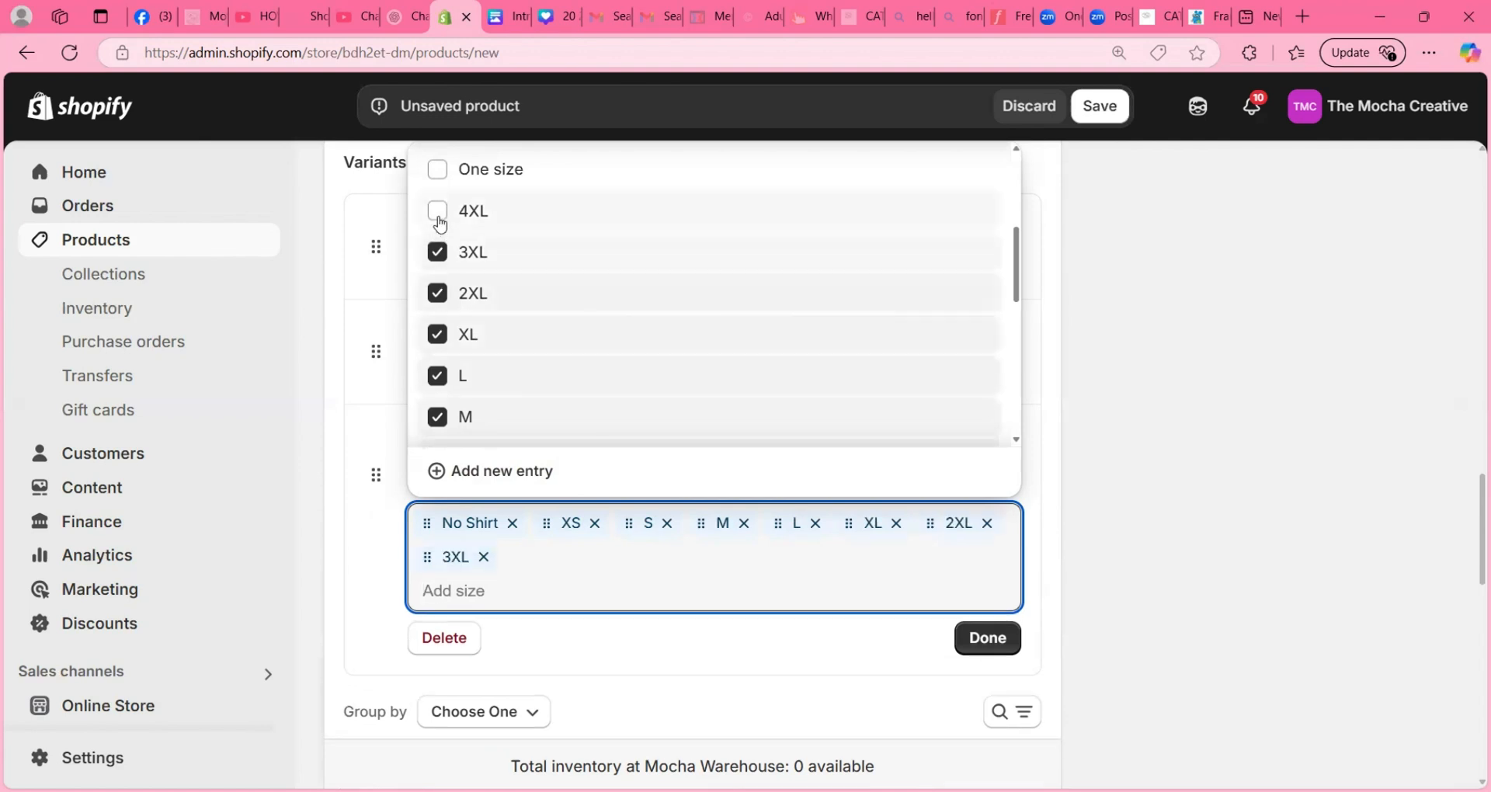
click(449, 211)
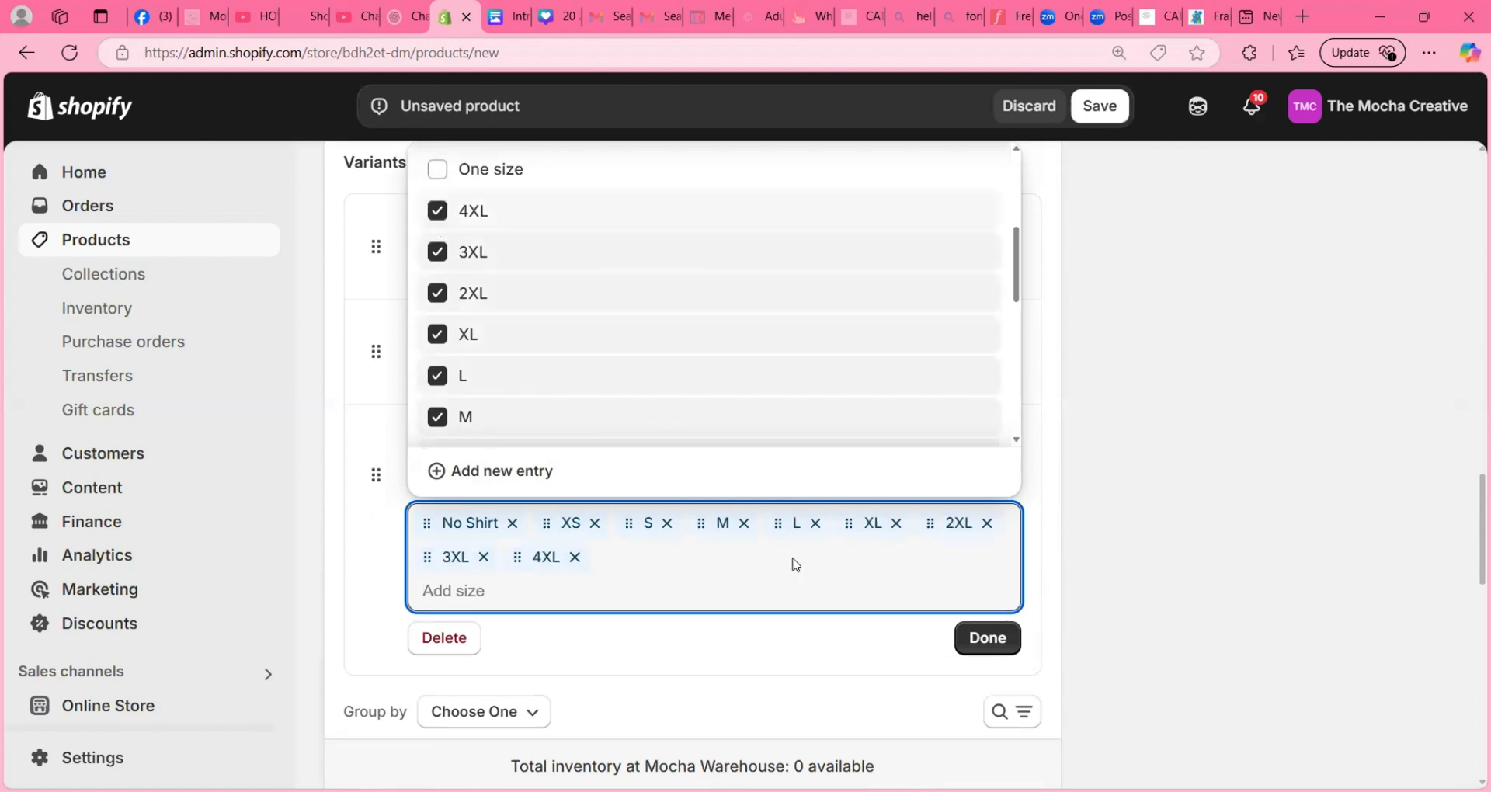
click(986, 638)
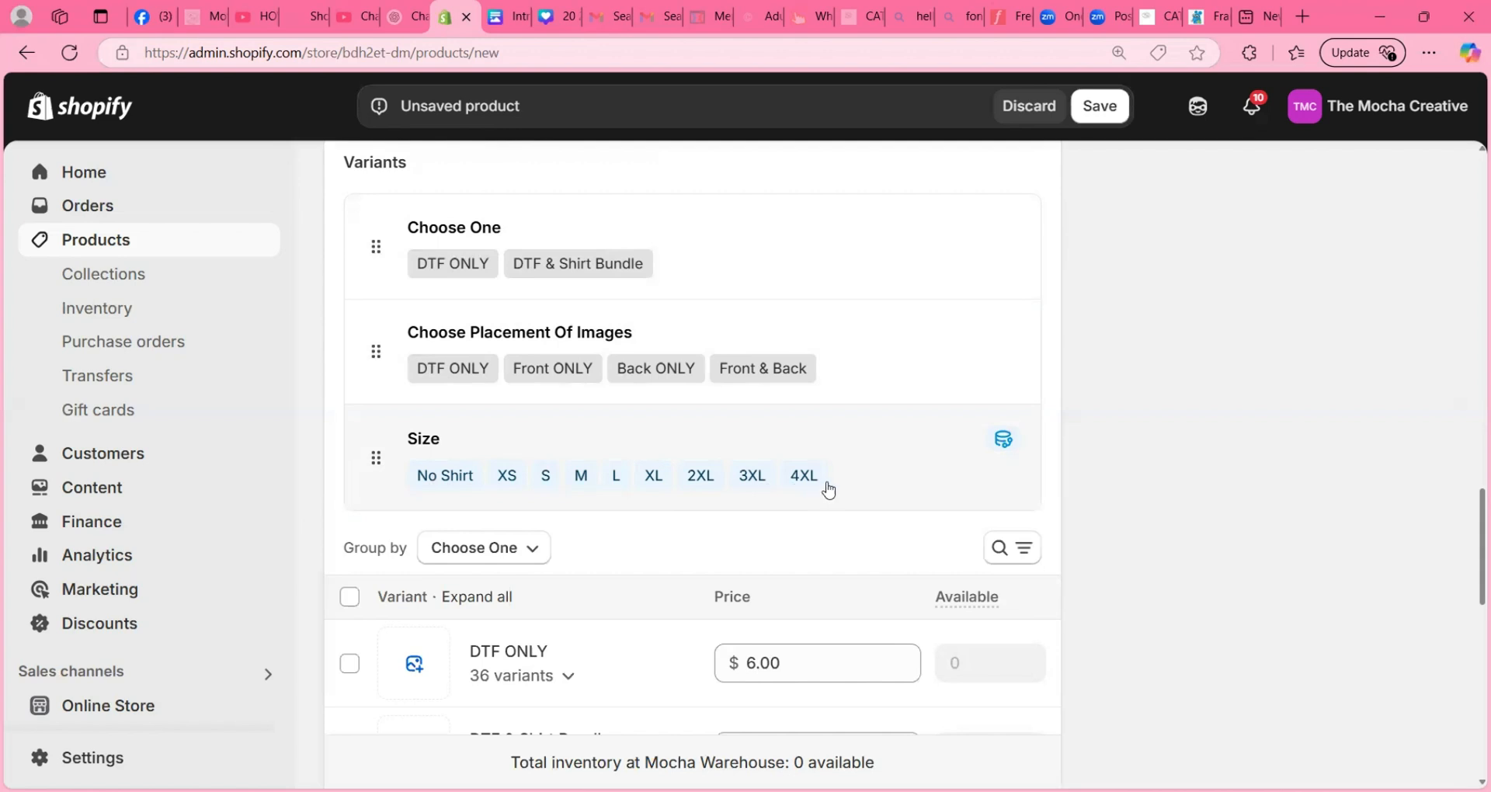
- Review the product form from the title and description through pricing to the three variant options and the variant groups
scroll(737, 441, up, 6)
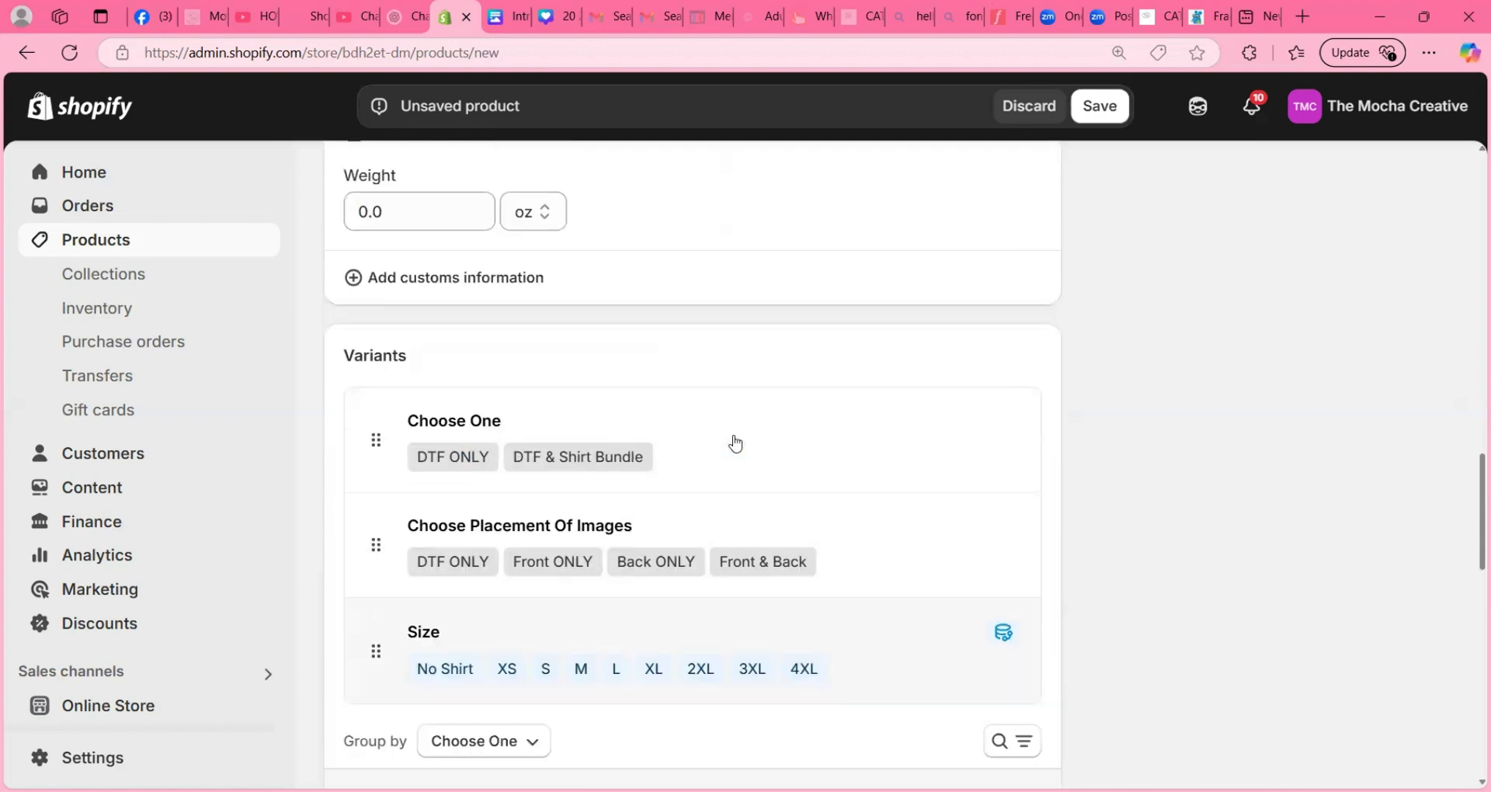
scroll(736, 442, up, 12)
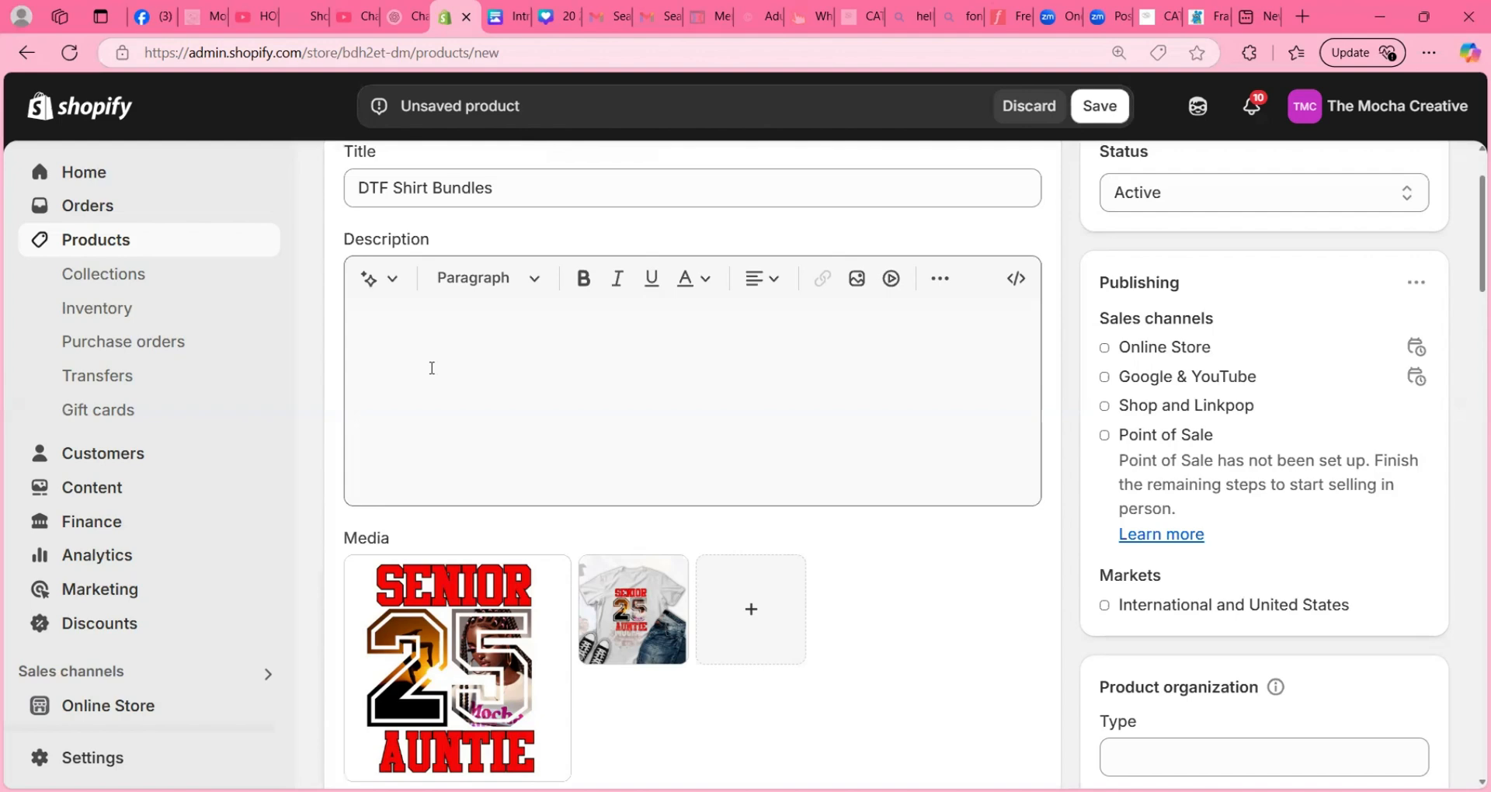
scroll(465, 394, down, 10)
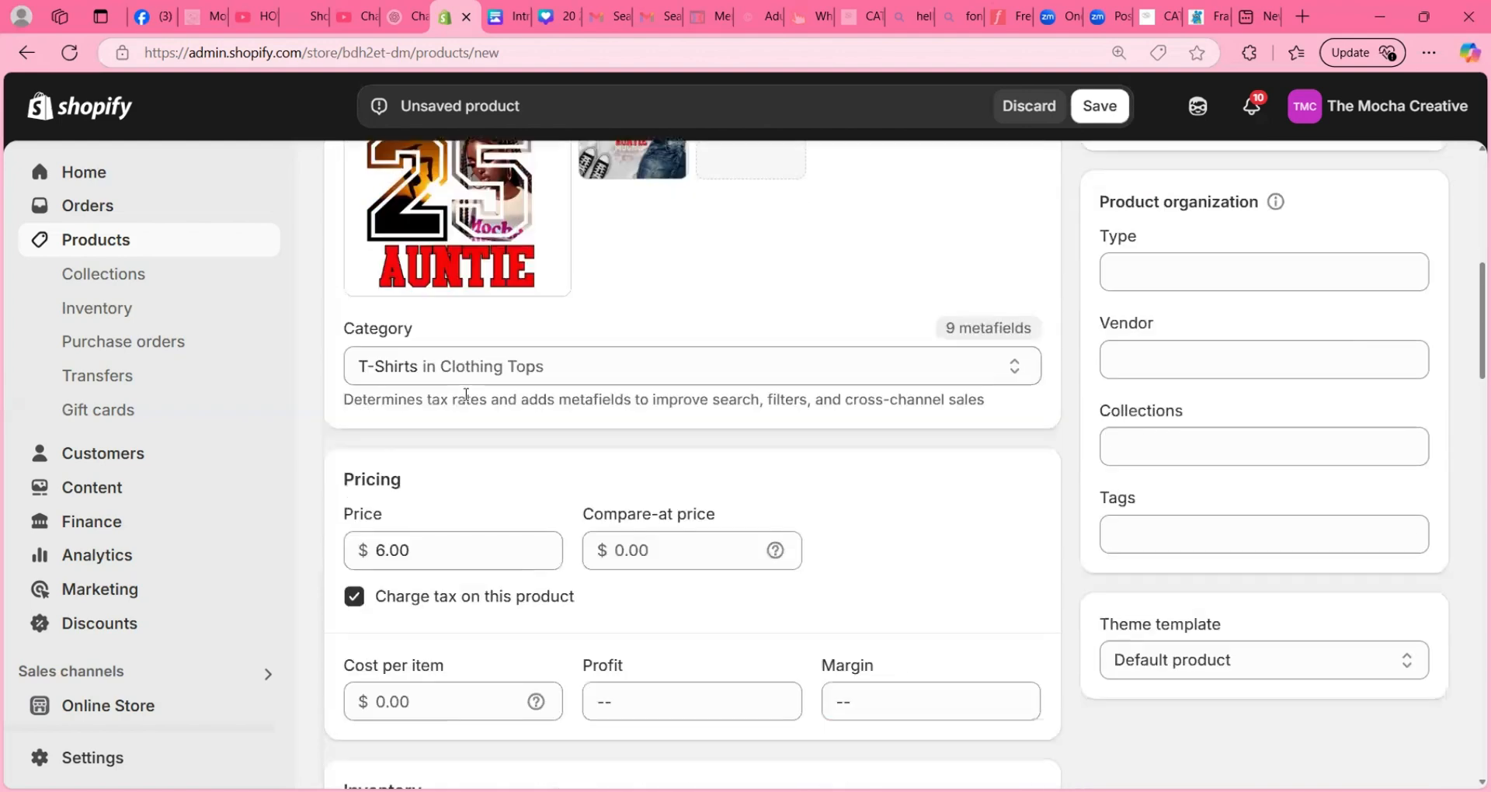
scroll(466, 395, down, 5)
scroll(465, 396, down, 8)
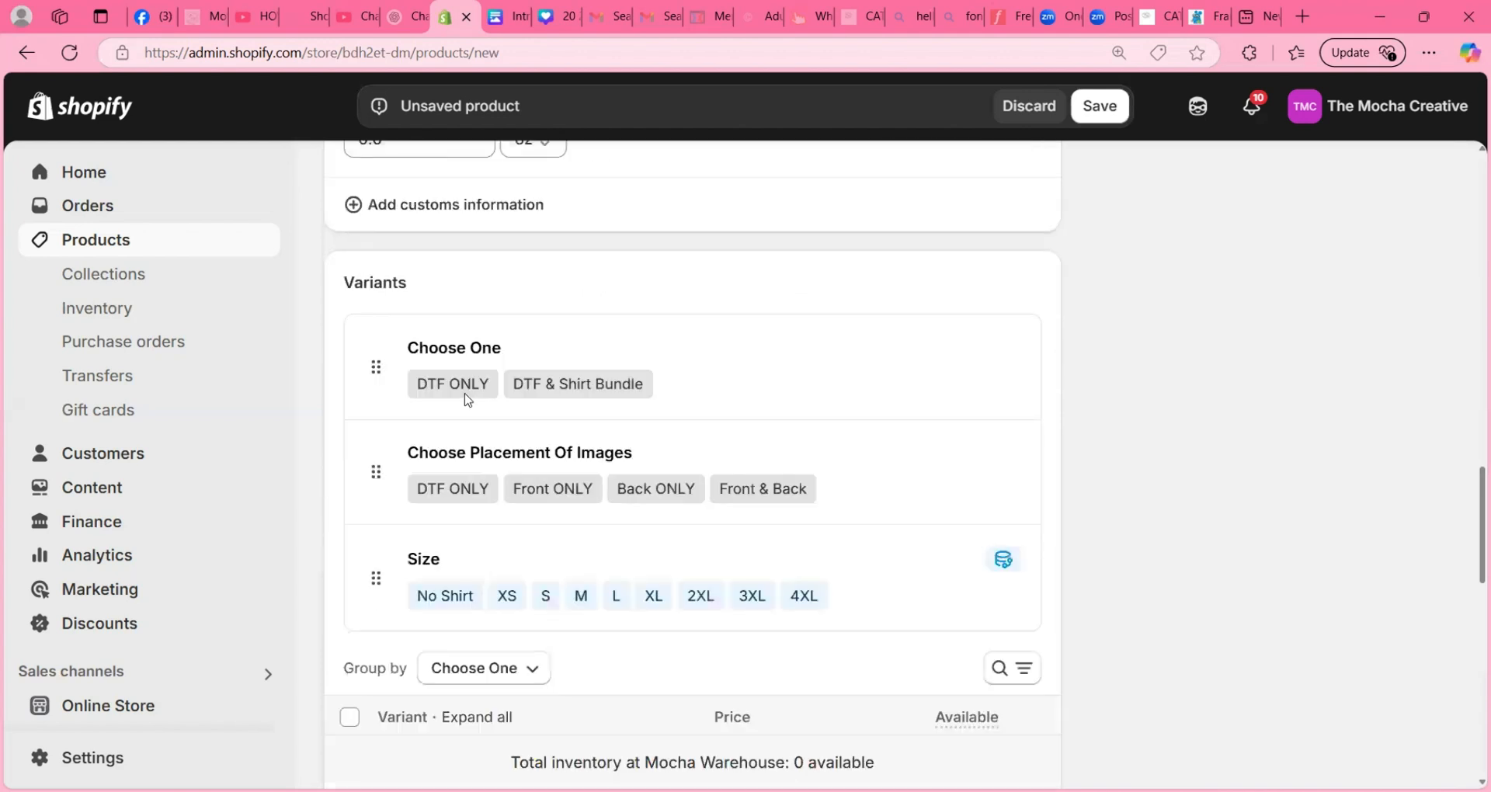
scroll(478, 311, up, 1)
scroll(465, 264, up, 1)
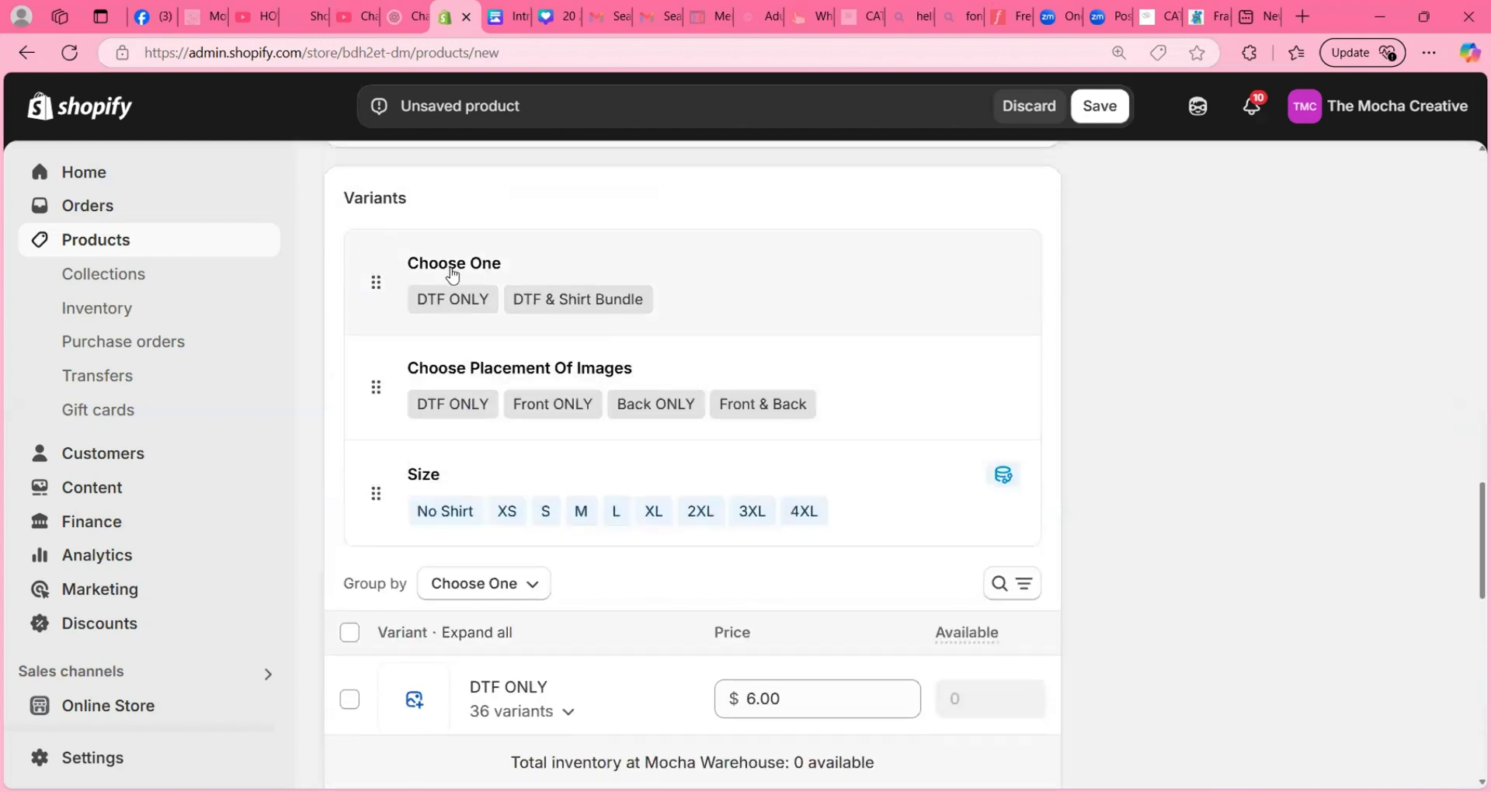
scroll(497, 426, down, 1)
scroll(495, 426, down, 2)
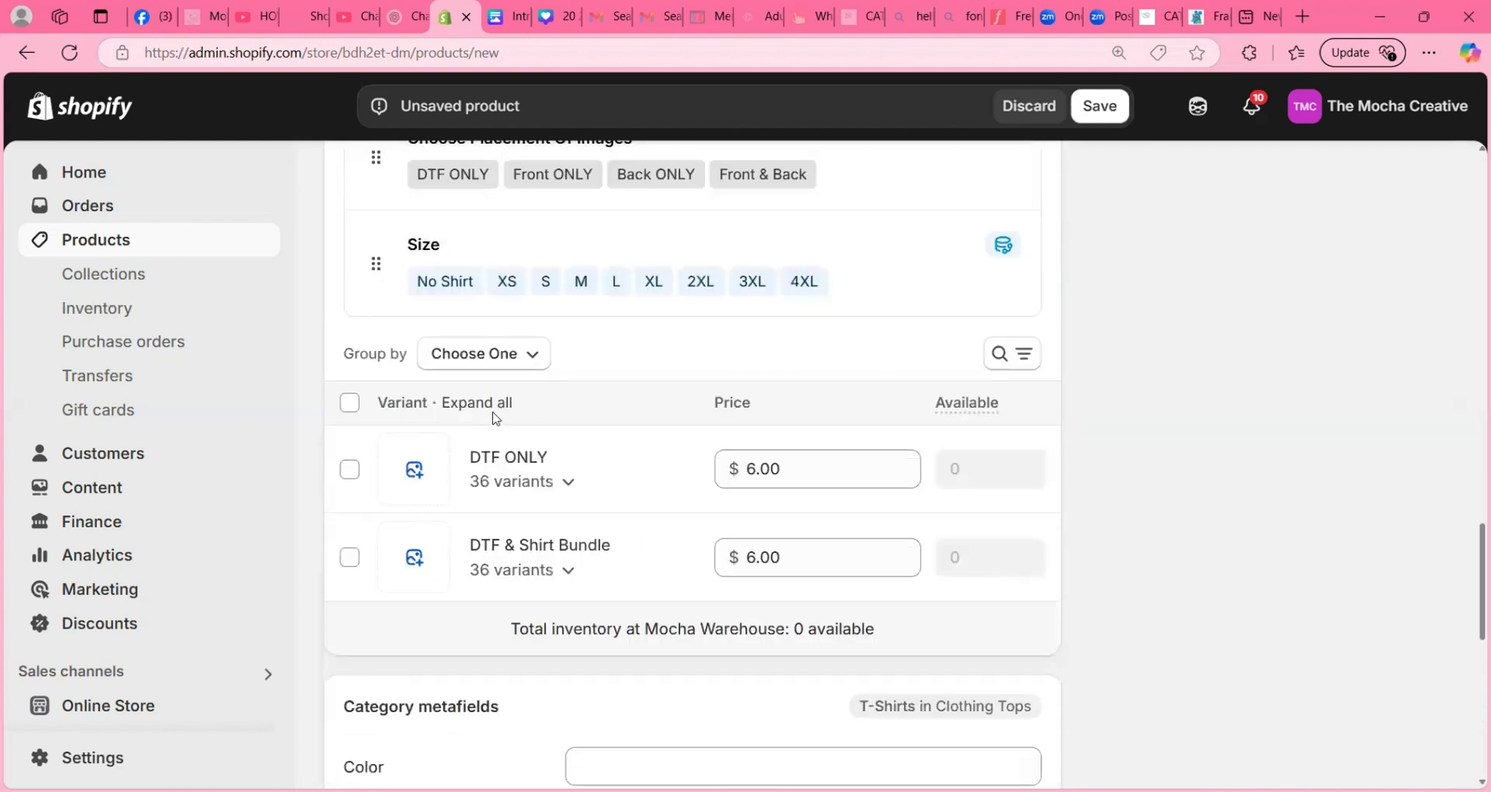
scroll(491, 411, down, 3)
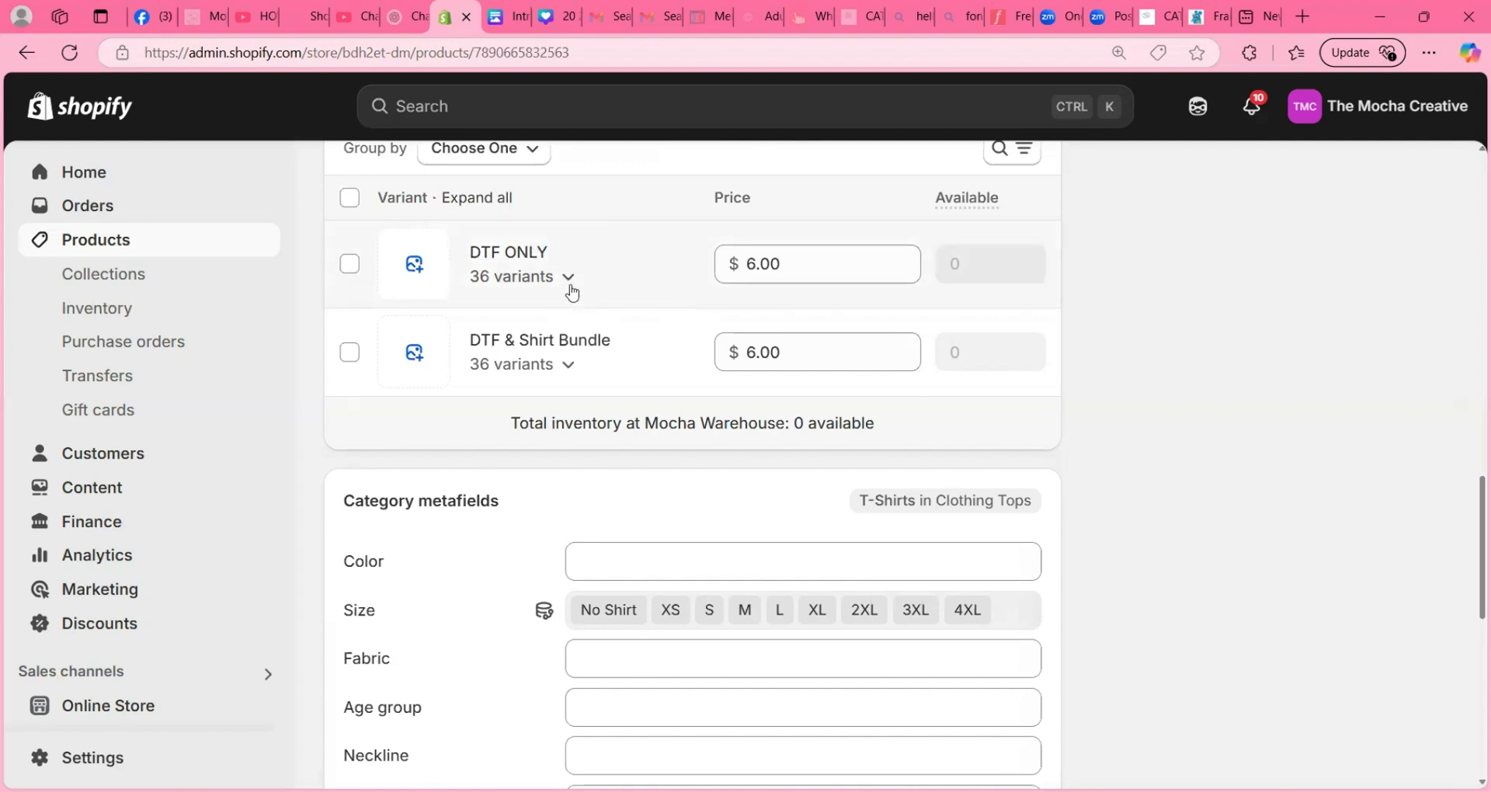
- Expand the DTF ONLY variant group and examine its placement and size combinations with their prices and available quantities
click(569, 280)
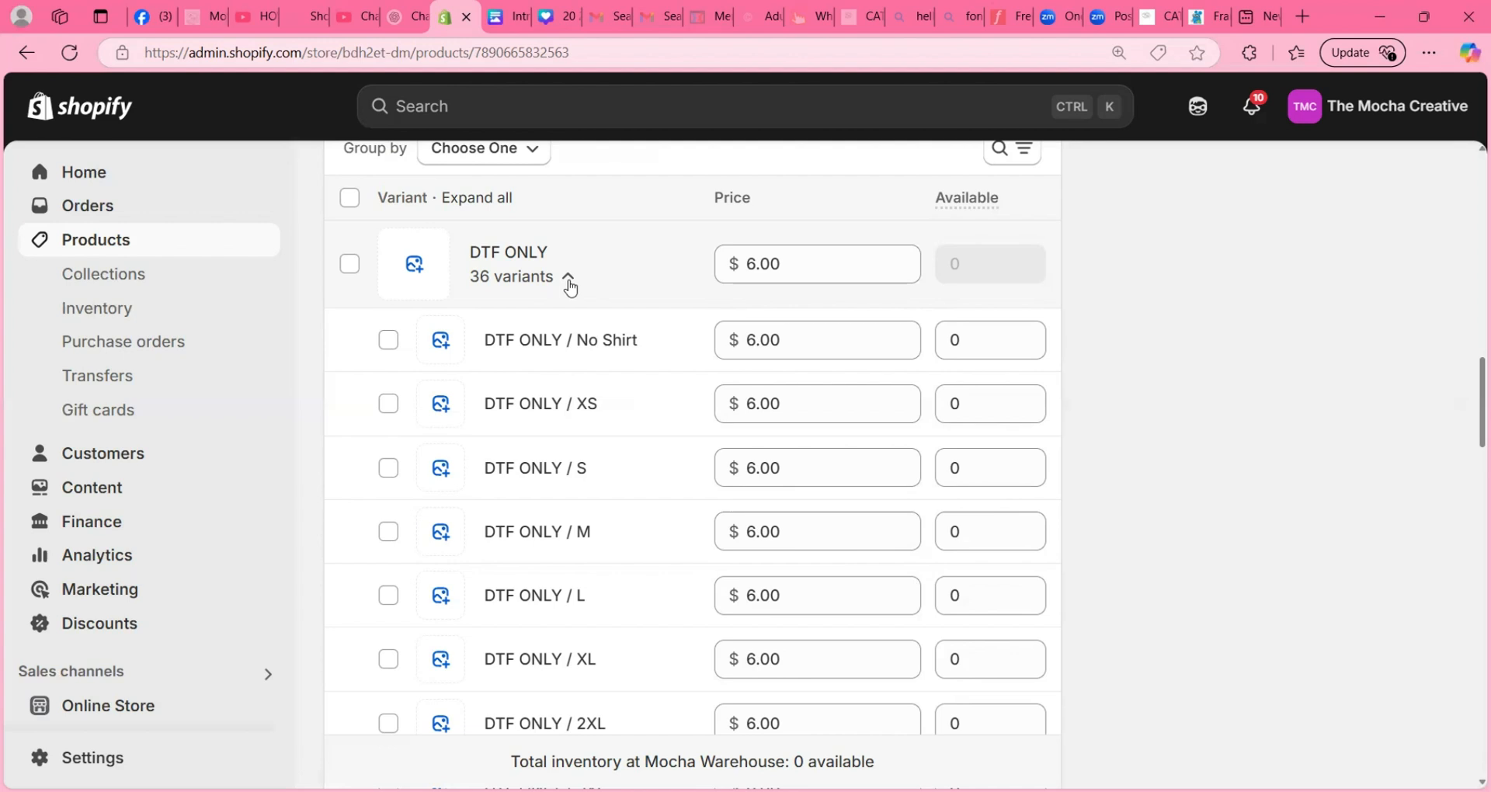
key(ctrl+plus)
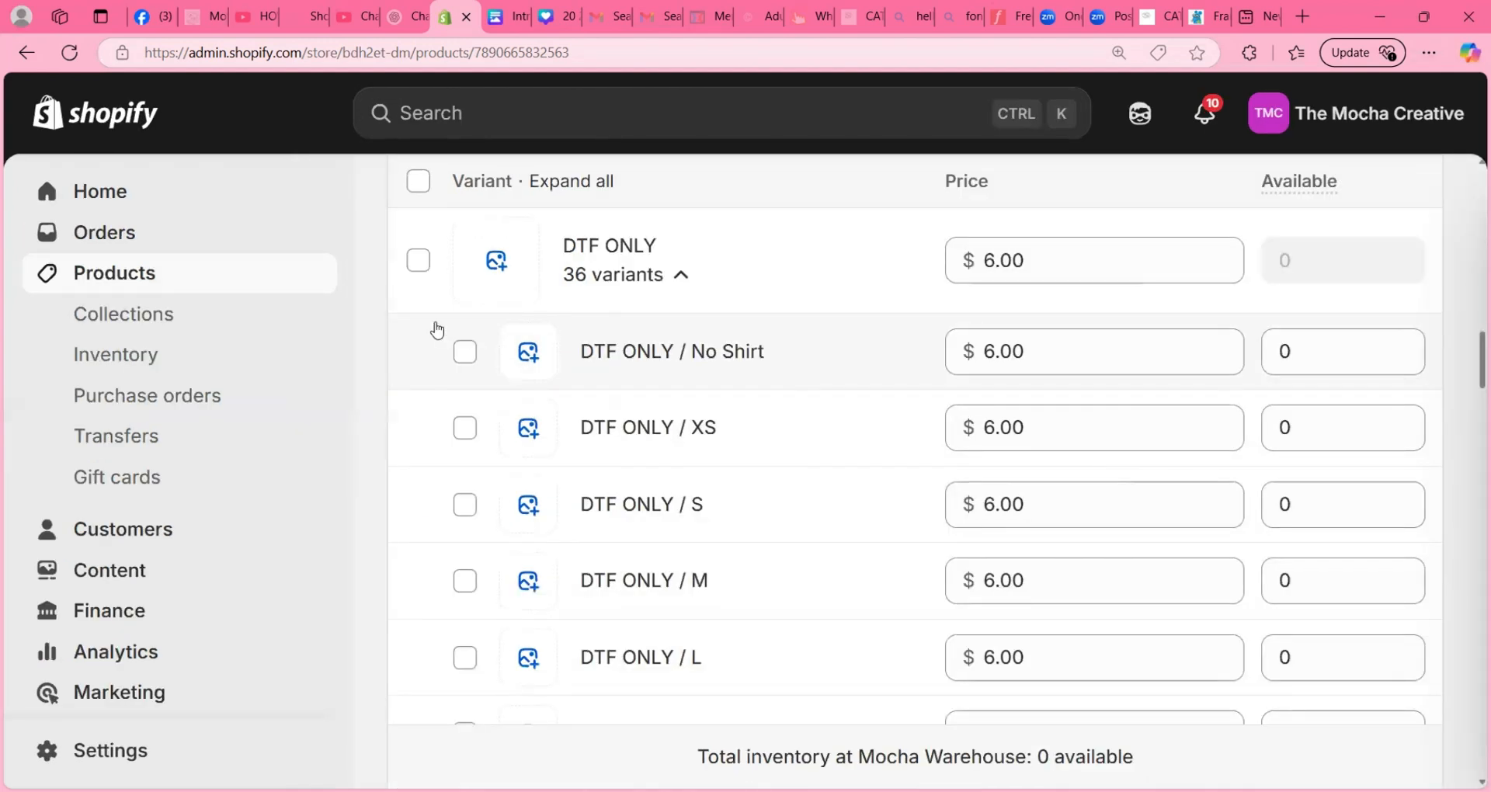
drag(314, 342, 476, 290)
click(681, 276)
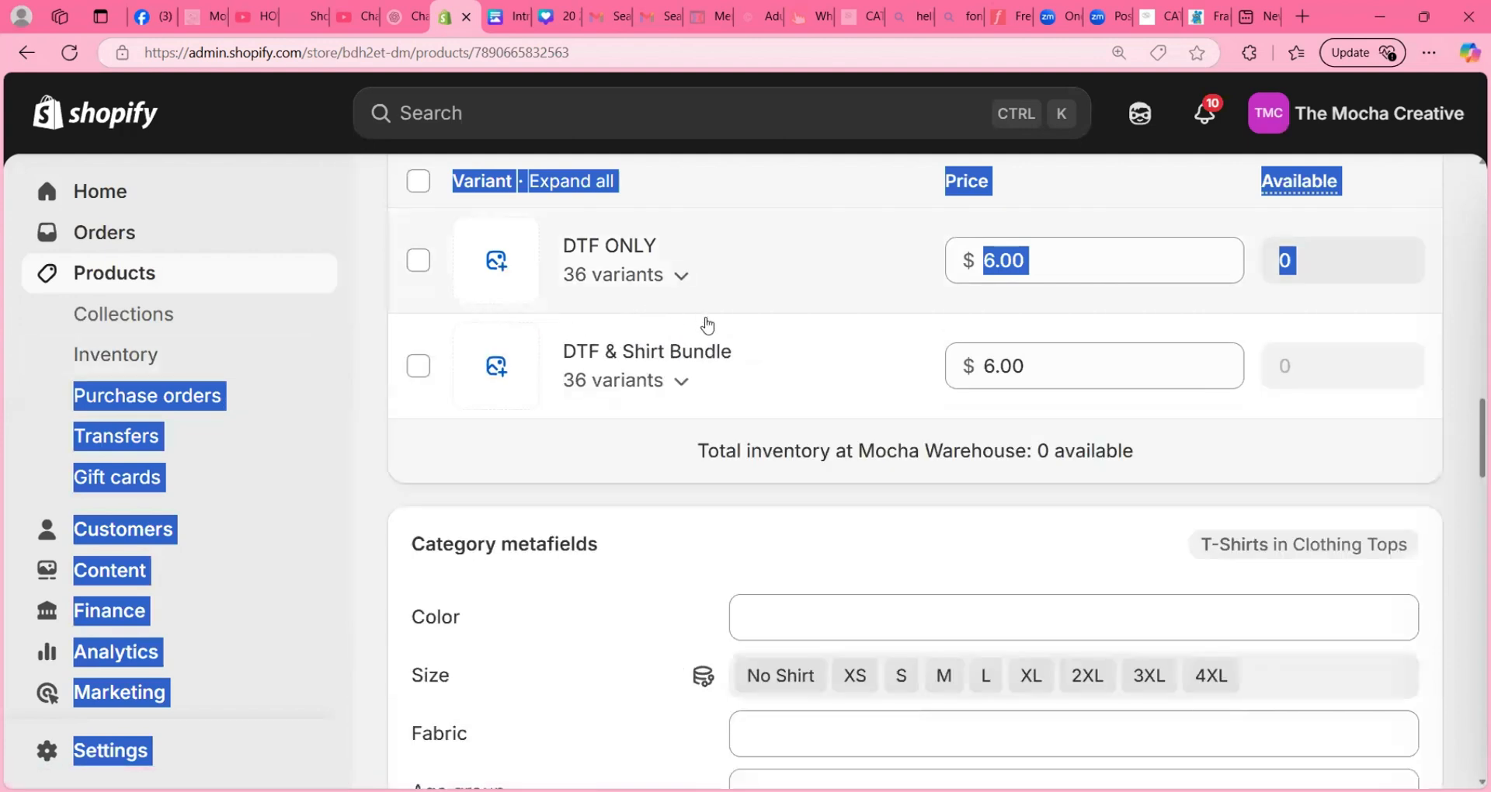
click(679, 277)
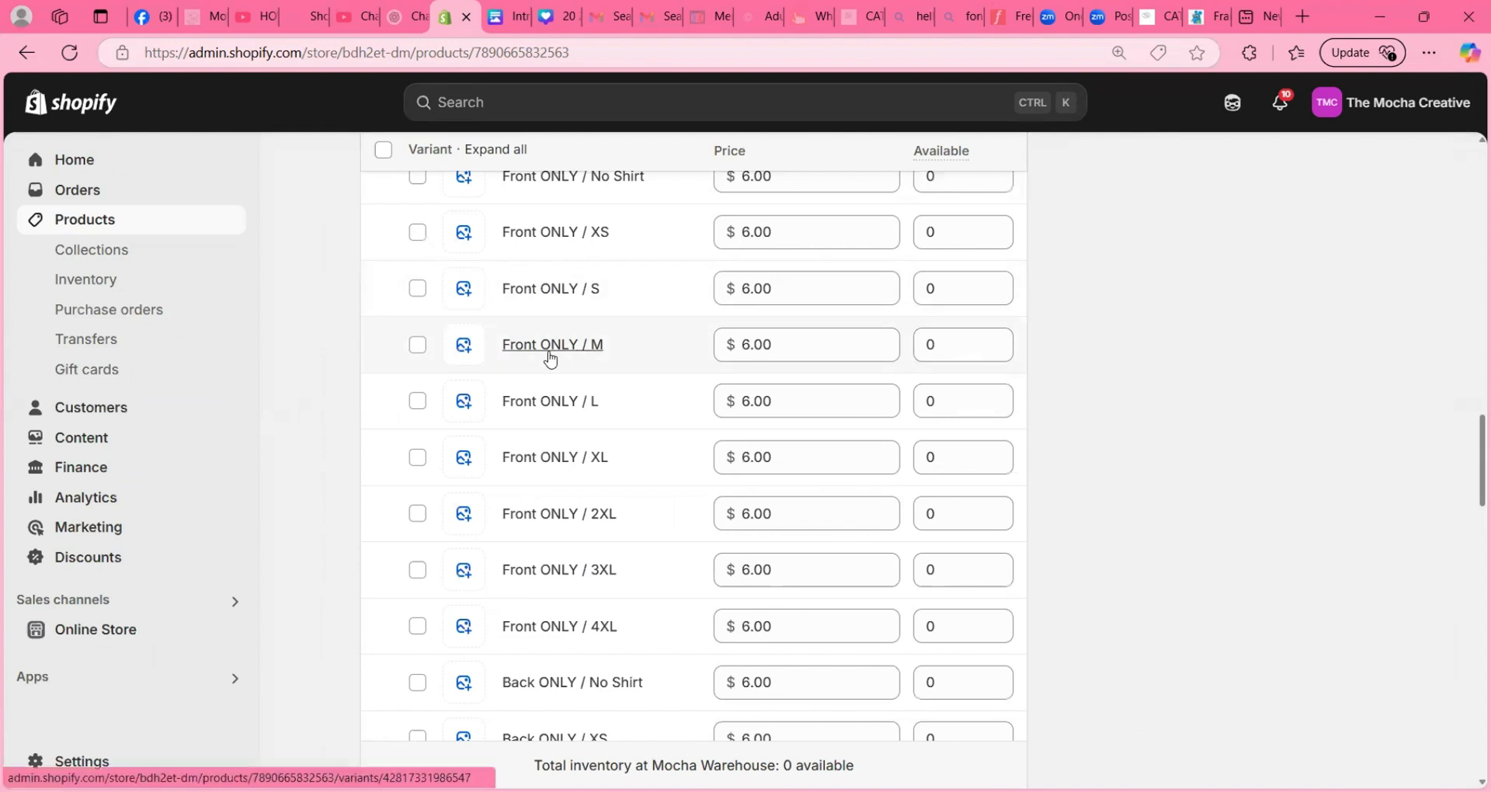
scroll(550, 358, up, 7)
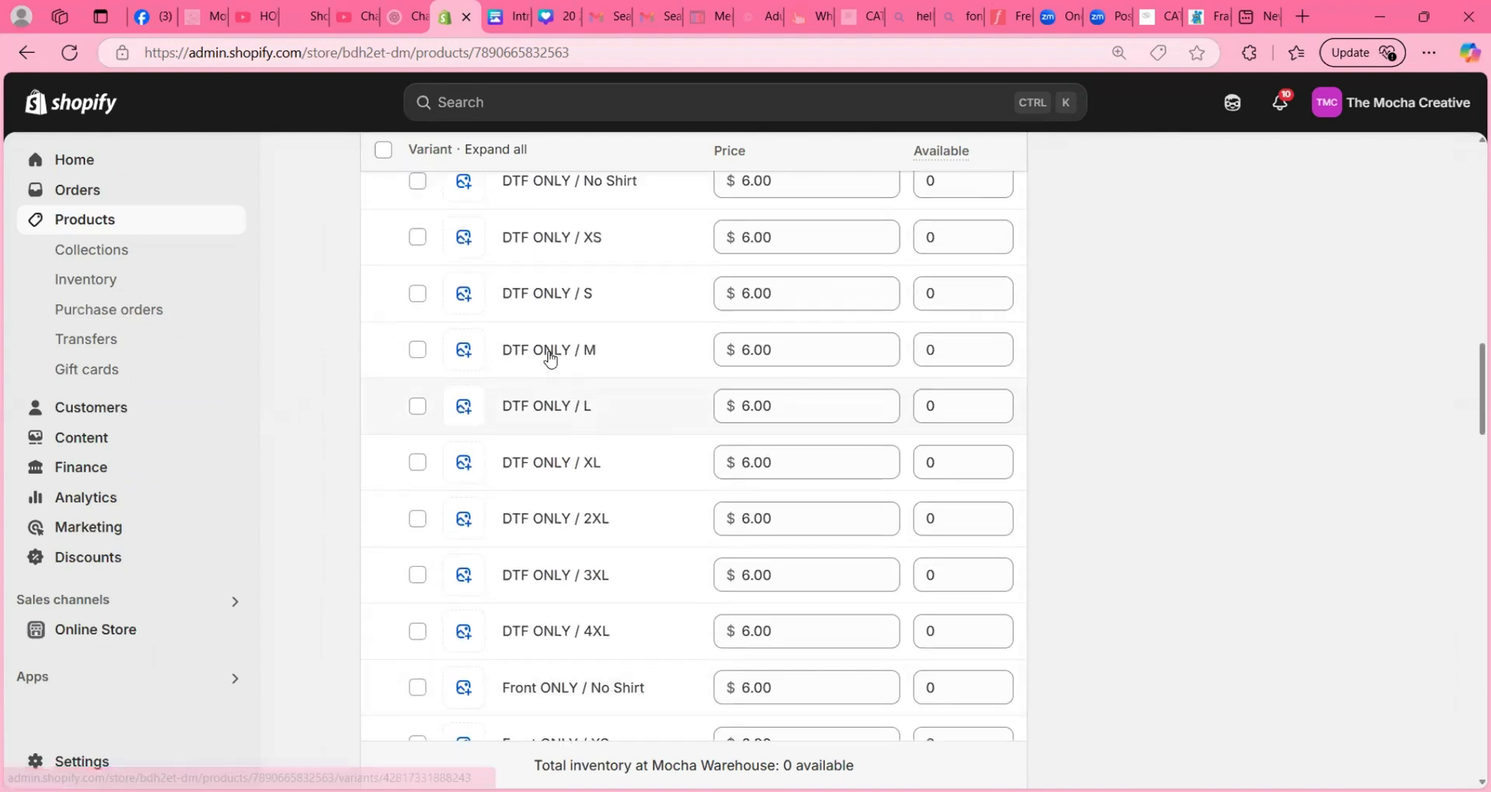
scroll(550, 358, up, 4)
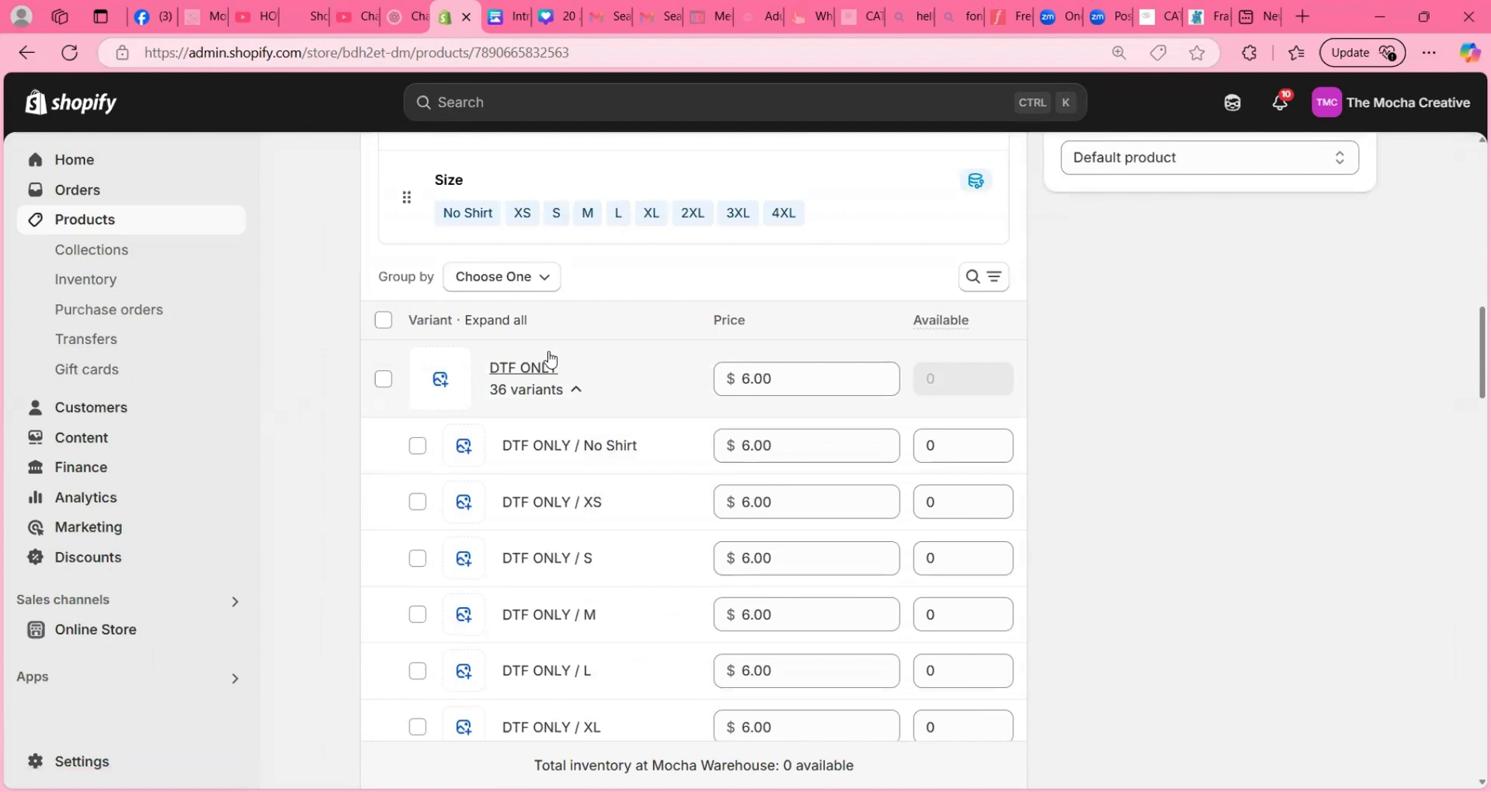
scroll(582, 343, down, 1)
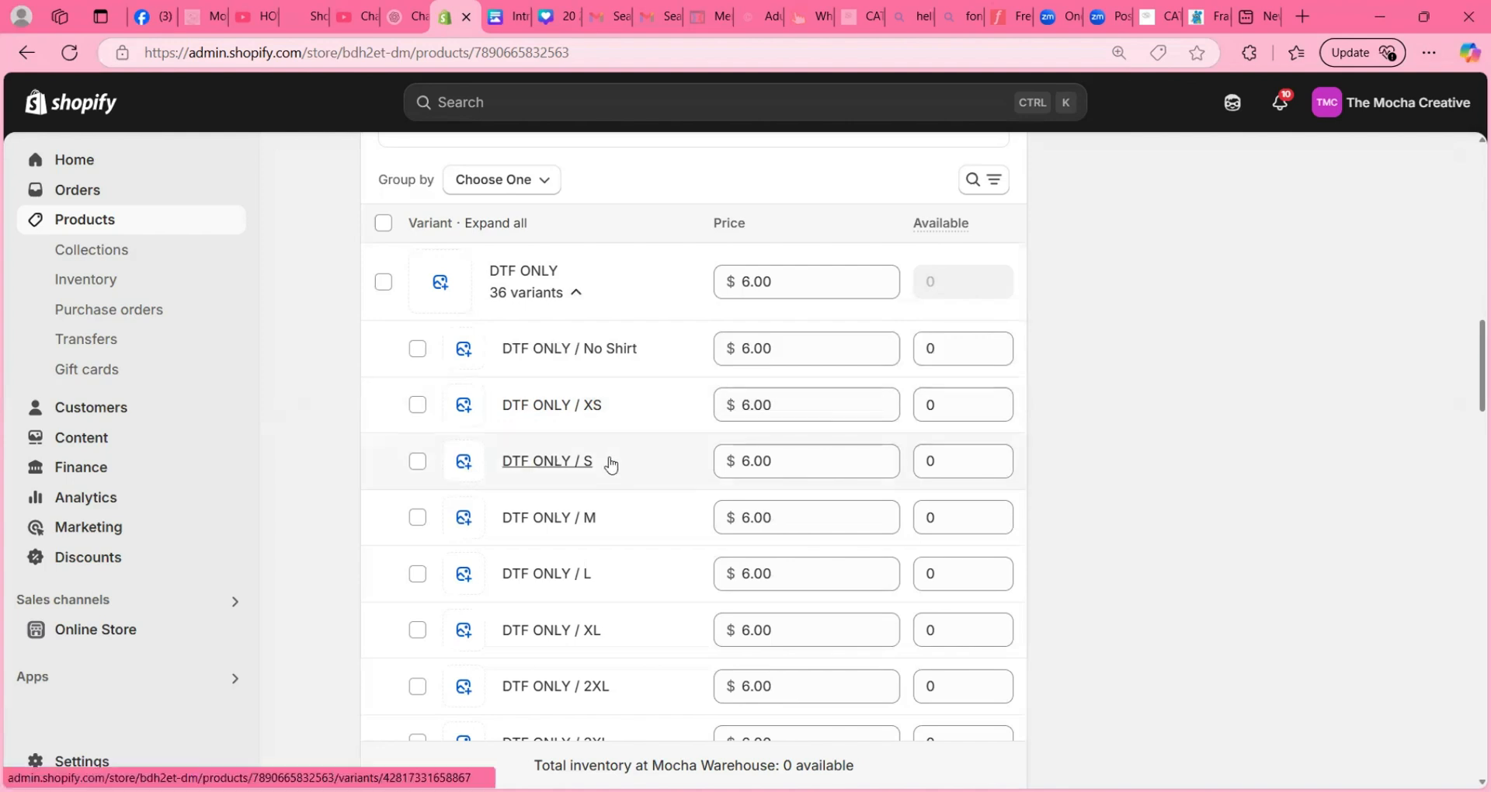
- Set the available quantity of the DTF ONLY / No Shirt variant to 999999 and save the product
click(952, 349)
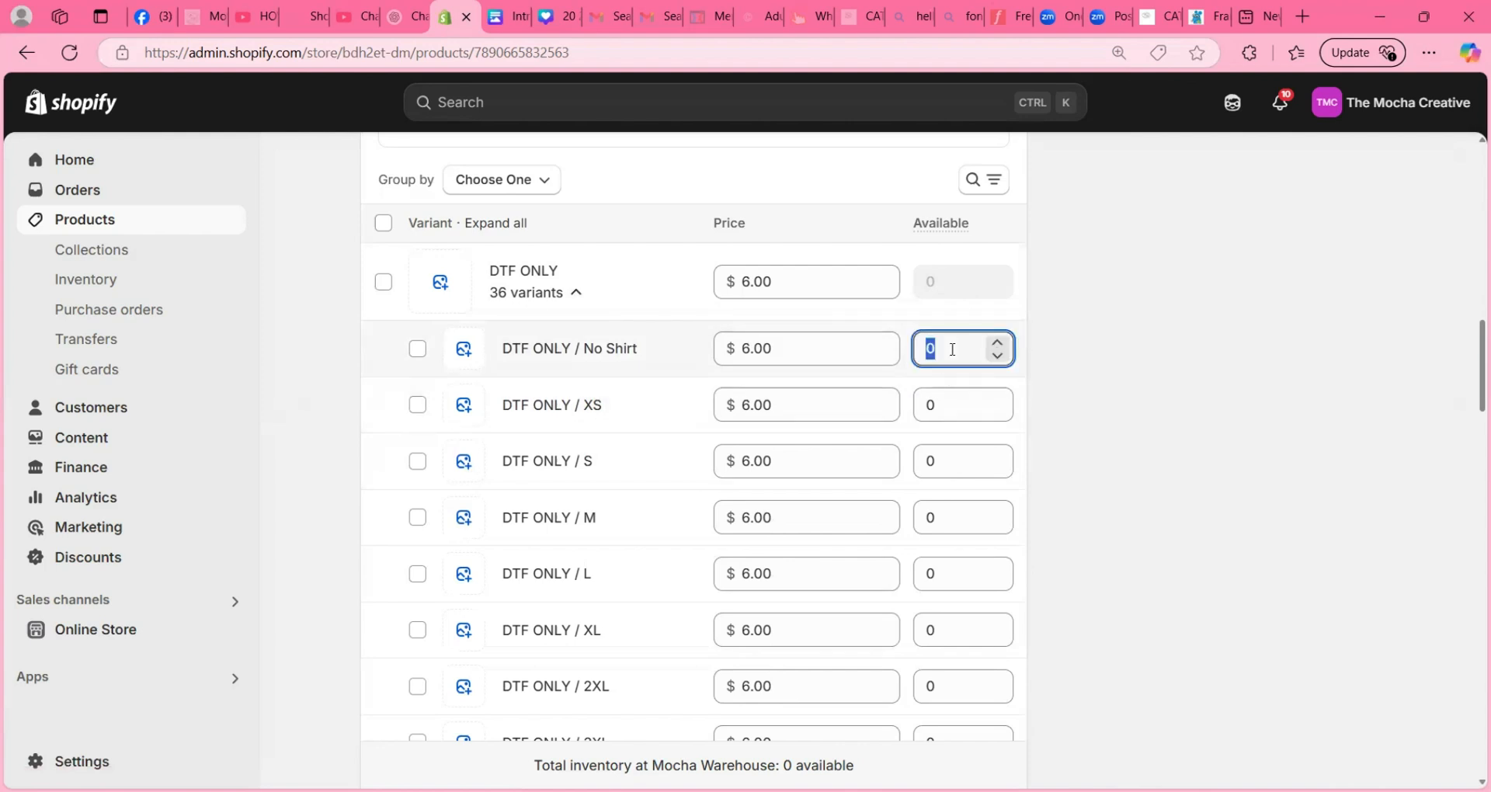
text(999)
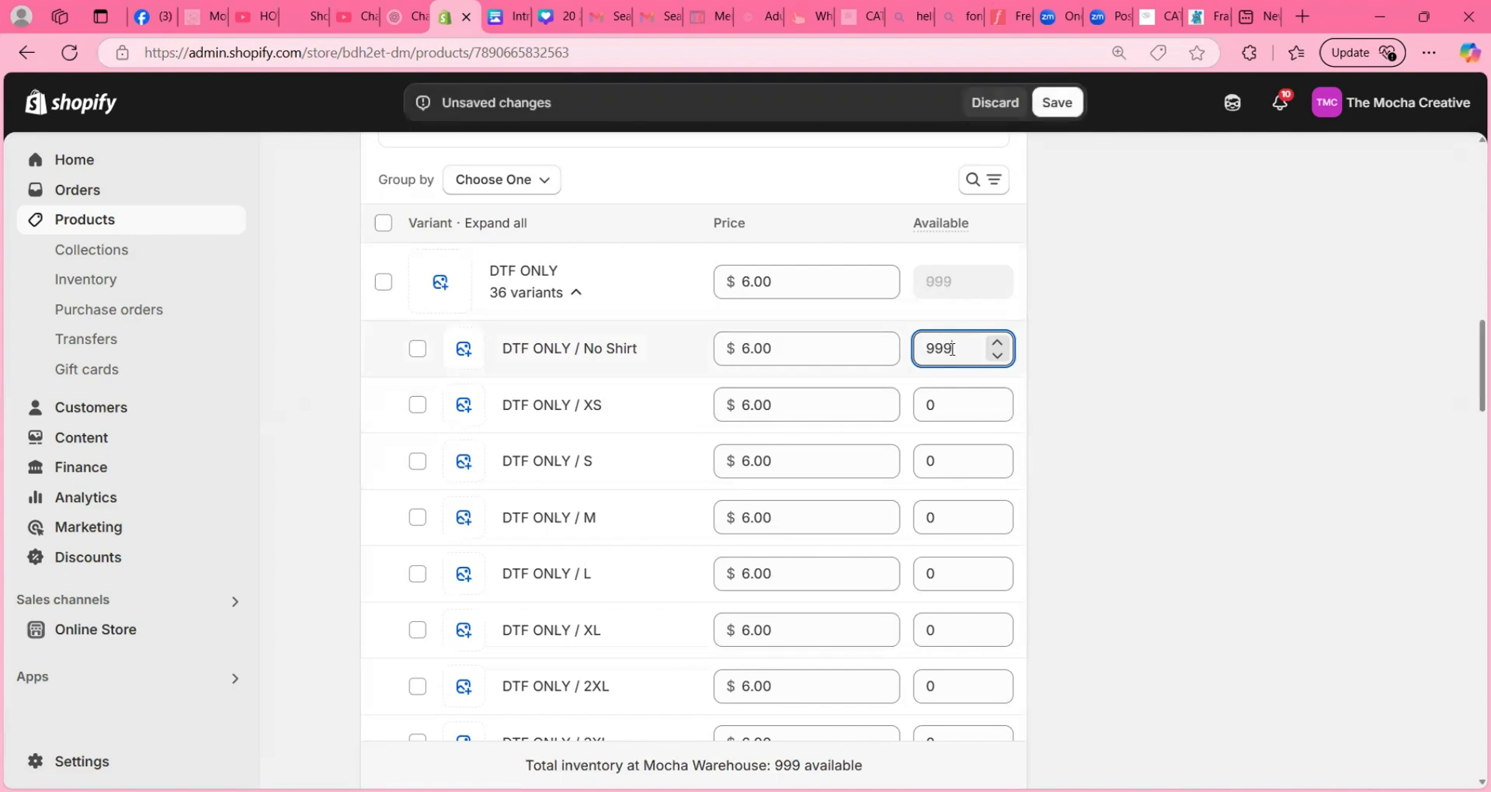
text(9999)
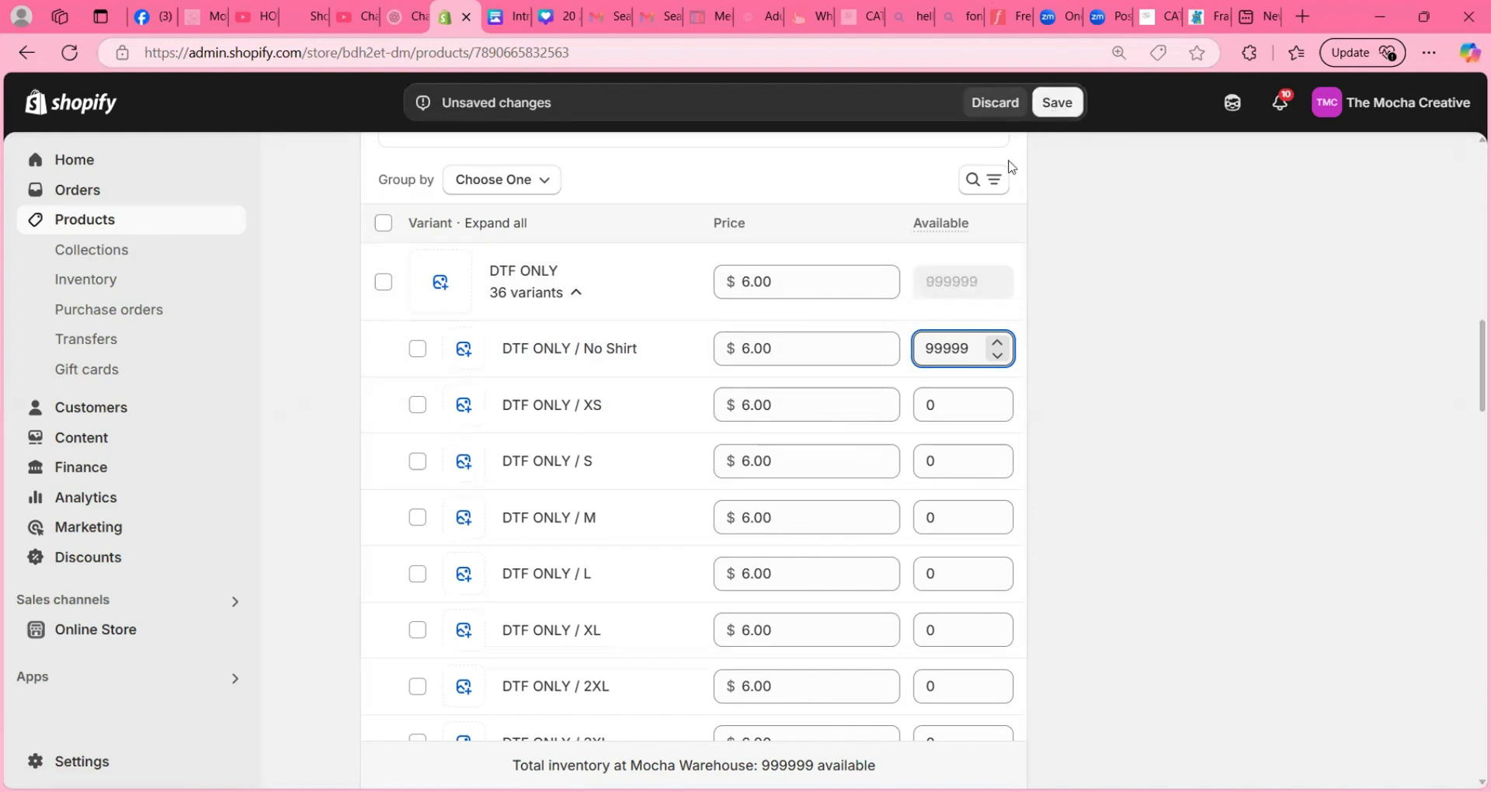
scroll(745, 490, down, 10)
scroll(743, 484, down, 14)
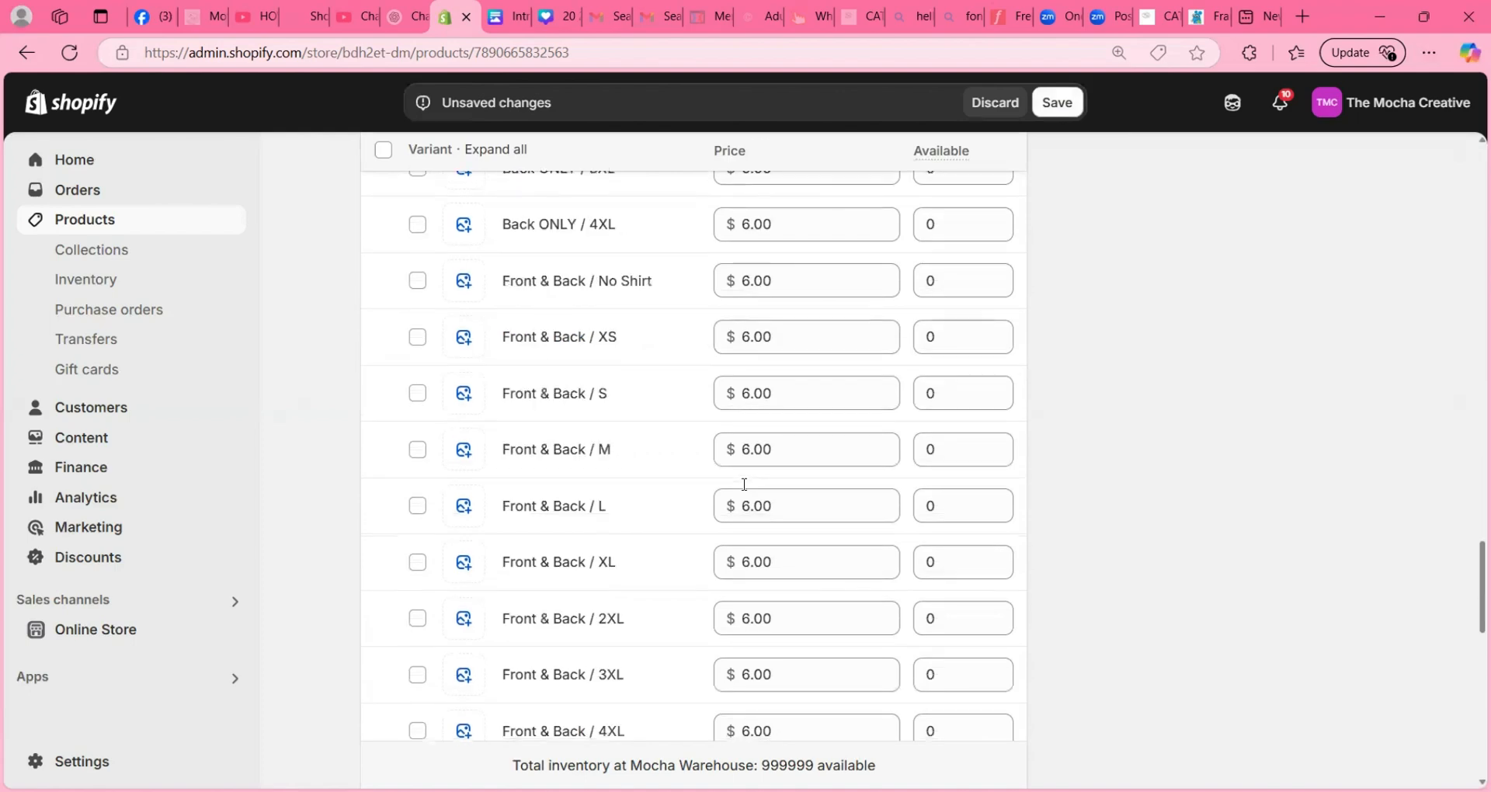
scroll(743, 487, up, 11)
scroll(791, 481, up, 15)
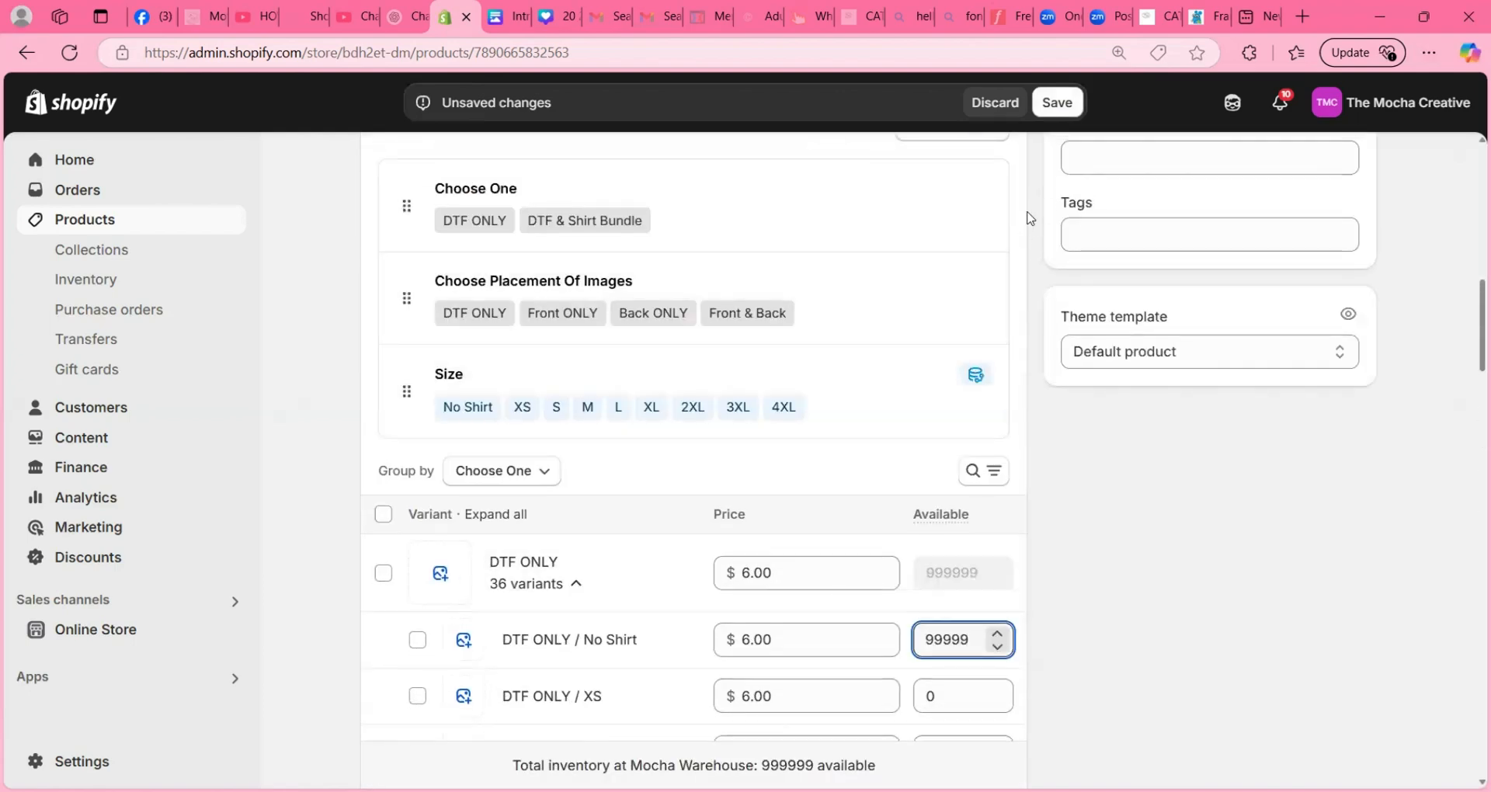
click(1057, 103)
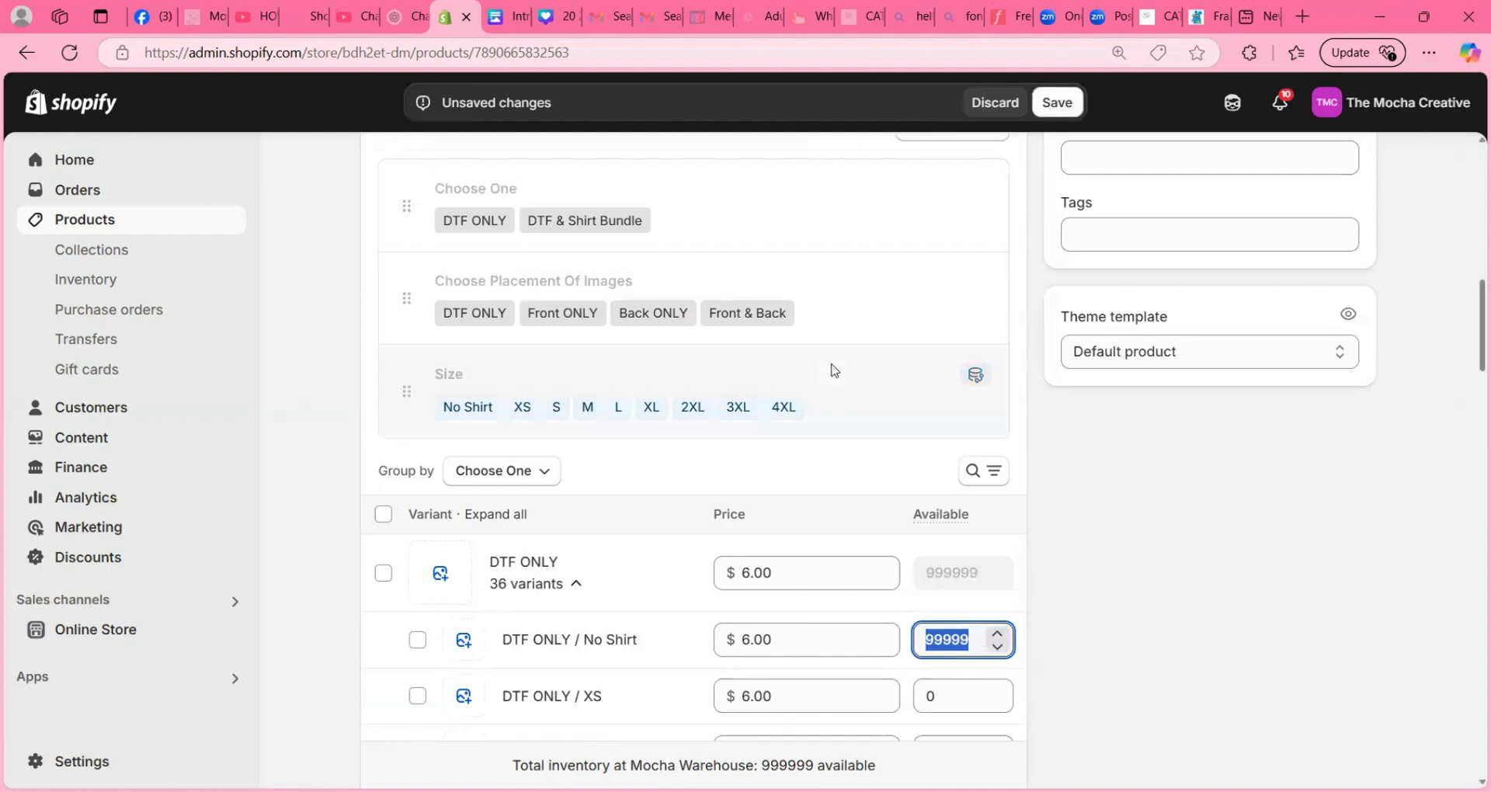
click(992, 480)
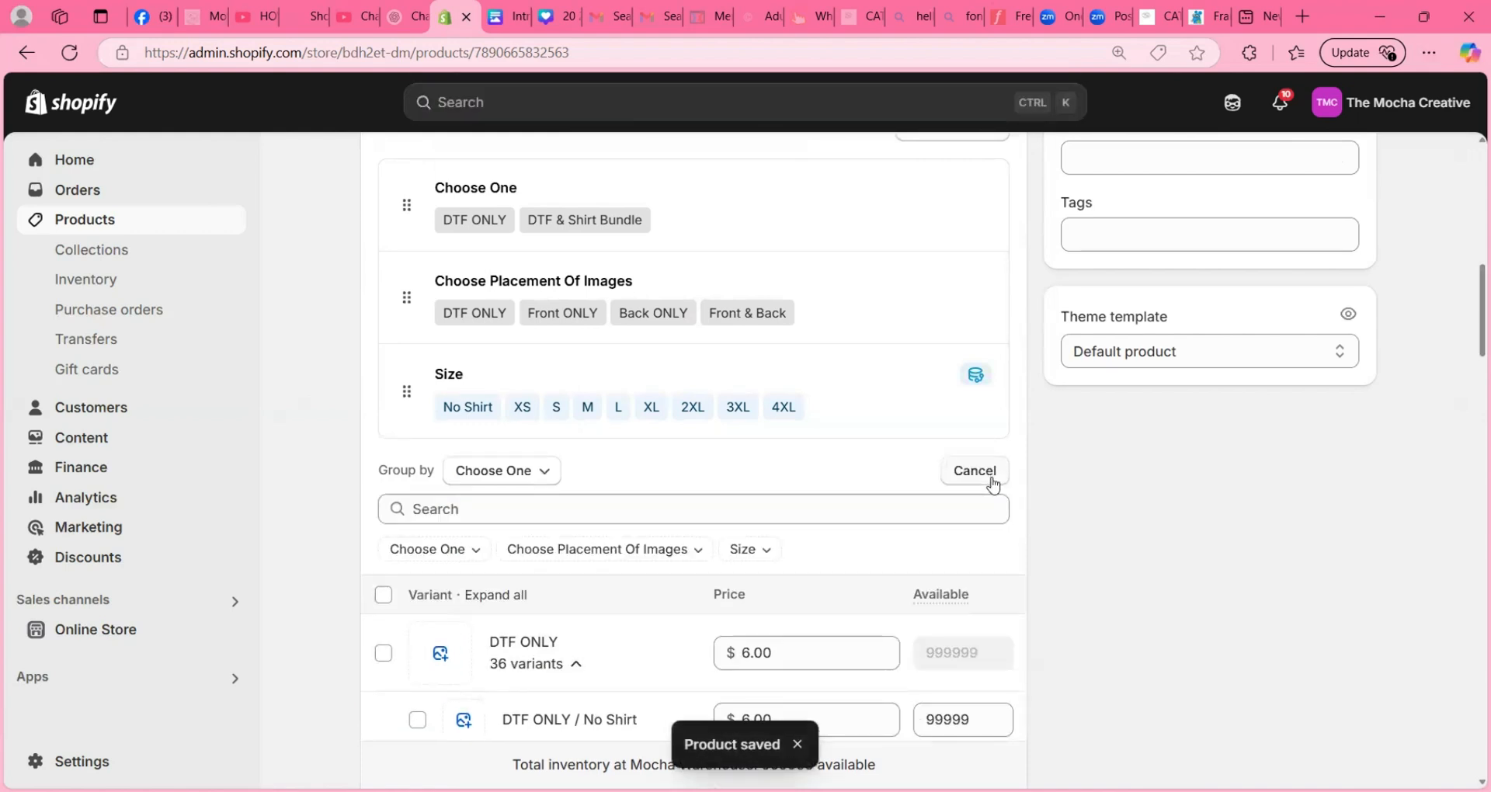
click(697, 553)
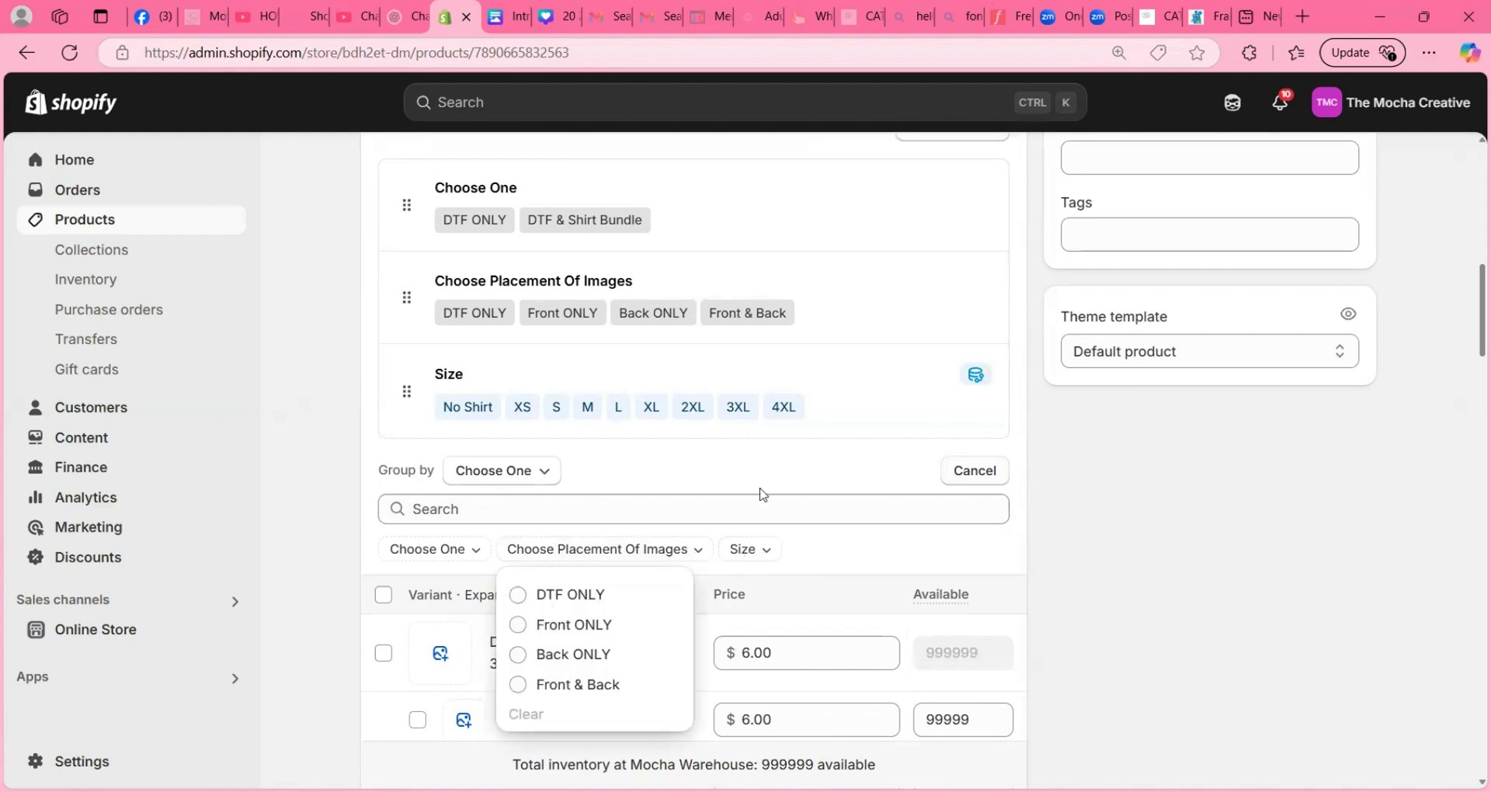
click(643, 467)
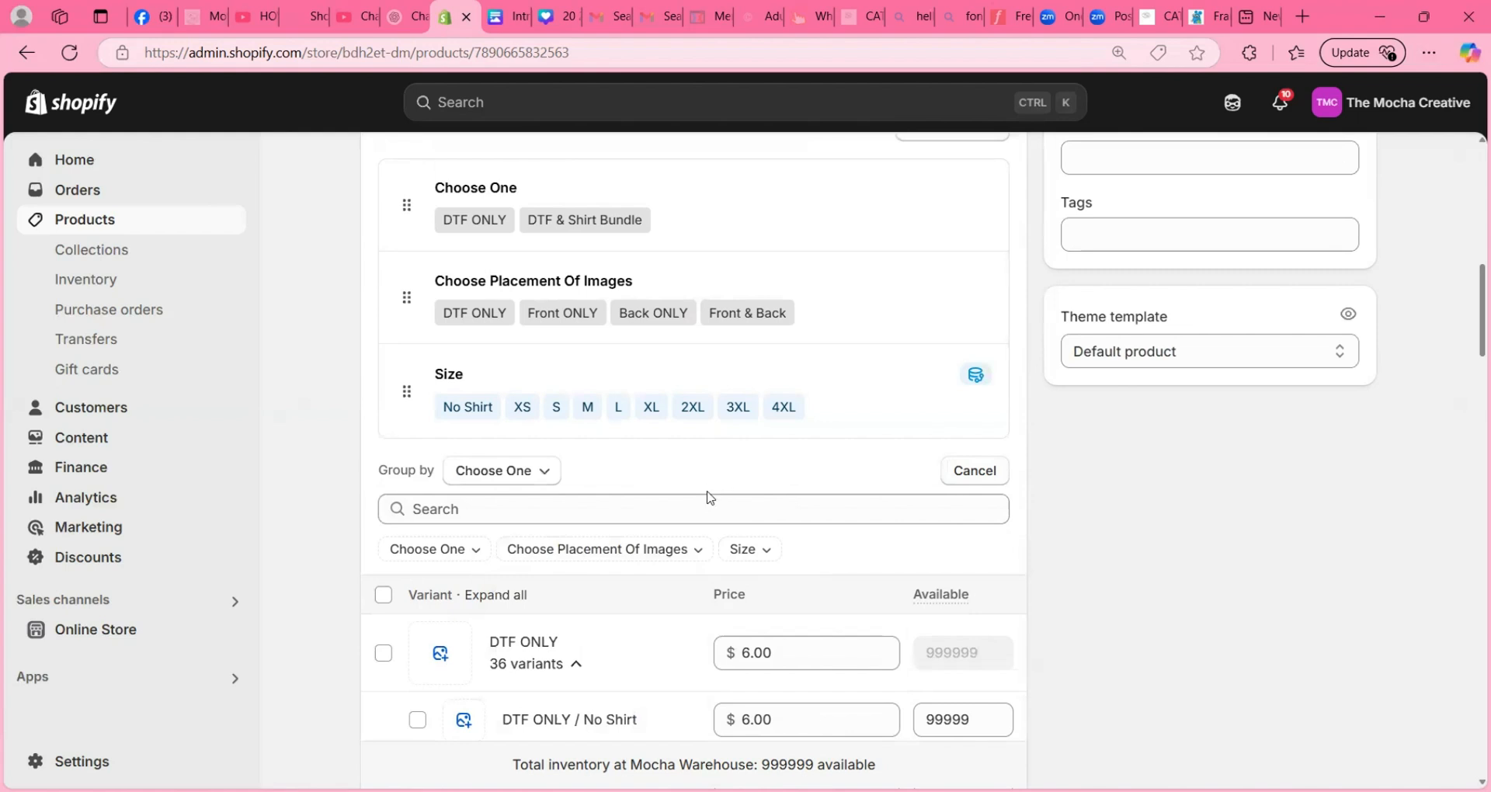
- Set the prices of the DTF ONLY / 2XL and DTF ONLY / XL variants to 0
scroll(707, 497, down, 3)
scroll(703, 500, down, 4)
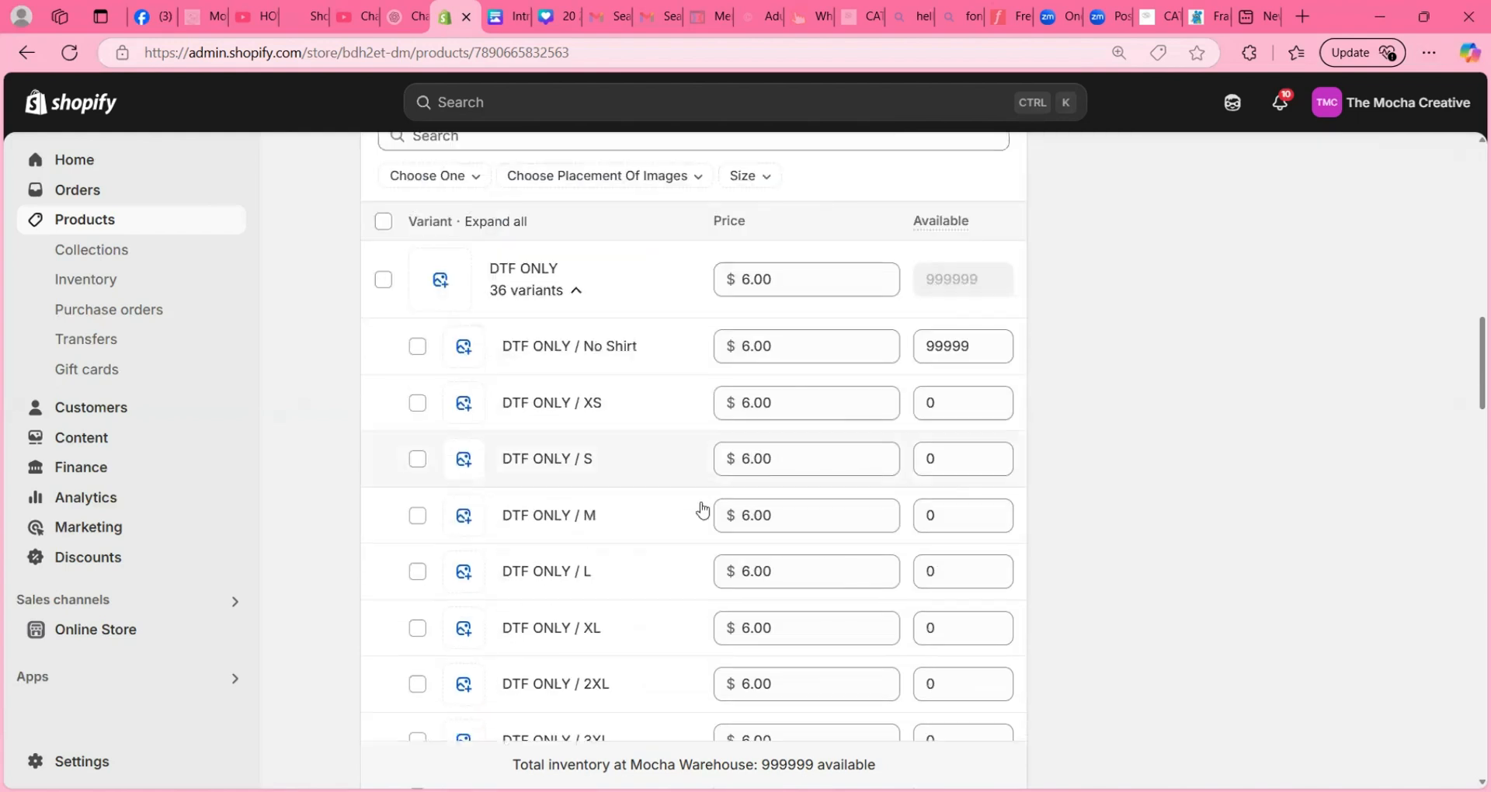
click(791, 532)
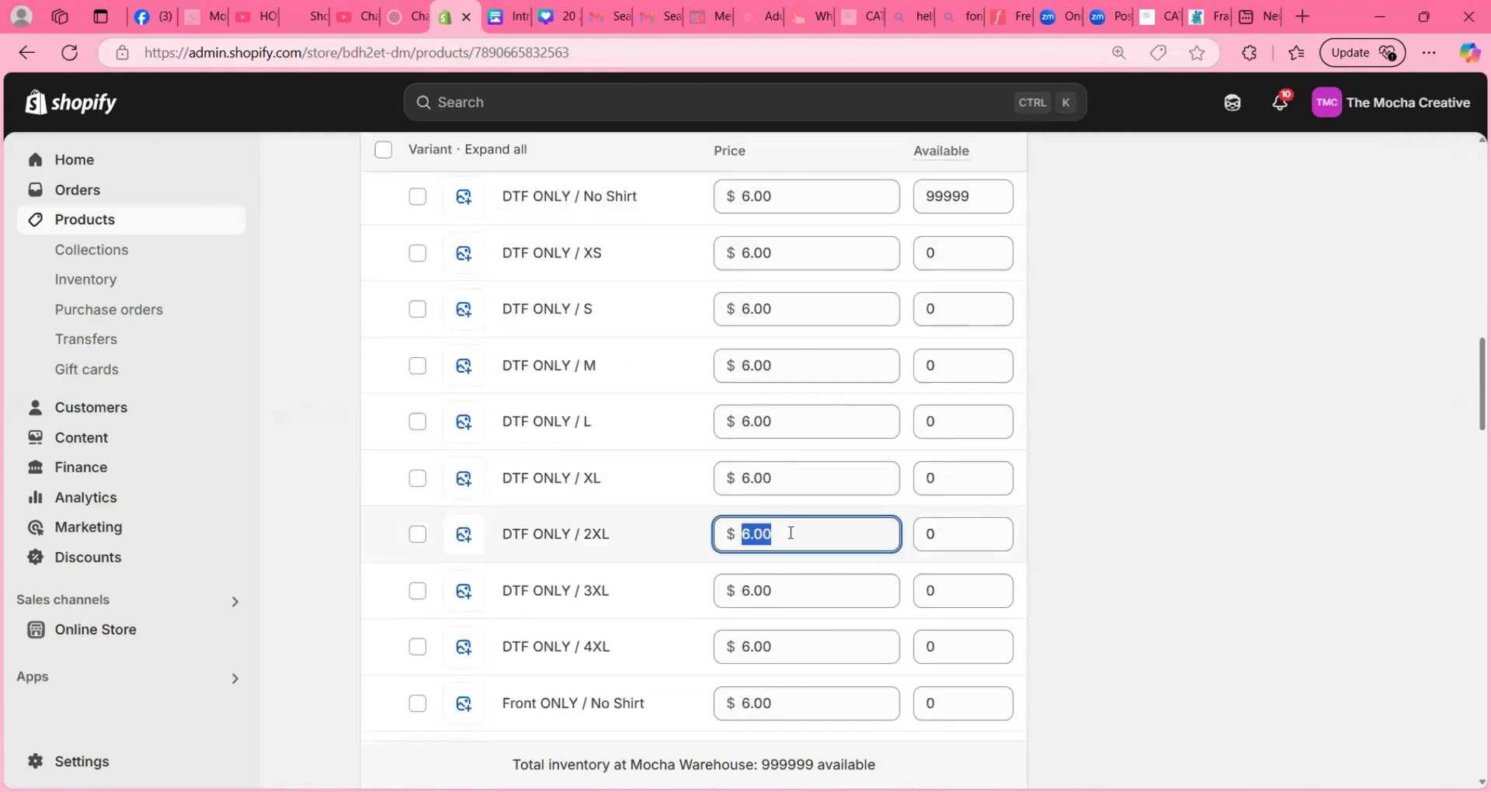
text(0)
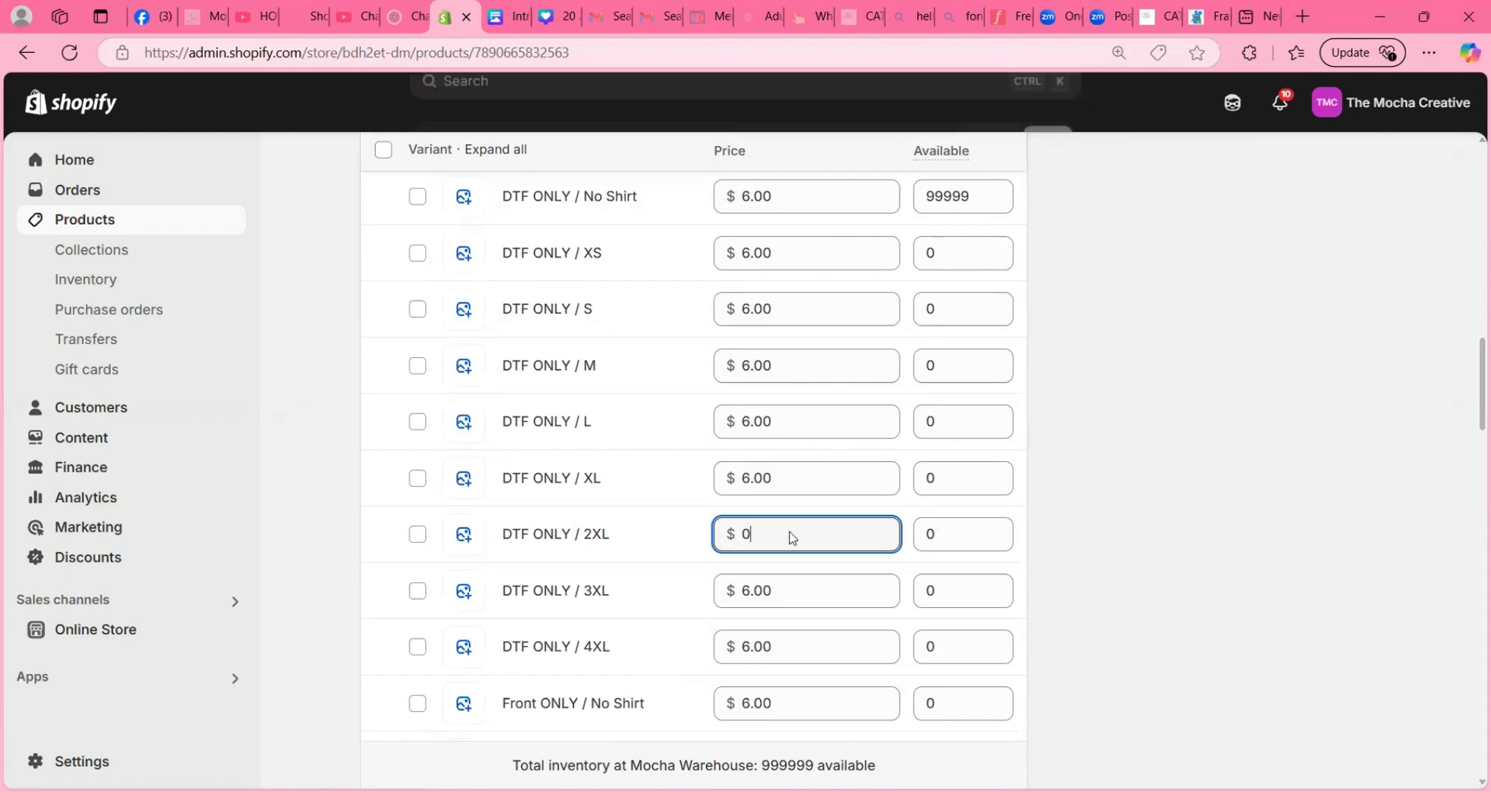
double_click(790, 533)
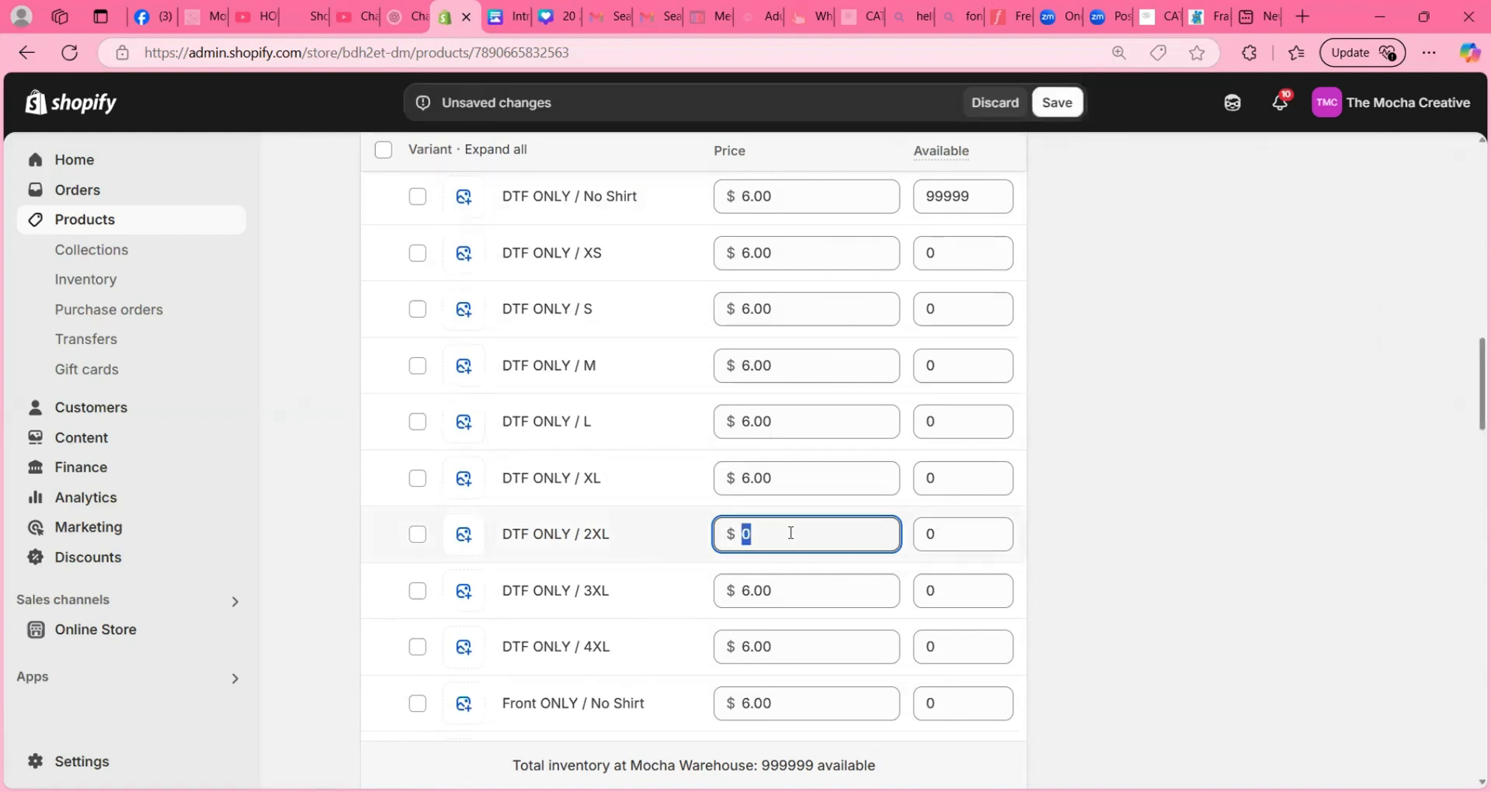
click(787, 478)
text(0)
- Set the prices of the DTF ONLY / L, M and S variants to 0 and save the product
click(795, 422)
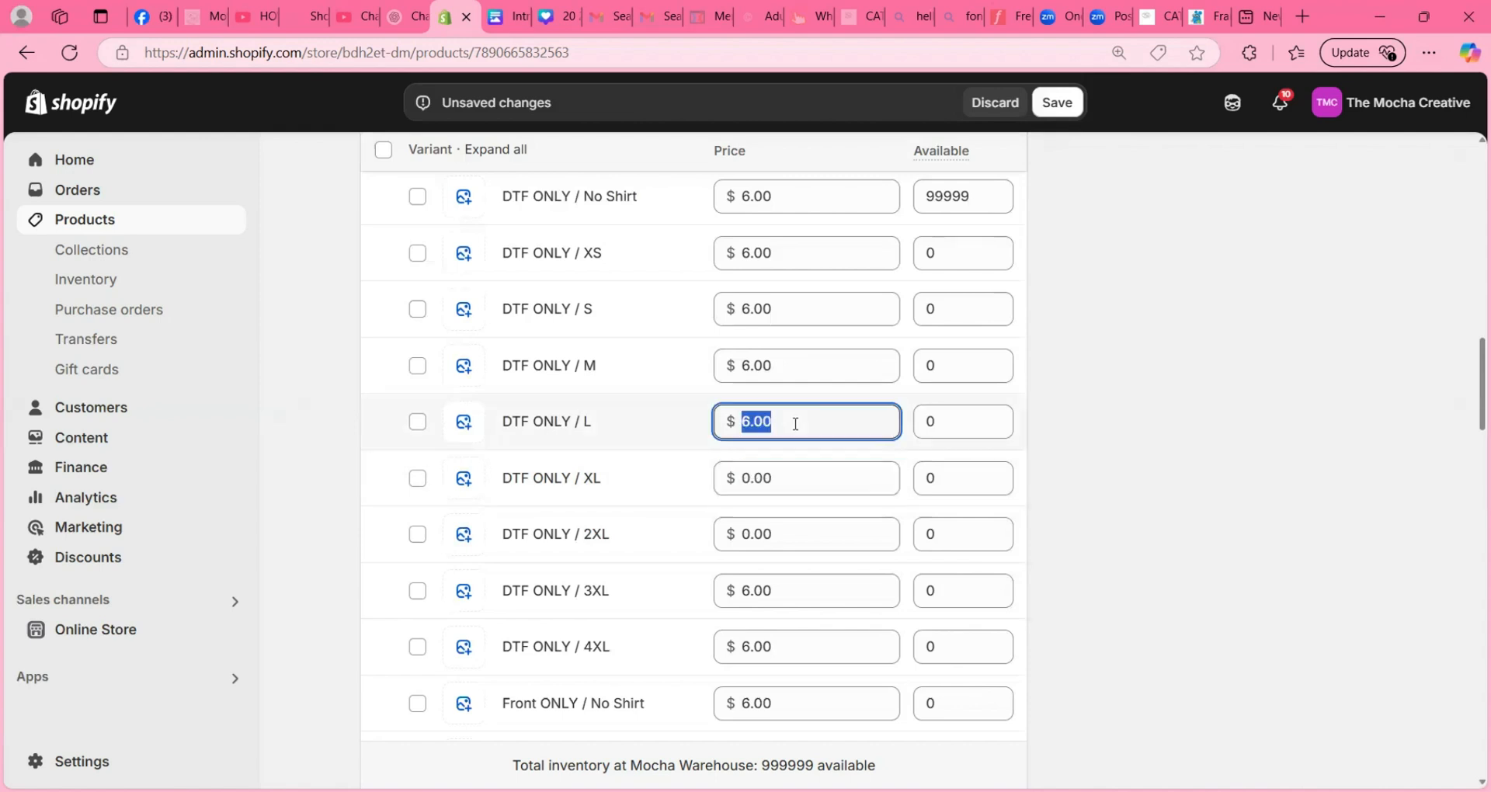
text(0)
click(780, 365)
text(0)
click(780, 305)
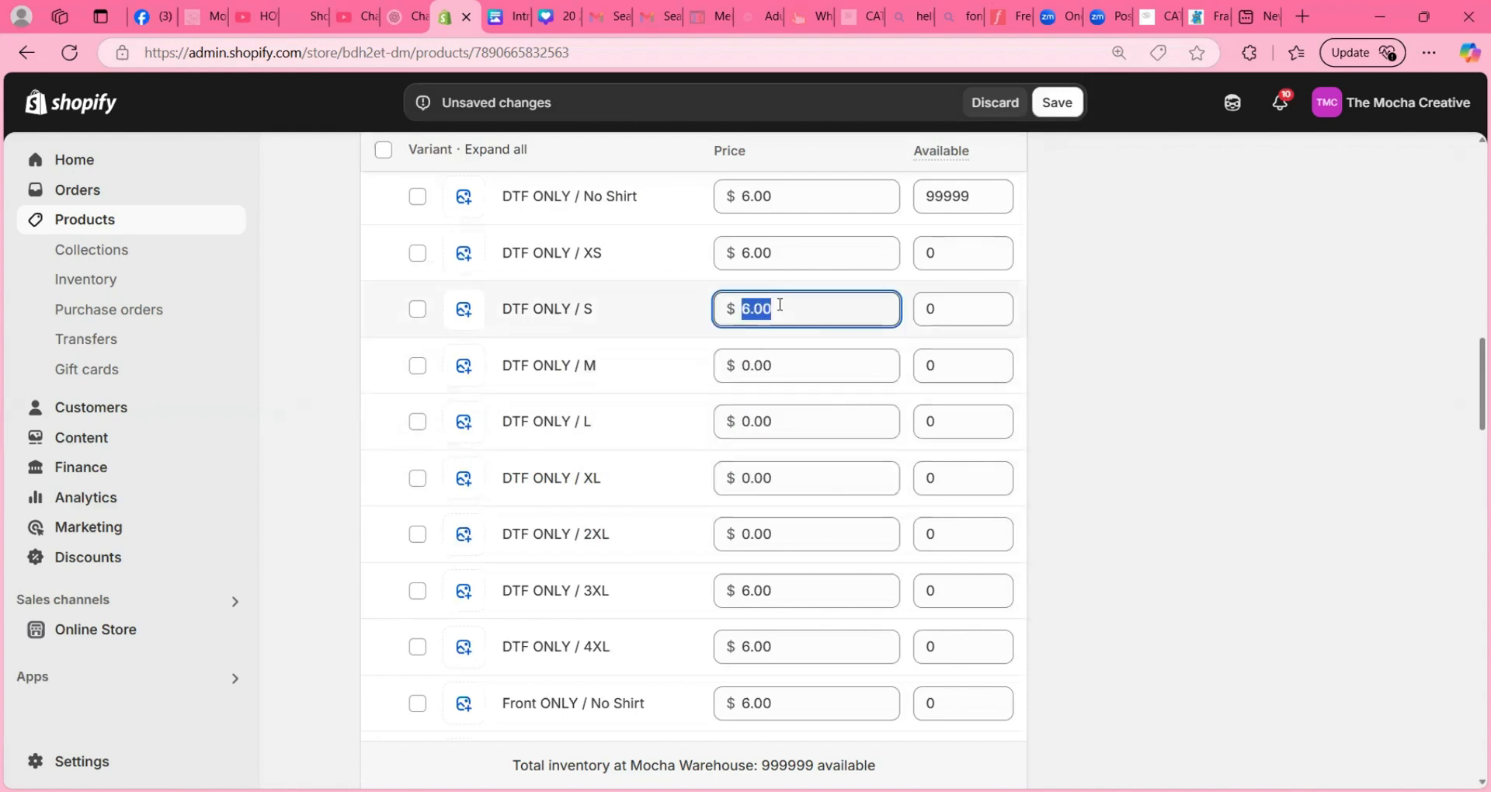
text(0)
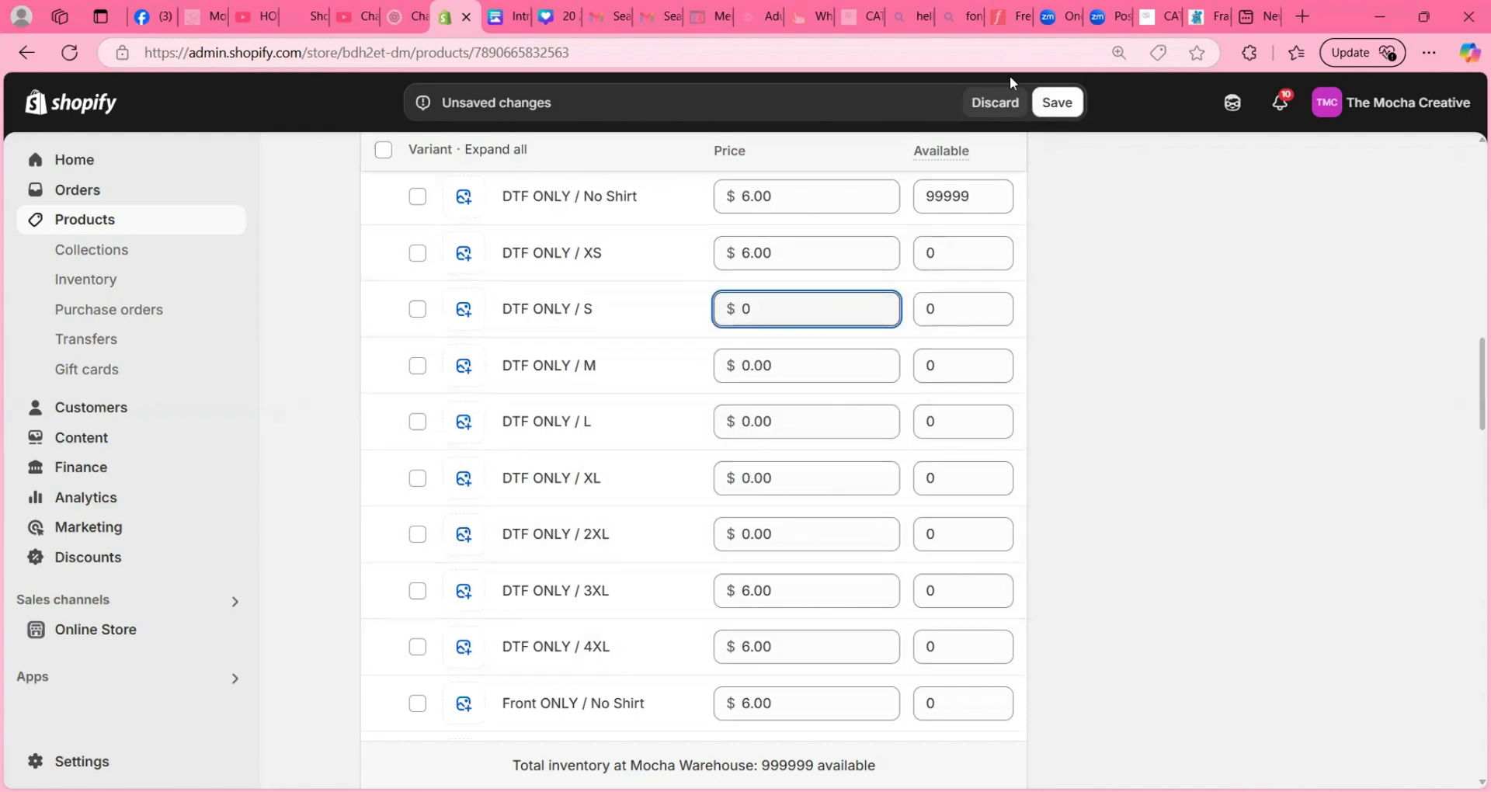
click(1057, 103)
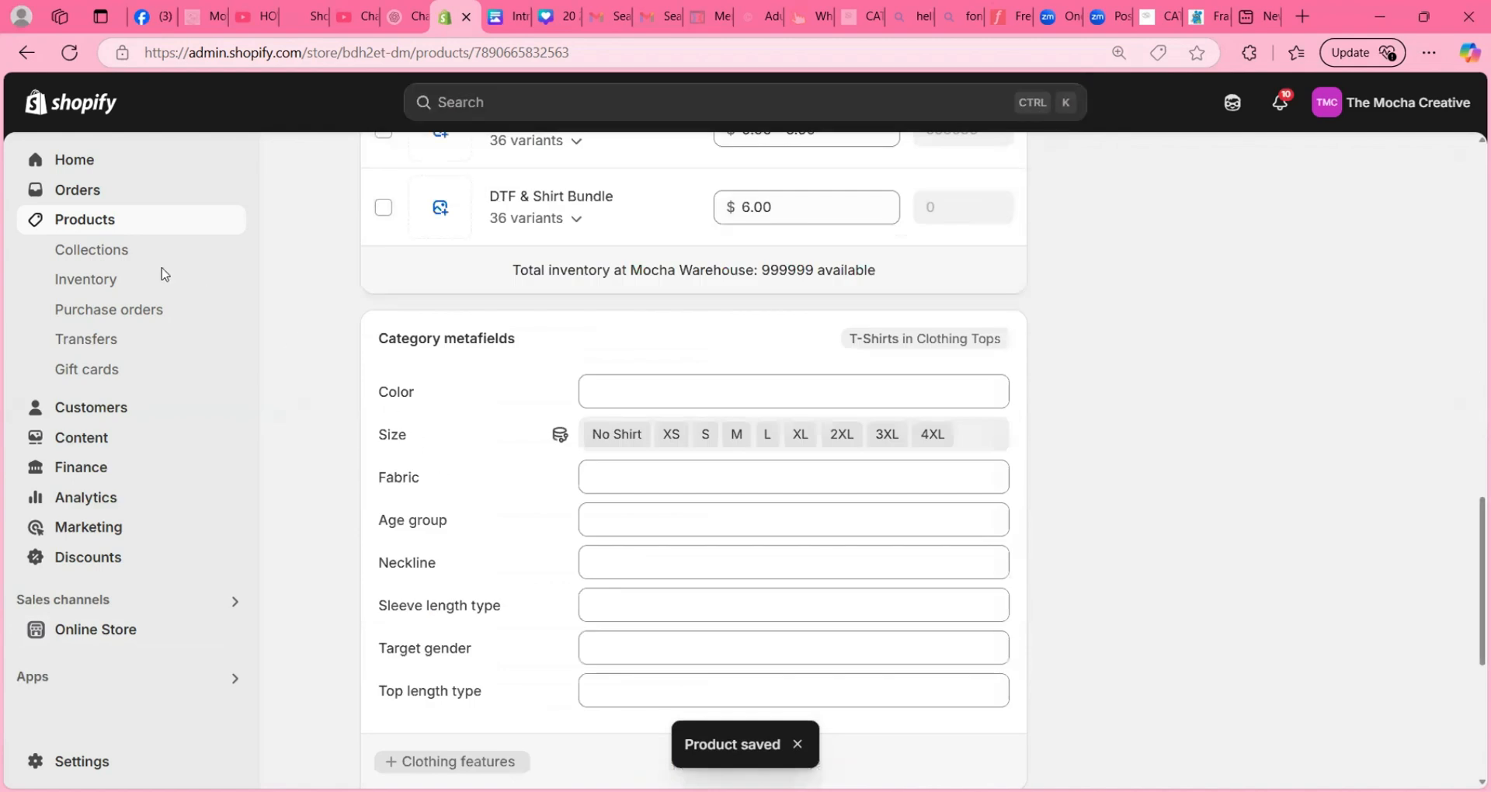
- Return to the product list and open DTF Shirt Bundles for bulk editing
scroll(513, 360, up, 10)
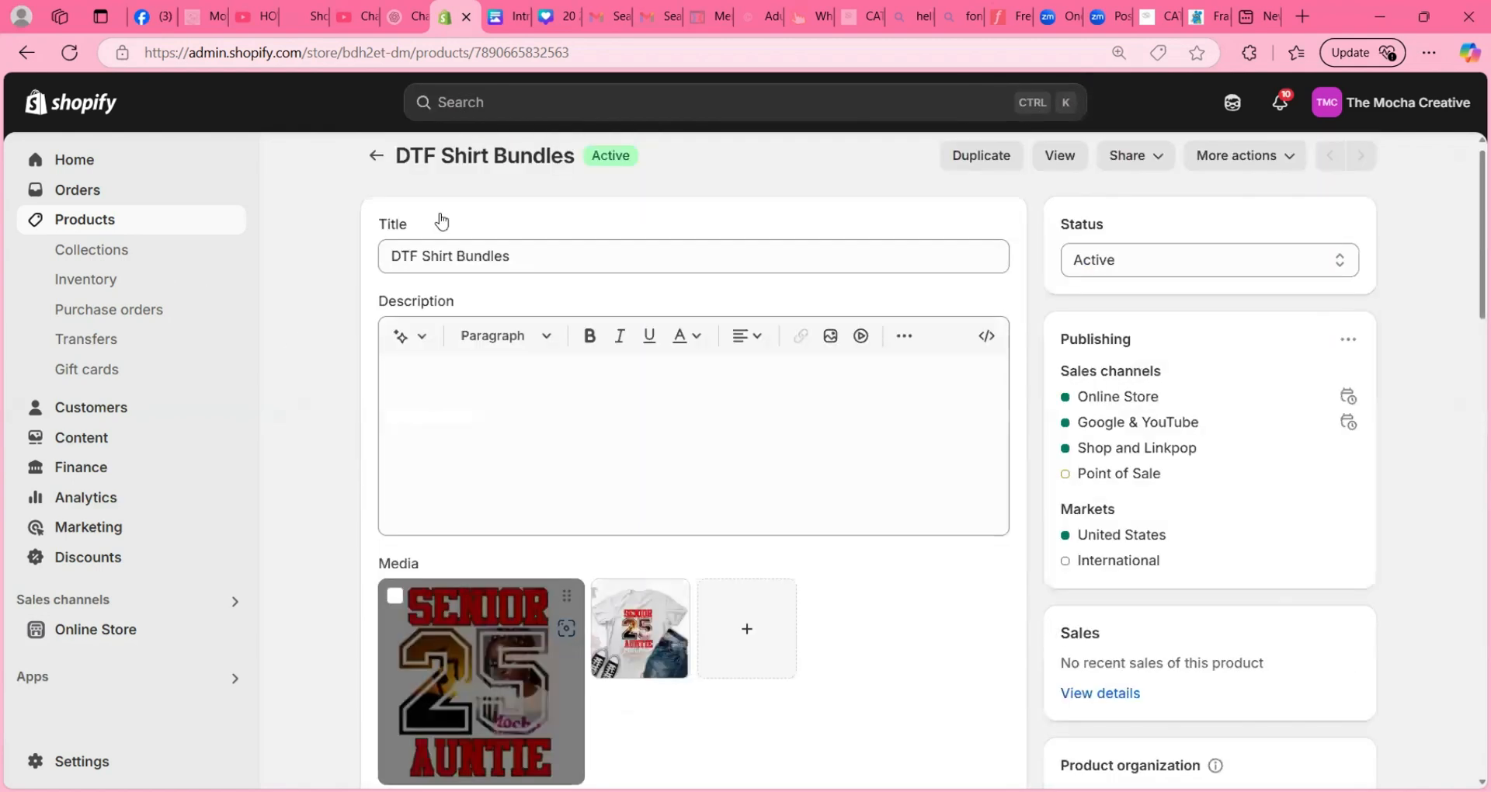
click(376, 156)
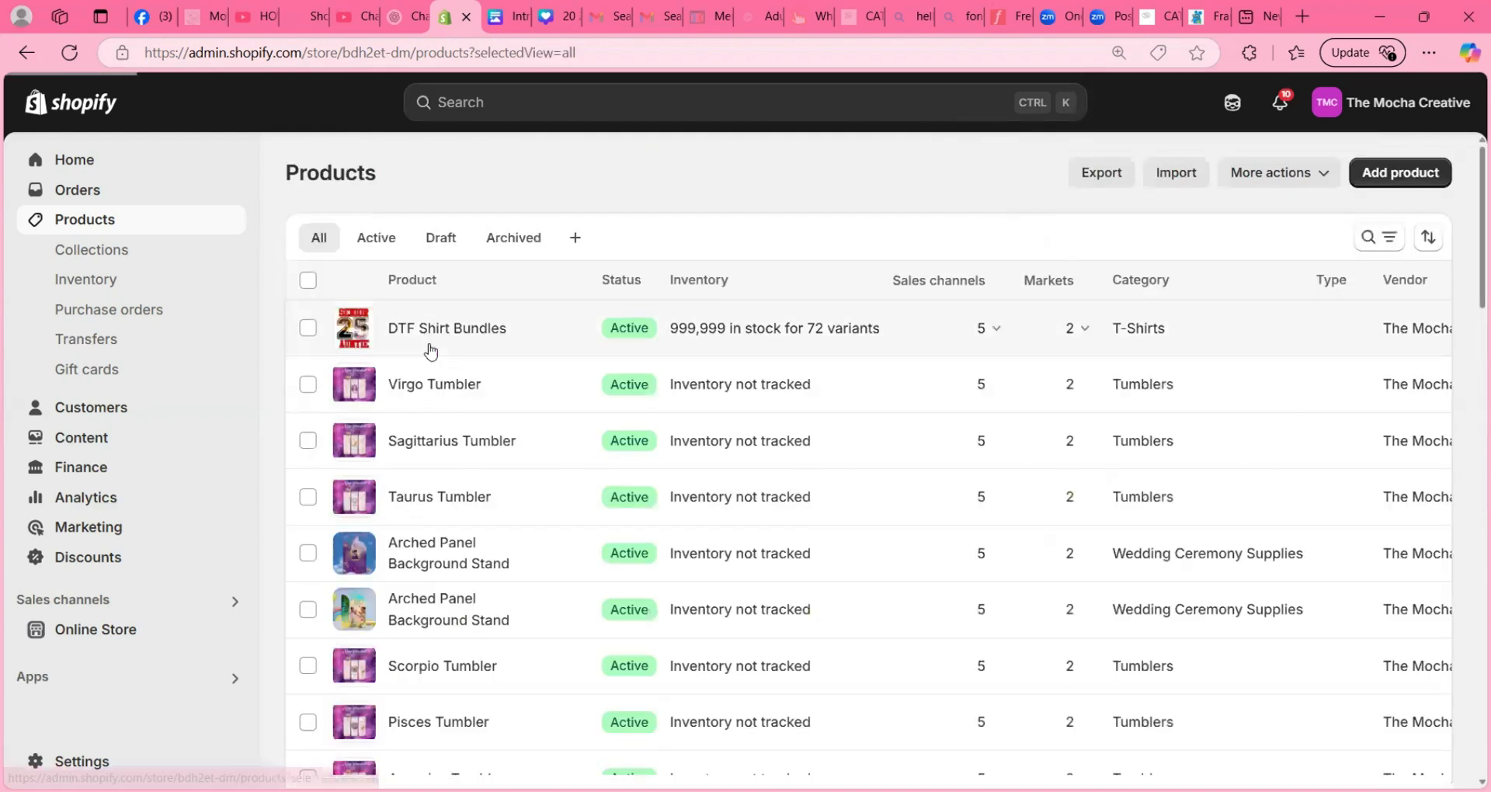
click(309, 327)
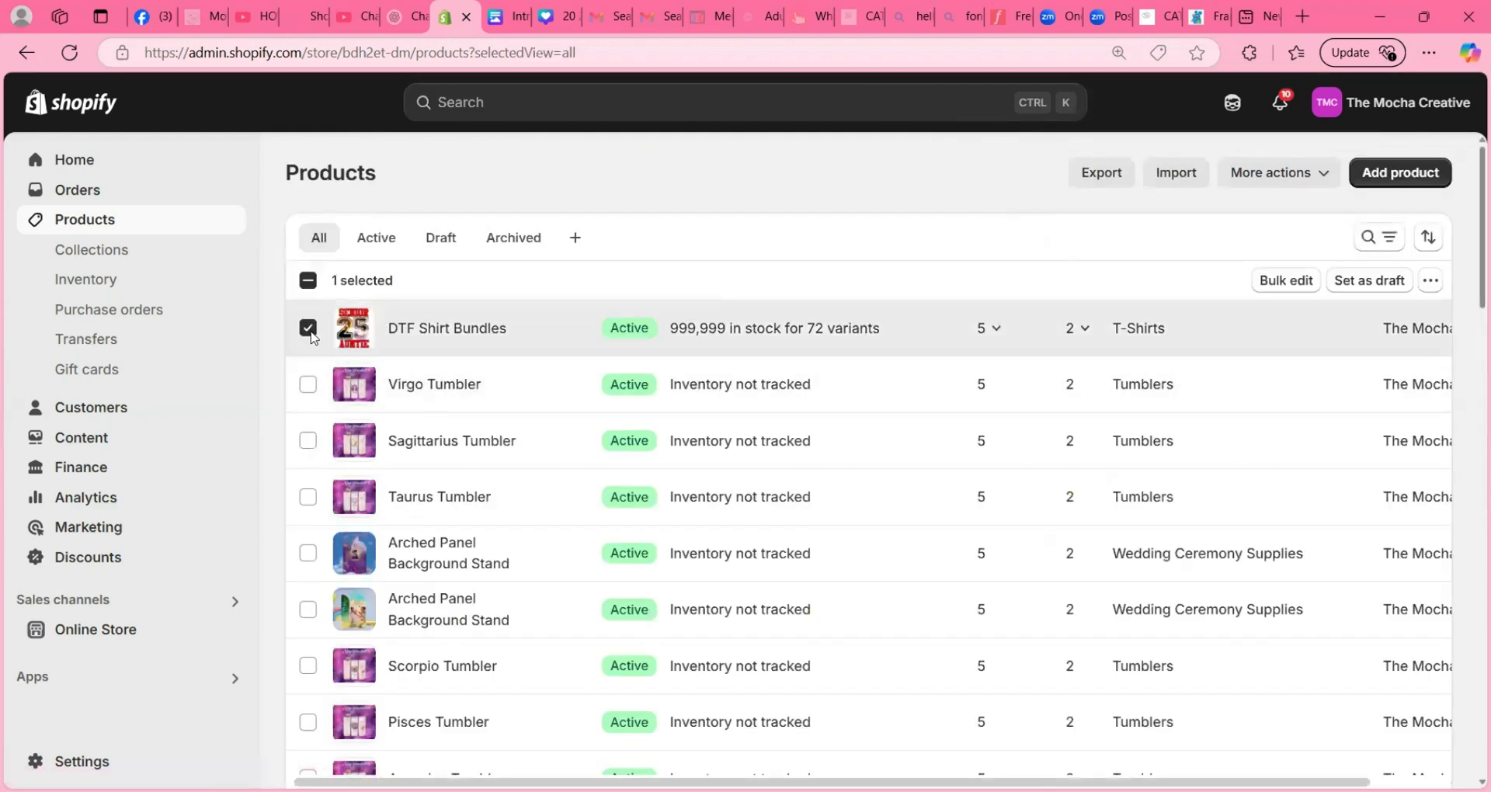
click(1266, 279)
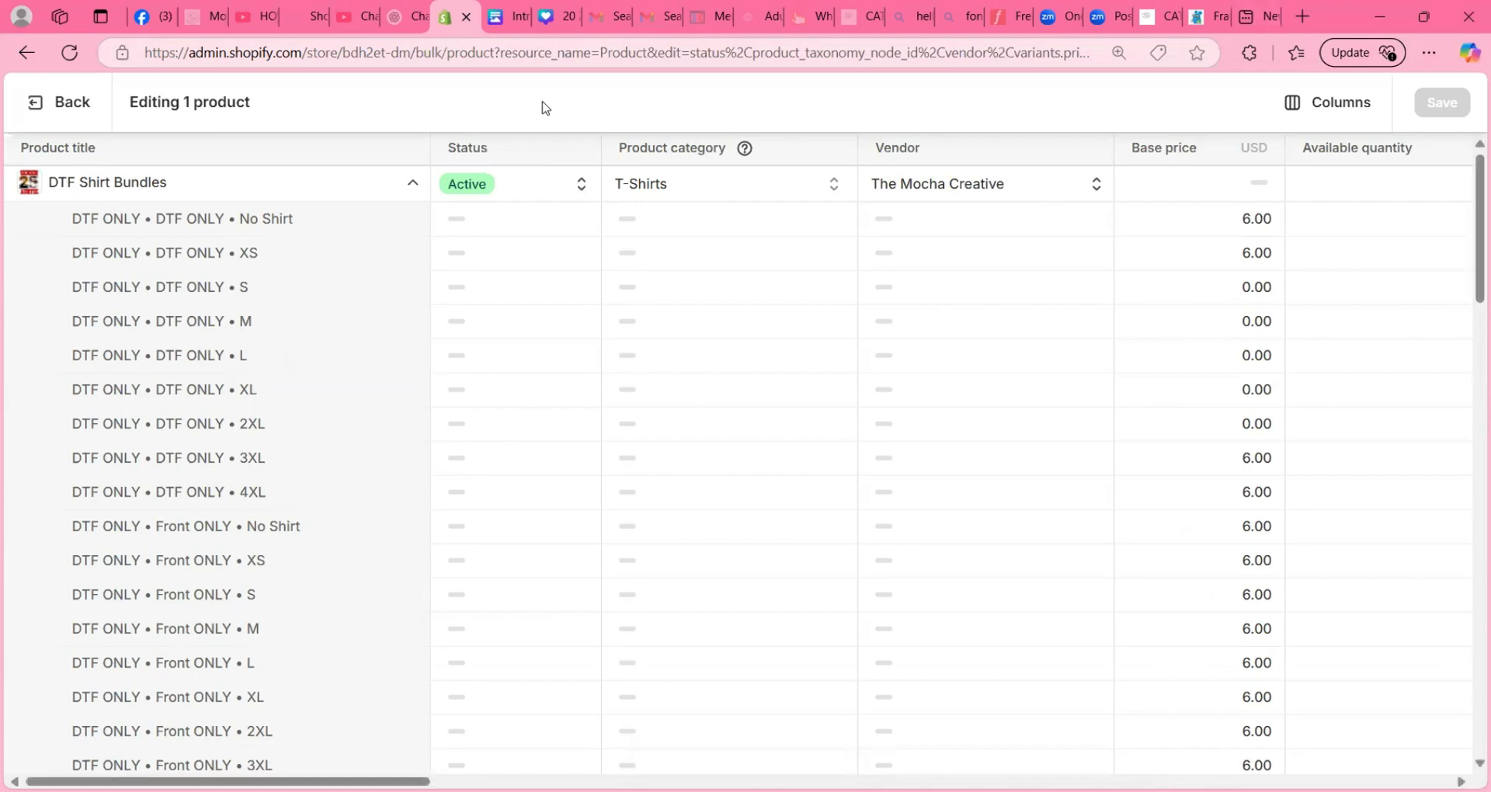
- Hide the Status, Product category and Vendor columns in the bulk editor, keeping Base price and Inventory quantity
click(1337, 116)
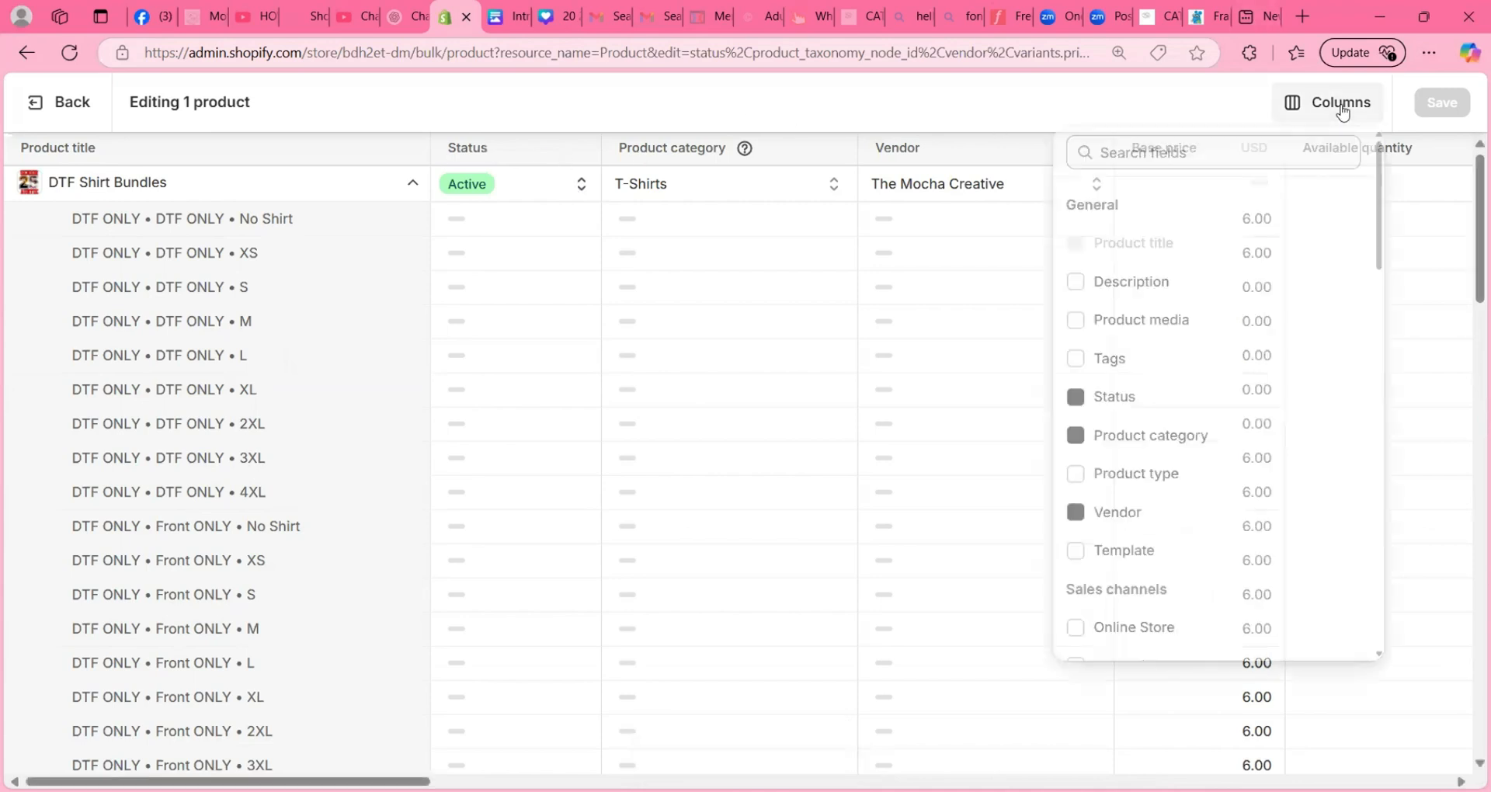
click(1077, 401)
click(1077, 440)
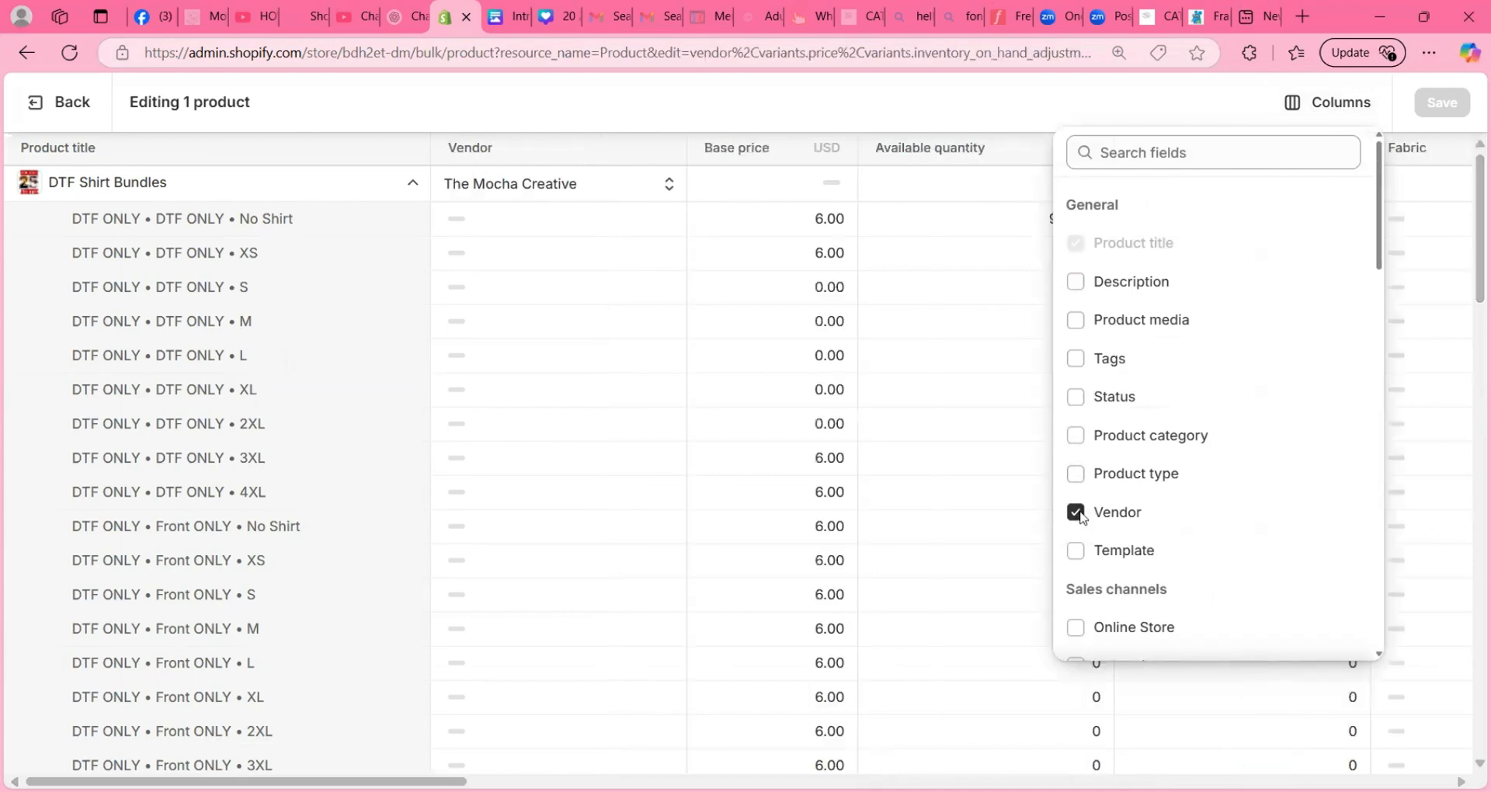
click(1111, 511)
scroll(1122, 481, down, 5)
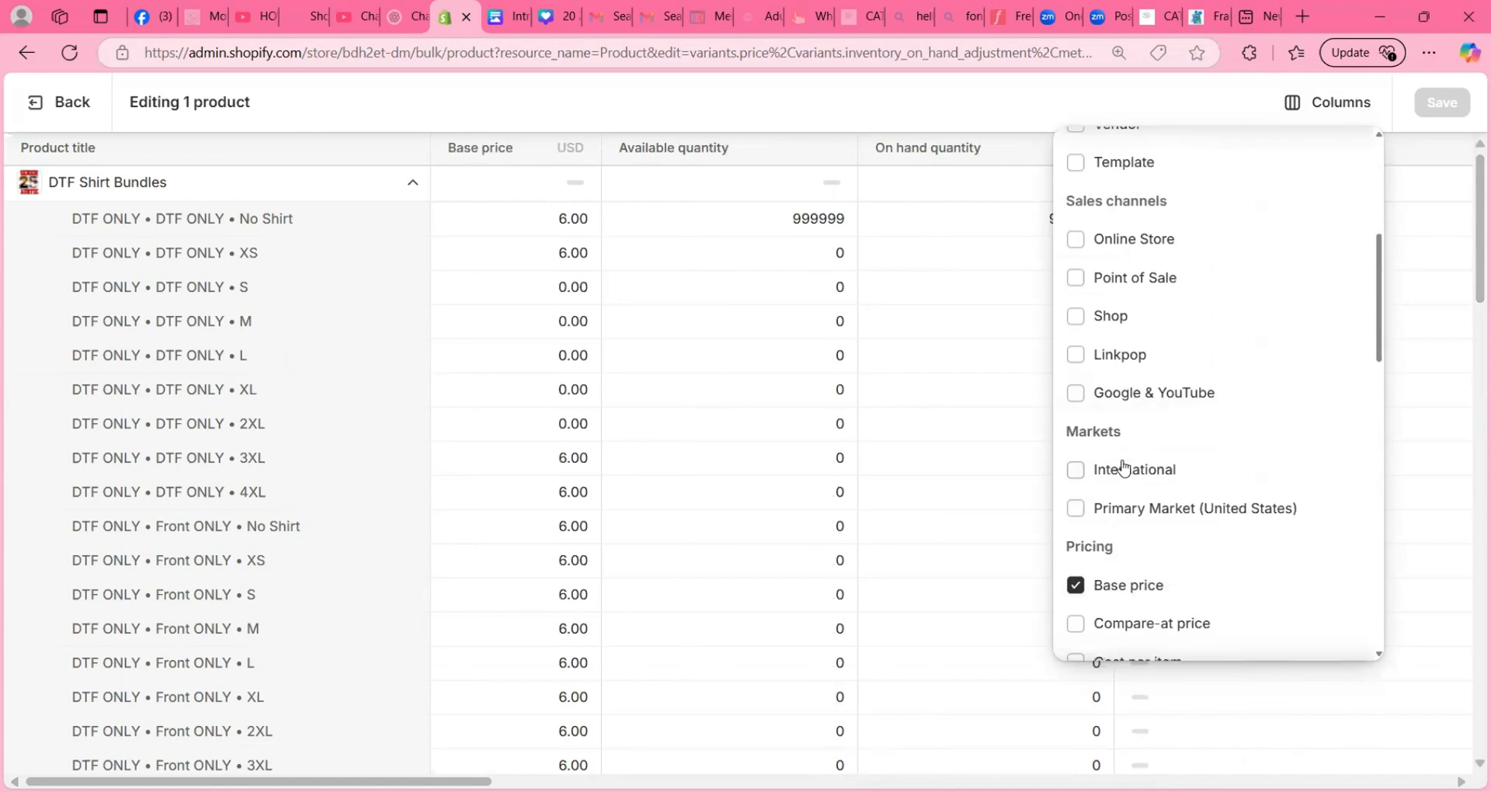
scroll(1121, 512, down, 3)
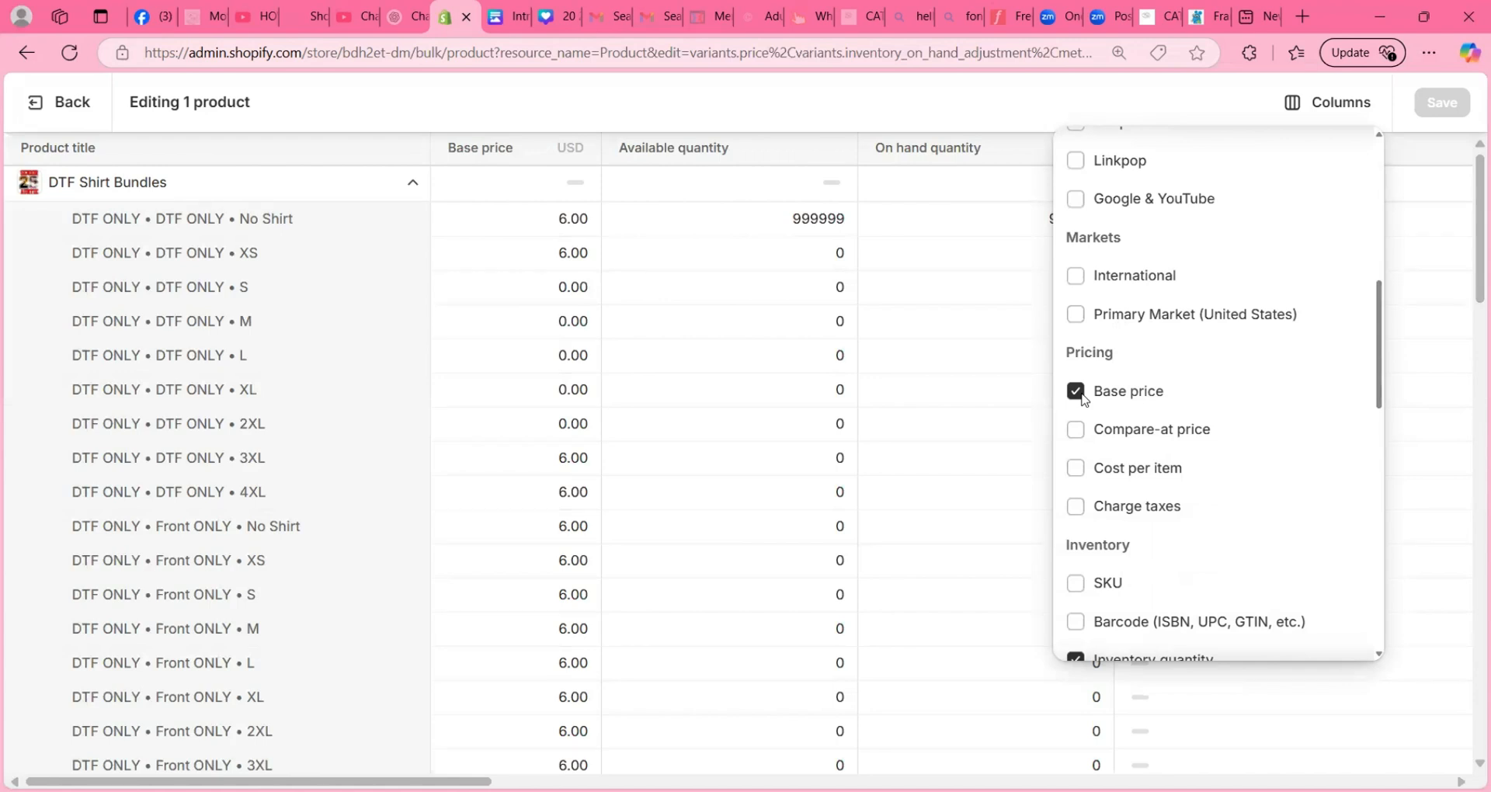
scroll(1168, 376, down, 4)
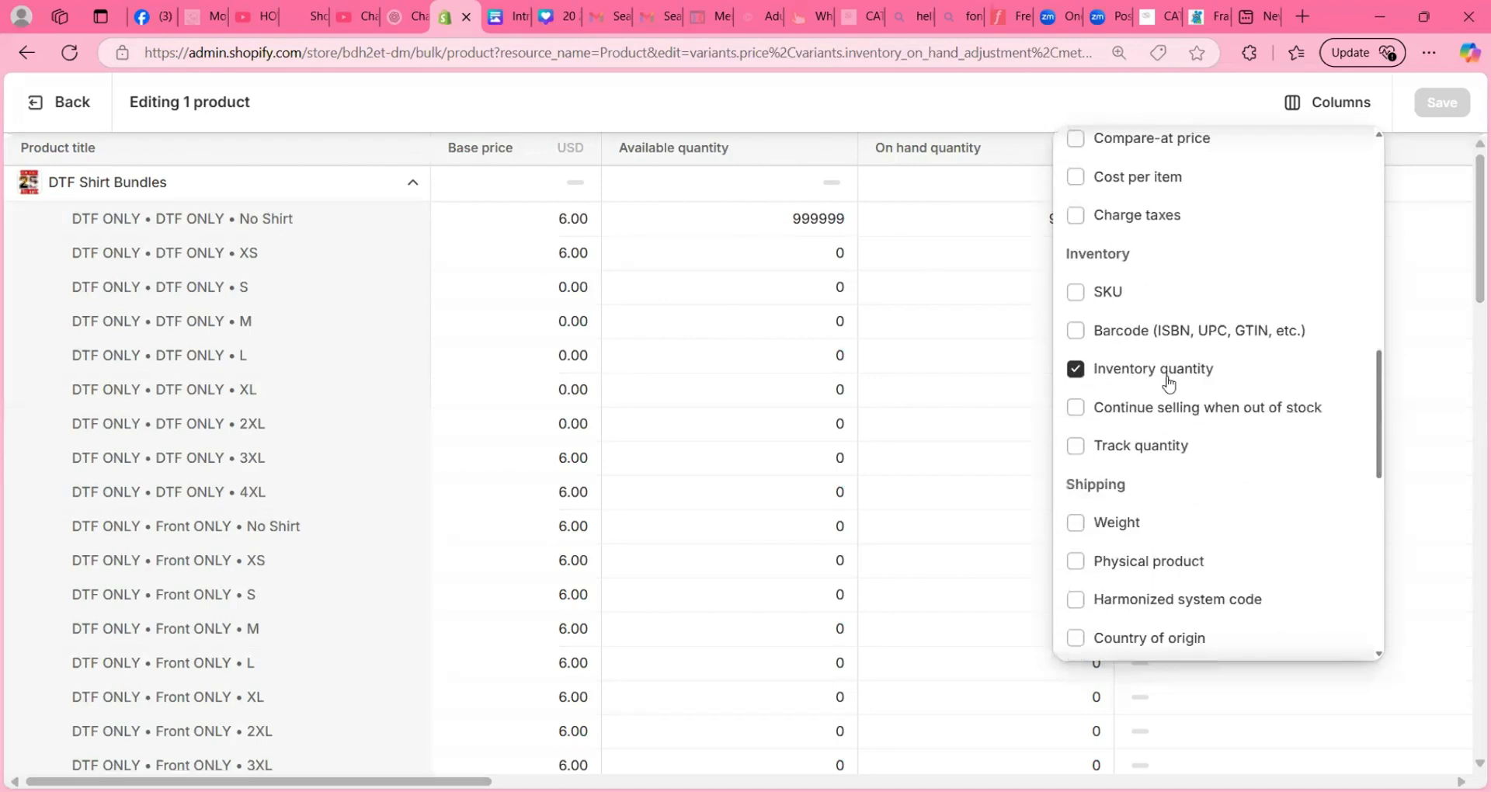
scroll(1168, 376, down, 3)
click(1464, 407)
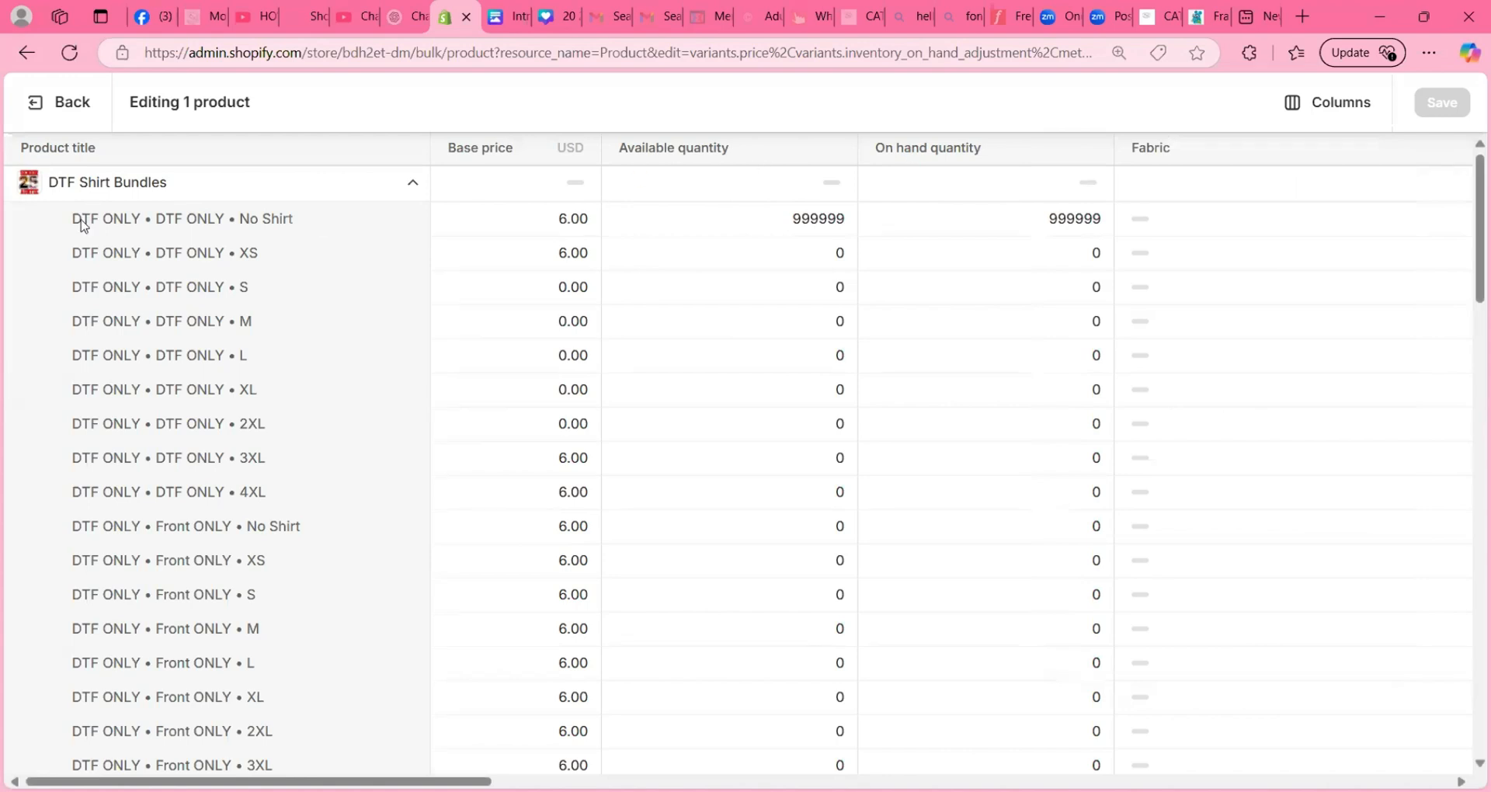
- Set the base price to 0 for all variants from DTF ONLY • DTF ONLY • XS through DTF ONLY • Front & Back • 4XL
scroll(148, 287, down, 15)
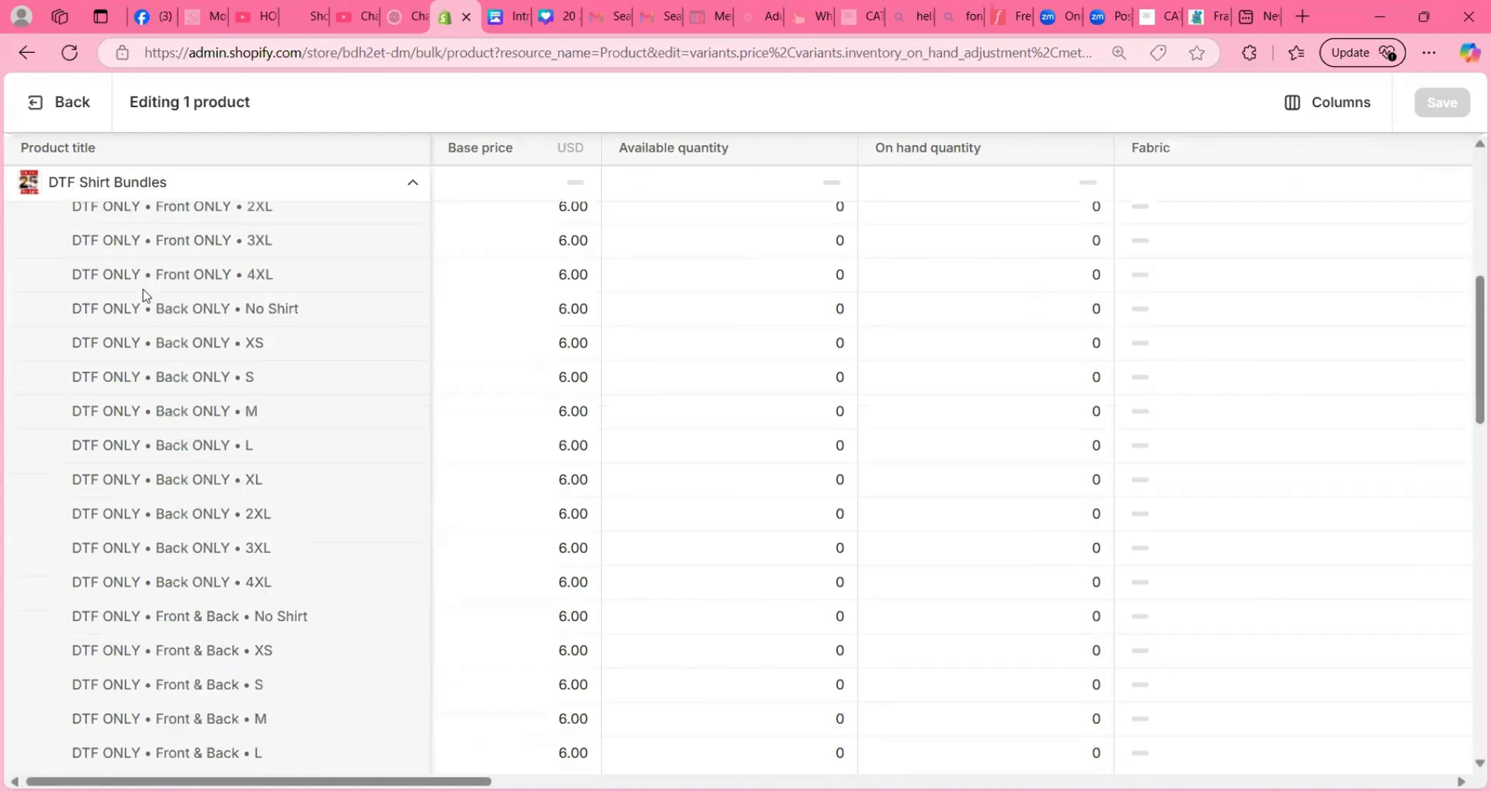
scroll(232, 427, up, 15)
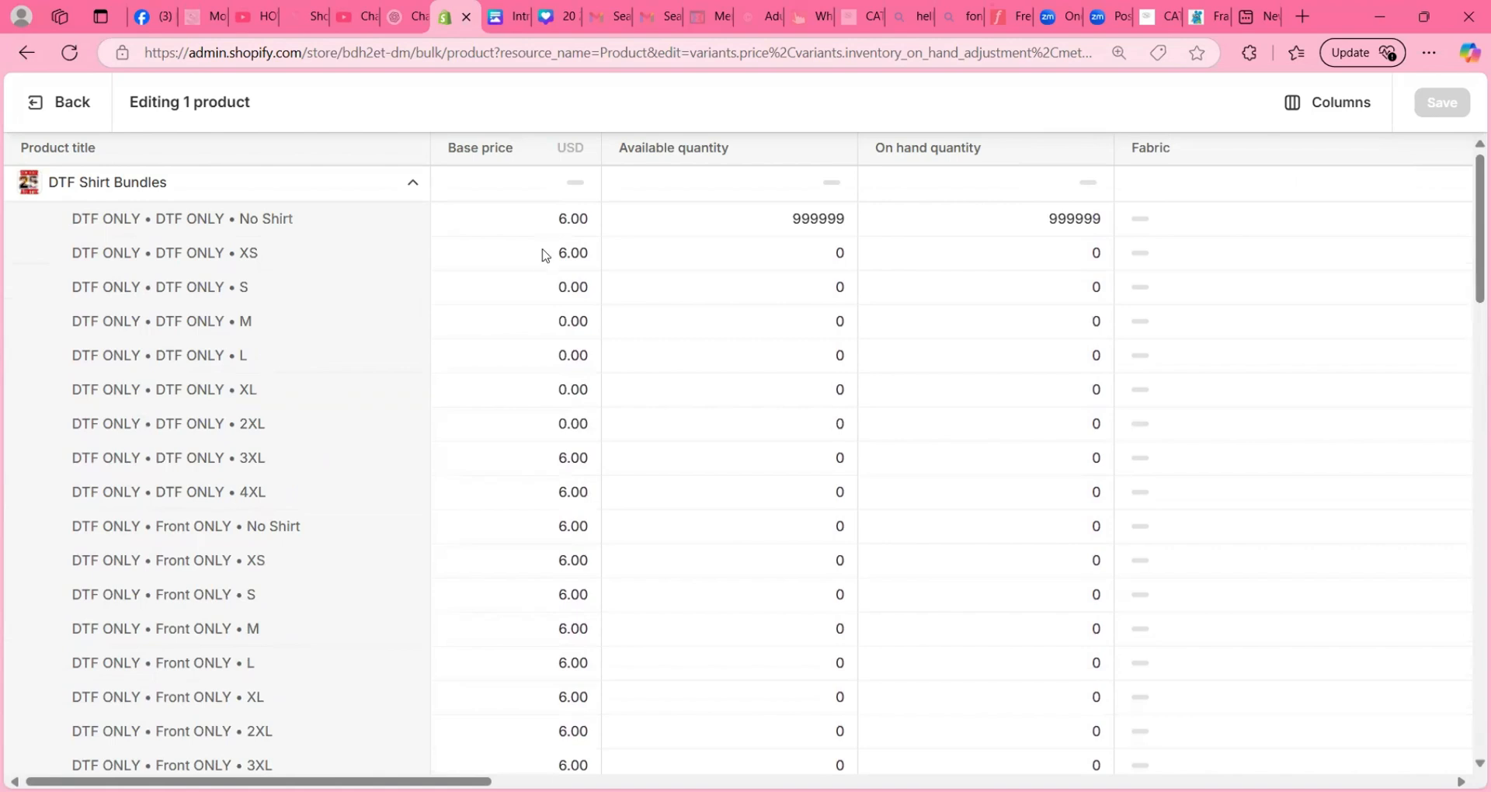
click(475, 255)
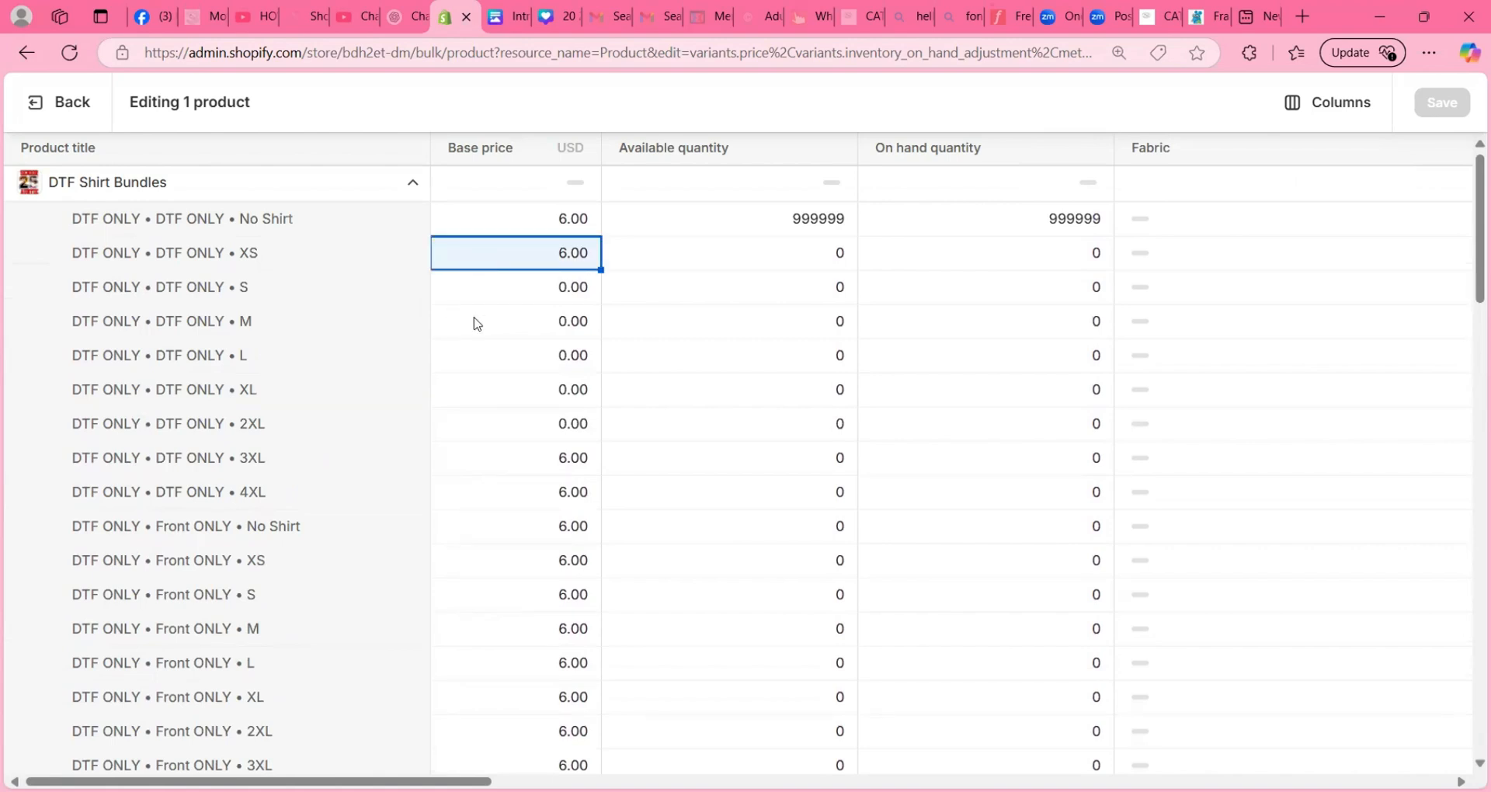
scroll(477, 323, down, 9)
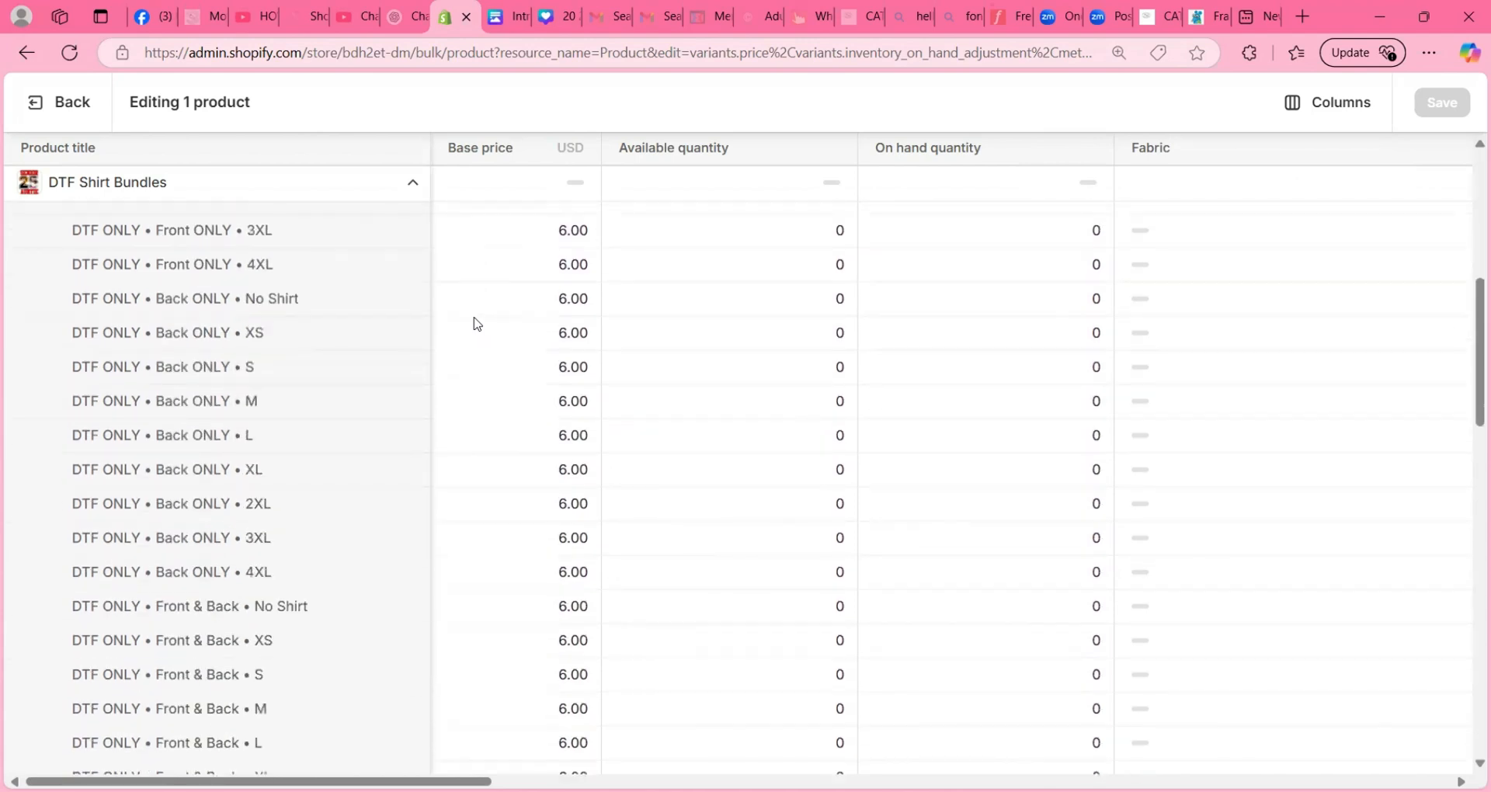
scroll(477, 324, down, 1)
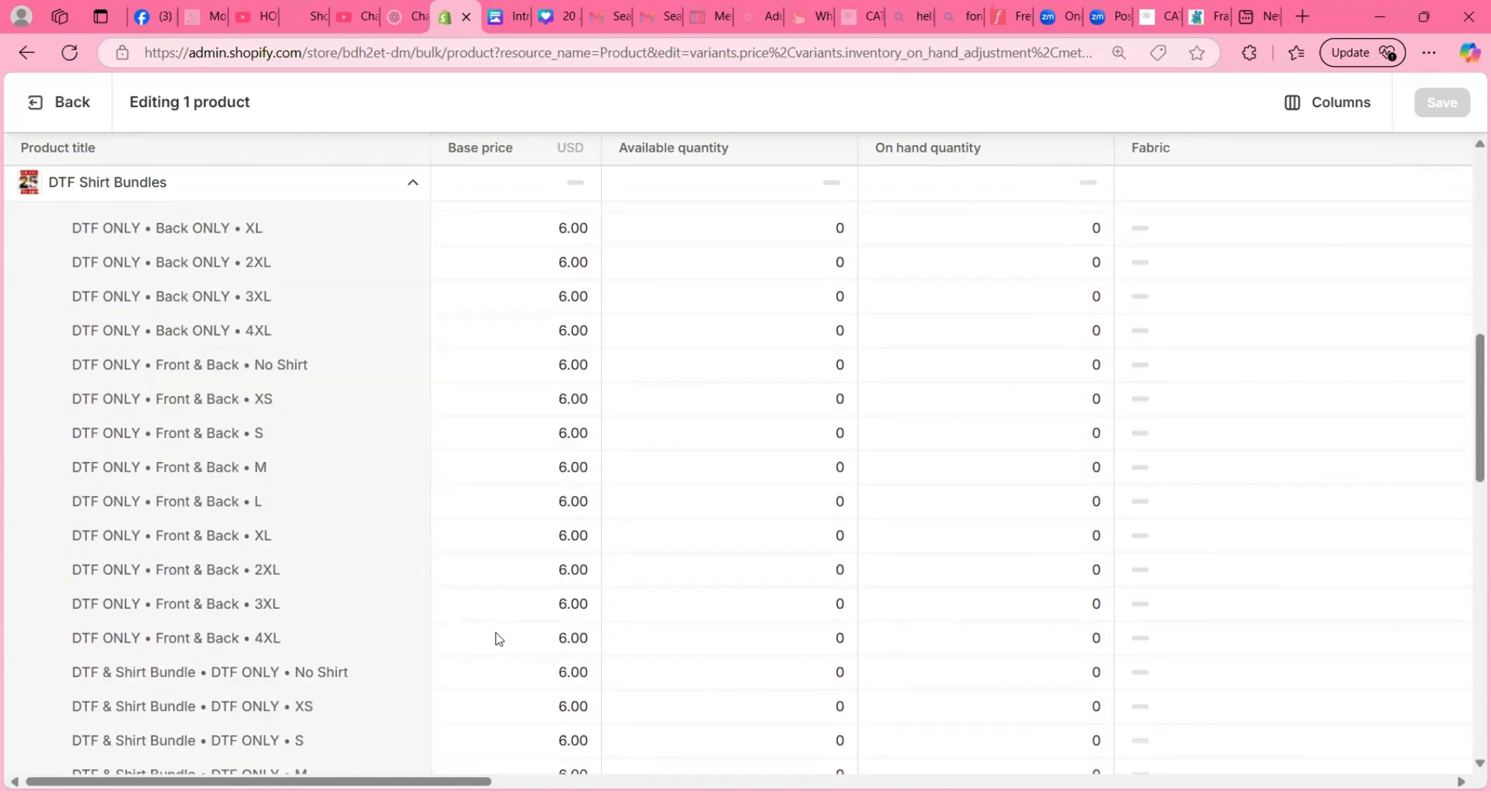
shift+click(498, 638)
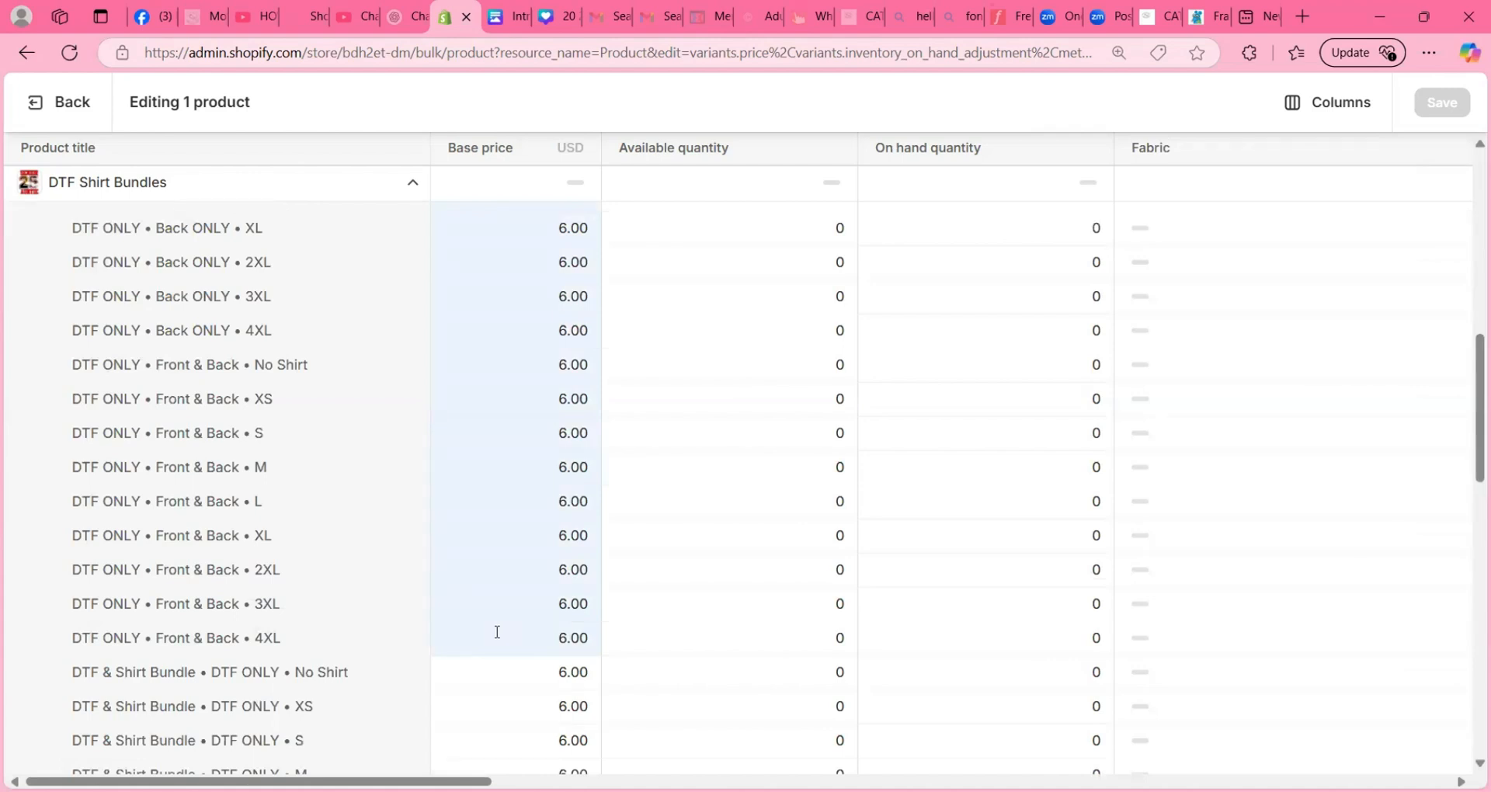
scroll(497, 632, up, 10)
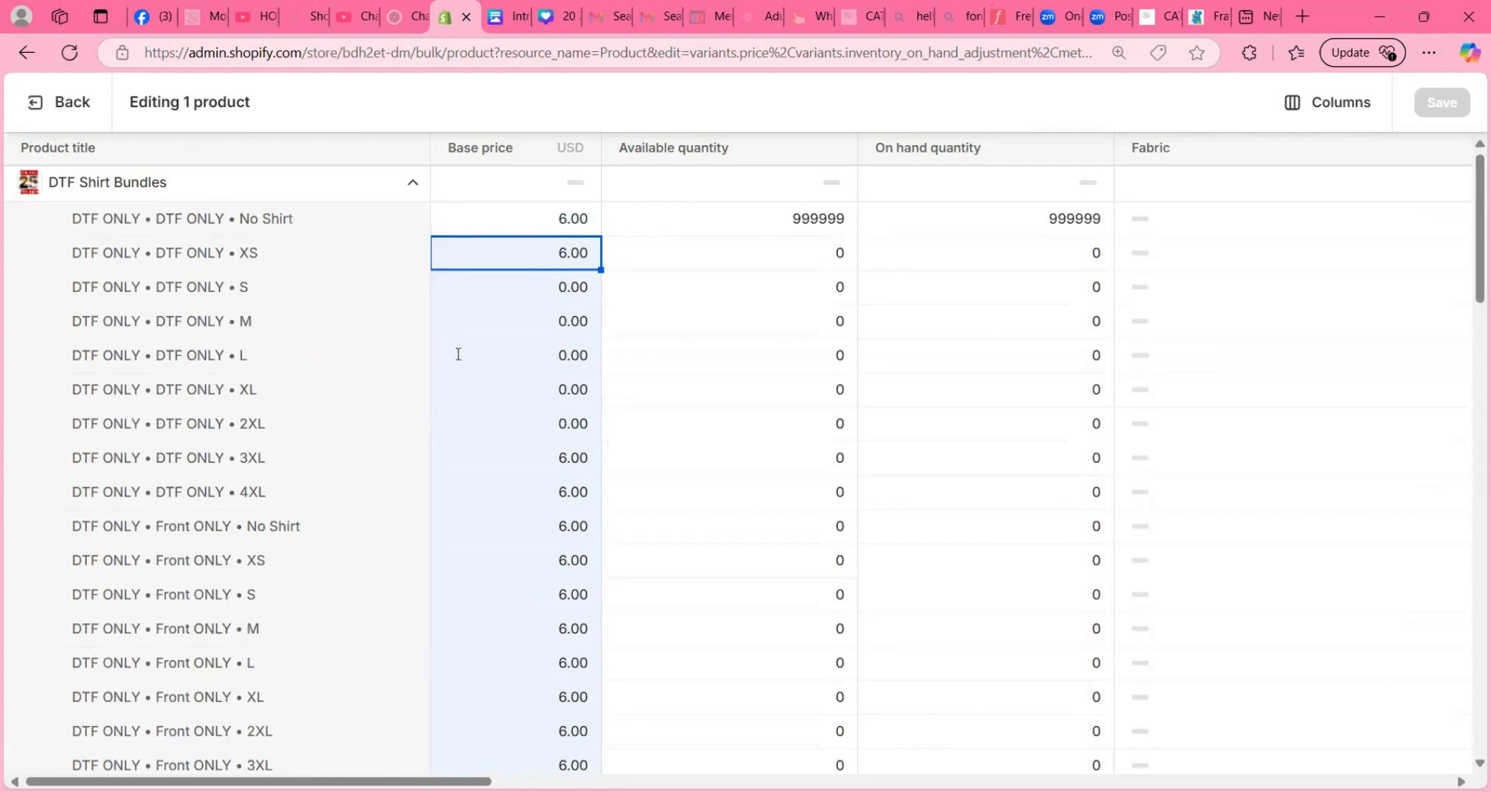
text(0)
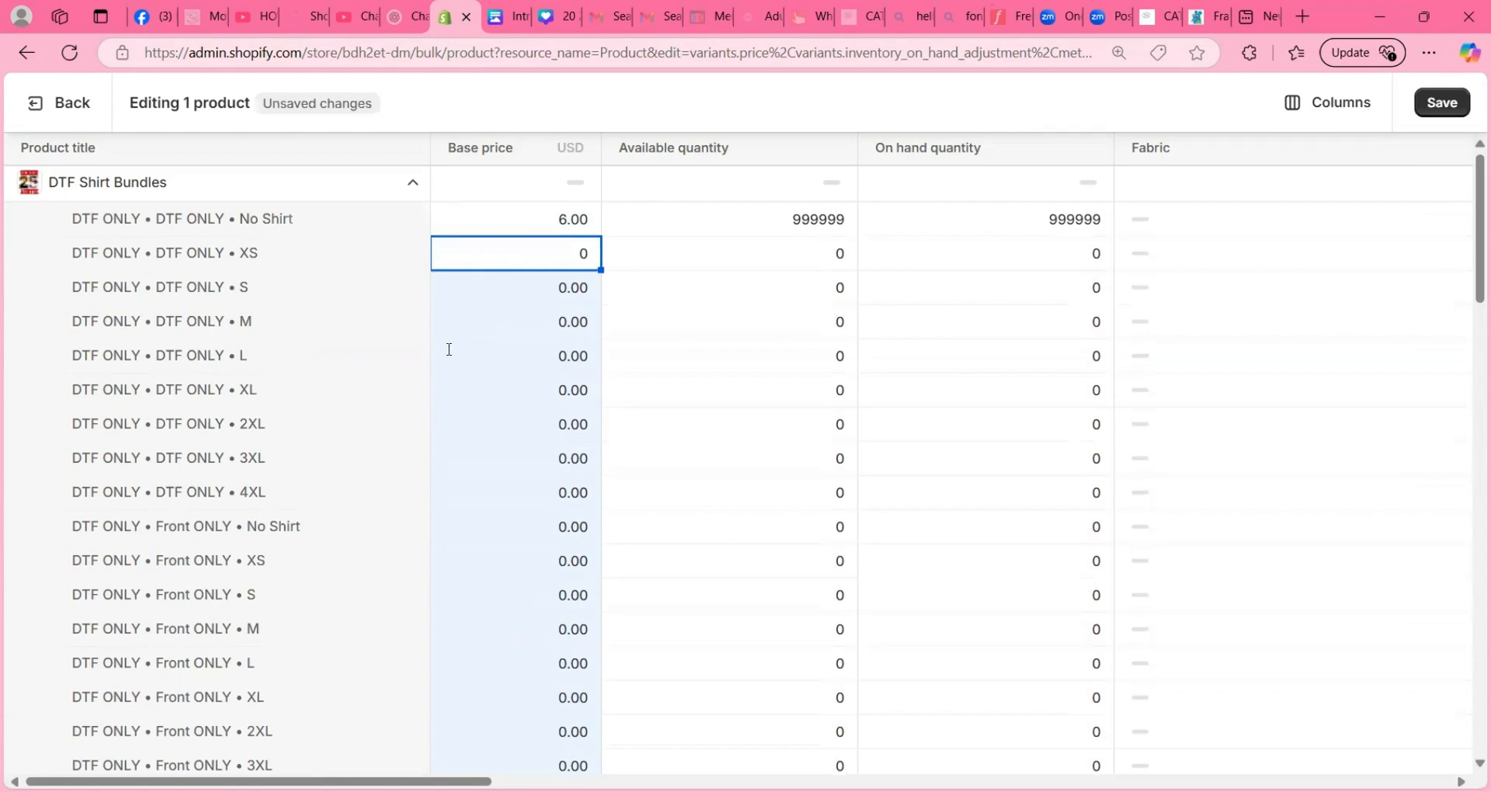
- Check the variants' base prices and save the bulk price changes for DTF Shirt Bundles
scroll(449, 349, down, 15)
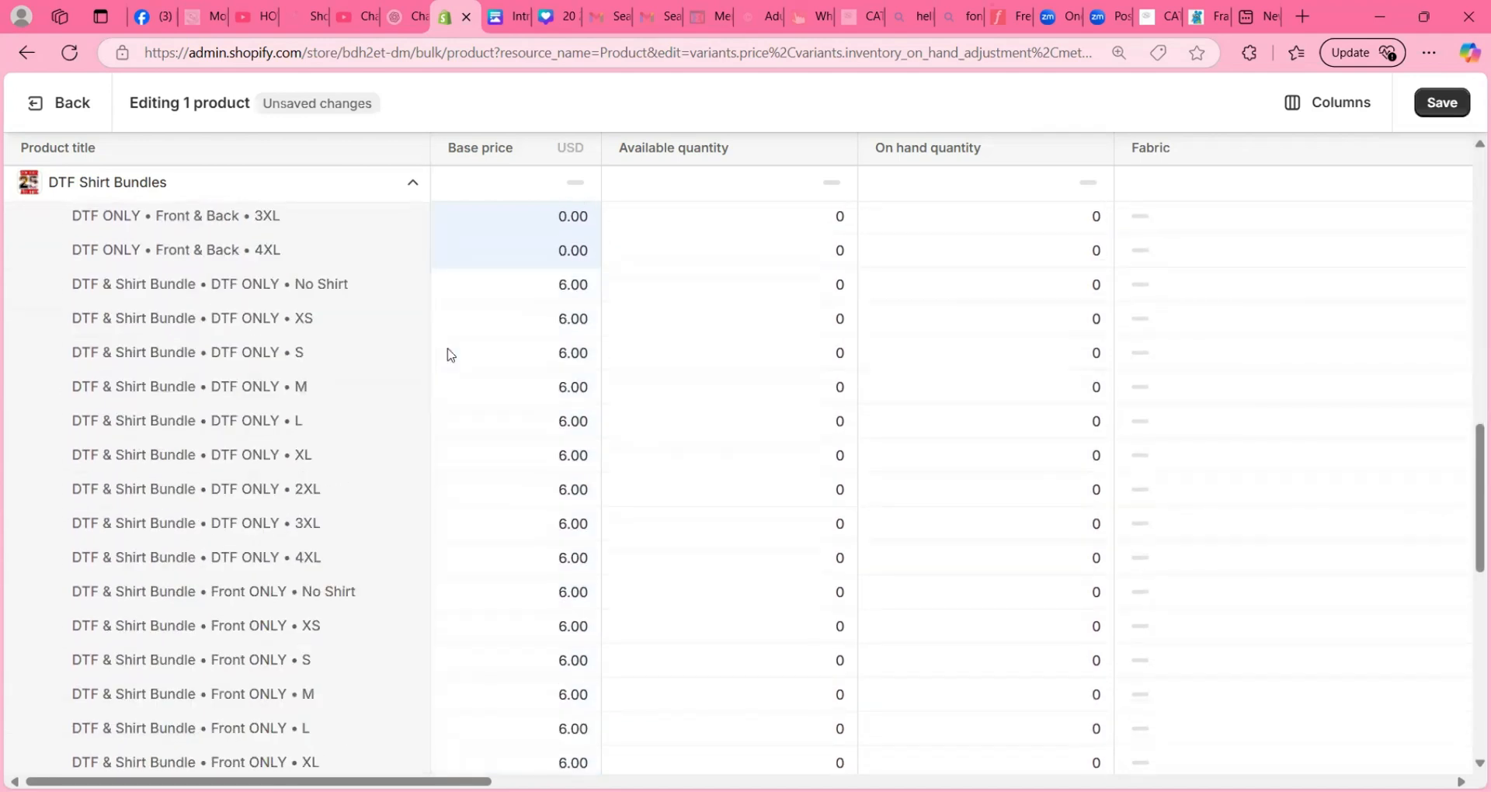
scroll(449, 351, up, 15)
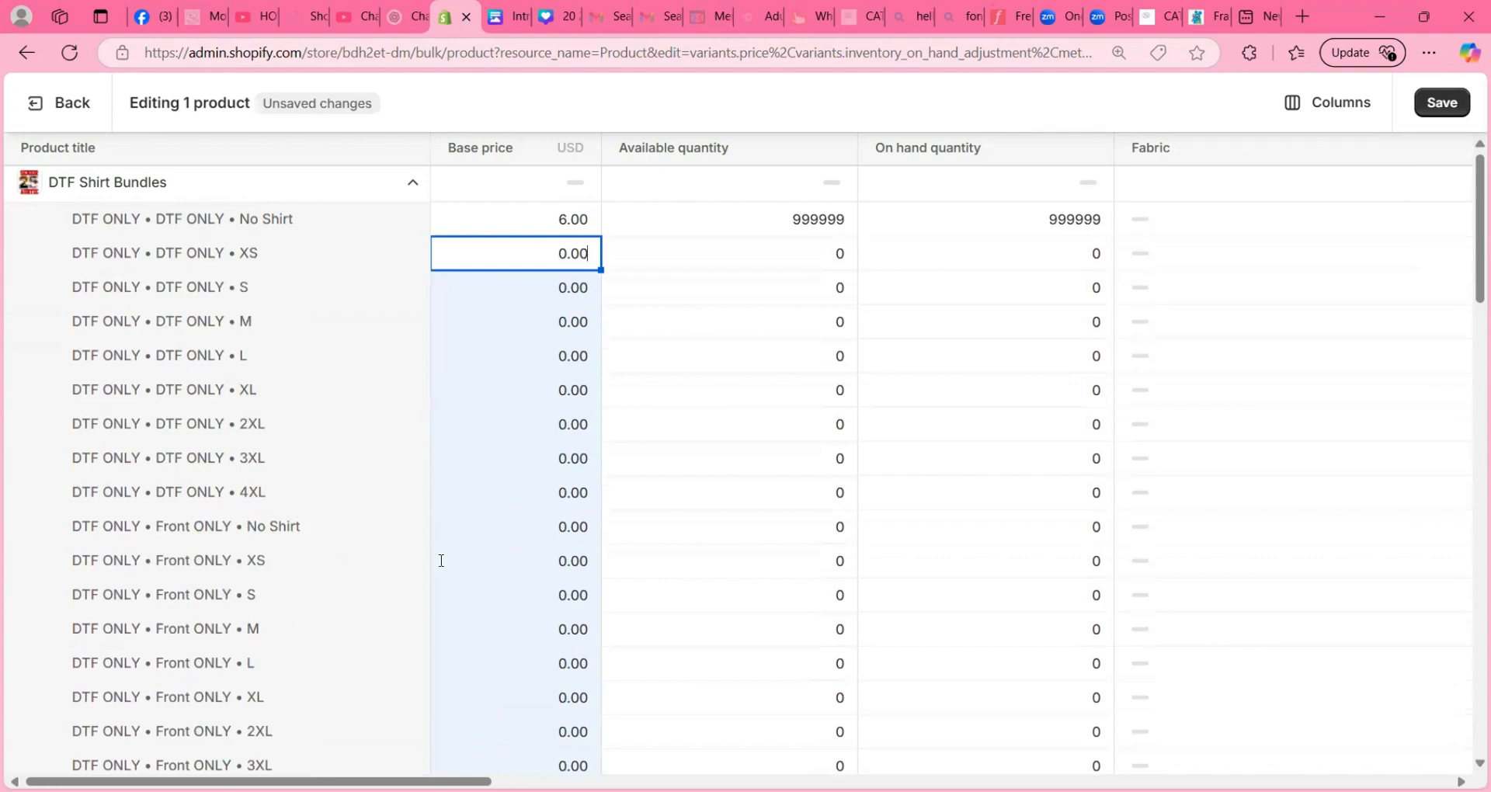
click(1441, 102)
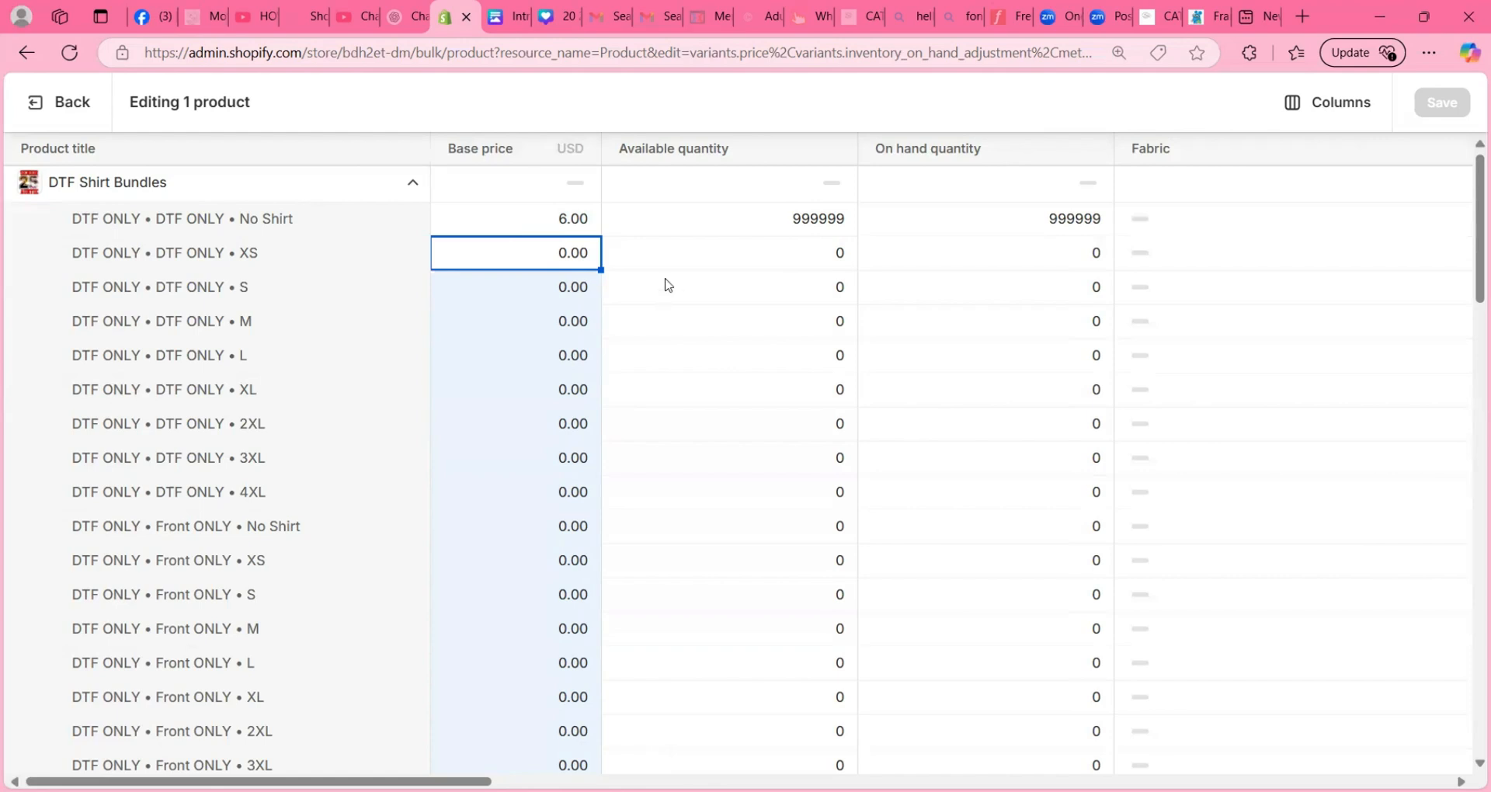
click(773, 253)
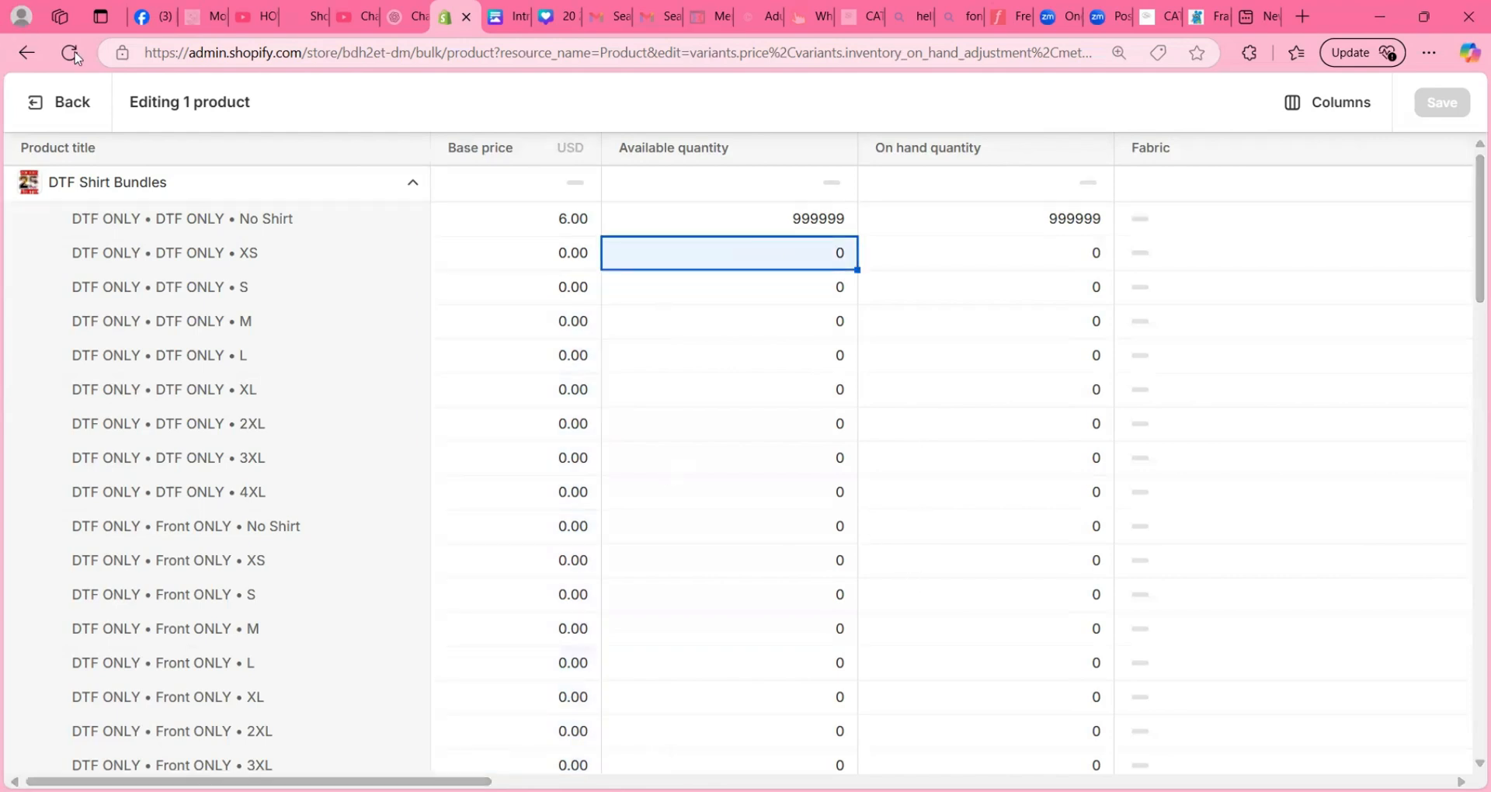
- Leave the bulk editor, open the DTF Shirt Bundles product and expand its DTF & Shirt Bundle variants
click(32, 109)
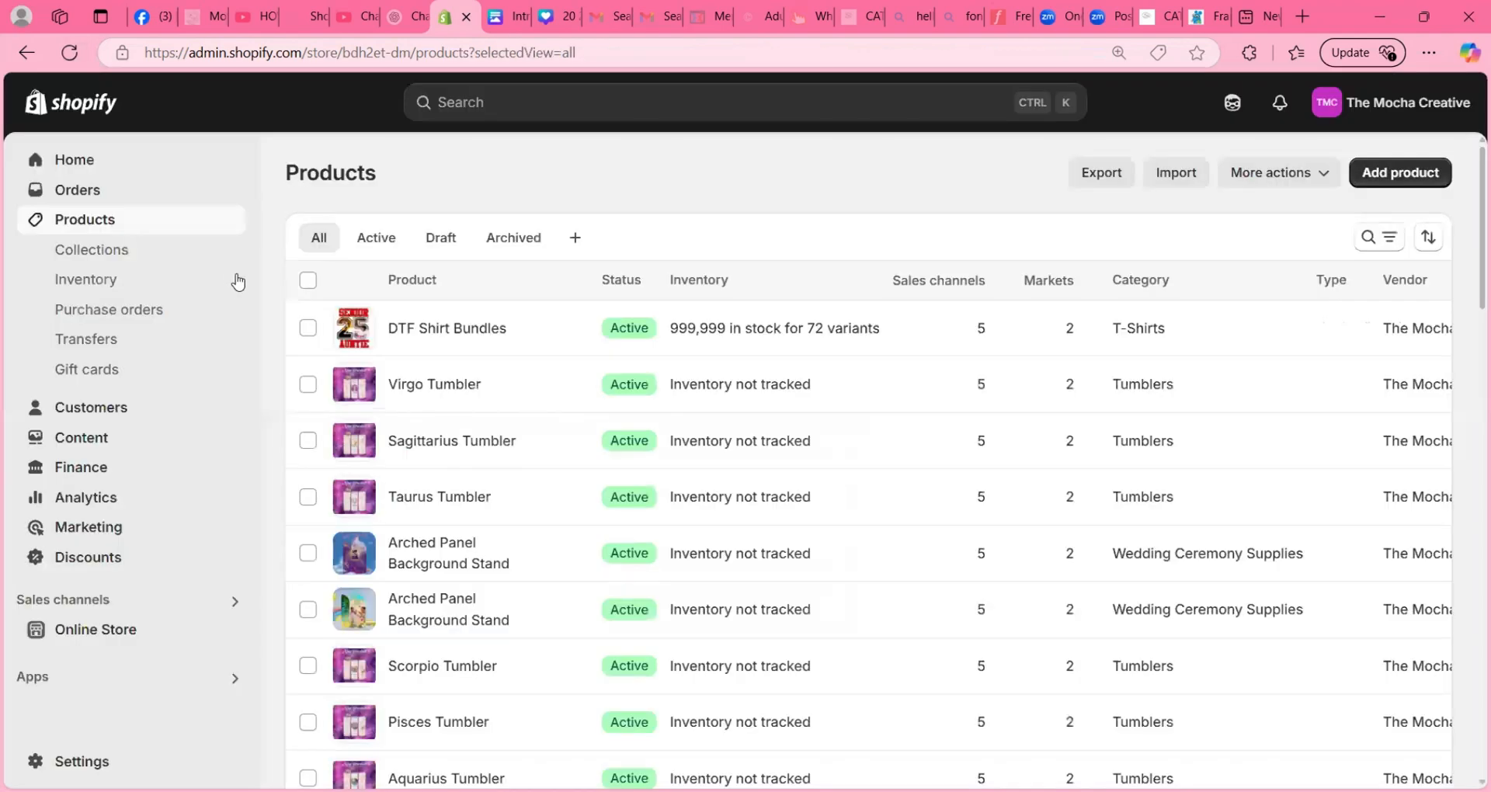
click(399, 327)
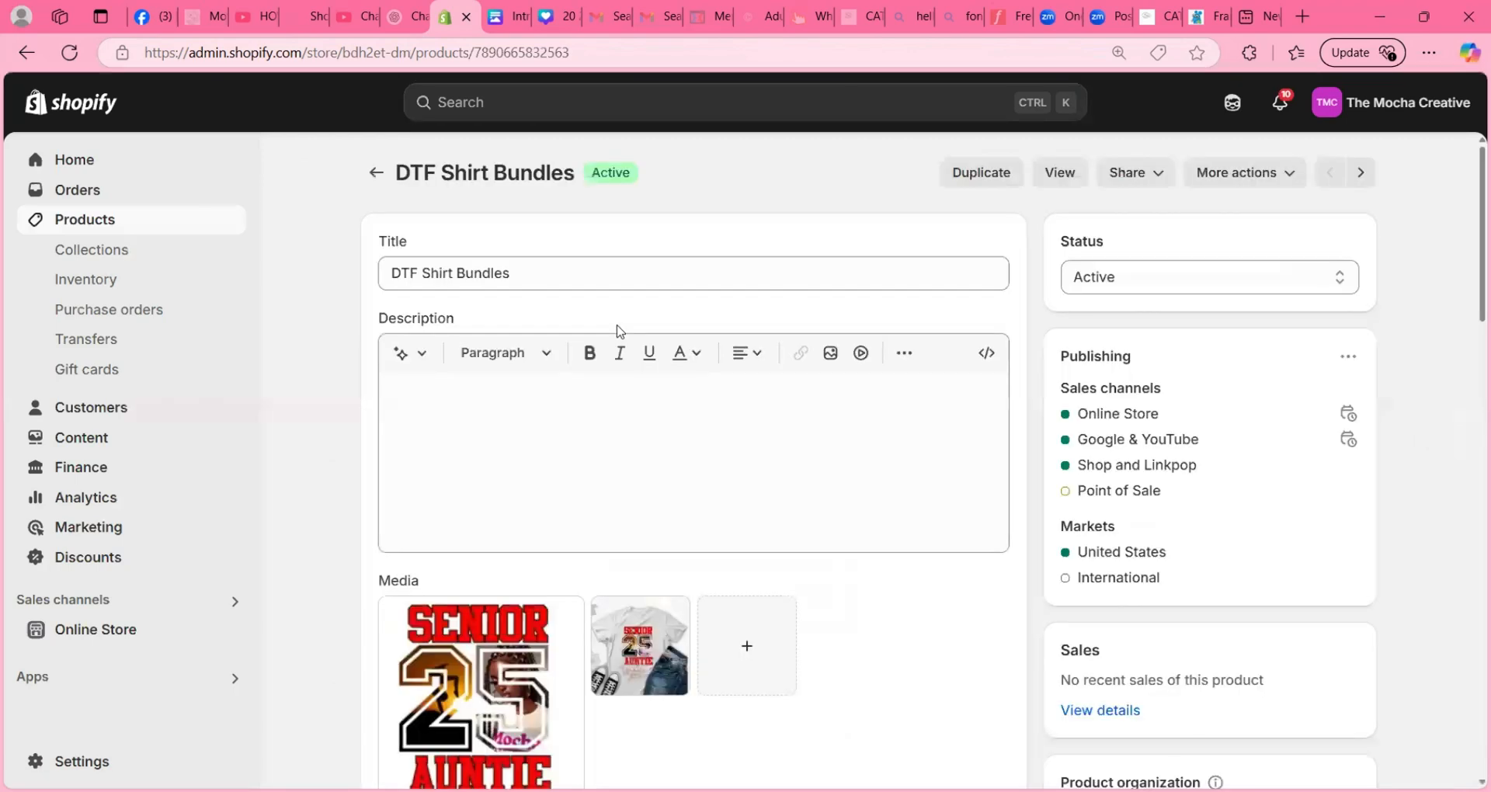
scroll(619, 332, down, 2)
scroll(619, 332, down, 10)
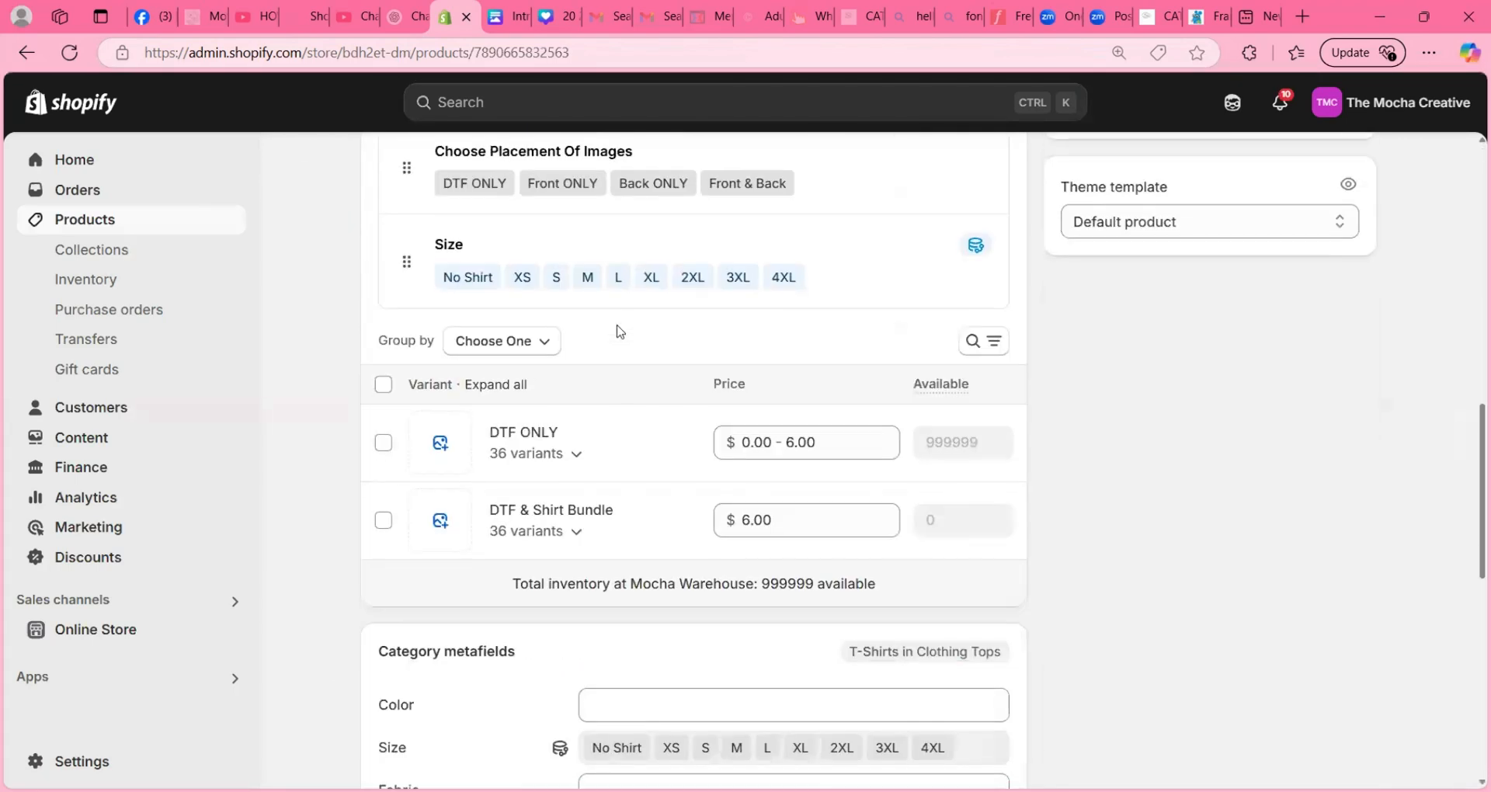
scroll(599, 492, down, 3)
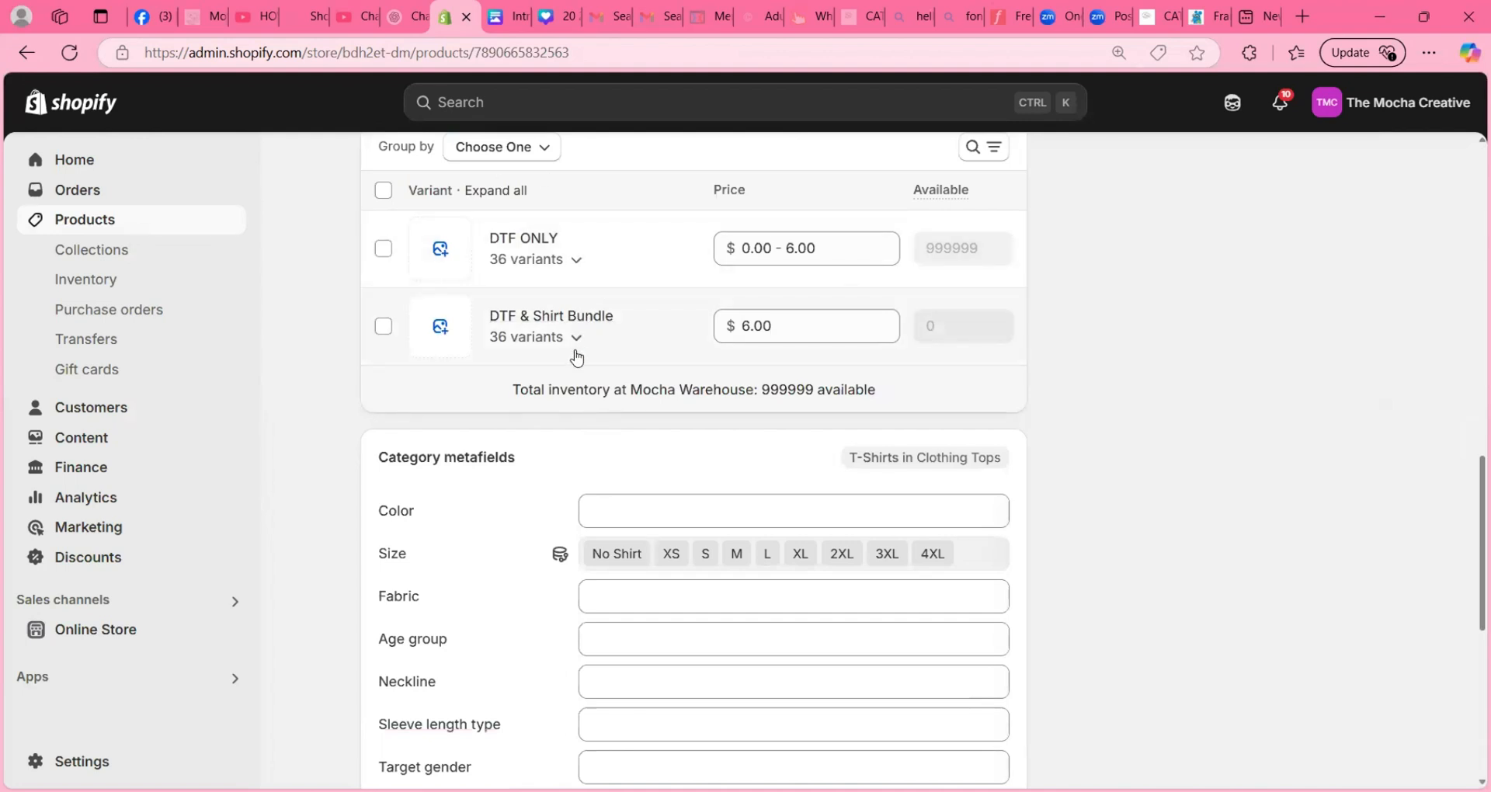
click(577, 340)
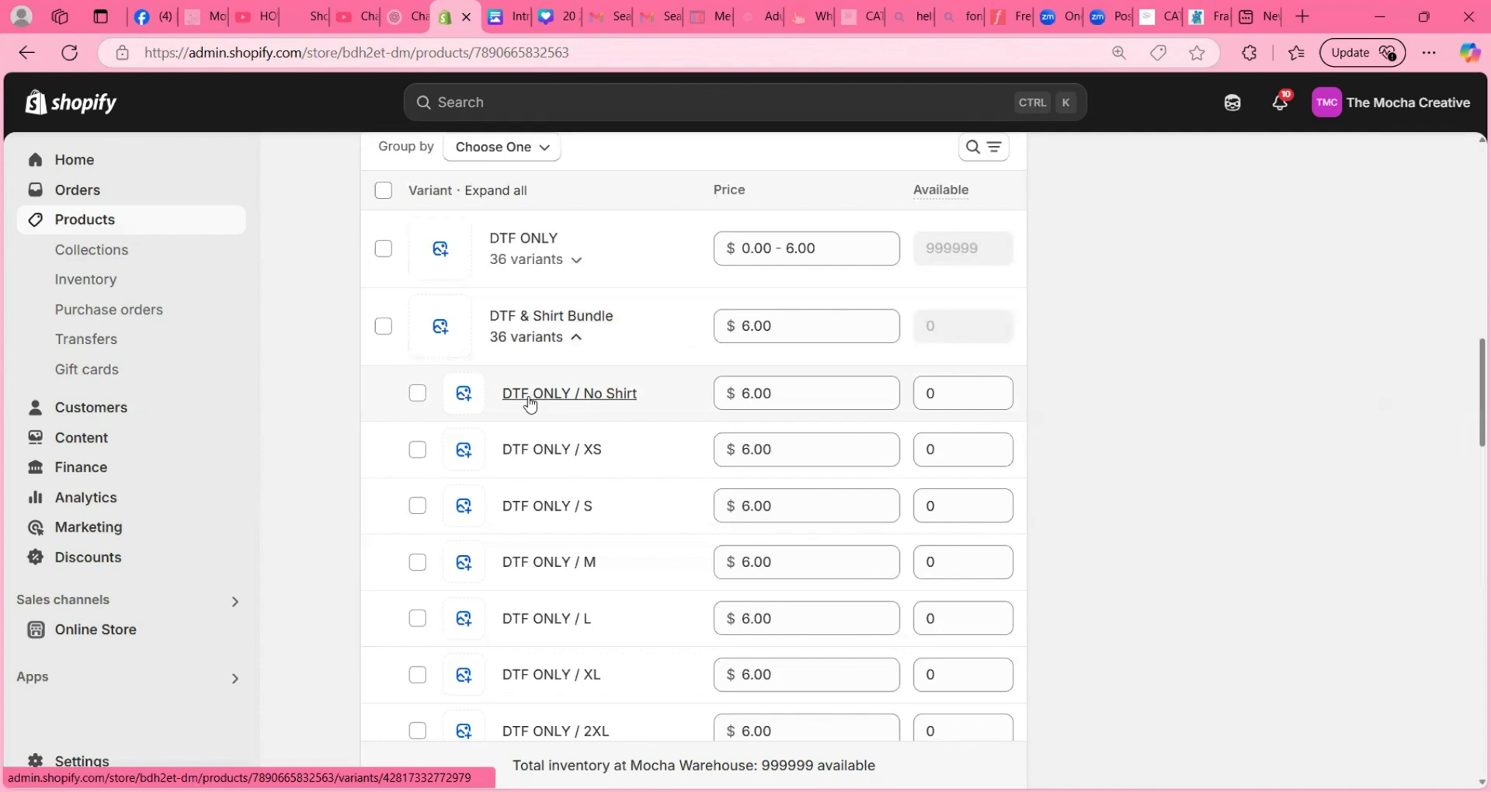
- Under DTF & Shirt Bundle, set the prices of the DTF ONLY / 4XL, 3XL, 2XL, XL and L variants to 0
scroll(530, 404, down, 4)
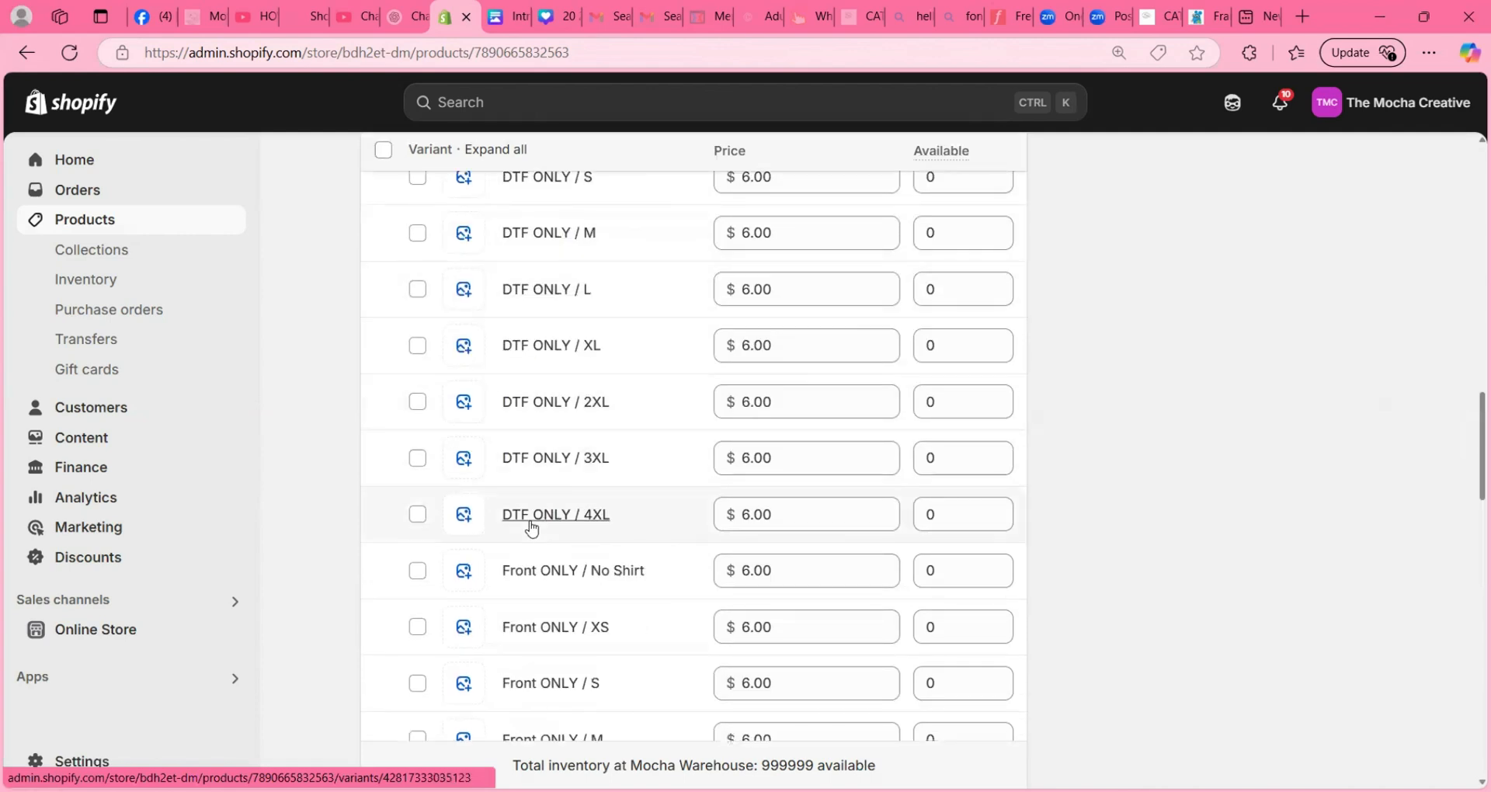
click(779, 517)
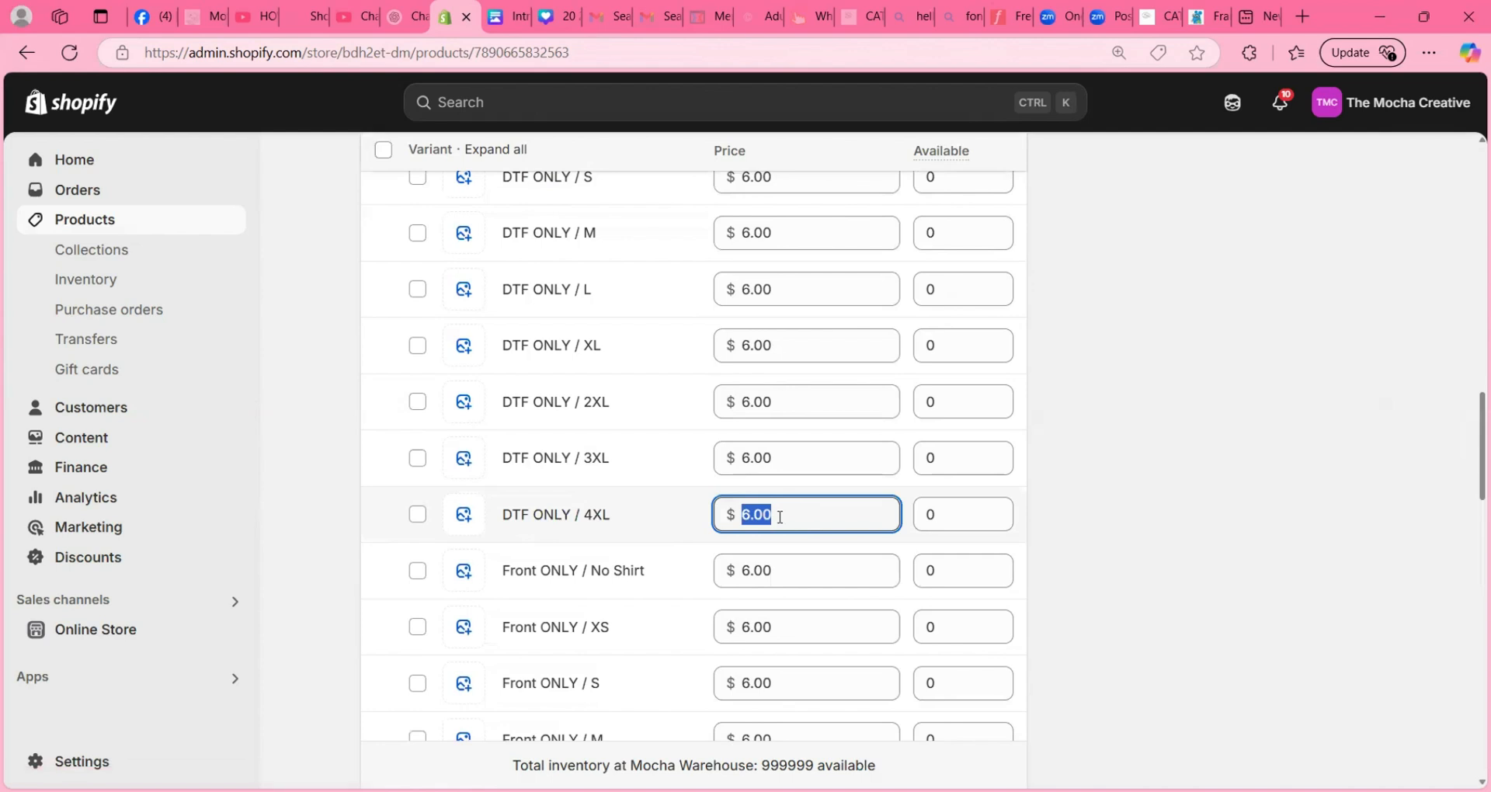
text(0)
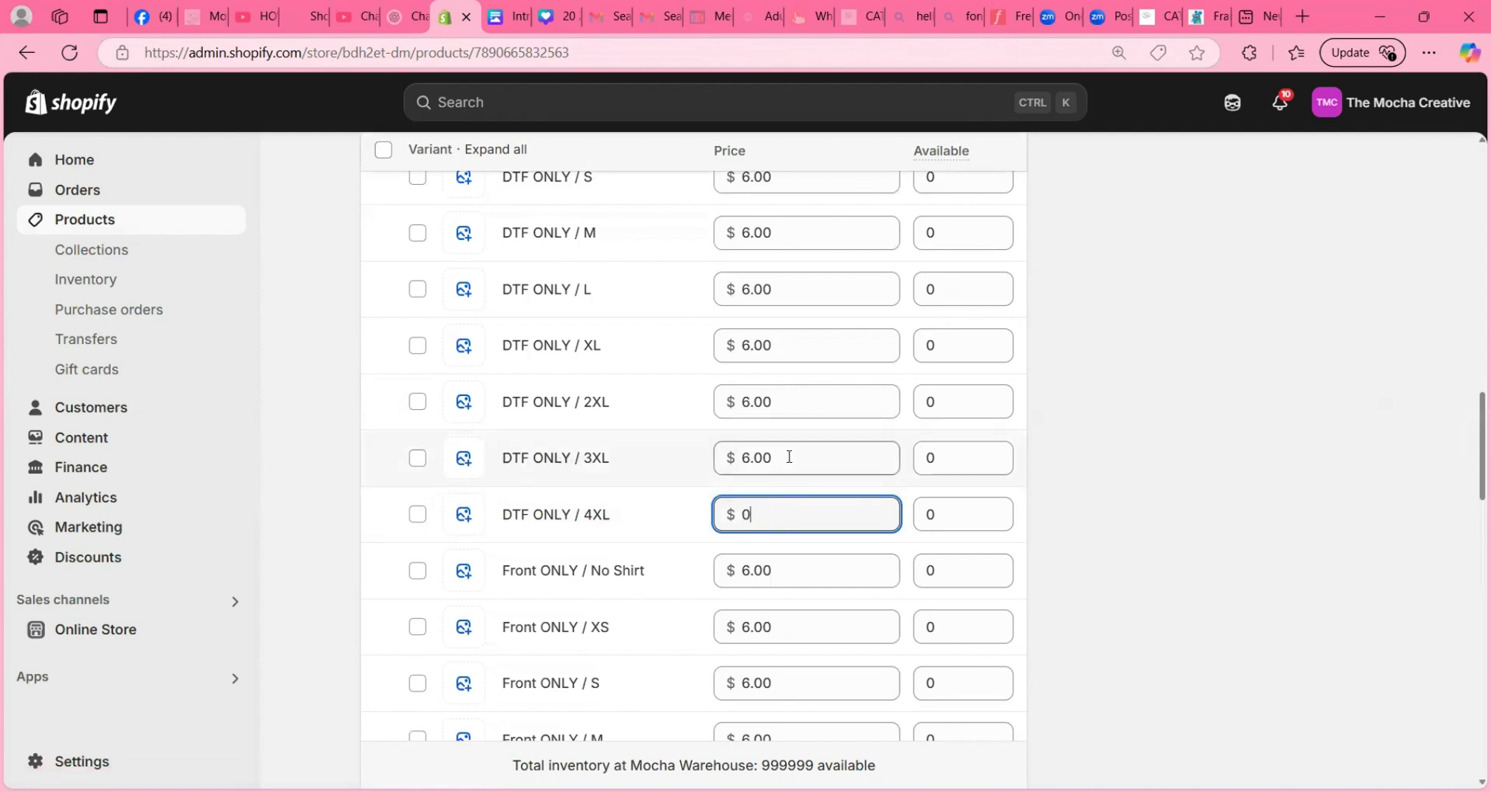
key(Return)
click(789, 457)
text(0)
click(790, 401)
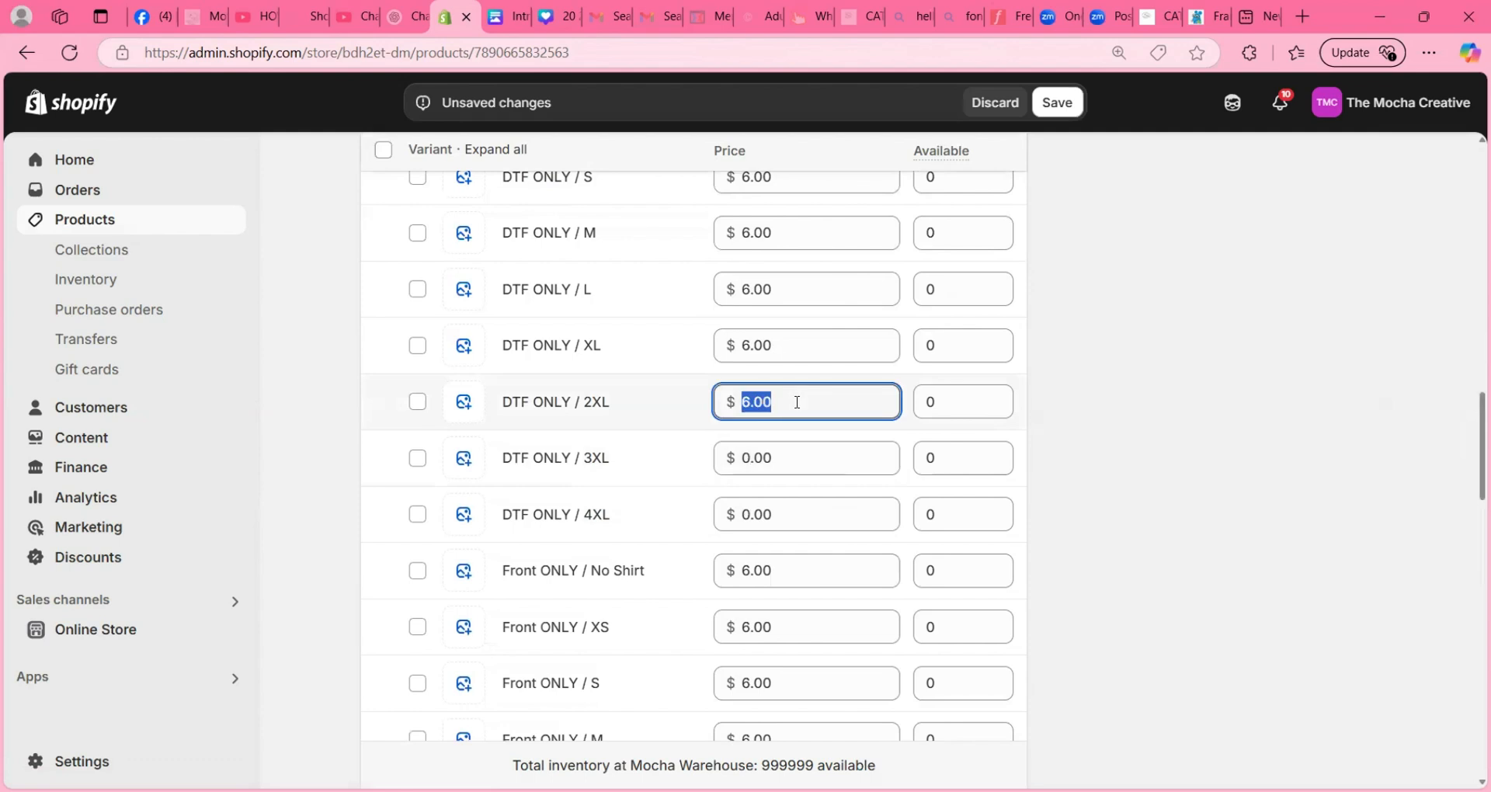
text(0)
click(787, 346)
text(0)
click(786, 291)
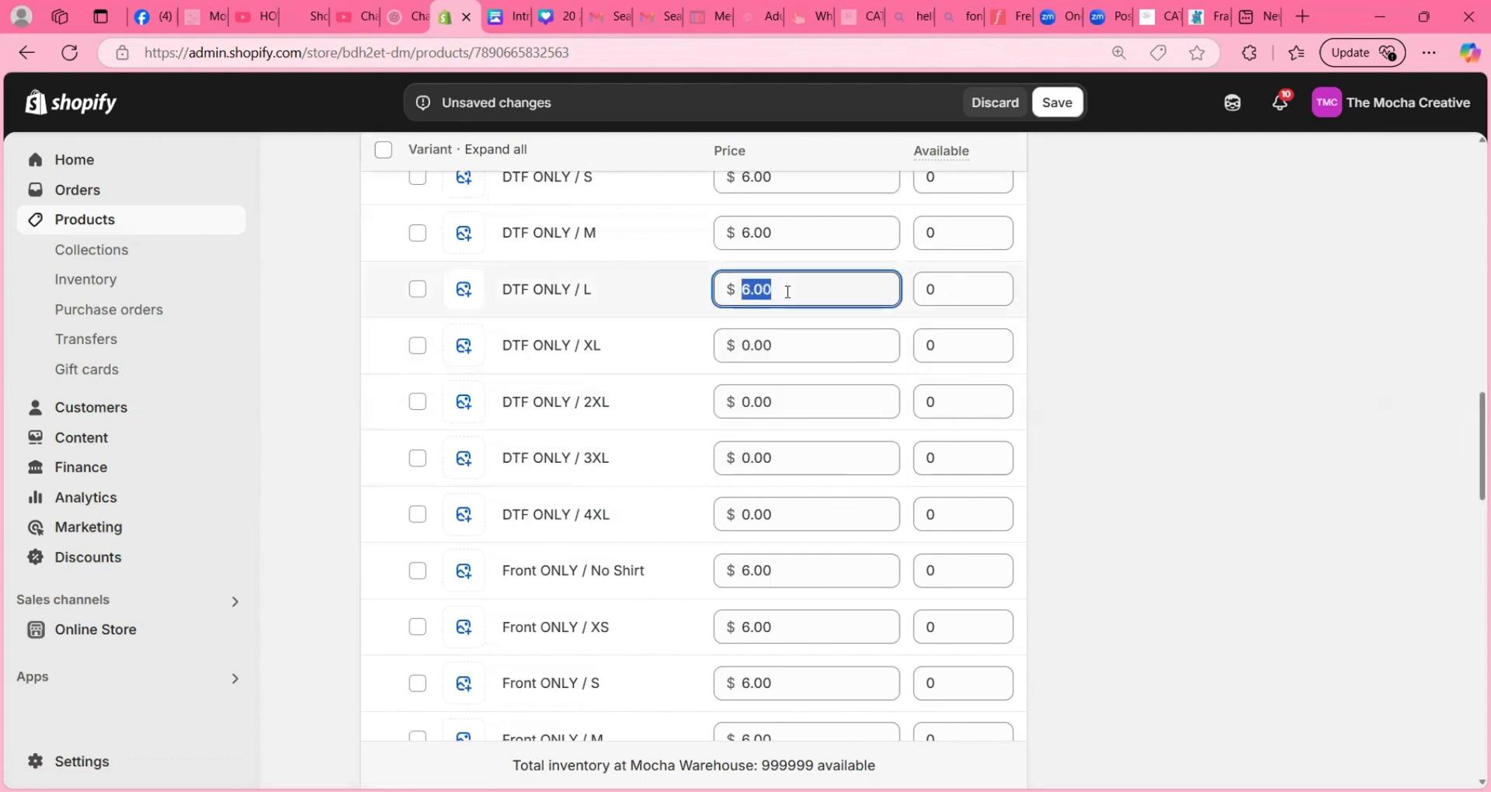
text(0)
- Under DTF & Shirt Bundle, set the prices of the DTF ONLY / M, S, XS and No Shirt variants to 0
scroll(795, 303, up, 1)
scroll(788, 315, up, 1)
click(782, 326)
text(0)
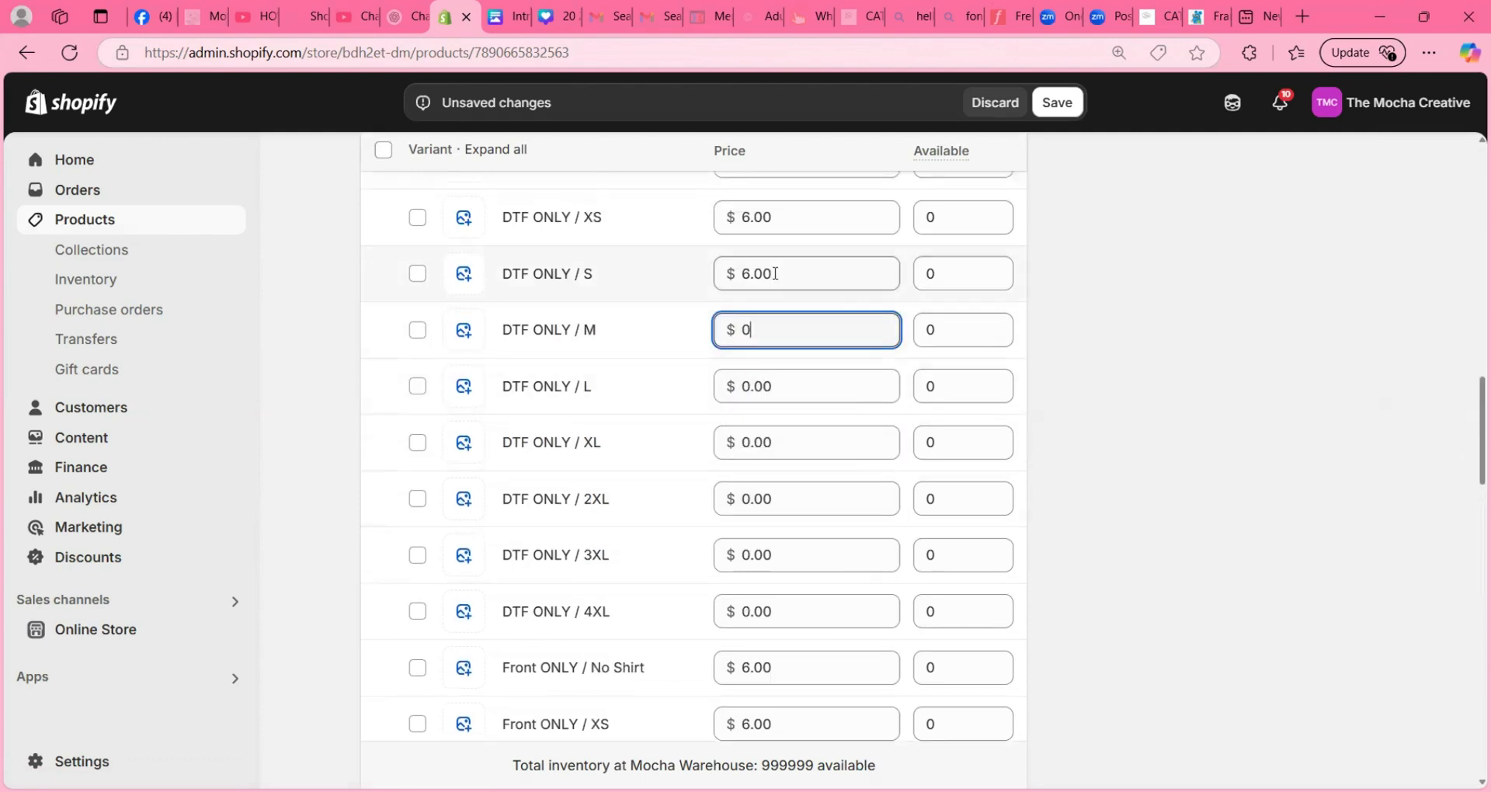
click(774, 273)
text(0)
click(779, 219)
text(0)
scroll(778, 334, up, 2)
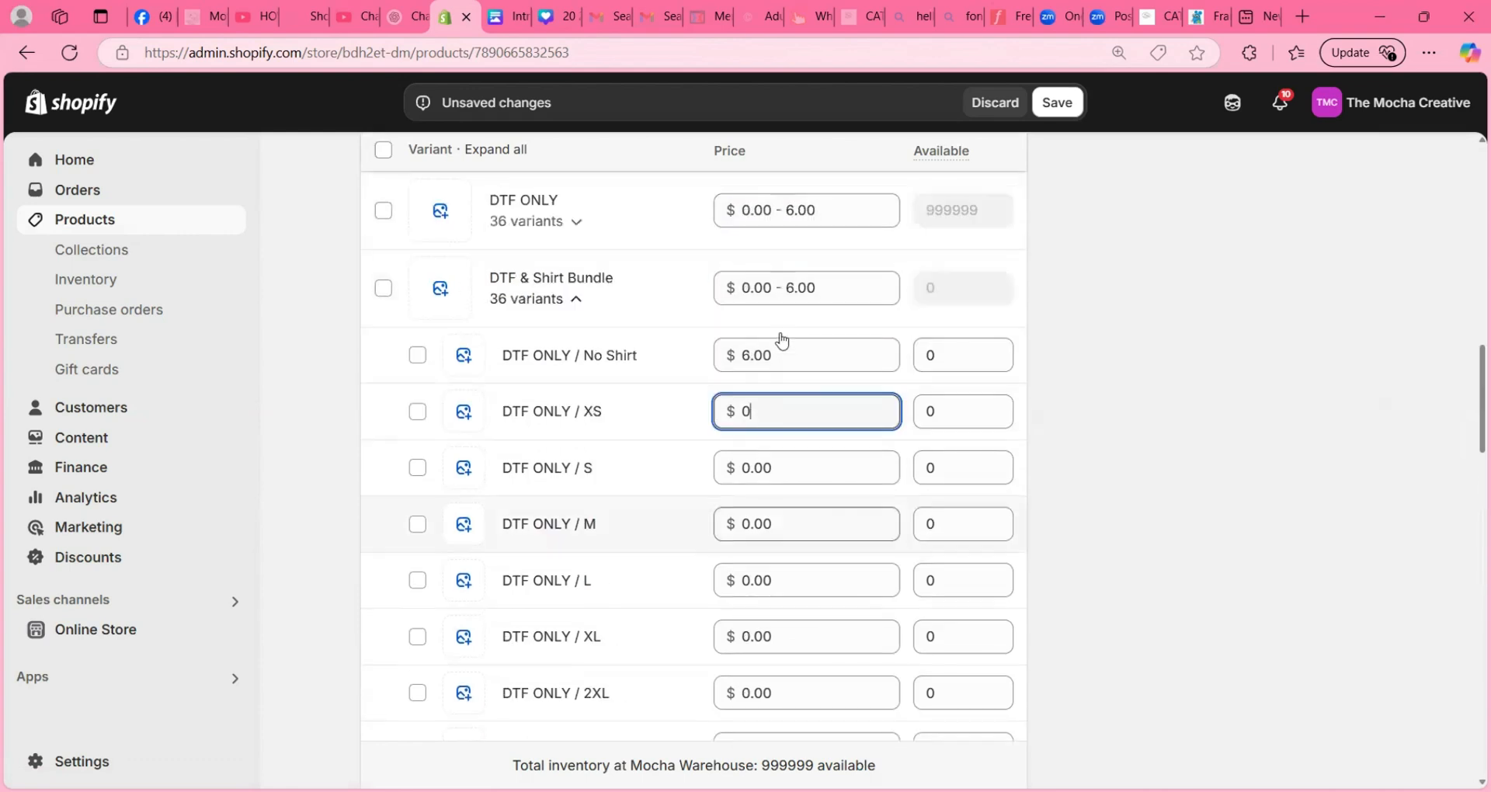
click(782, 359)
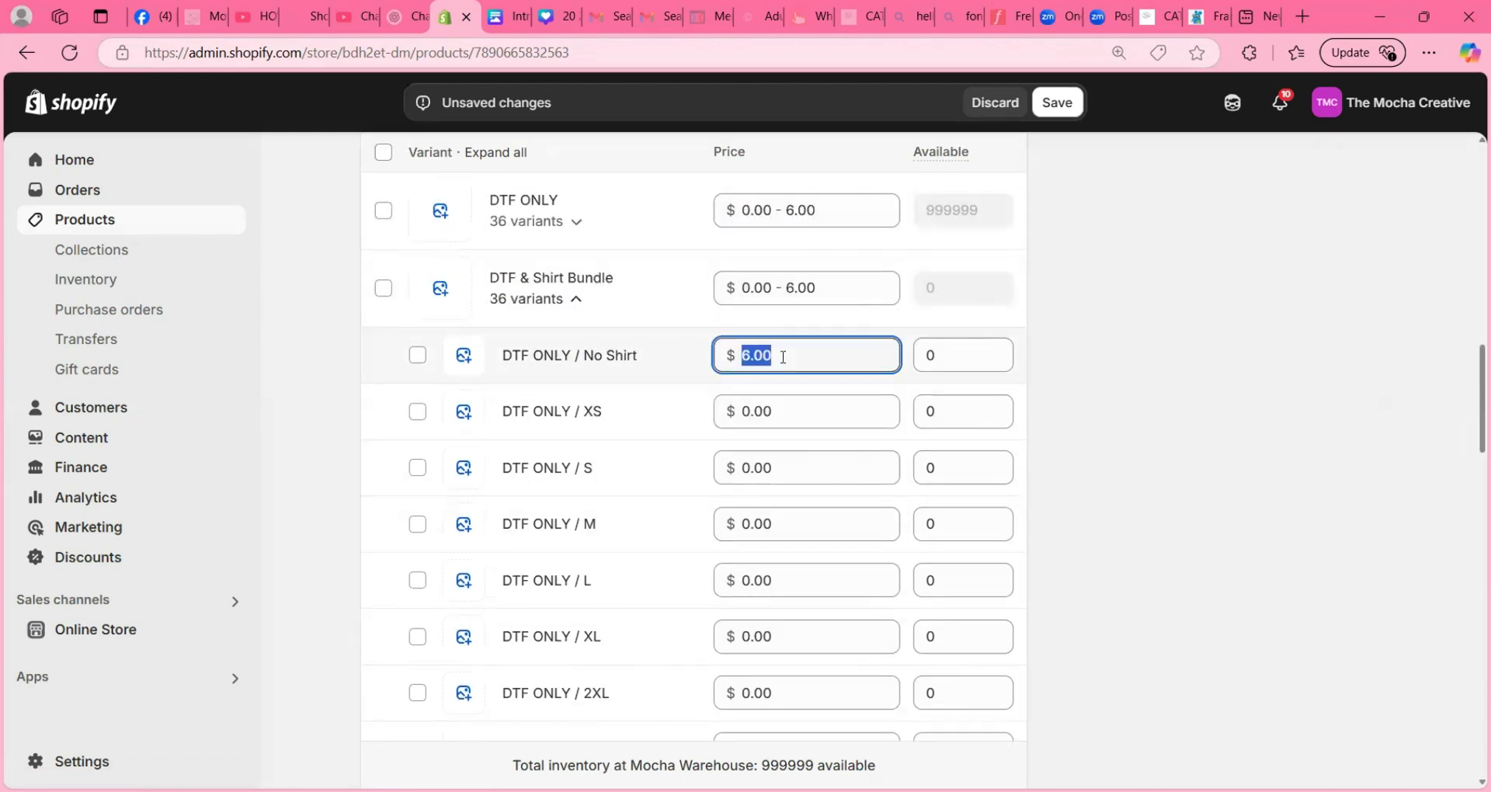
text(0)
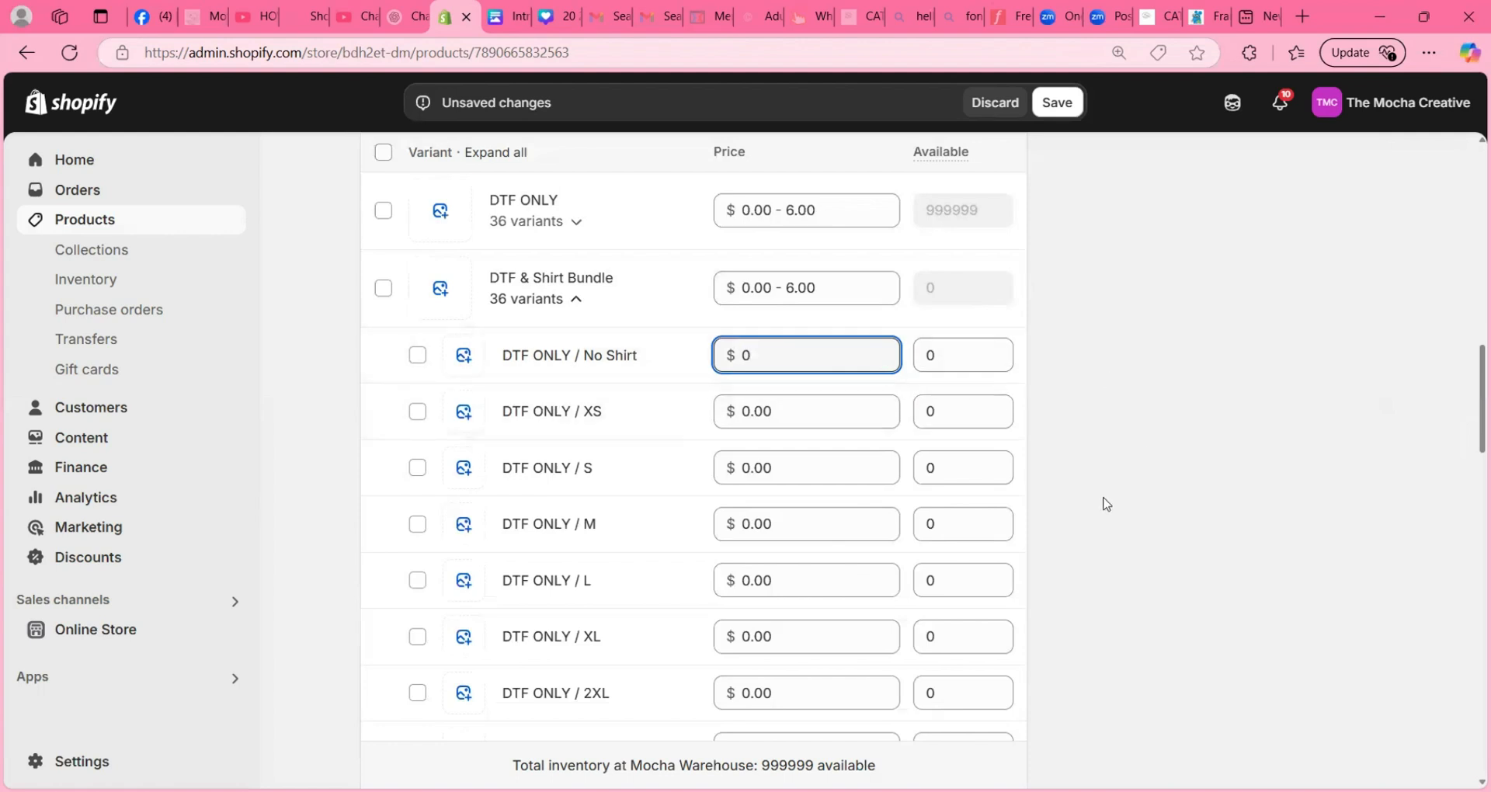
- Set the DTF & Shirt Bundle prices of Front ONLY, Back ONLY and Front & Back / No Shirt to 0 and save the product
scroll(1096, 518, down, 5)
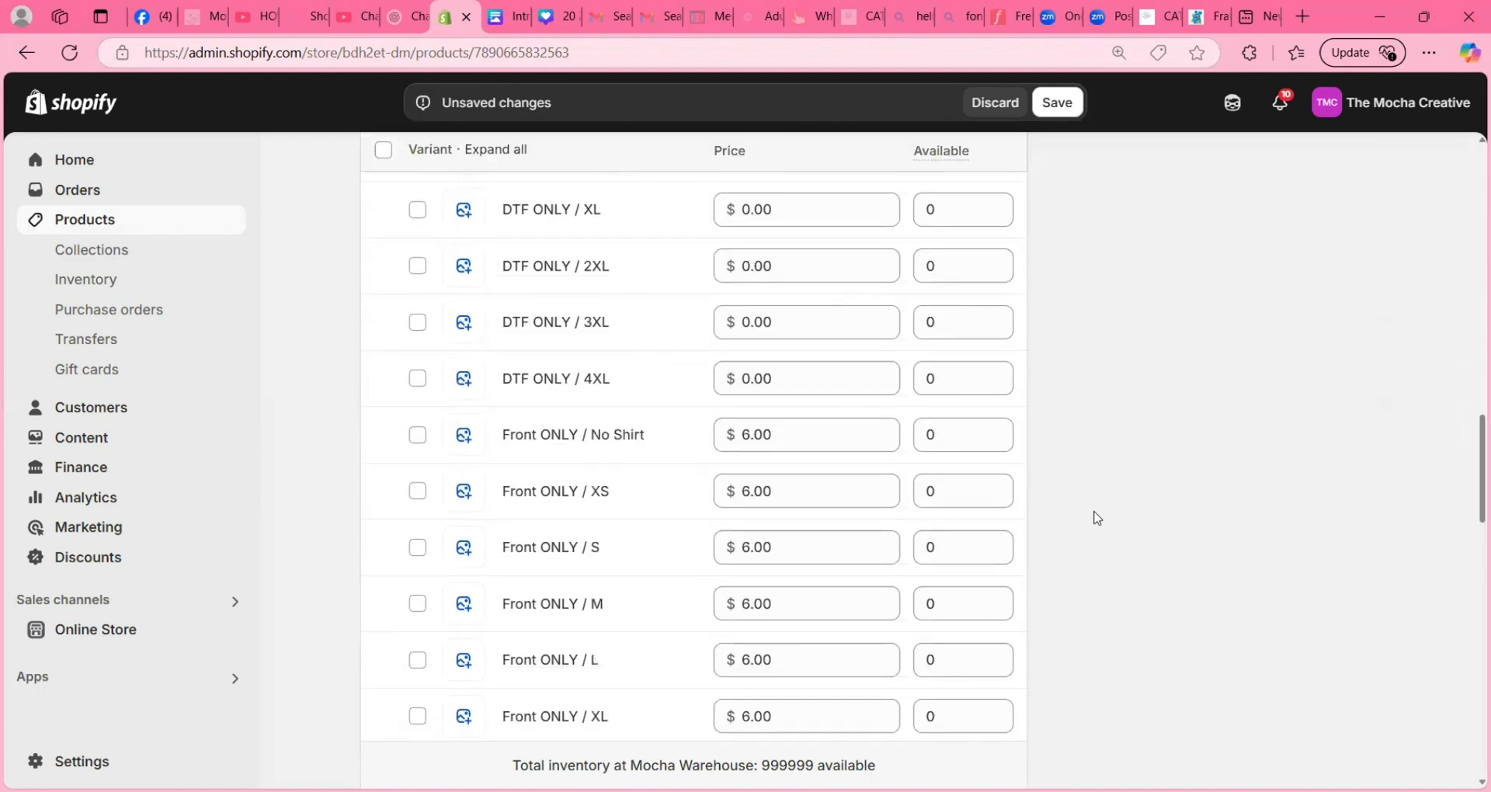
scroll(1097, 518, down, 1)
scroll(1096, 518, down, 1)
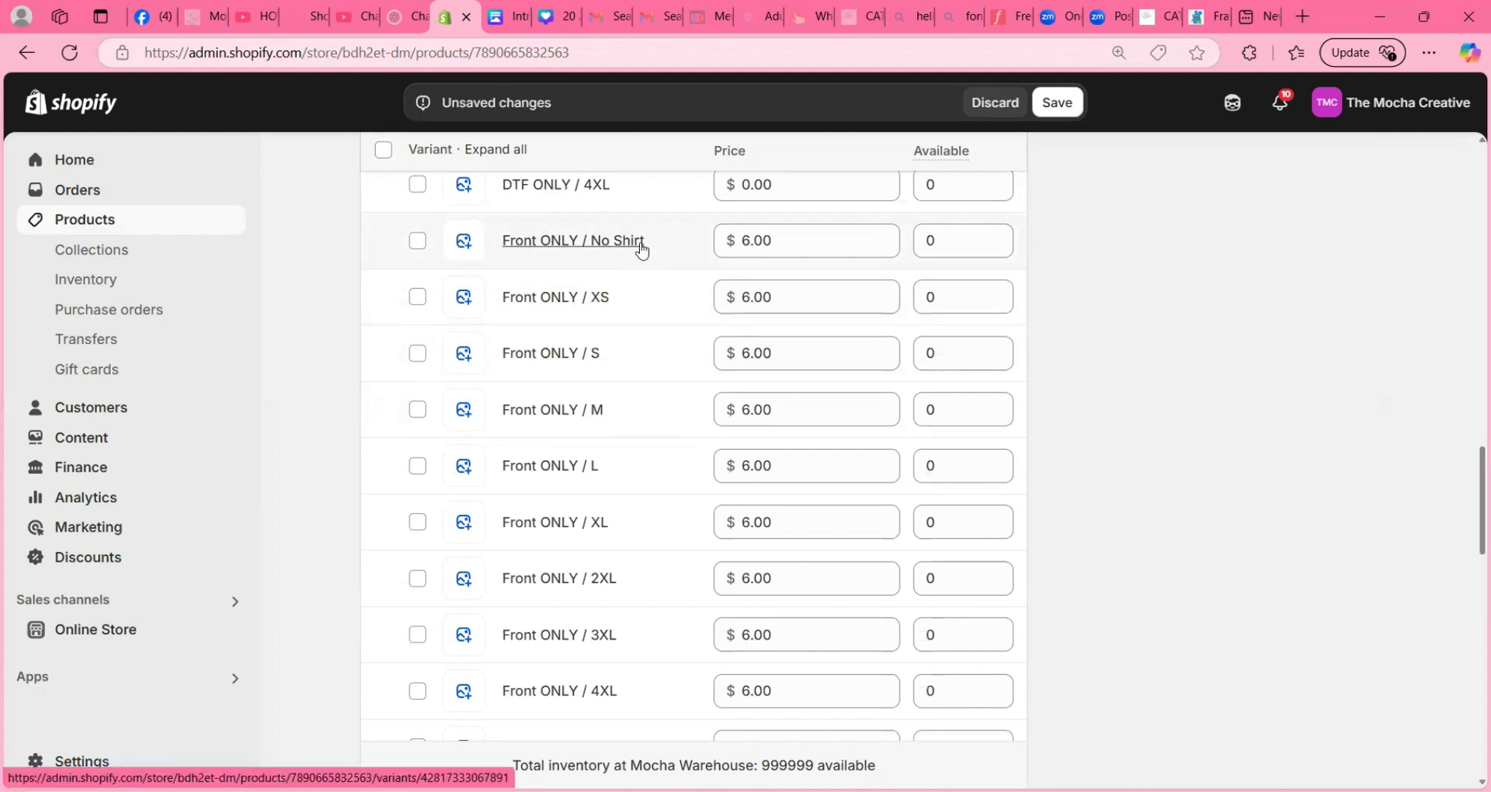
click(784, 243)
text(6)
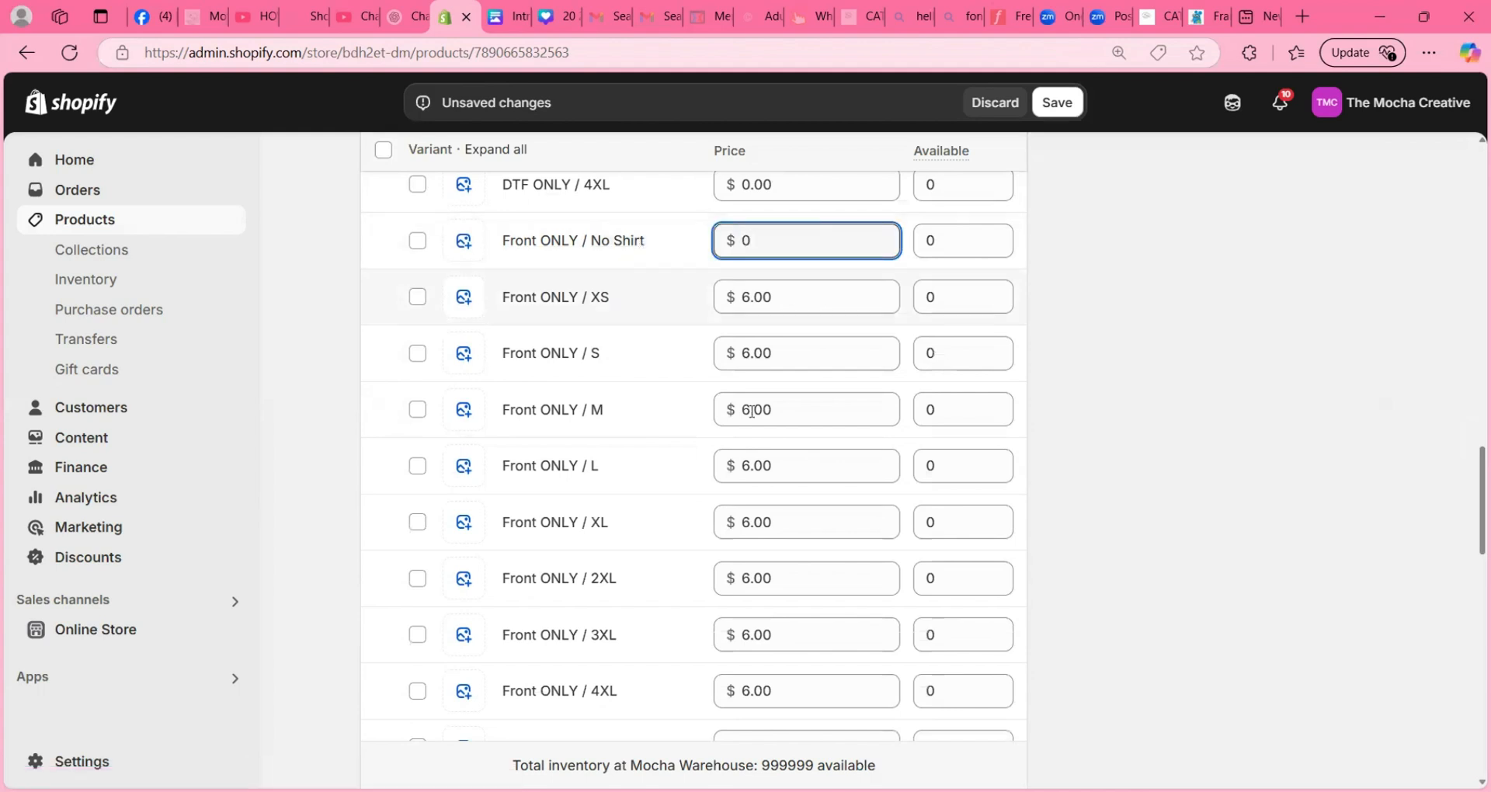
scroll(752, 443, down, 4)
click(772, 457)
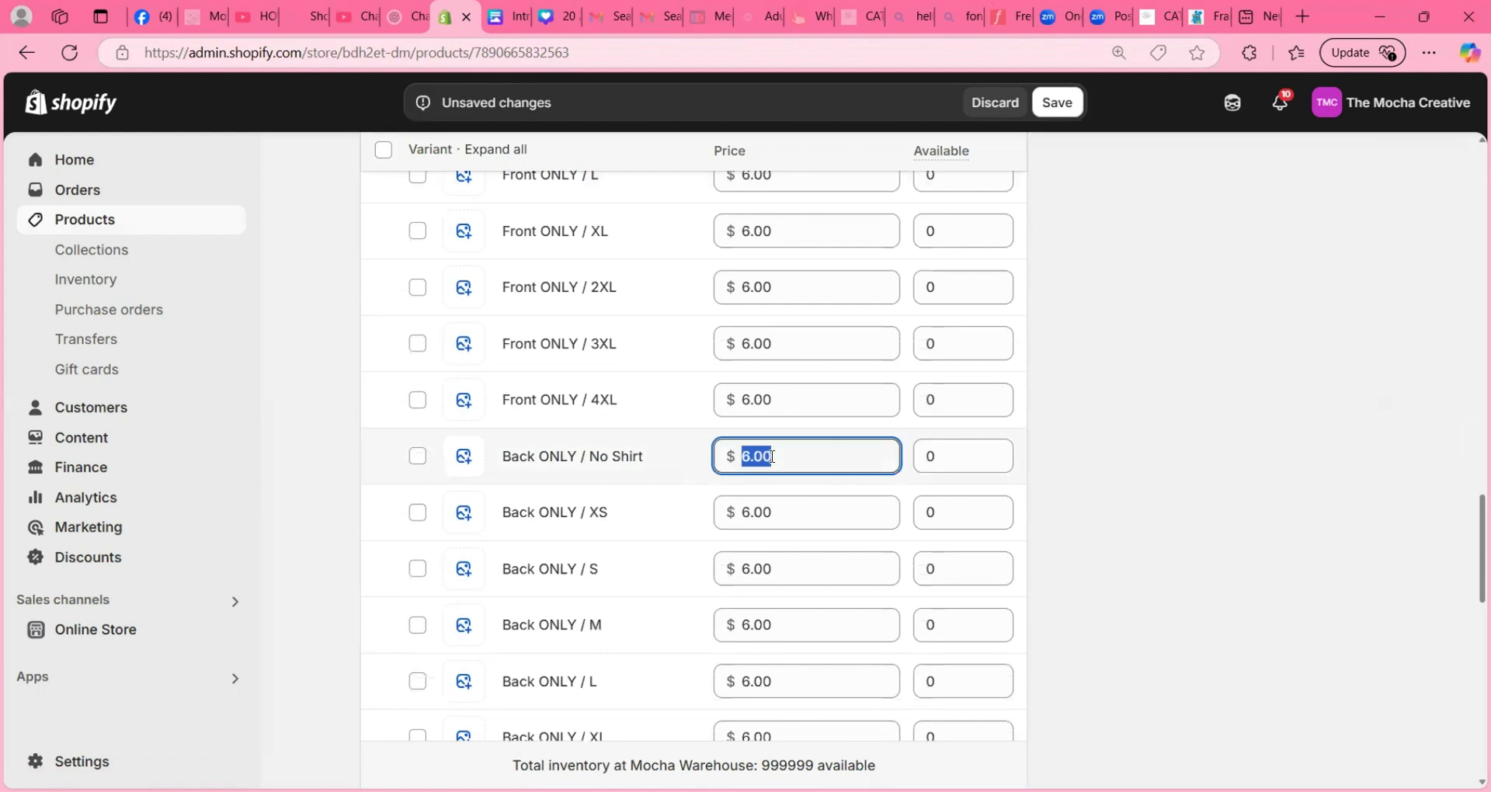
text(6)
scroll(773, 458, down, 6)
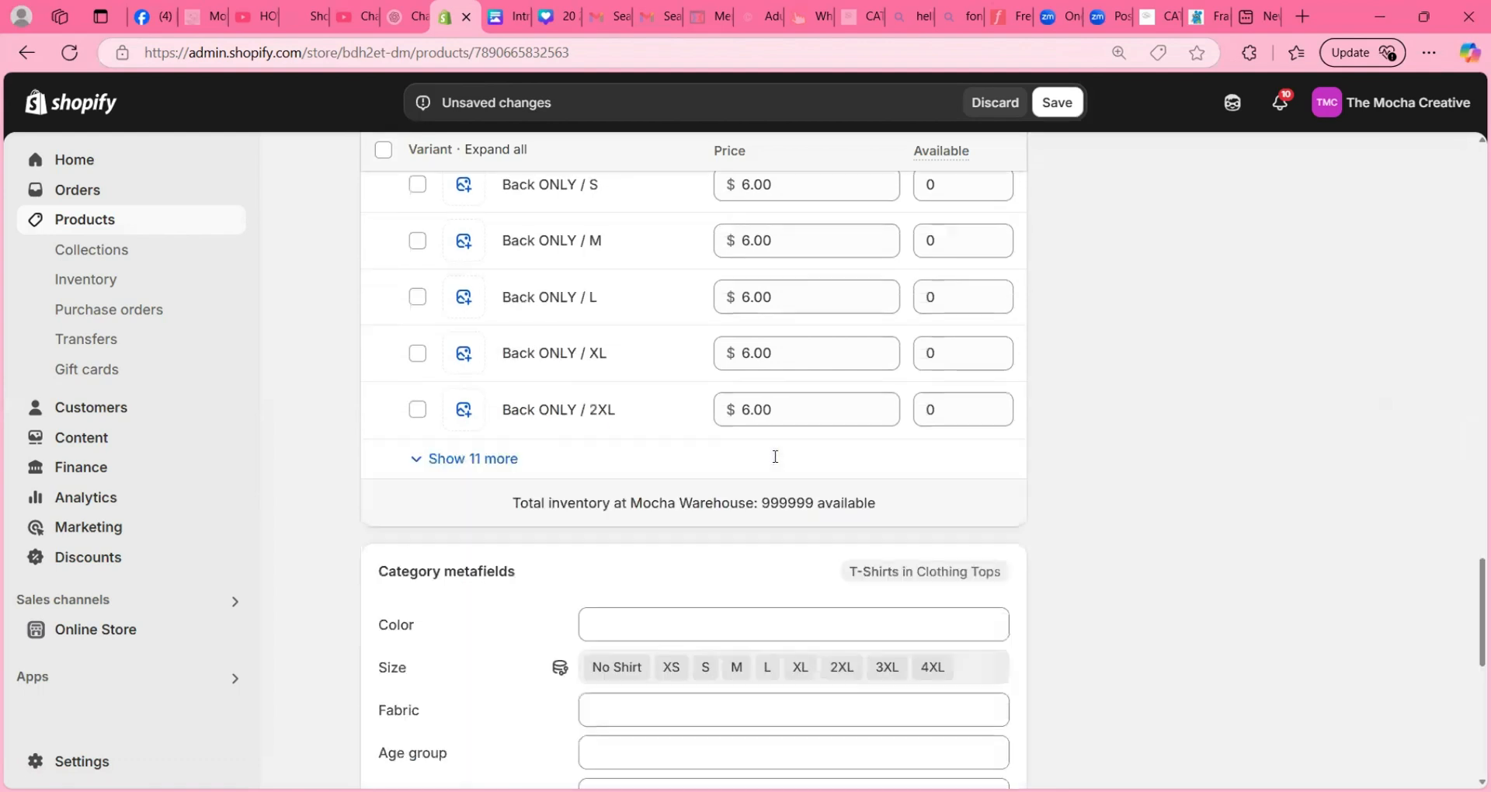
click(418, 360)
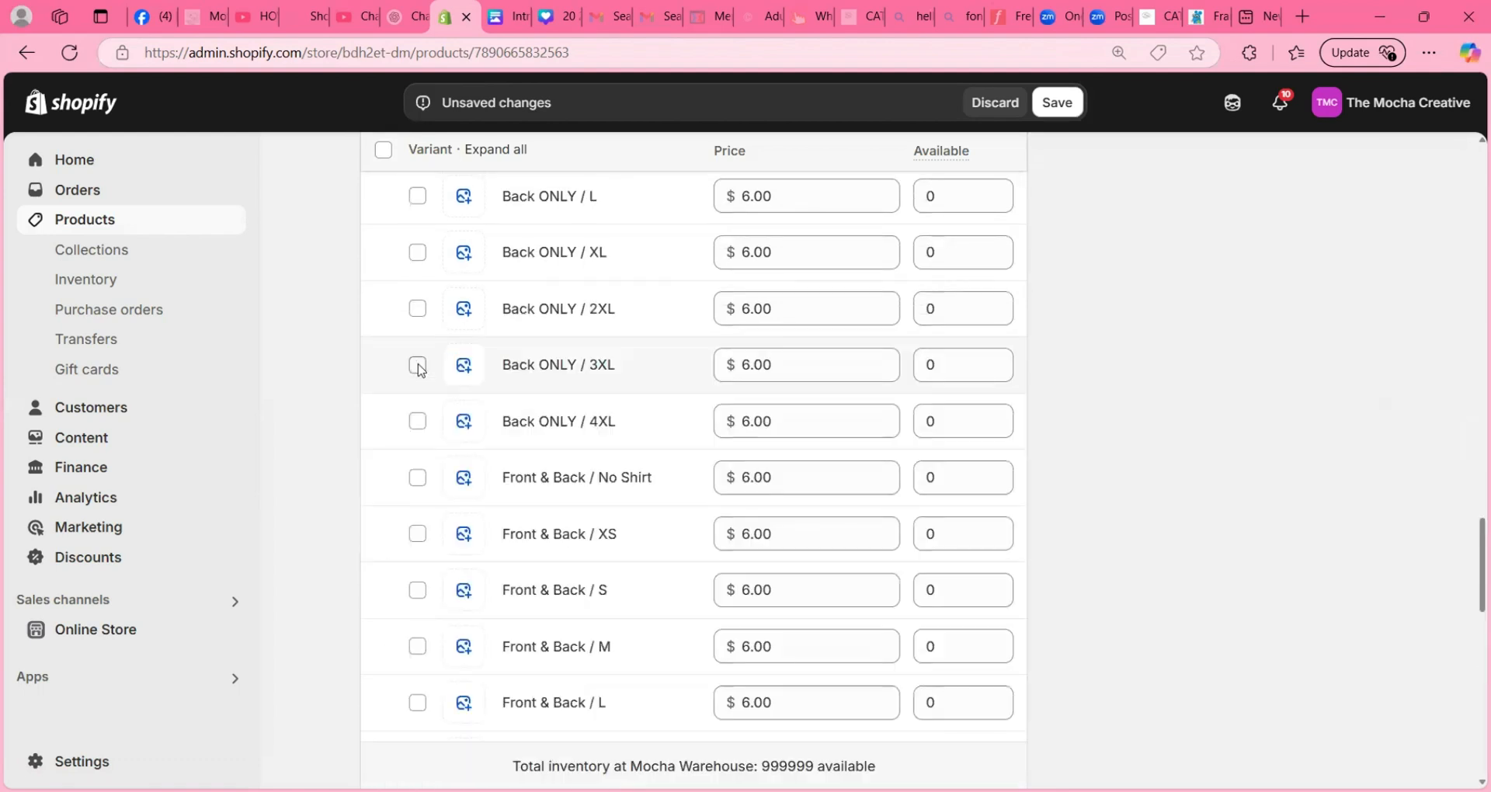
click(785, 475)
text(0)
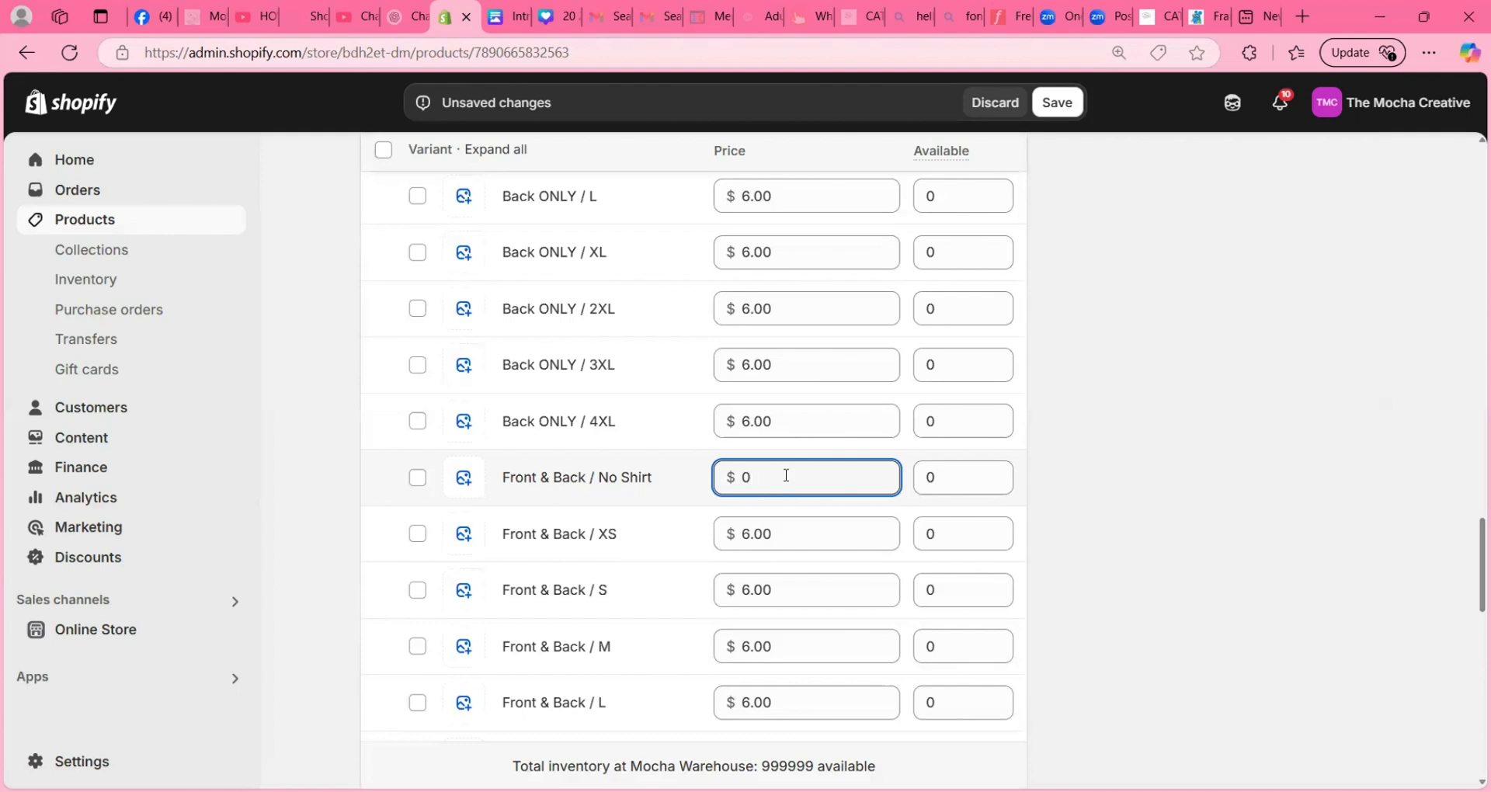
click(1058, 109)
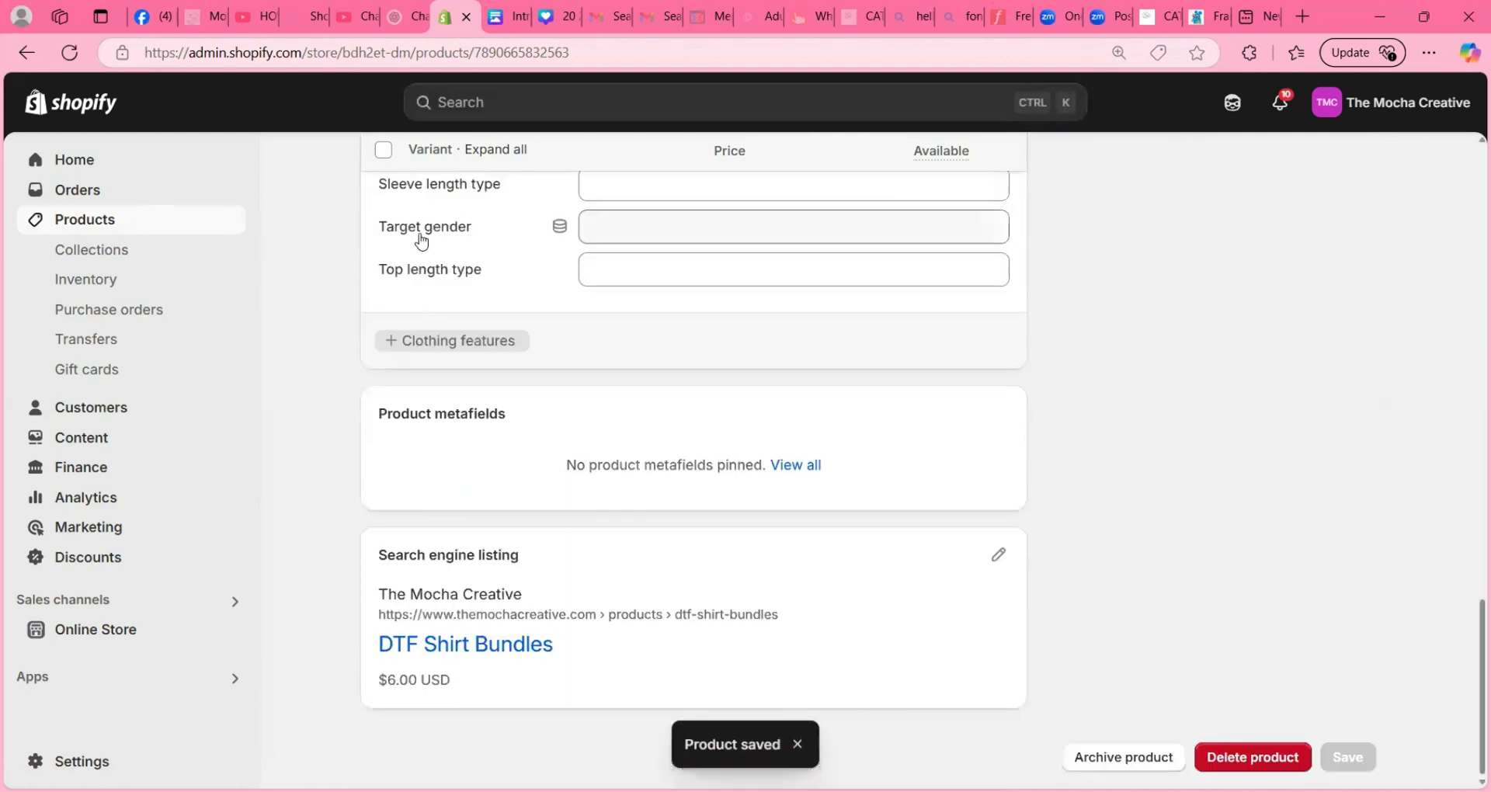
- Go back to the product list and select DTF Shirt Bundles for bulk editing again
scroll(422, 241, up, 20)
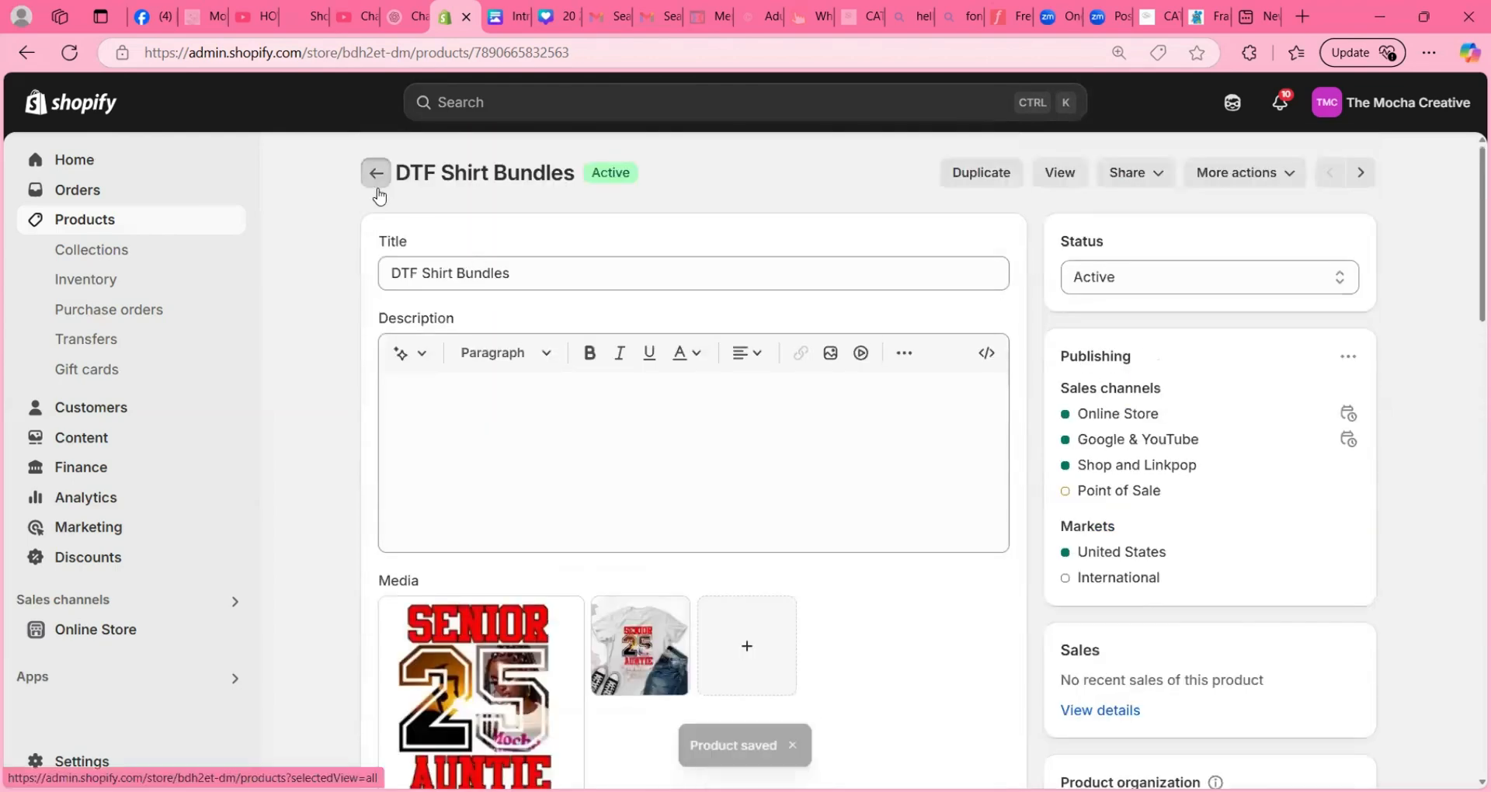
click(376, 185)
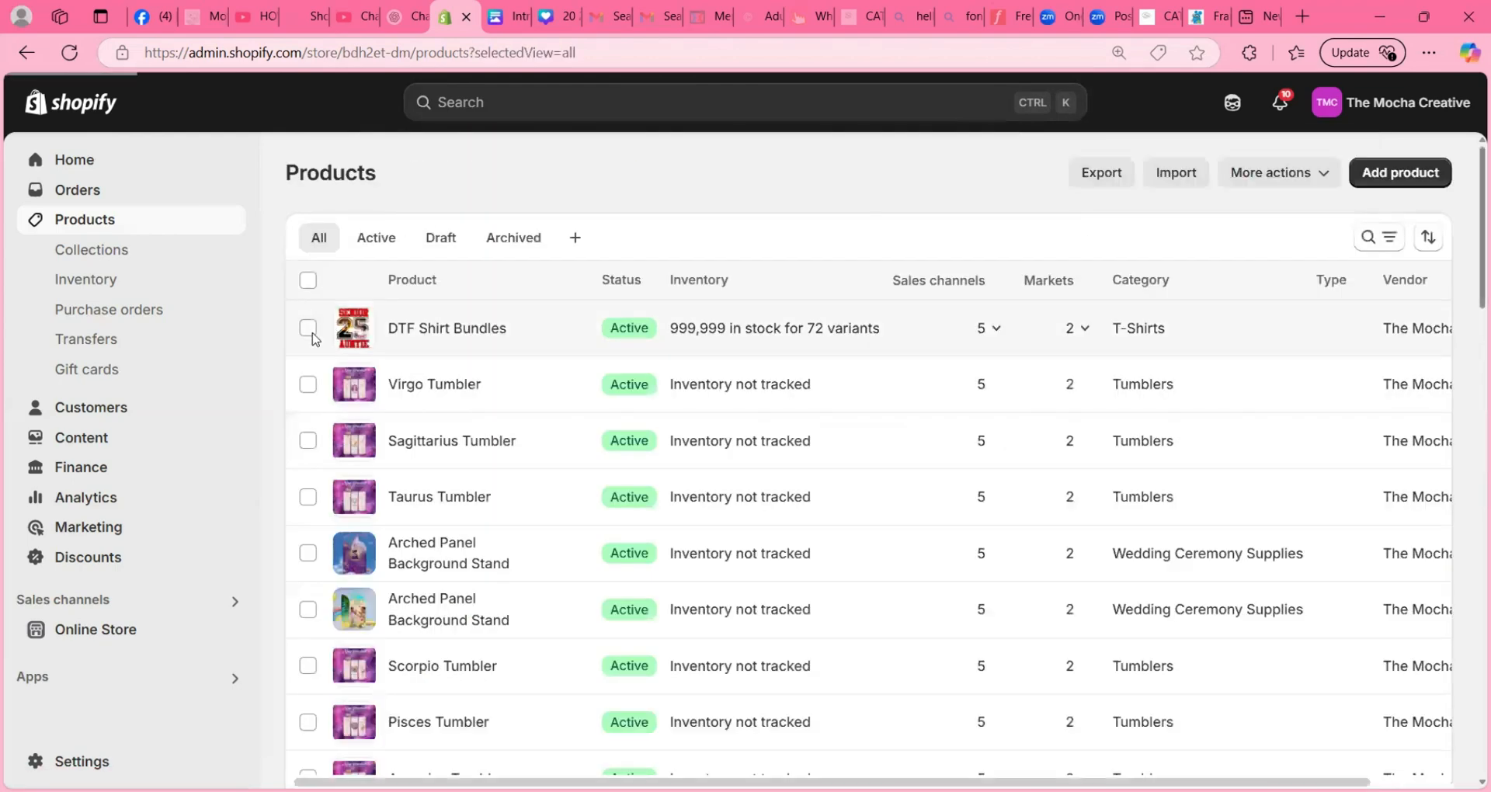
click(308, 327)
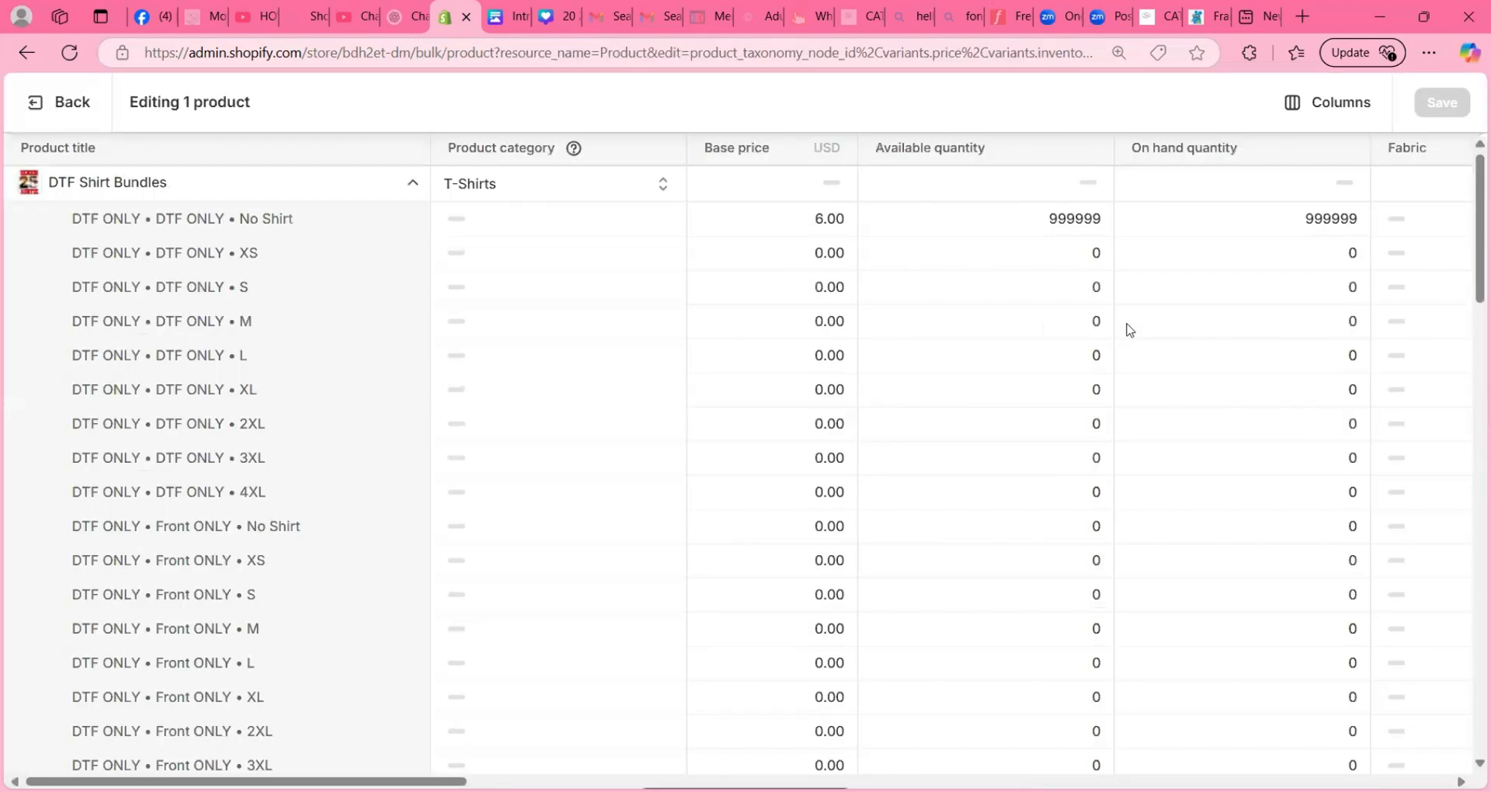
- Hide the Product category column in the bulk editor, keeping Base price and Inventory quantity, and go to the DTF & Shirt Bundle variants
click(1327, 109)
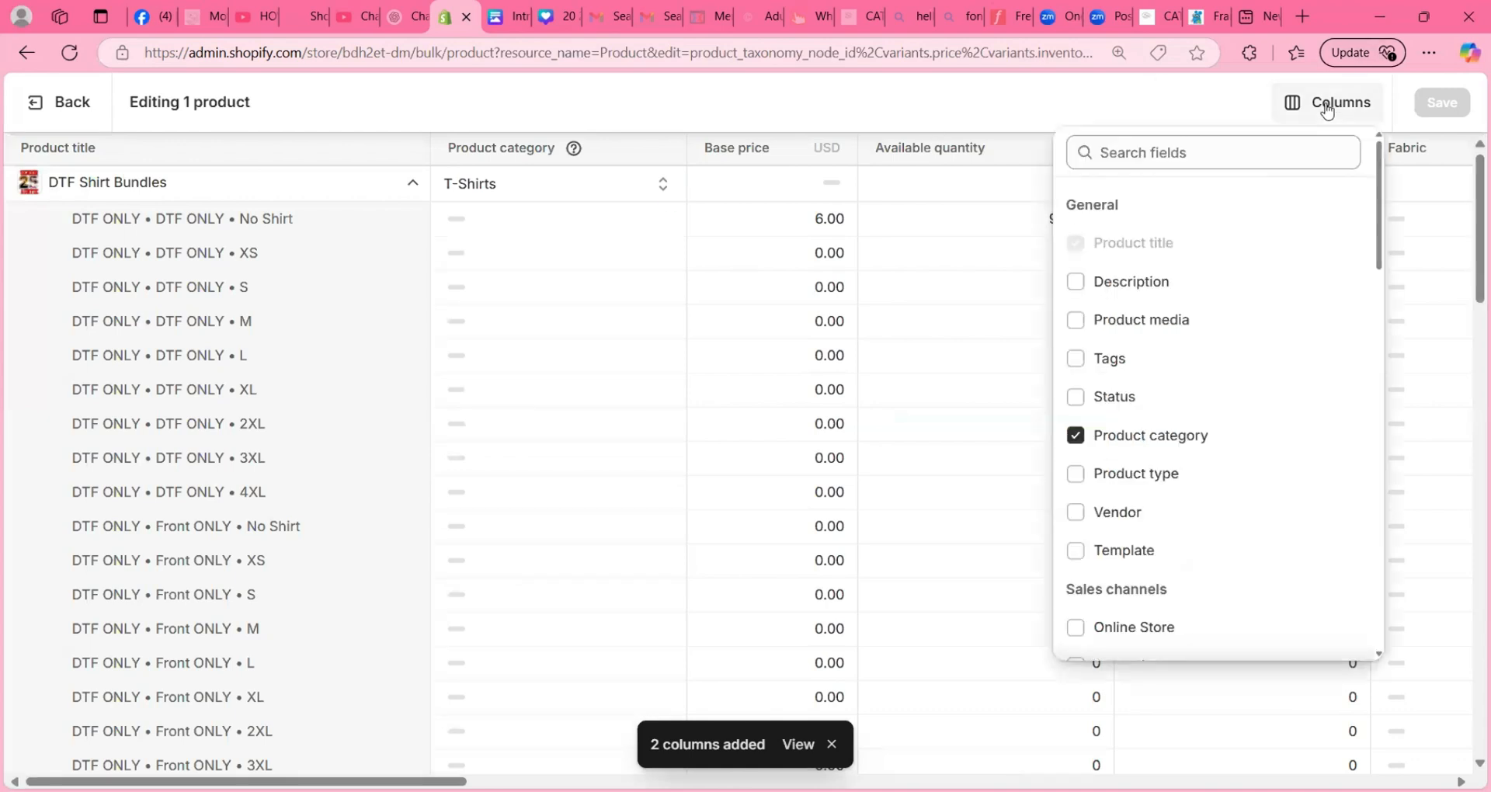
click(1076, 435)
scroll(1087, 445, down, 1)
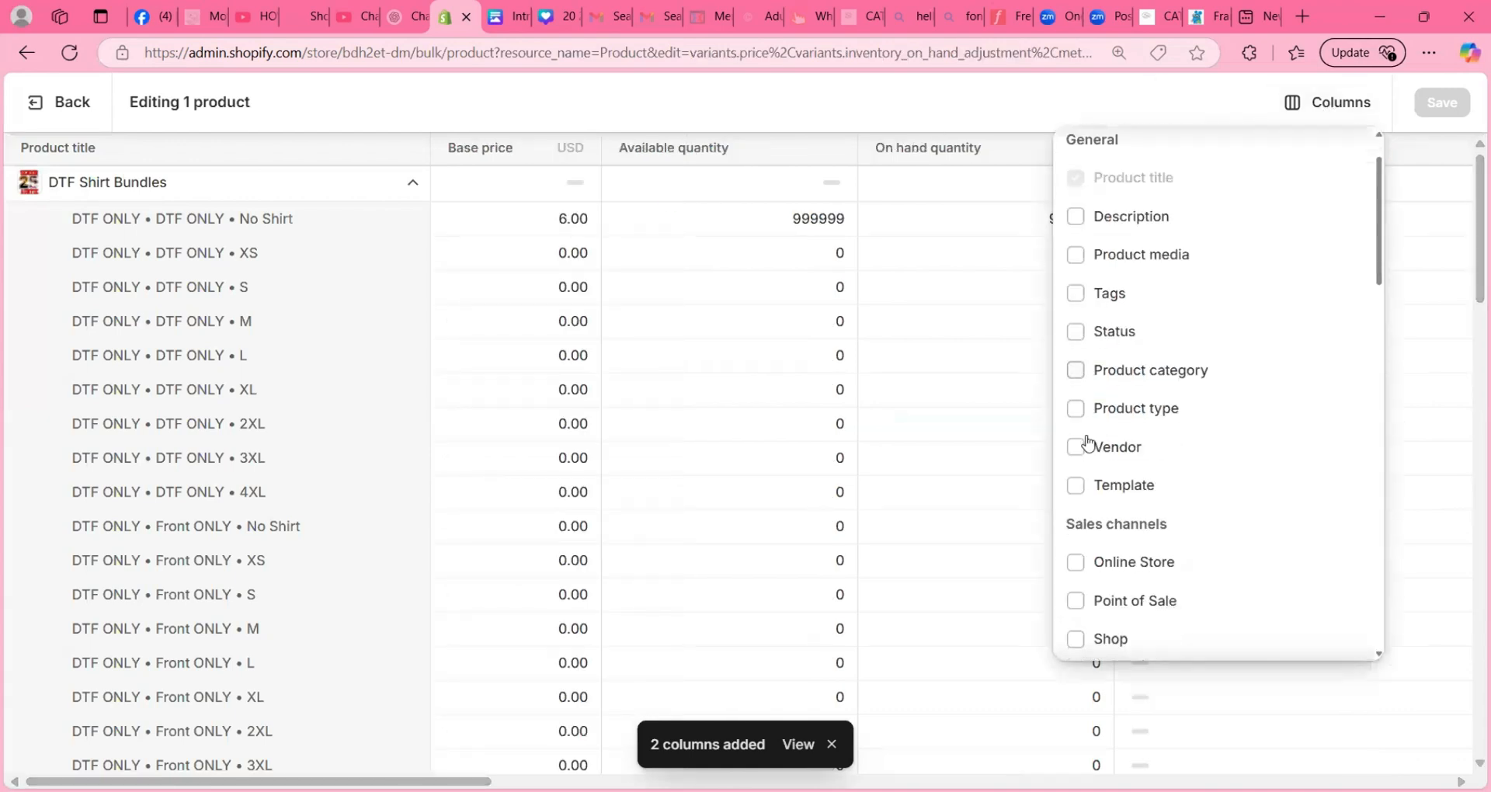
scroll(1087, 443, down, 6)
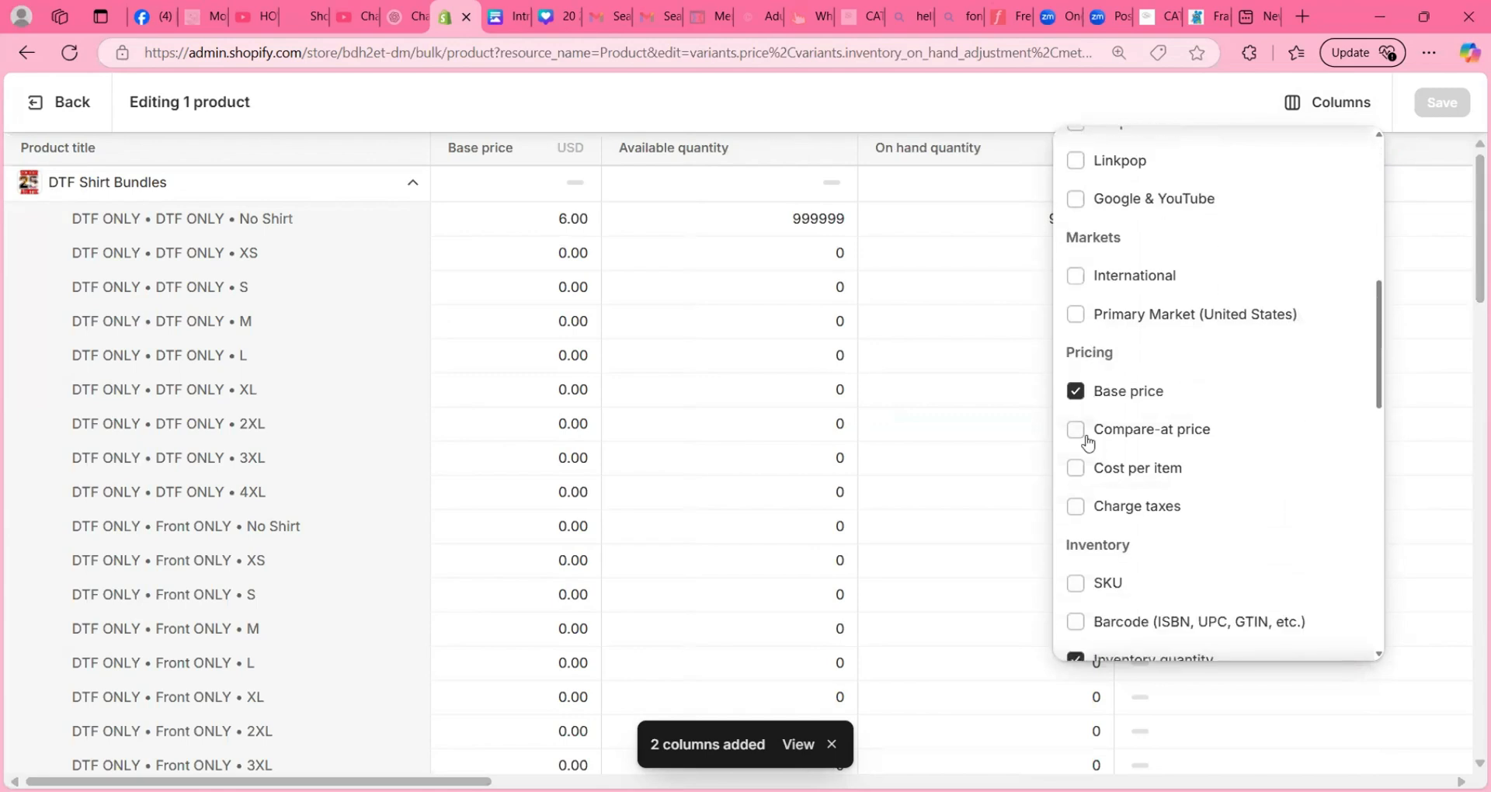
scroll(1088, 438, down, 4)
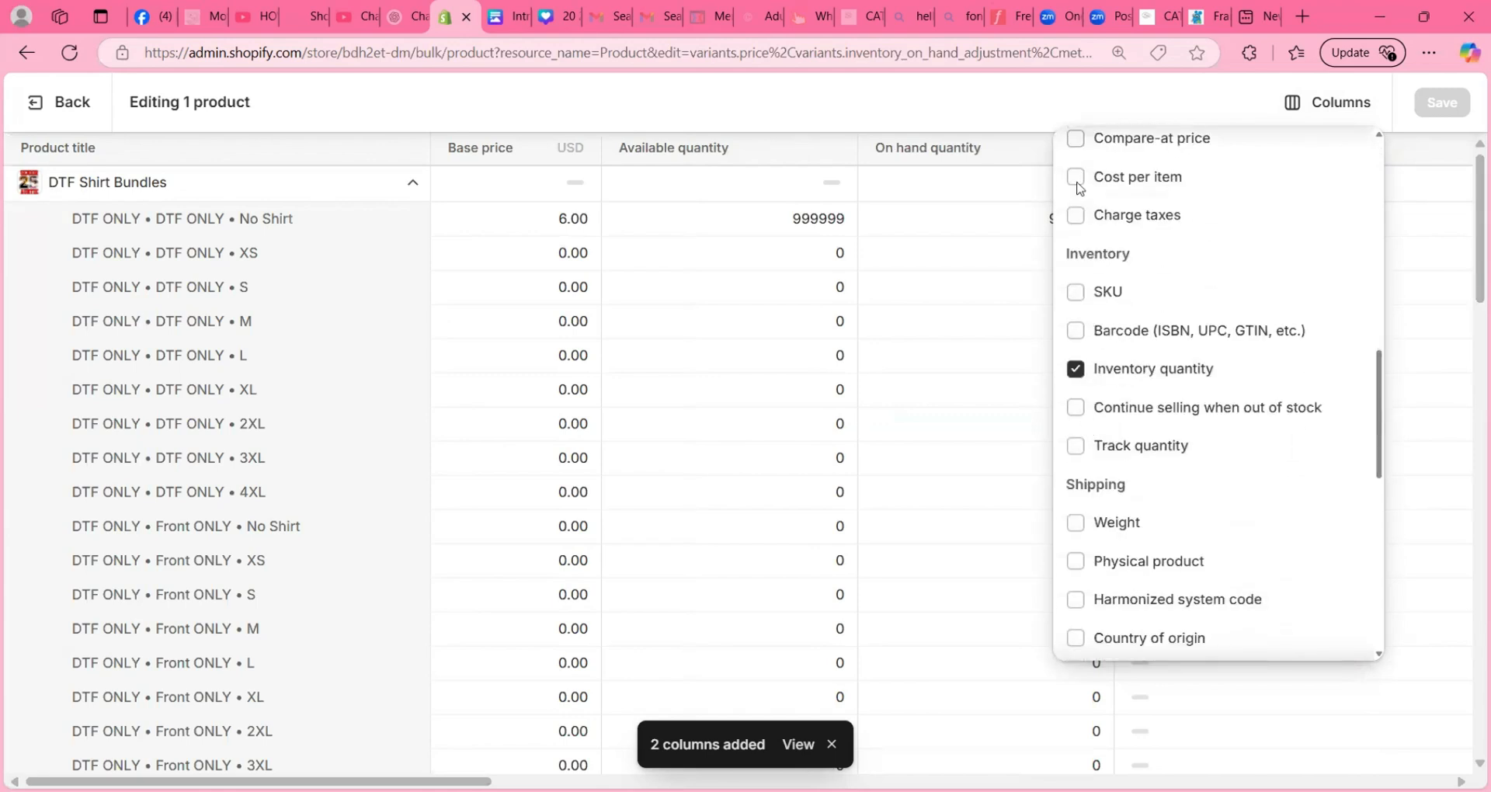
click(885, 115)
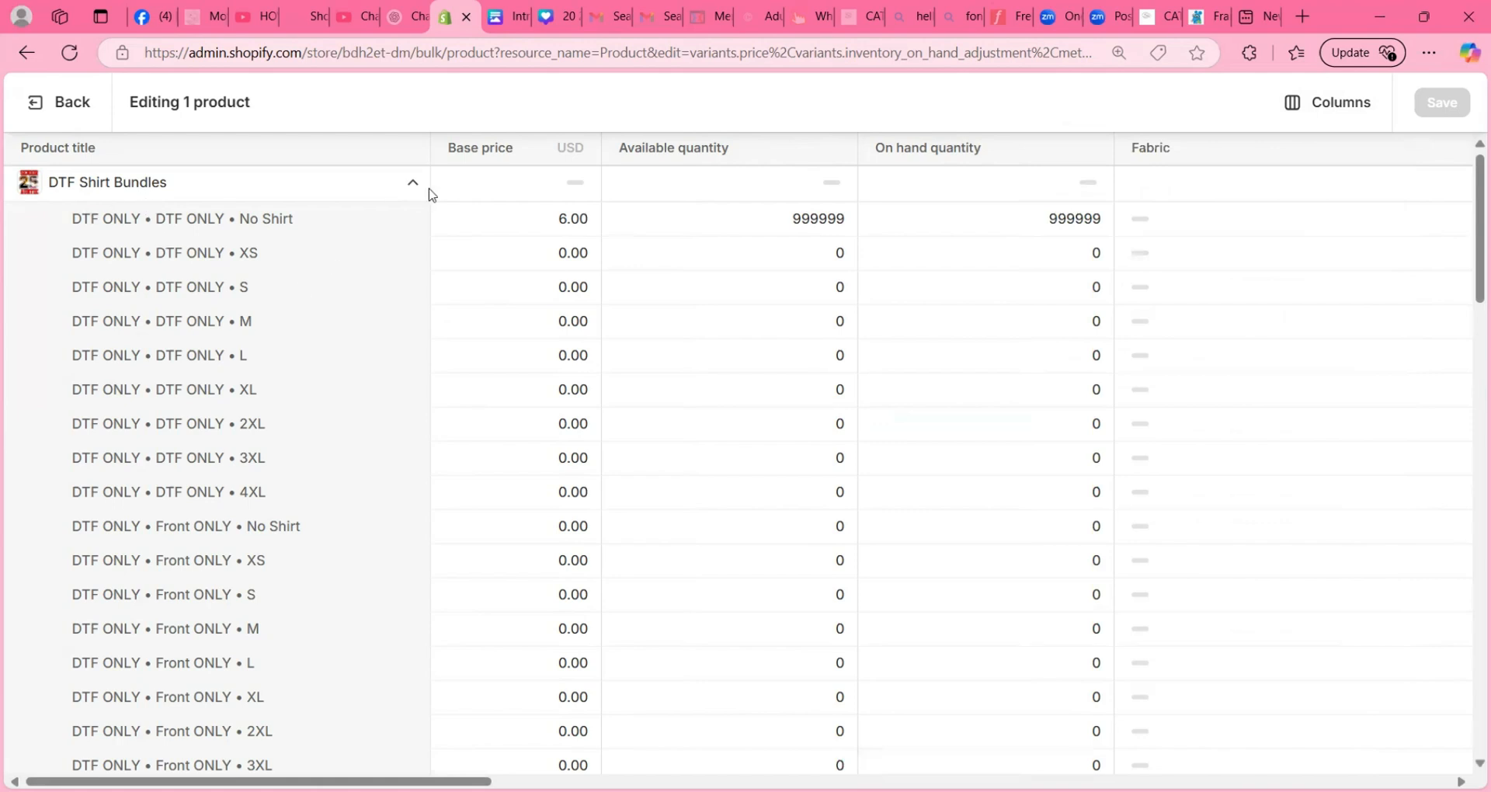
scroll(389, 233, down, 15)
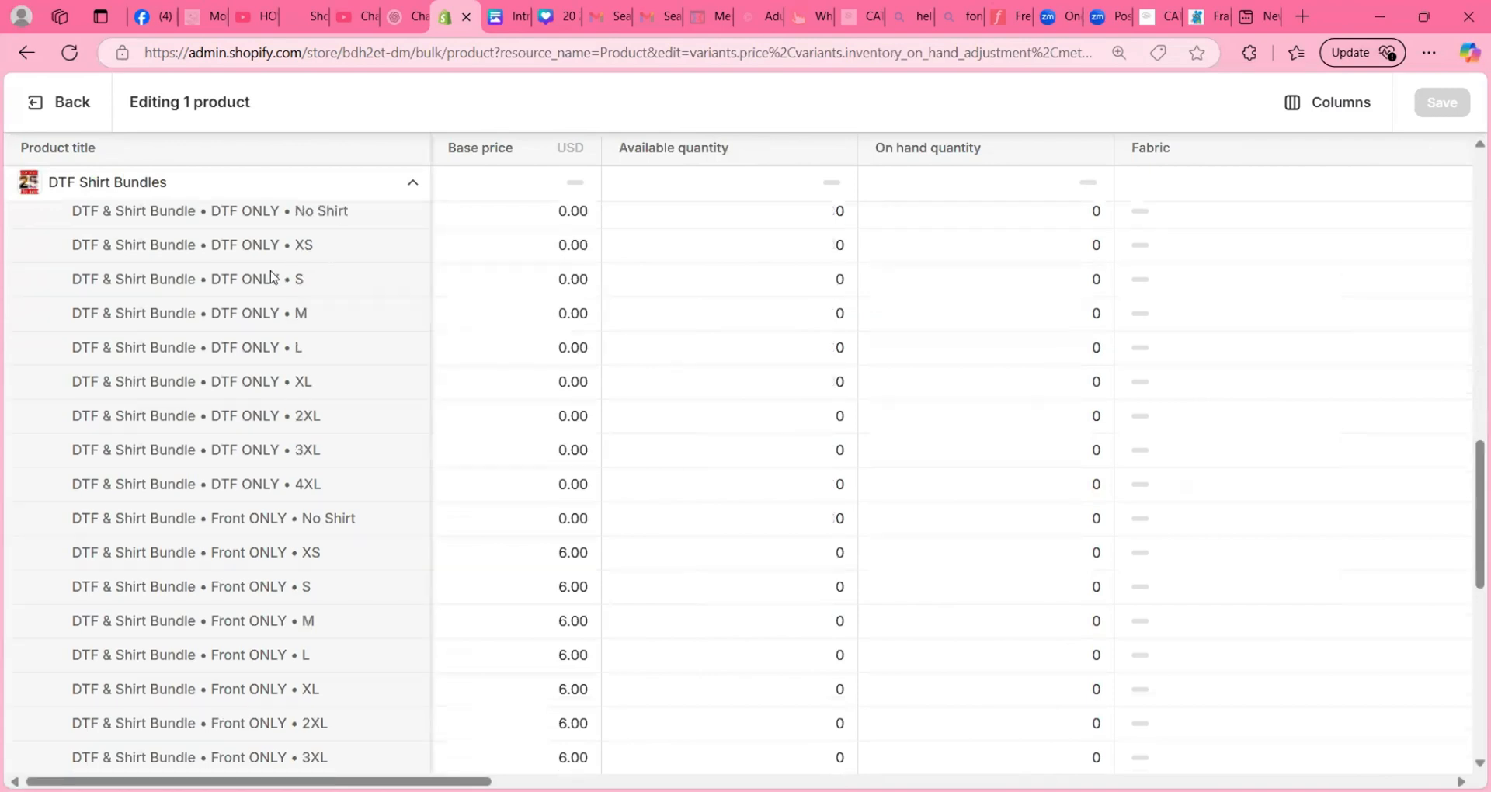
- Set the base price of the DTF & Shirt Bundle / Front ONLY variants from XS to XL to 25
scroll(147, 292, up, 2)
scroll(186, 310, down, 1)
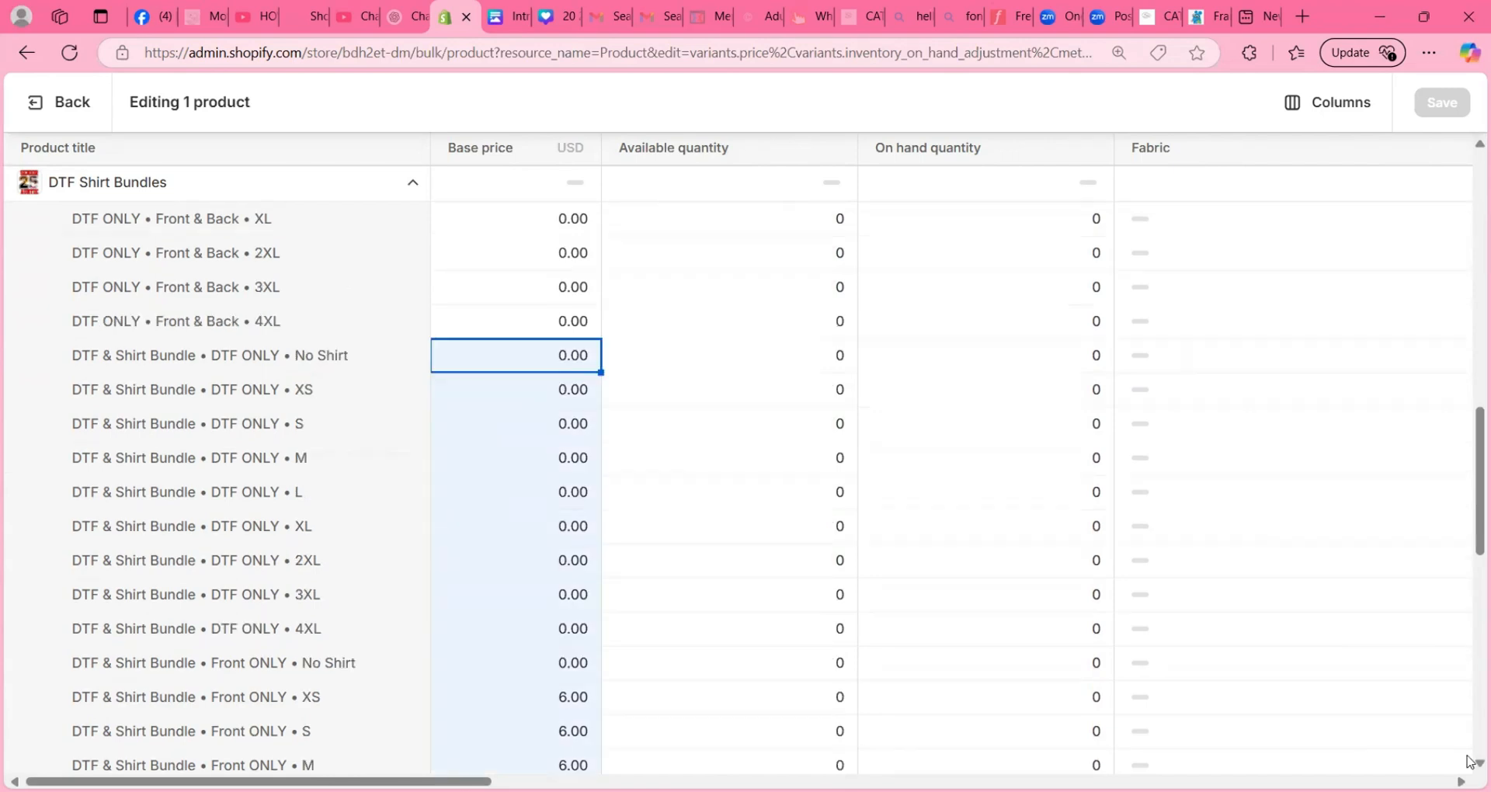
click(1476, 762)
click(1477, 762)
click(1477, 763)
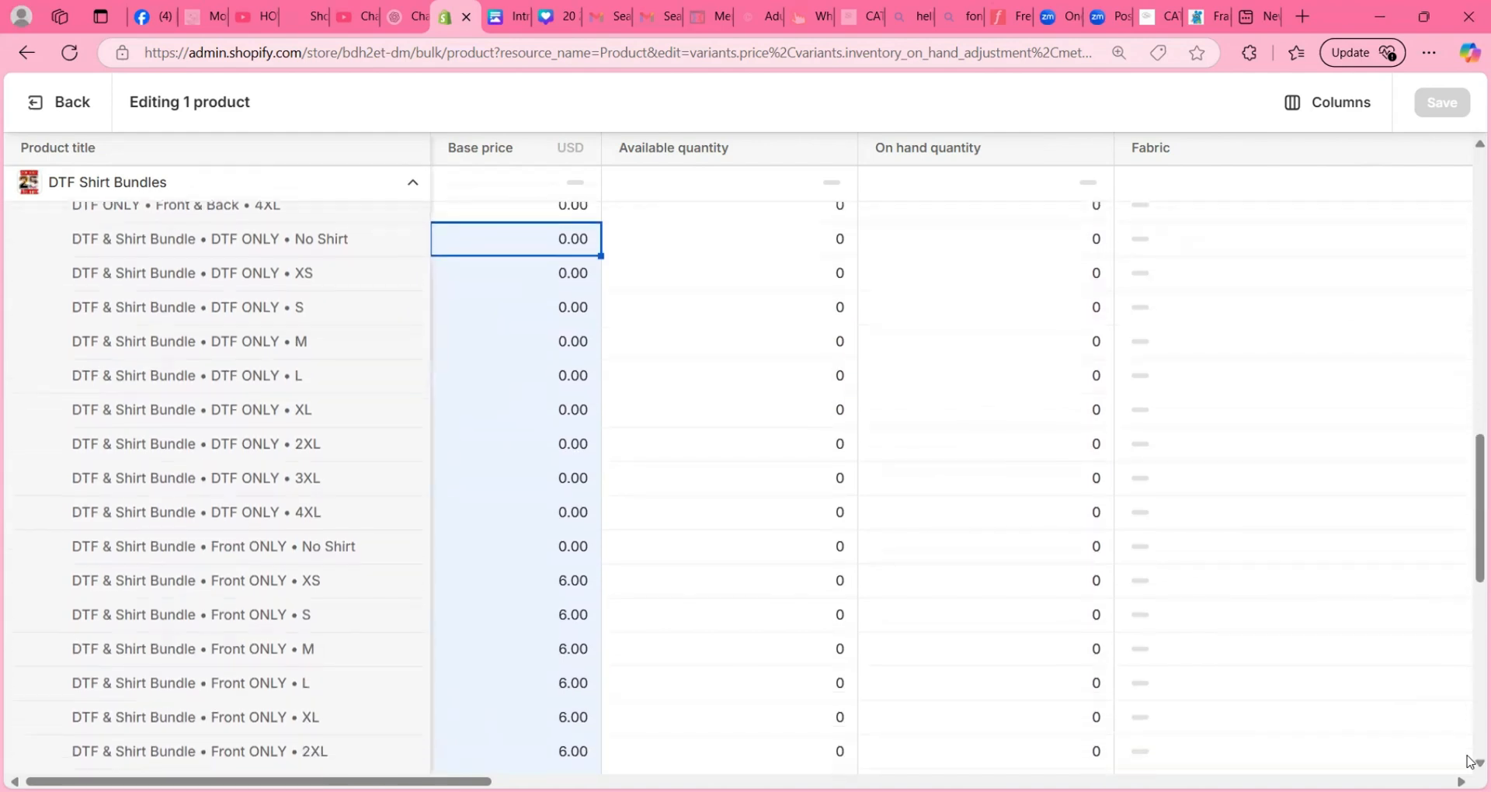
click(1476, 762)
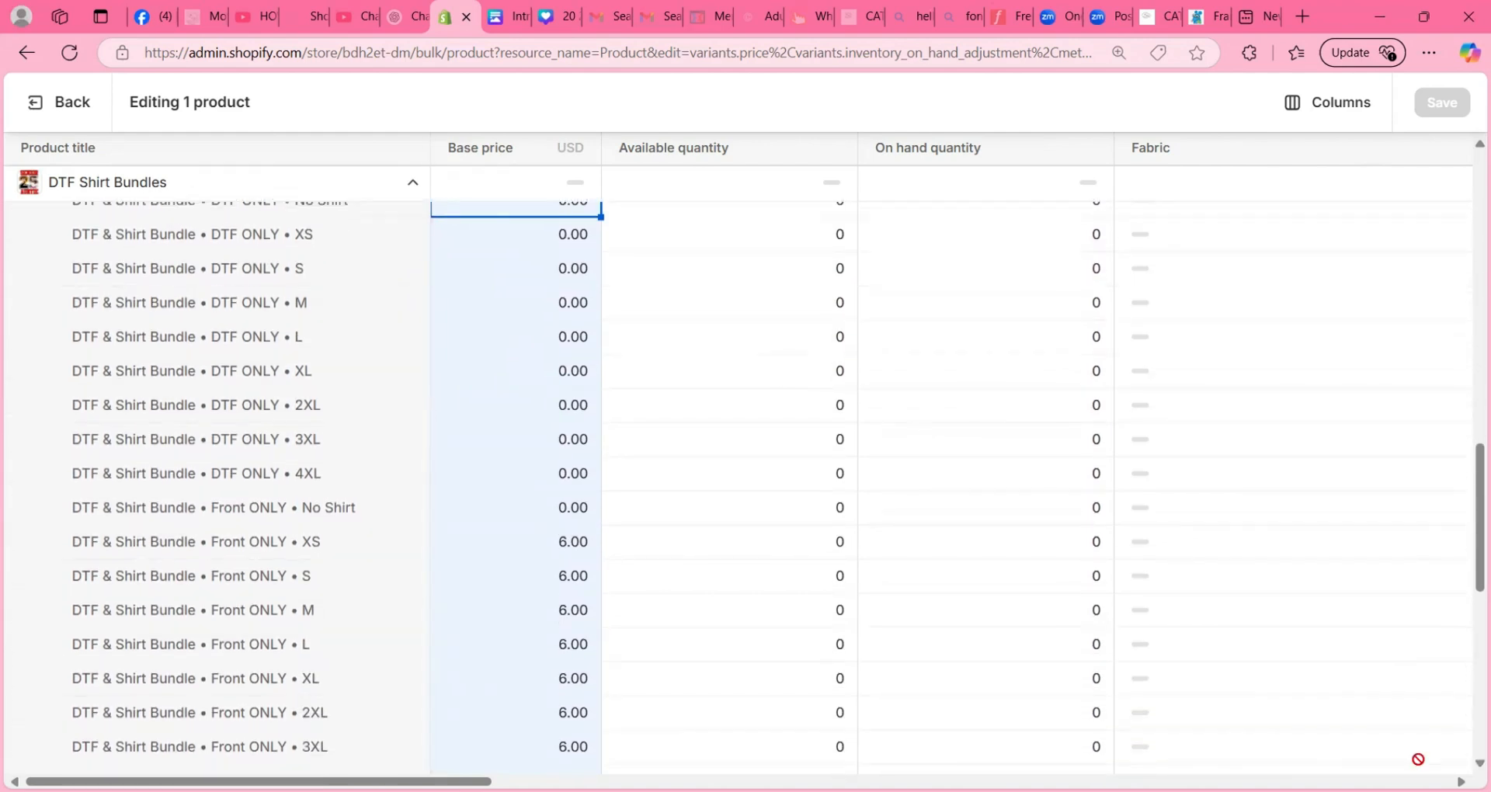
click(1478, 763)
click(1478, 762)
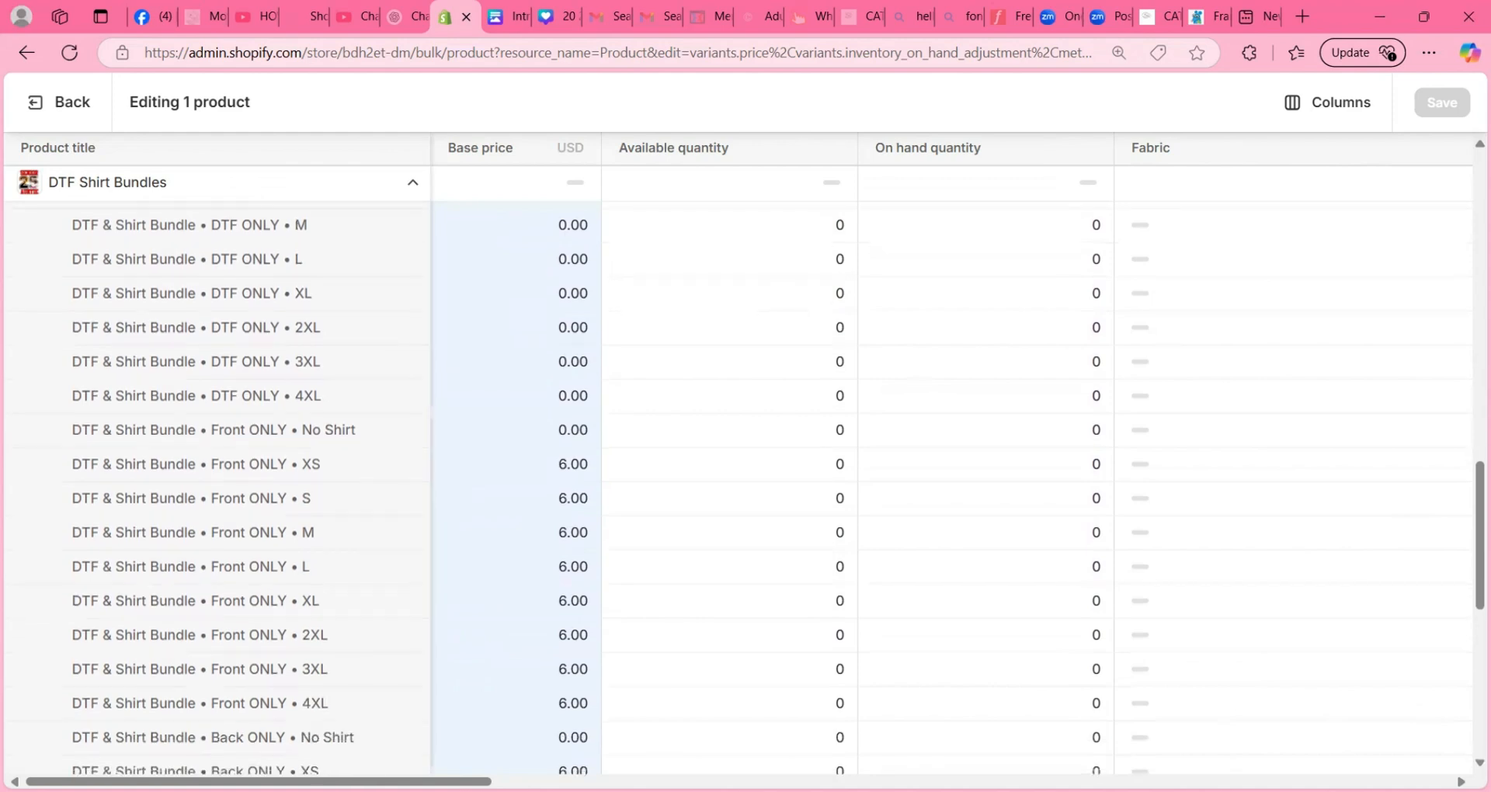
click(1478, 762)
click(1479, 762)
click(1478, 762)
click(1478, 762)
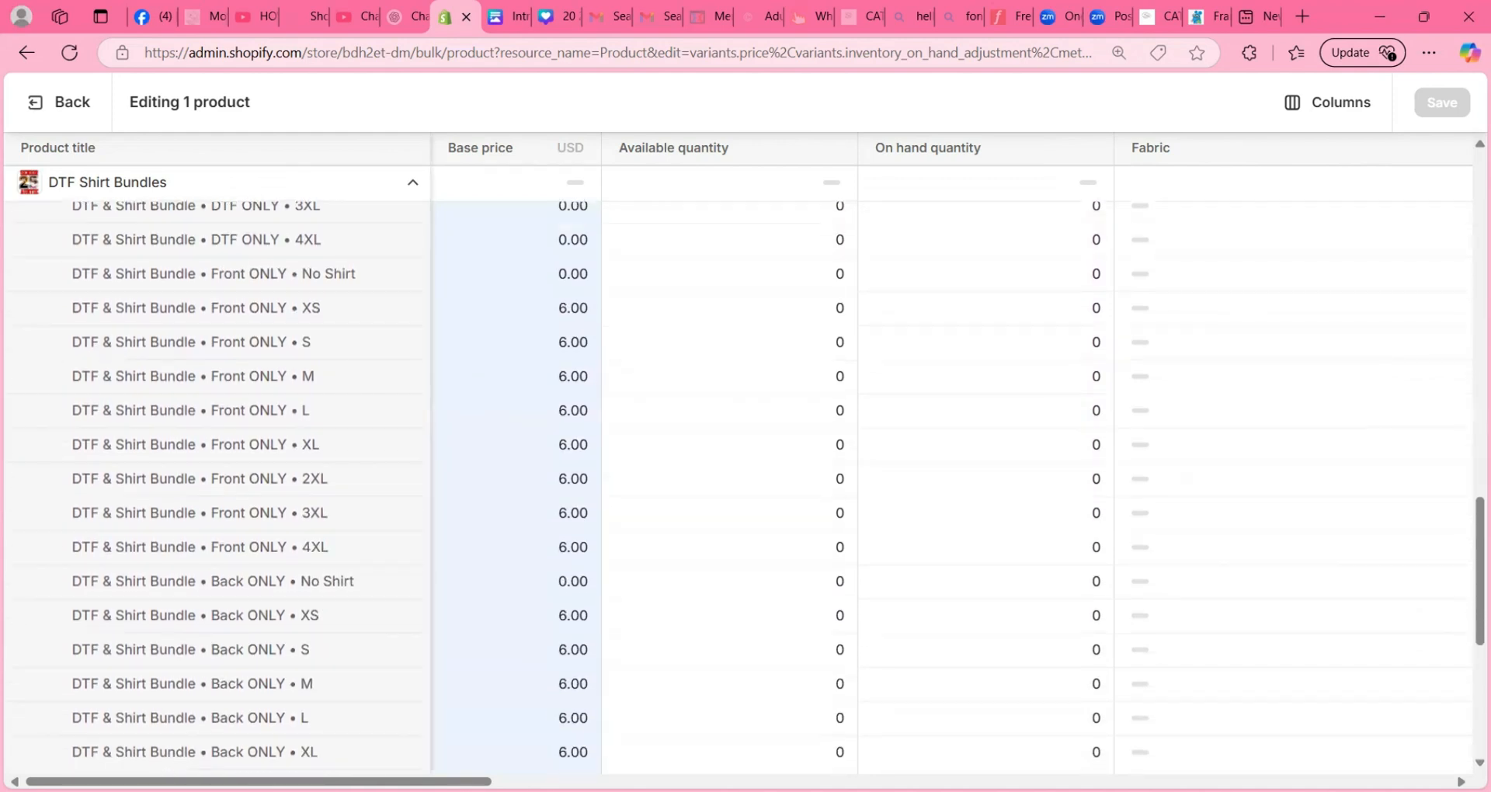
click(1478, 762)
click(1478, 763)
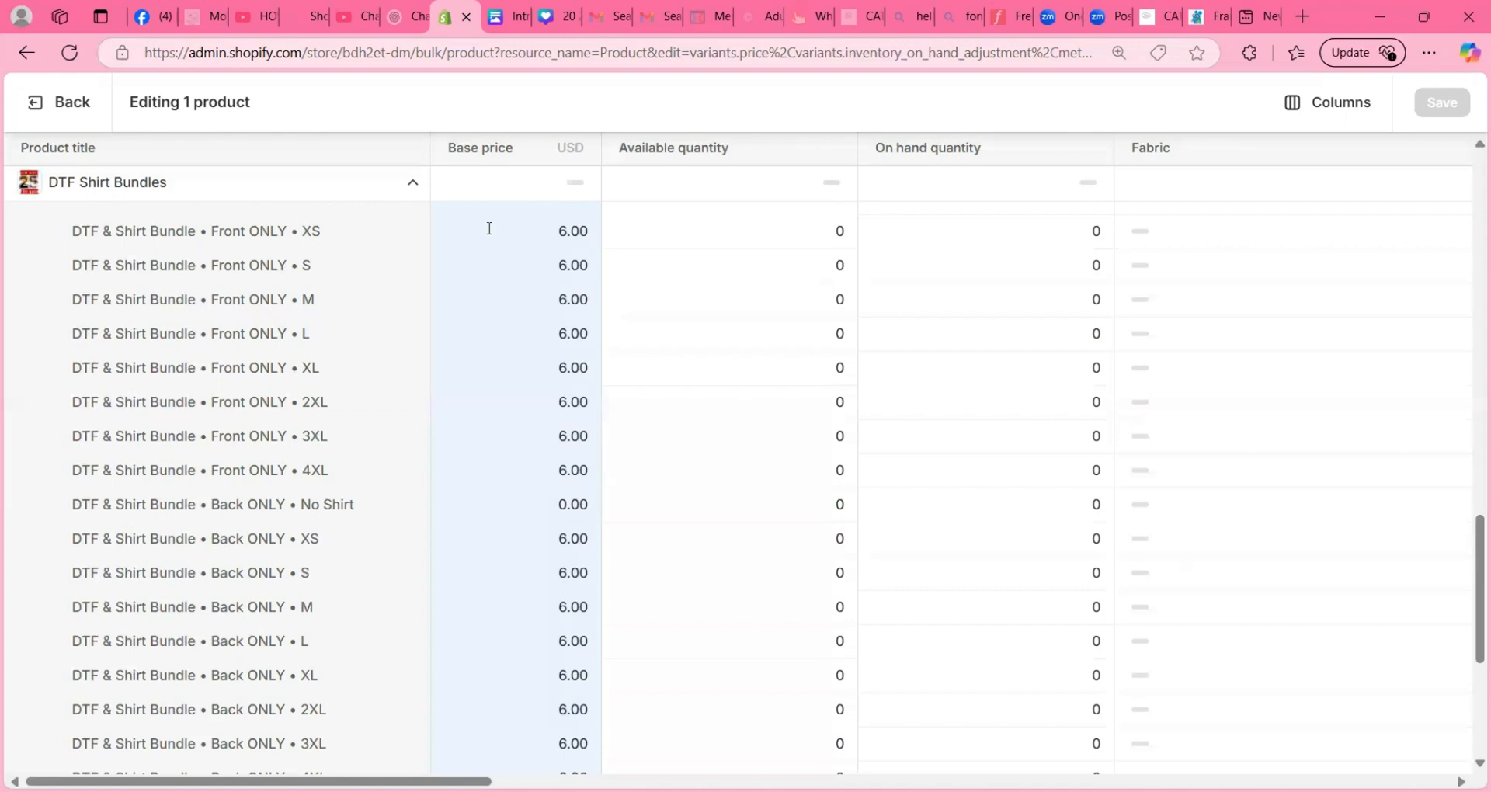
click(530, 230)
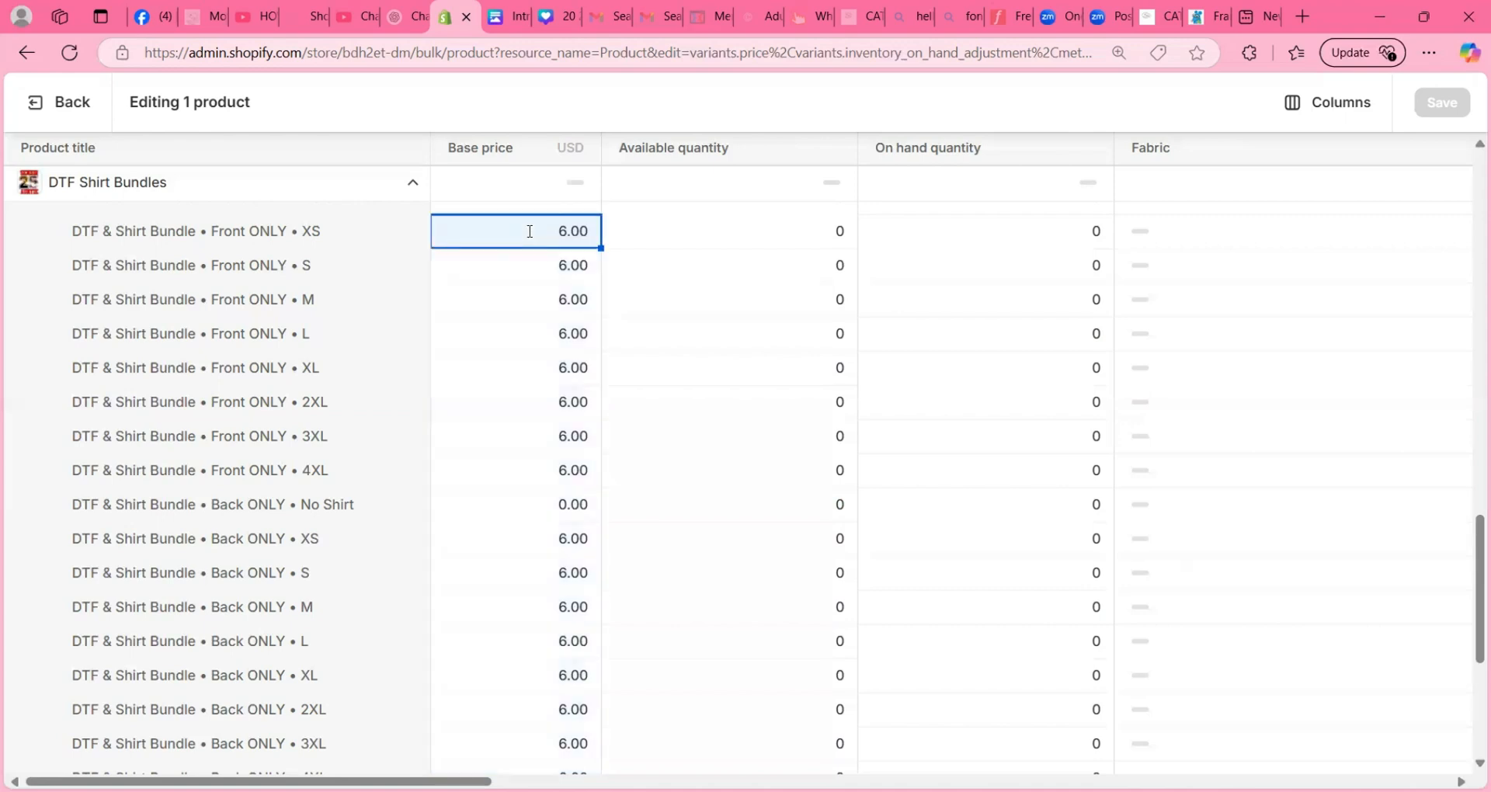
click(530, 231)
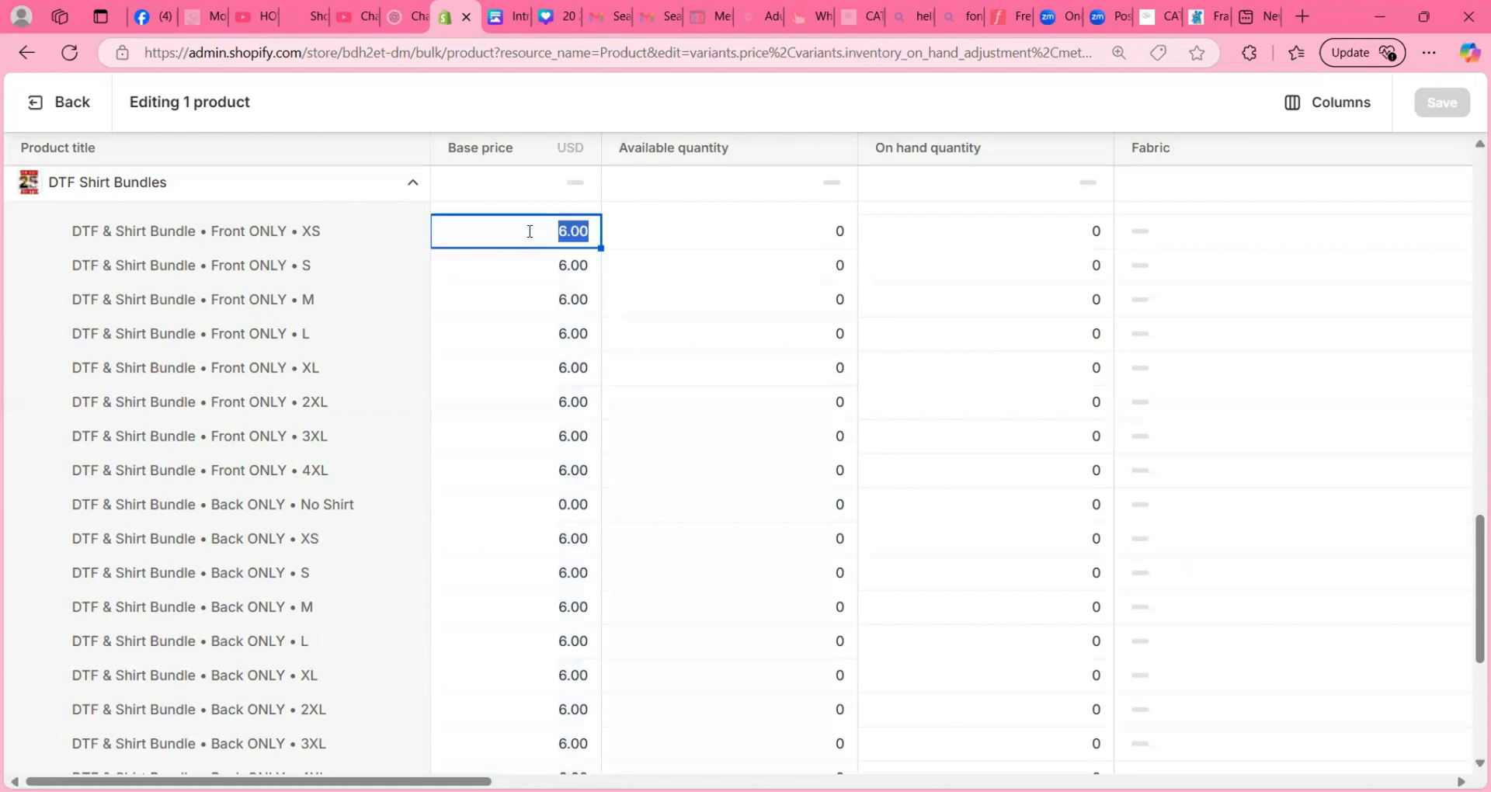
shift+click(472, 362)
text(25)
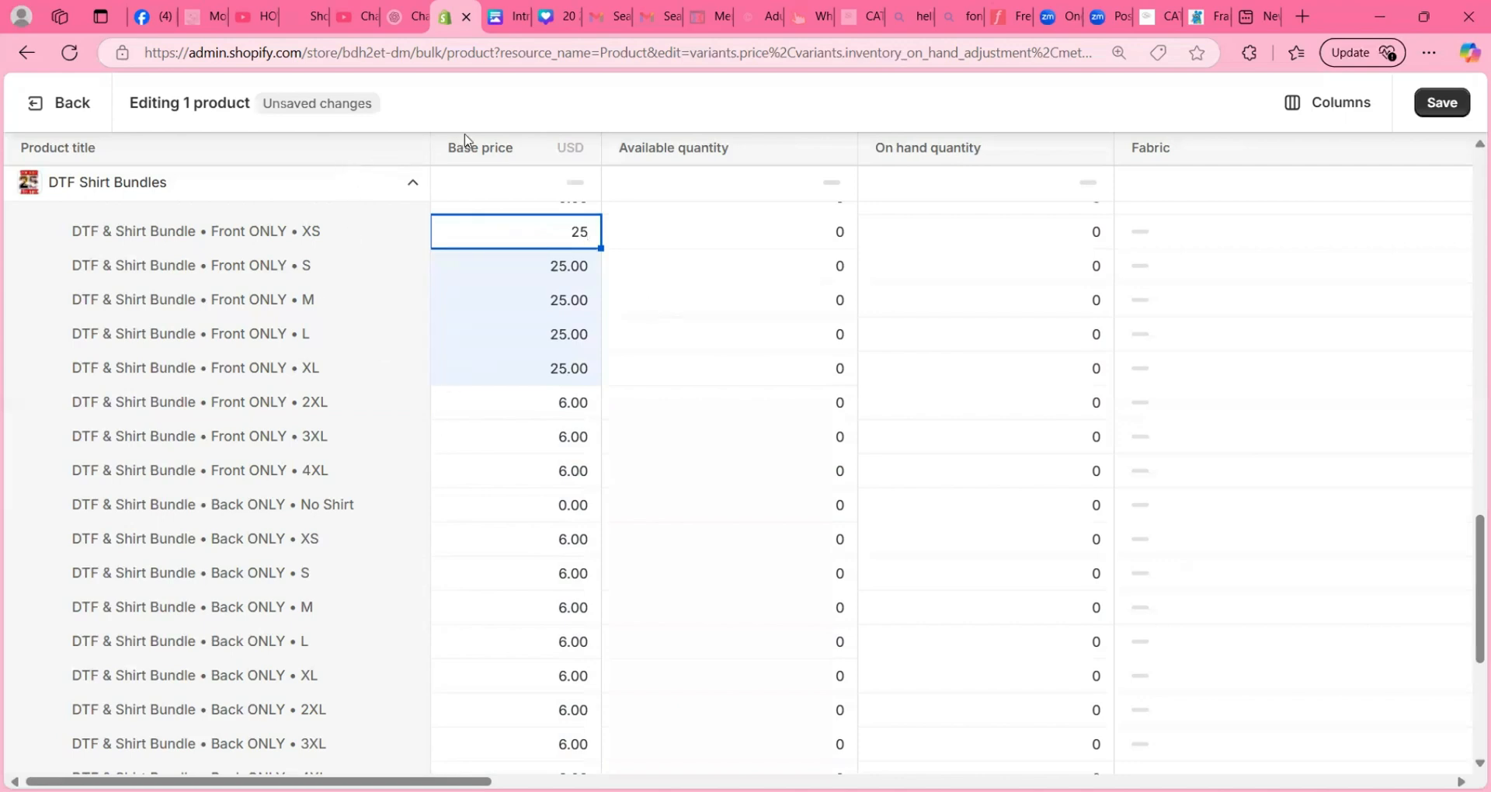
click(487, 119)
- Set the base price of the DTF & Shirt Bundle / Front ONLY variants 2XL, 3XL and 4XL to 30
click(526, 402)
shift+click(523, 464)
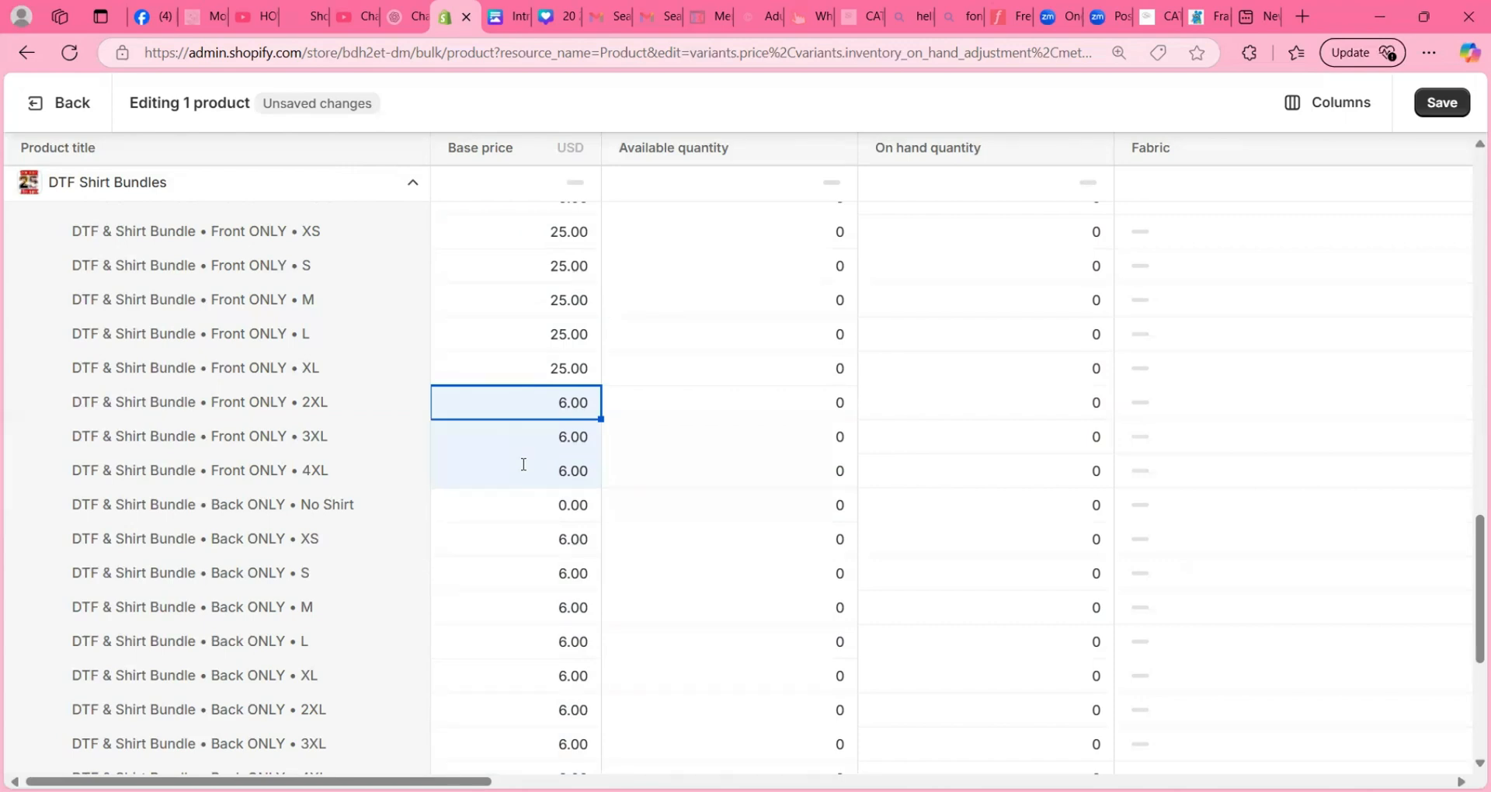
text(30)
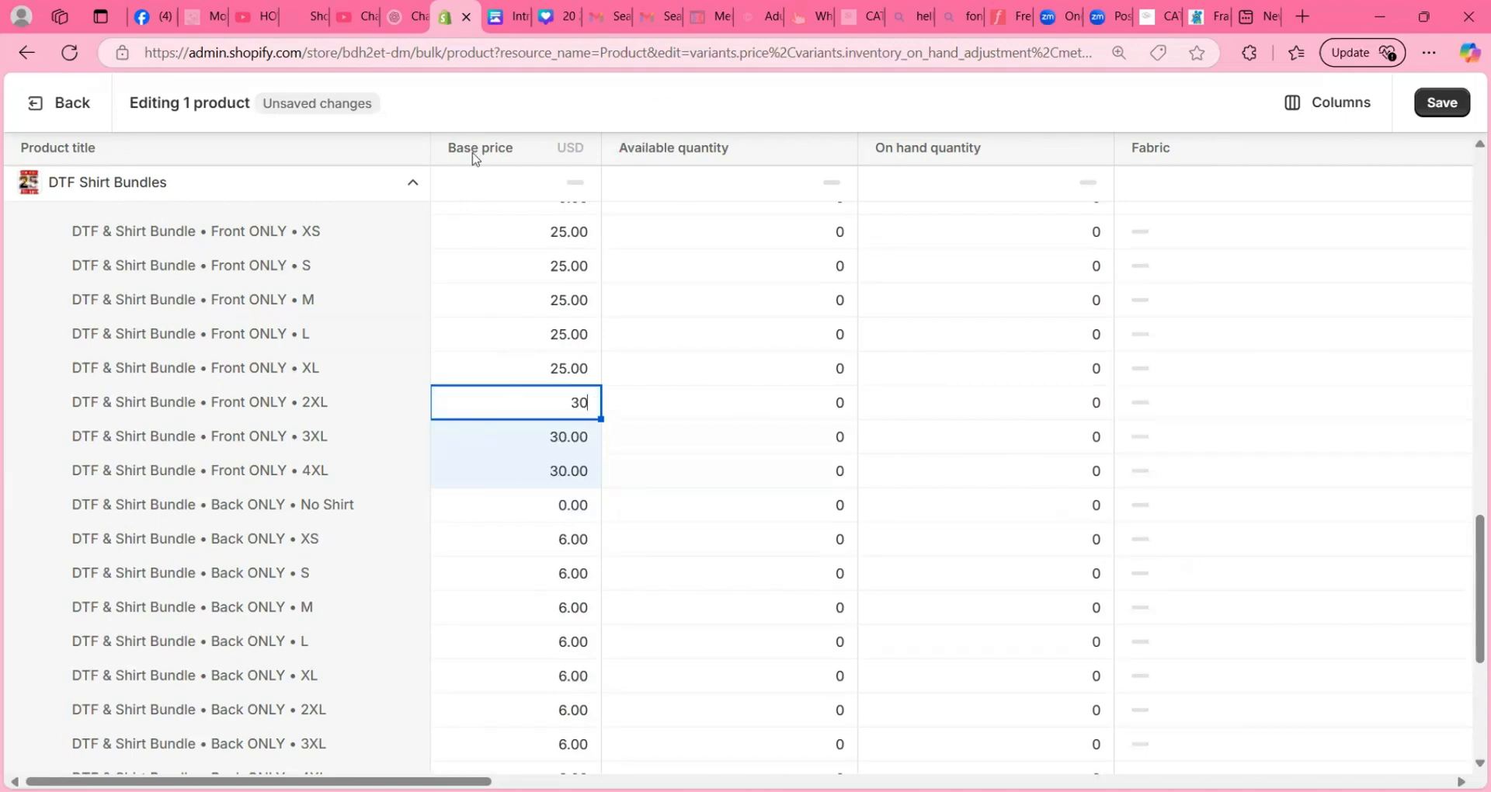
key(Return)
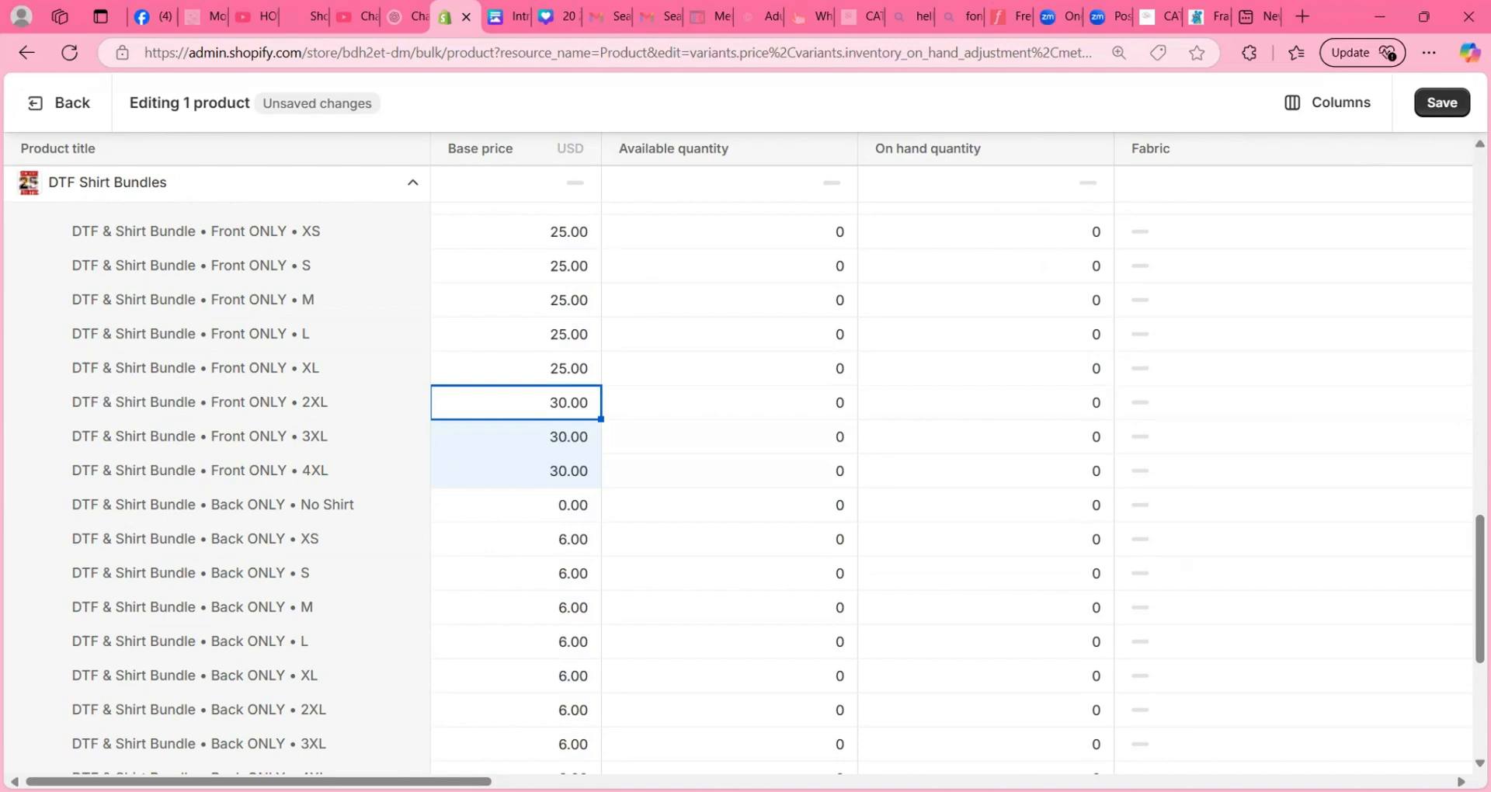
- Set the base price of the DTF & Shirt Bundle / Back ONLY variants from XS to XL to 25
scroll(745, 466, down, 3)
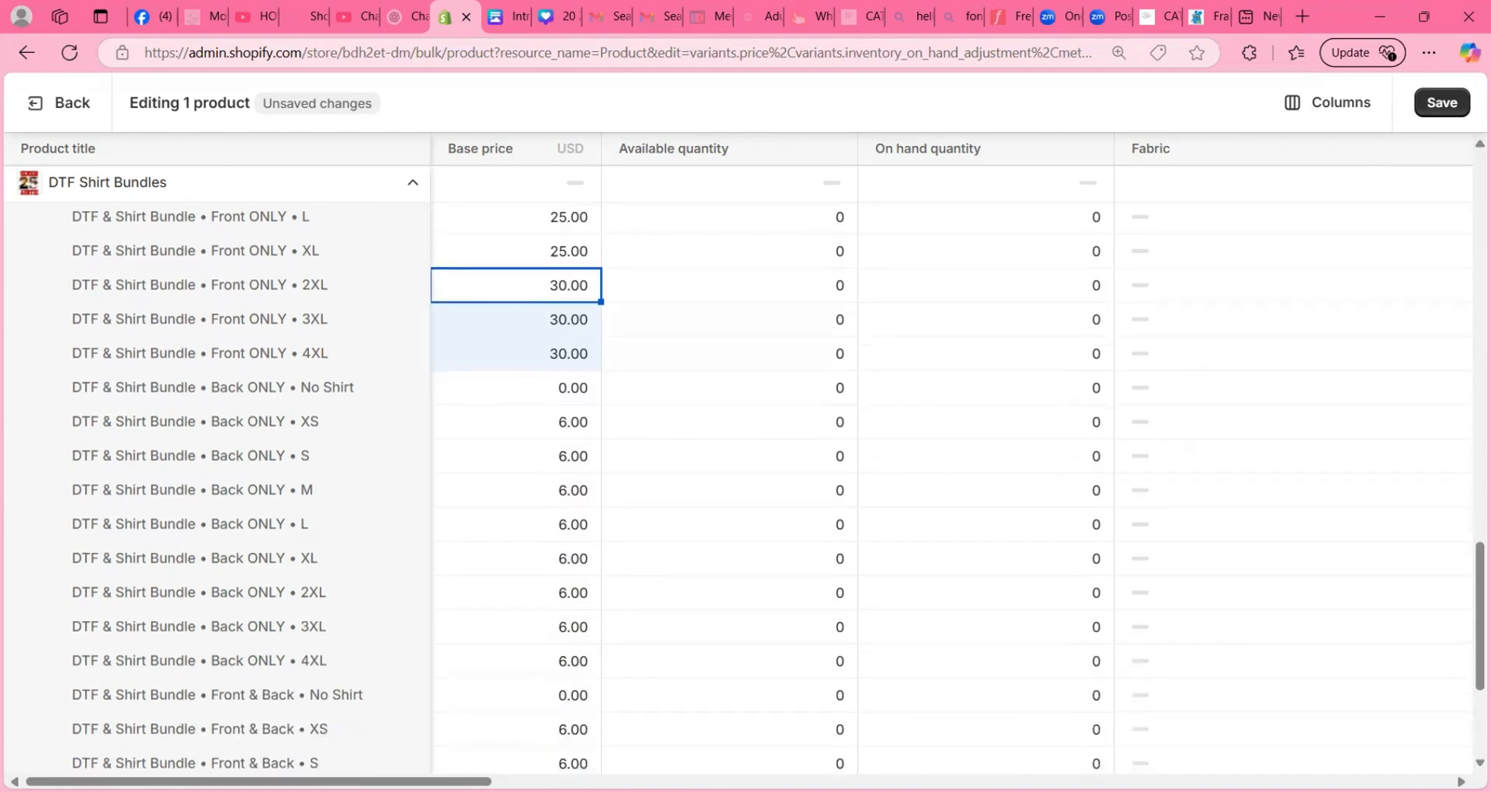
scroll(746, 466, down, 1)
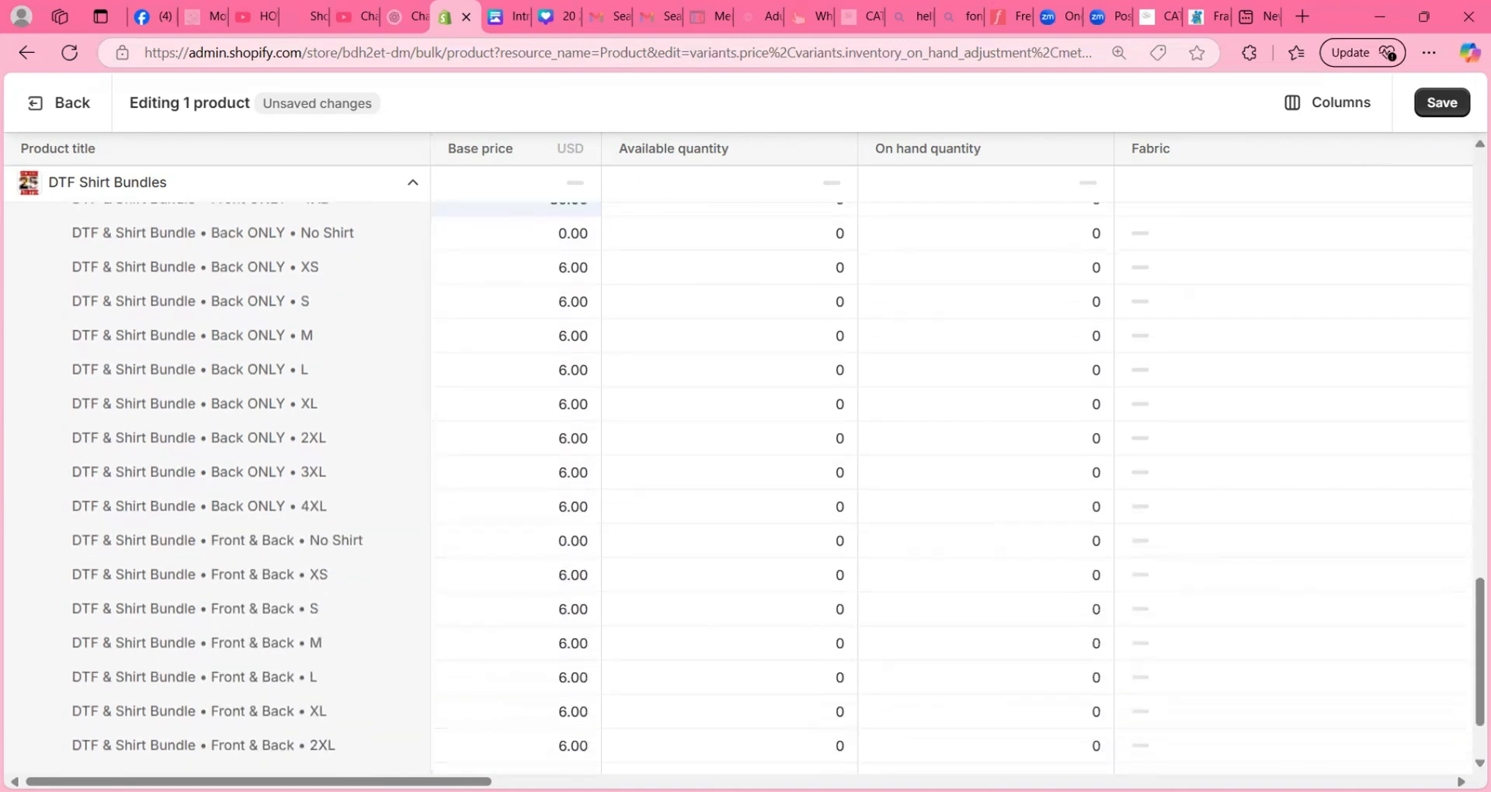
scroll(746, 466, down, 1)
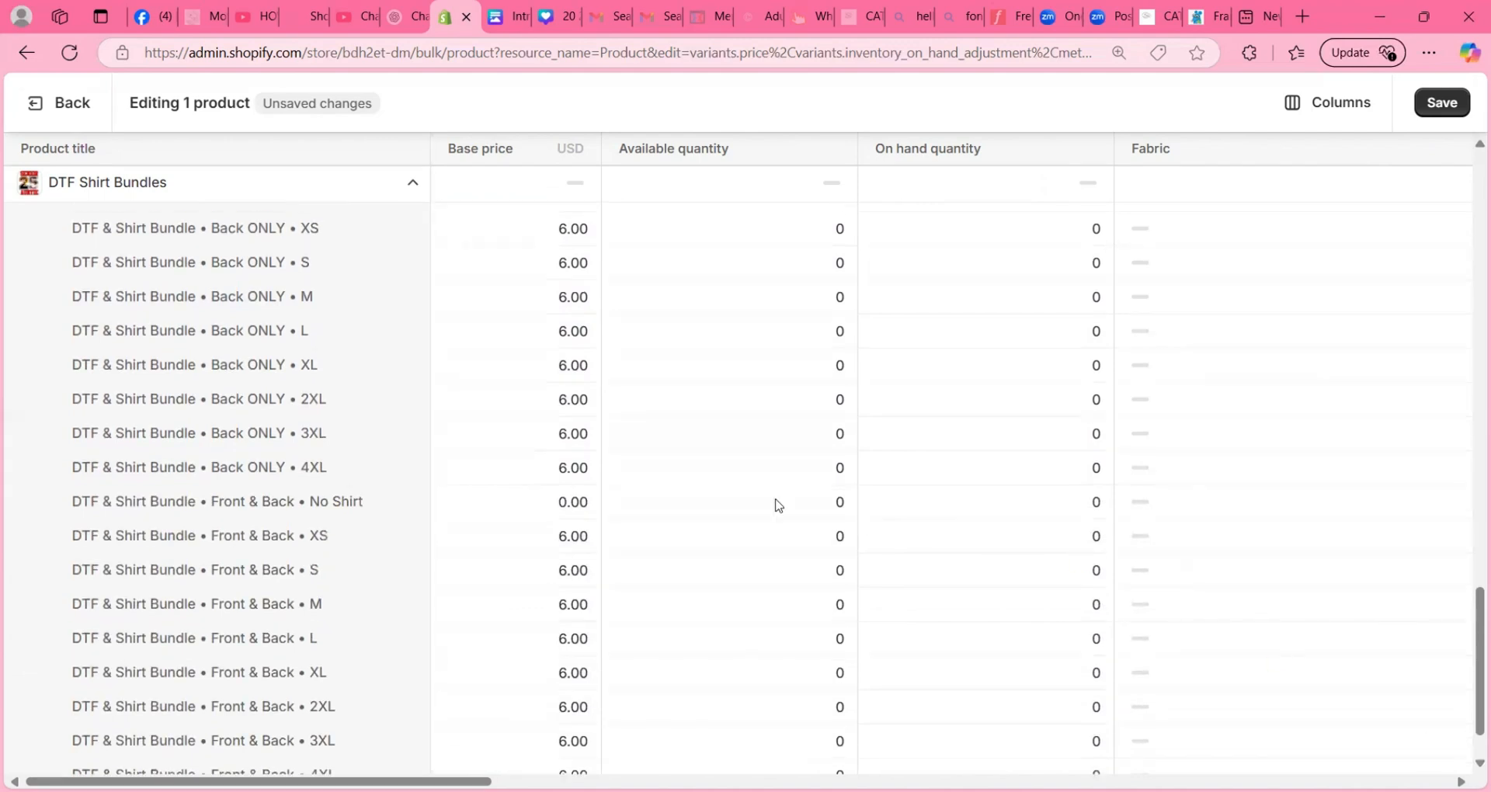
click(510, 232)
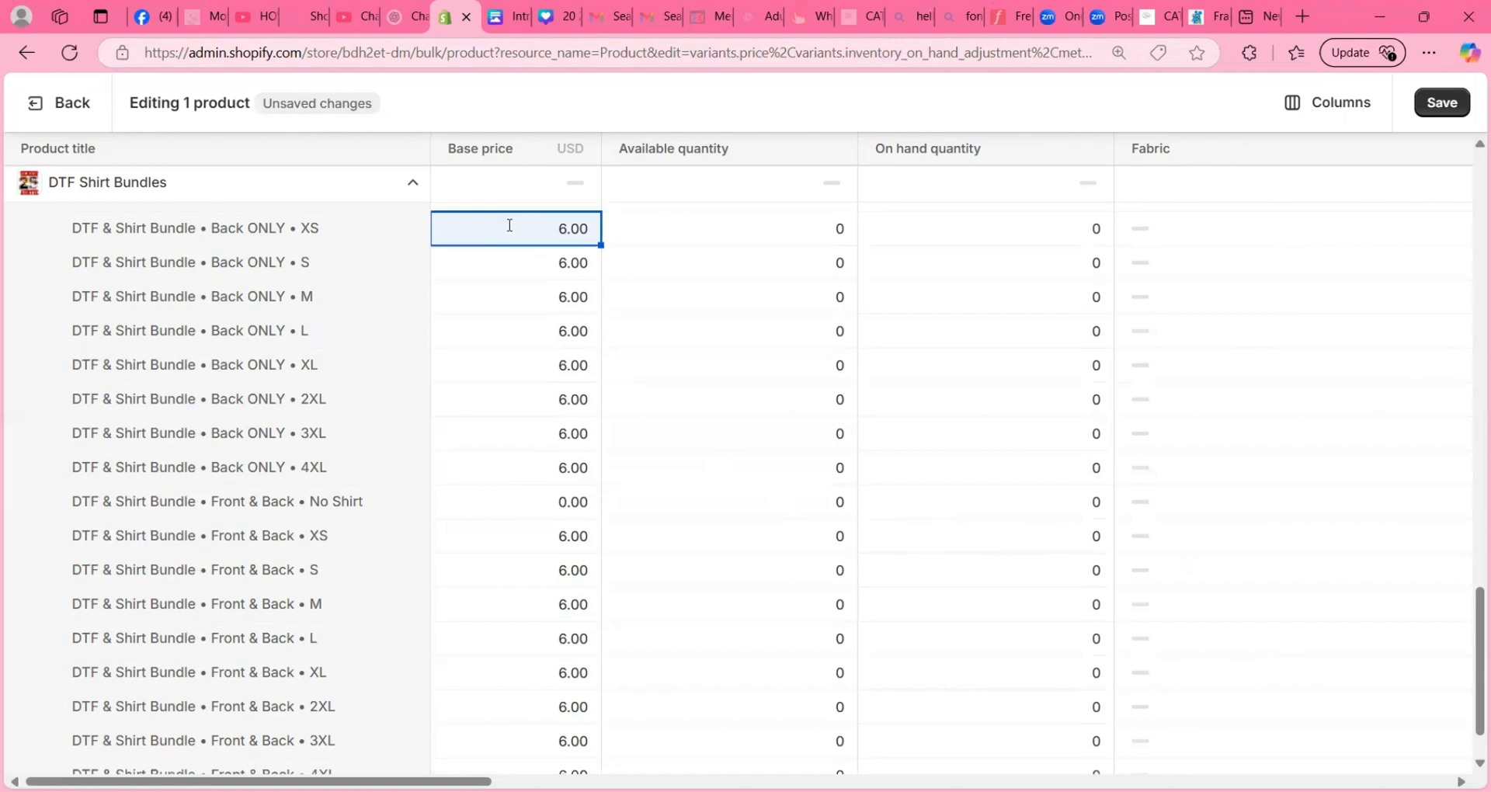
shift+click(490, 363)
text(25)
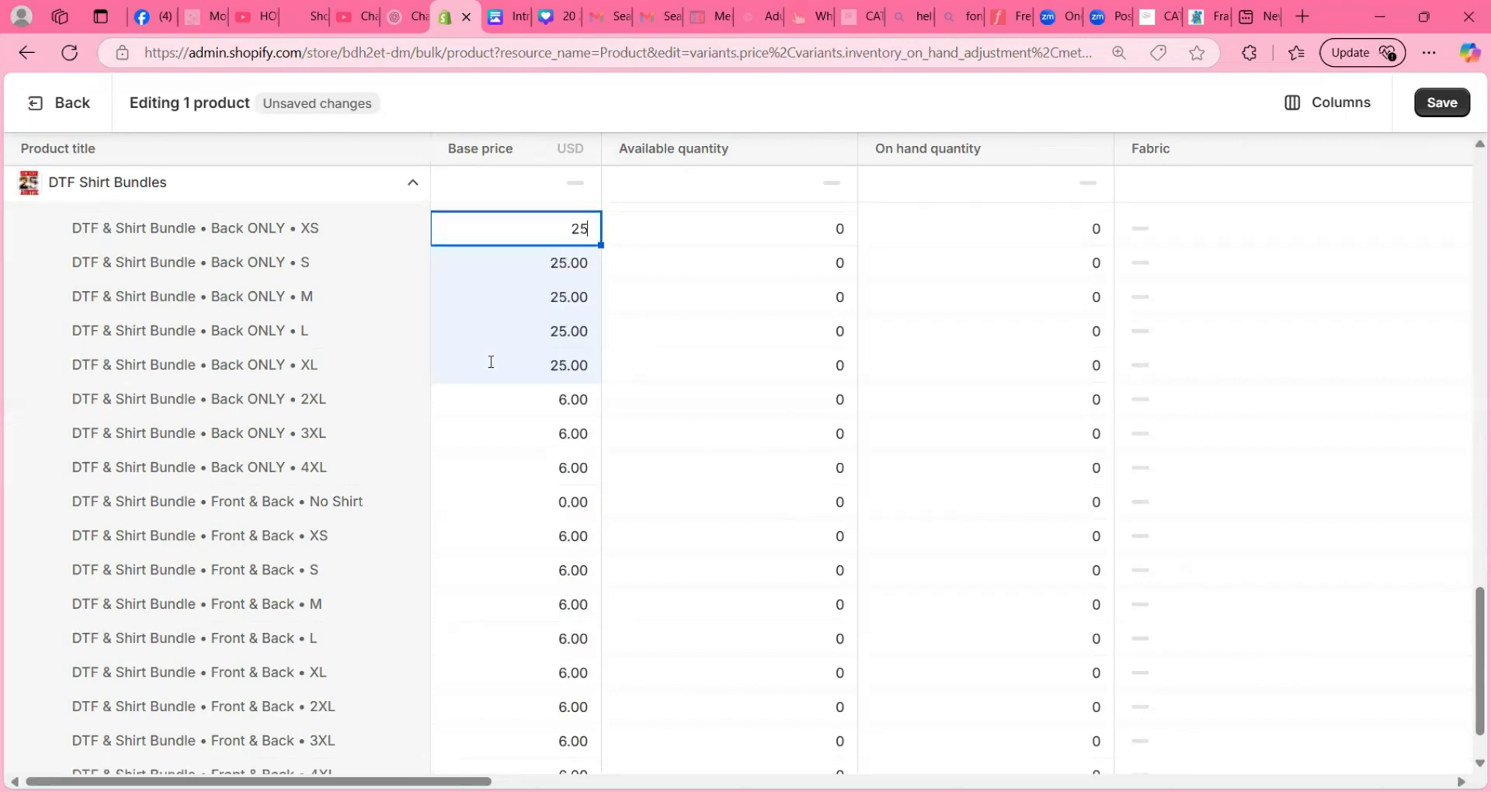
- Set the base price of the DTF & Shirt Bundle / Back ONLY variants 2XL, 3XL and 4XL to 30
click(501, 403)
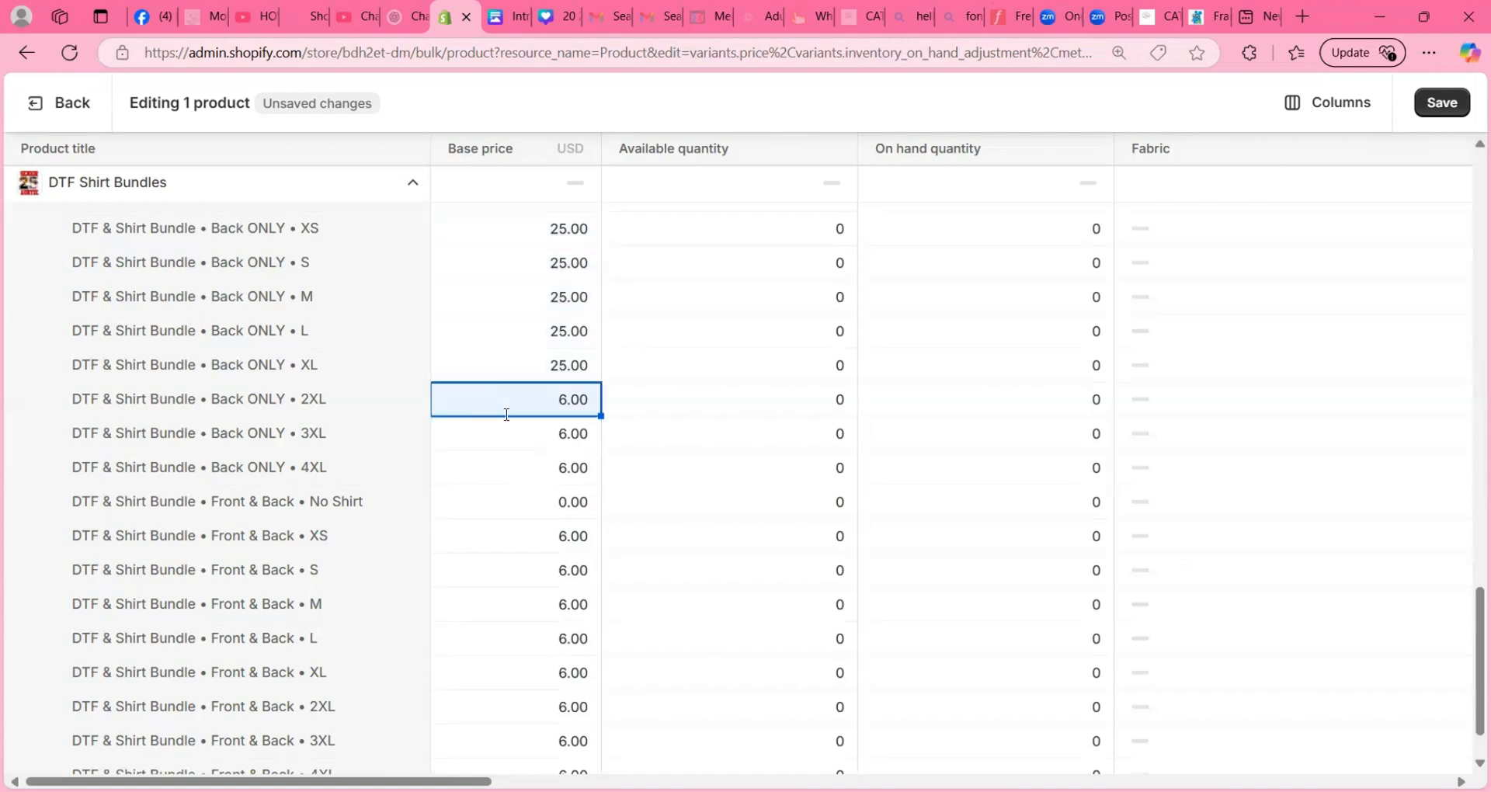
shift+click(514, 468)
text(30)
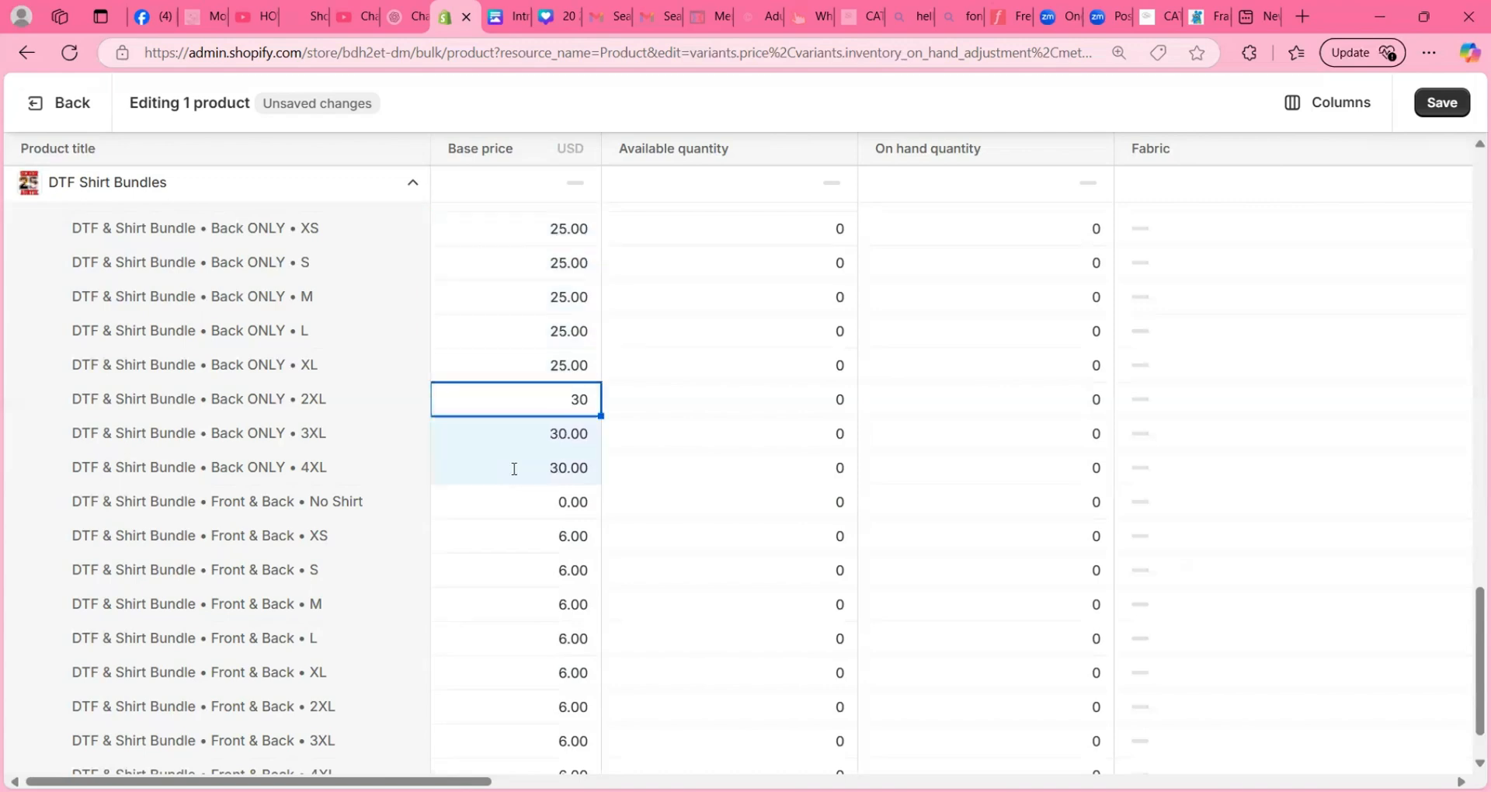
click(1115, 110)
- Set the base price of the DTF & Shirt Bundle / Front & Back variants from XS to XL to 30
scroll(745, 466, down, 2)
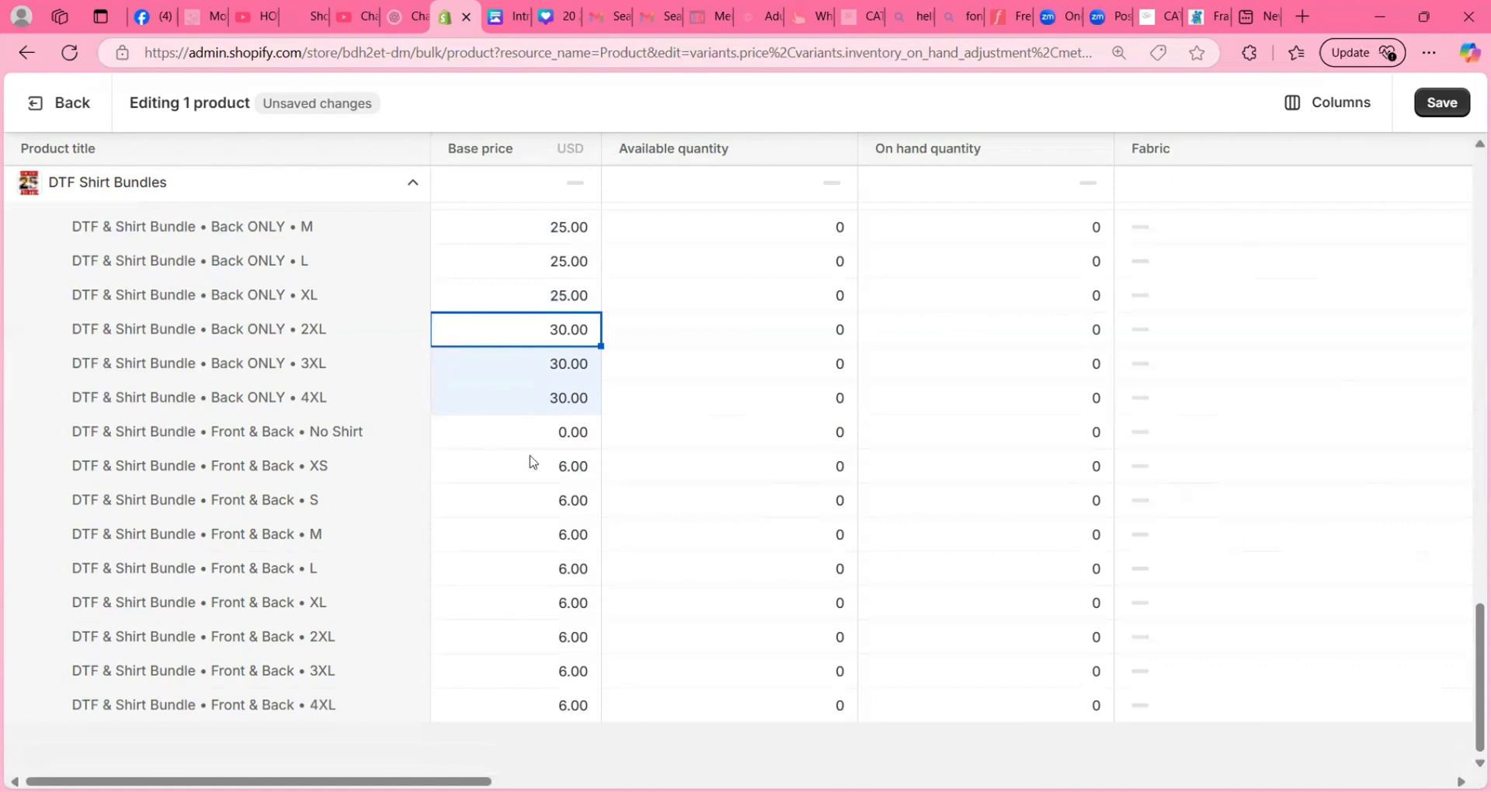
click(512, 433)
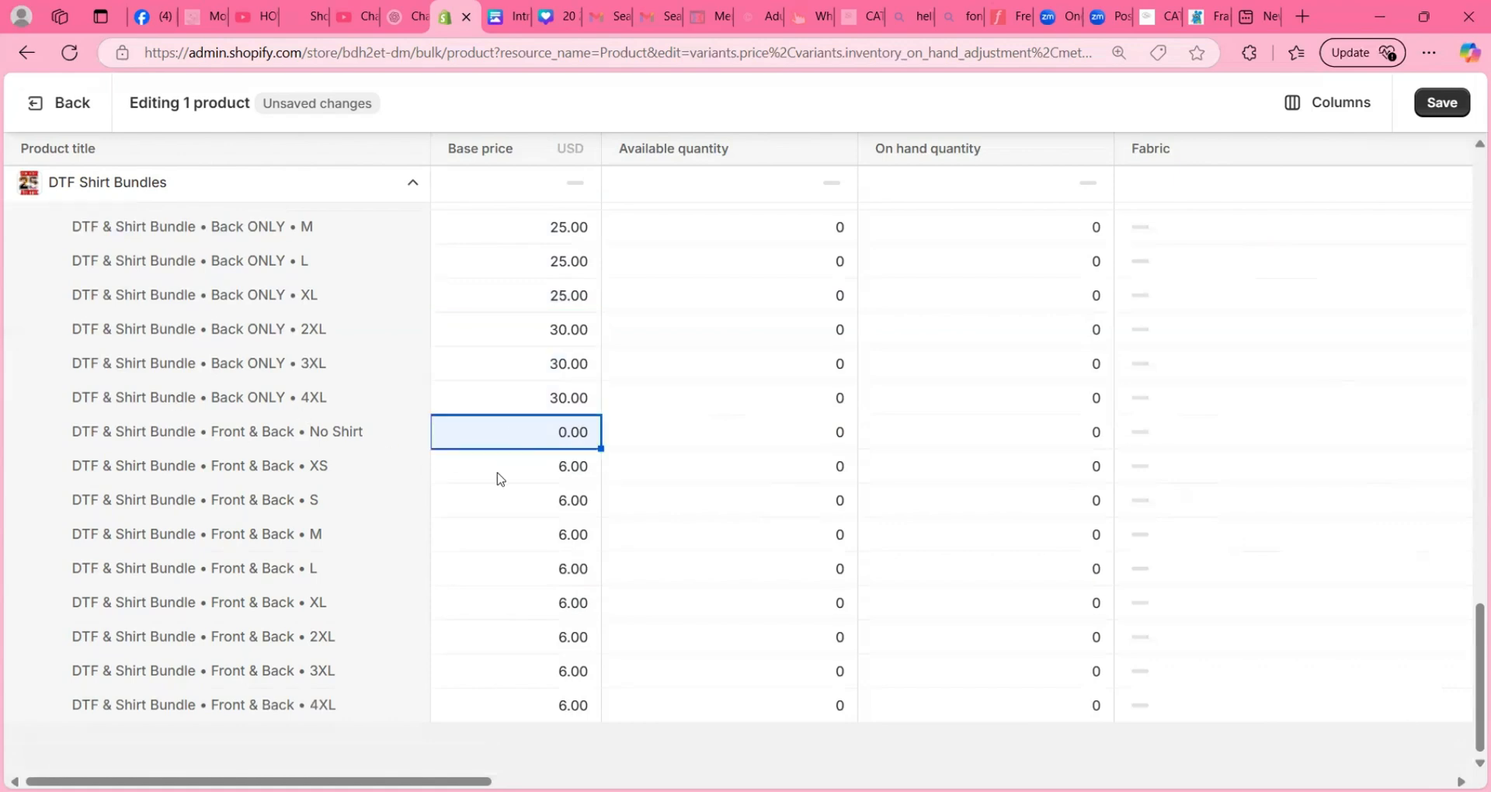
click(498, 466)
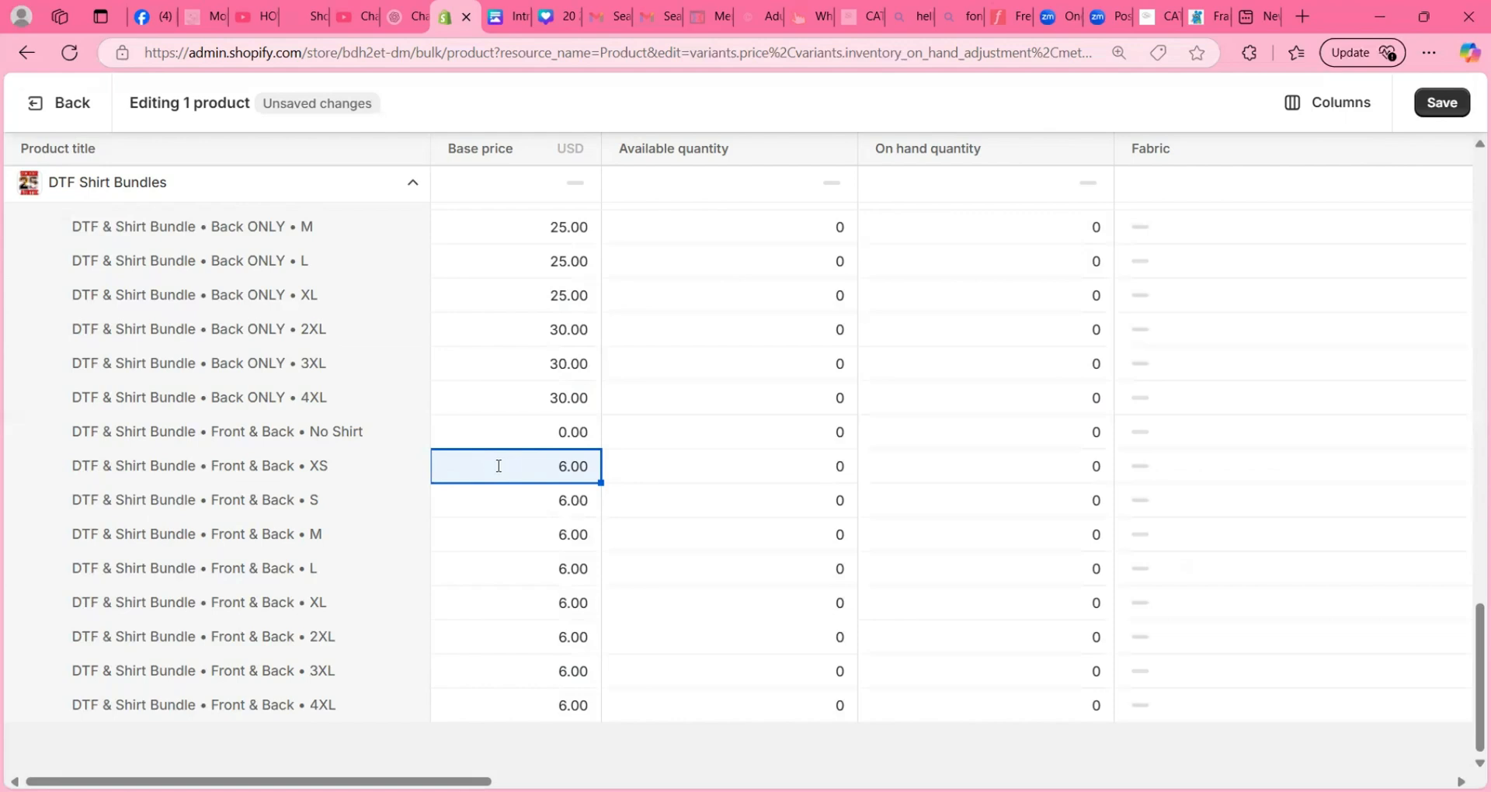
text(30)
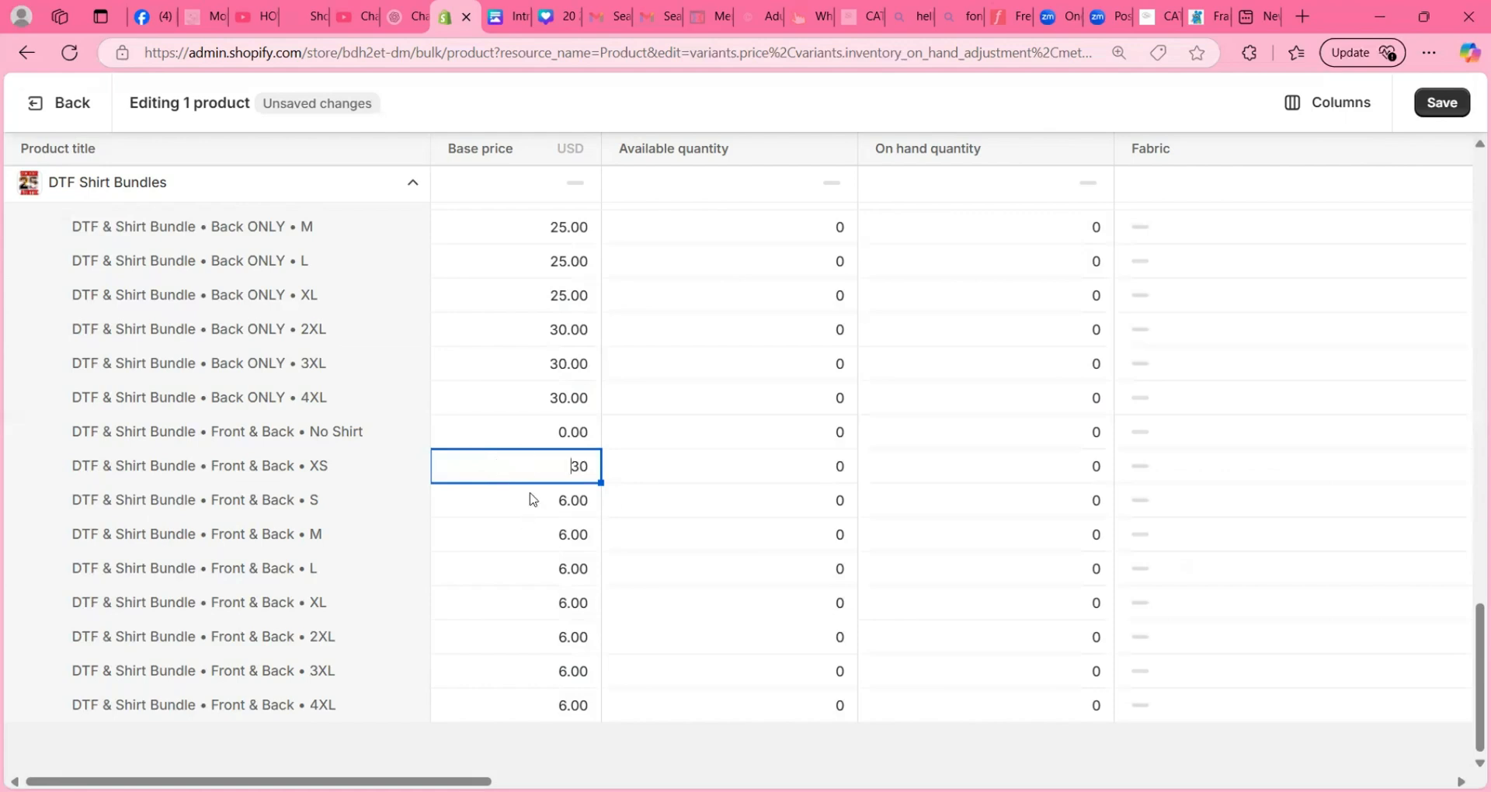
click(530, 509)
click(515, 466)
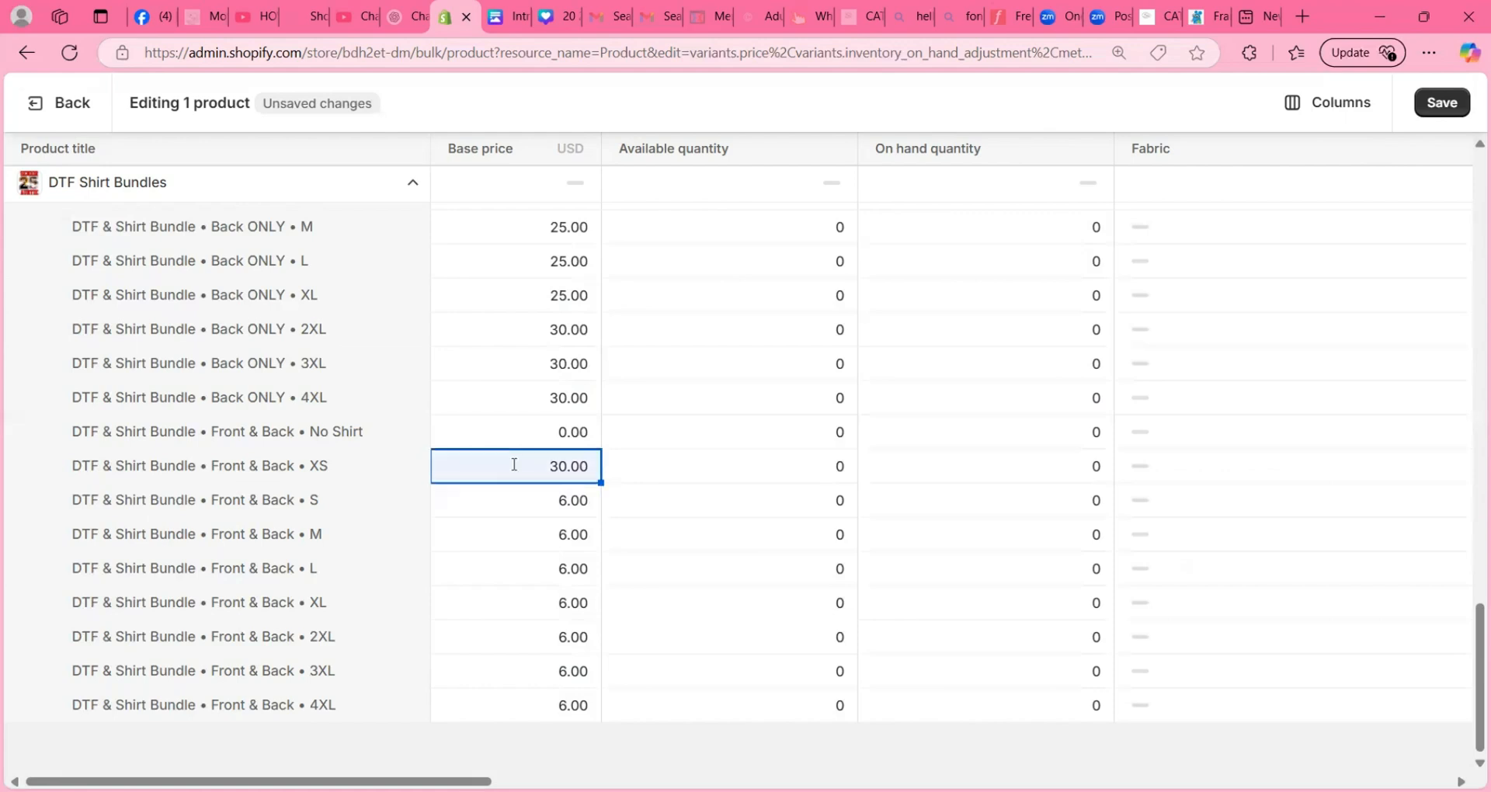
shift+click(521, 593)
text(30)
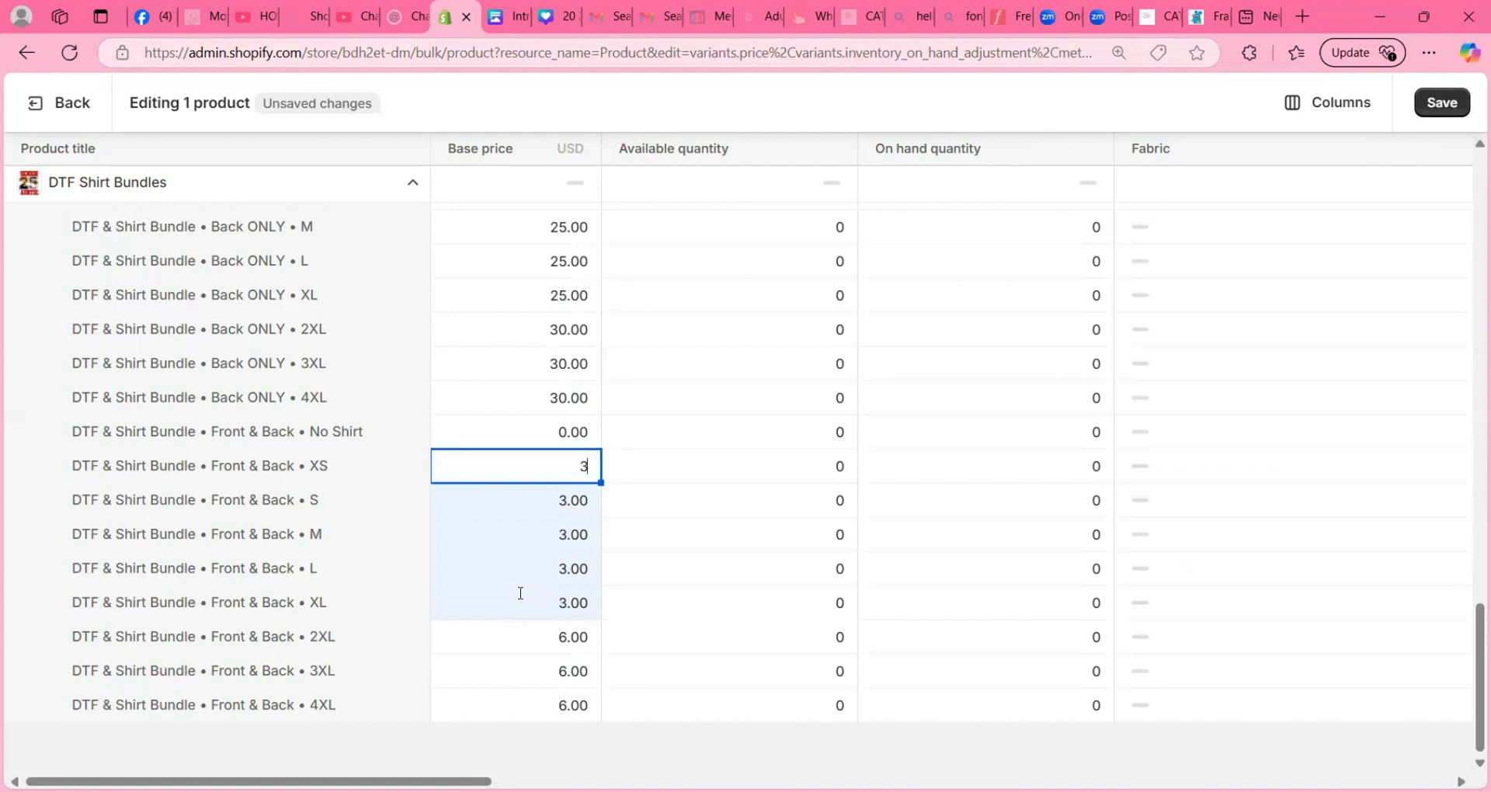
- Set the base price of the DTF & Shirt Bundle / Front & Back variants 2XL, 3XL and 4XL to 37
click(513, 635)
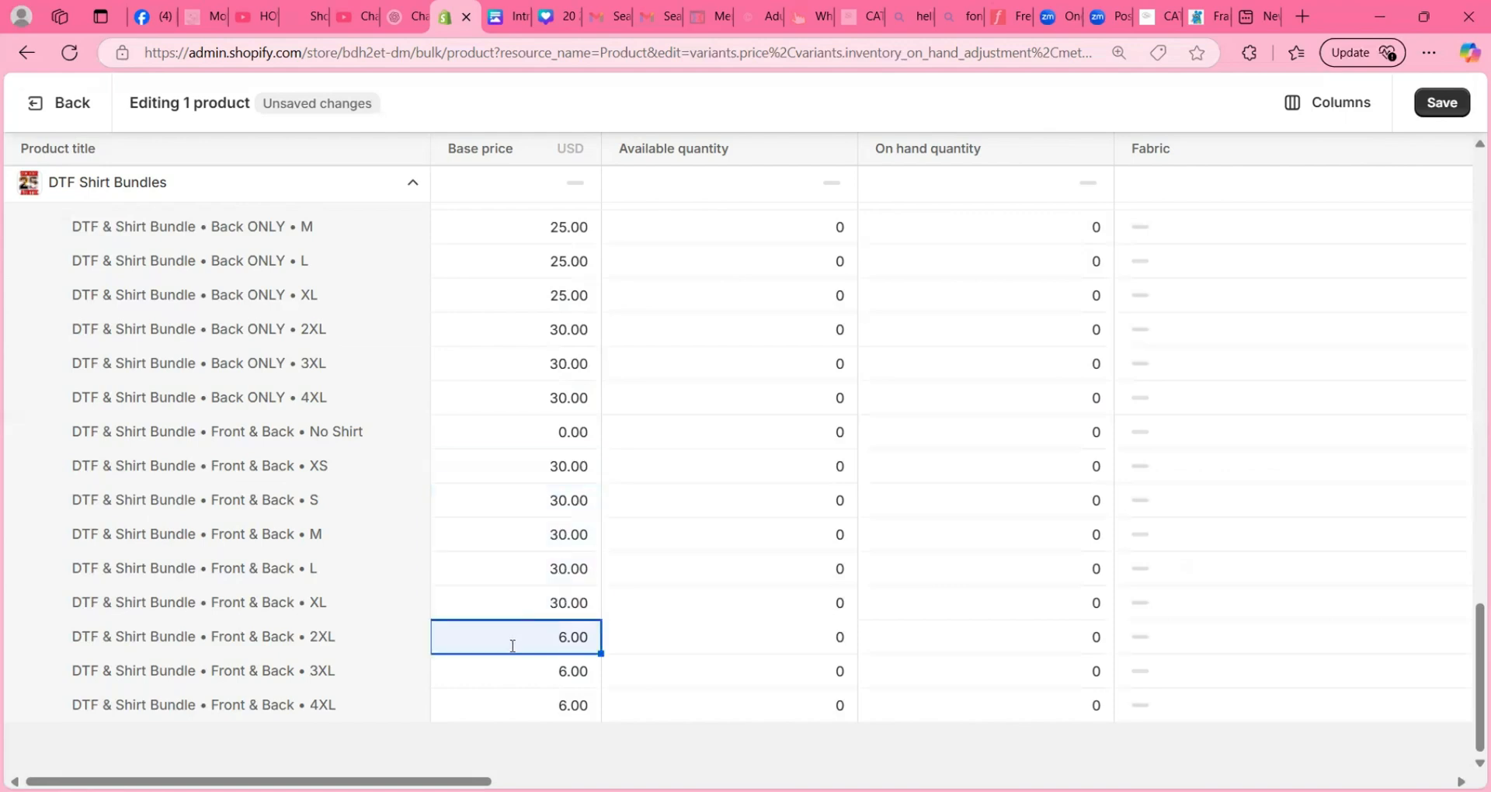
shift+click(522, 707)
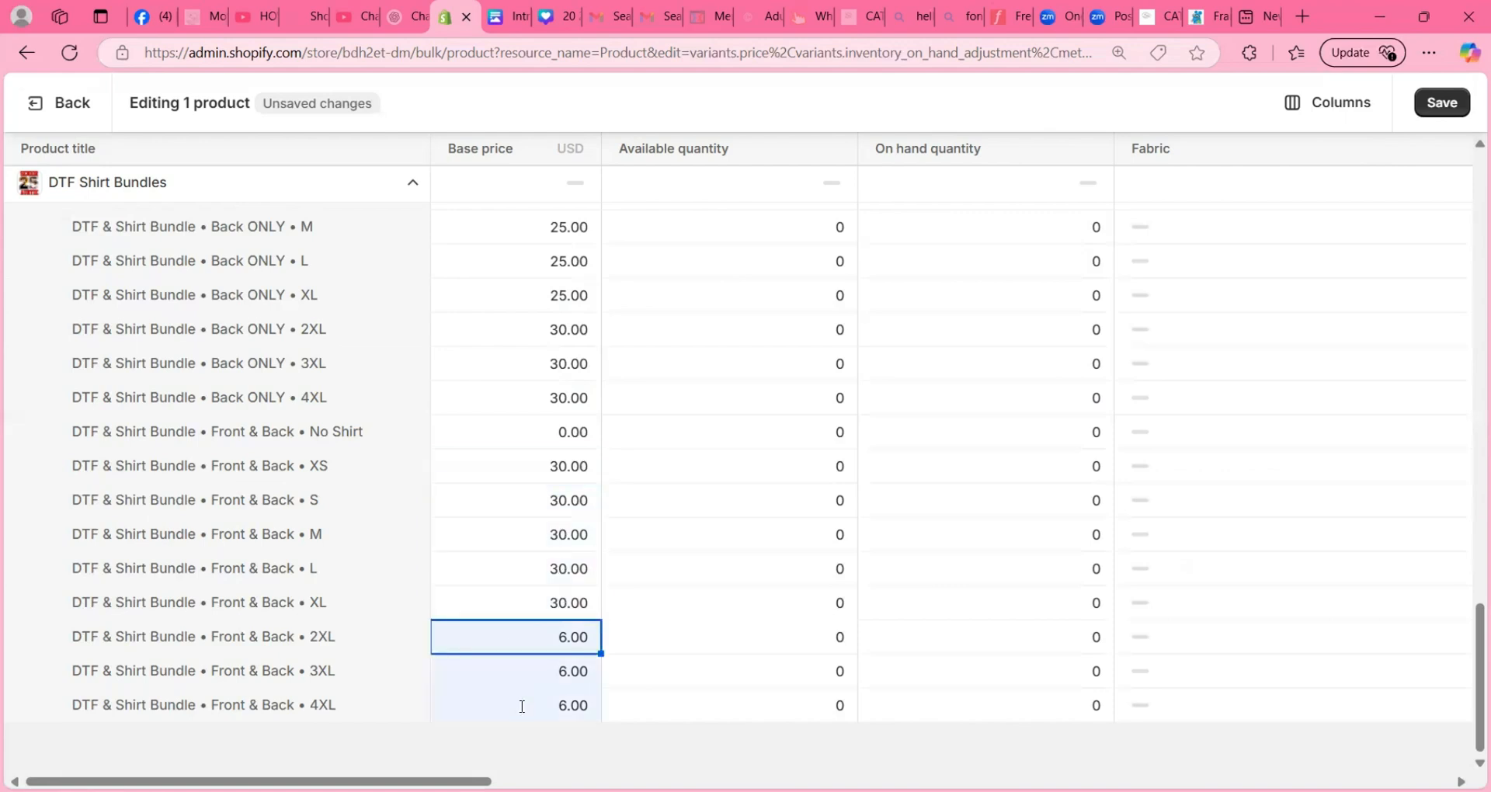
text(37)
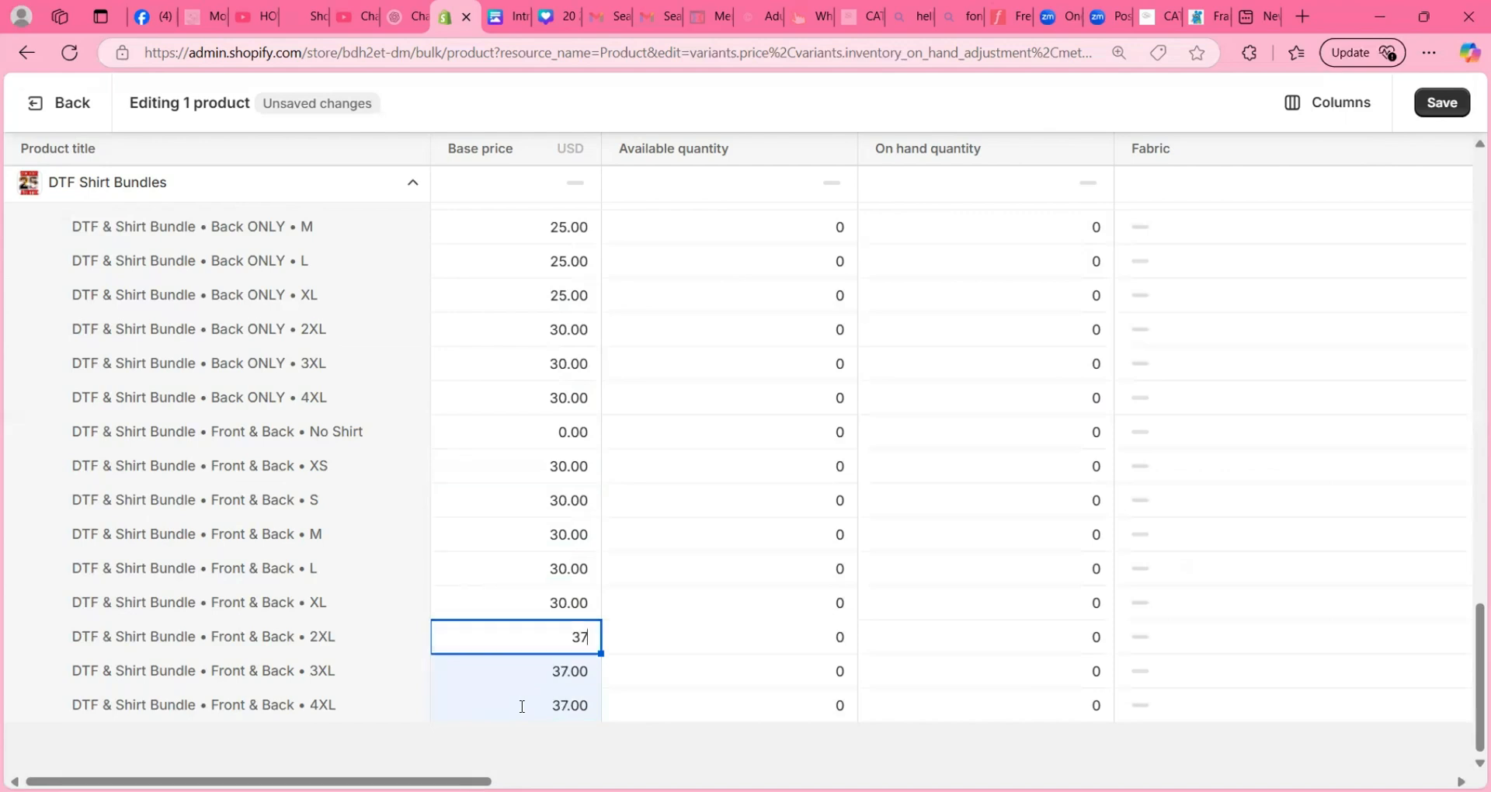
click(722, 116)
- Set the available quantity of the DTF & Shirt Bundle / Front ONLY variants from XS to 4XL to 99999
scroll(338, 440, up, 3)
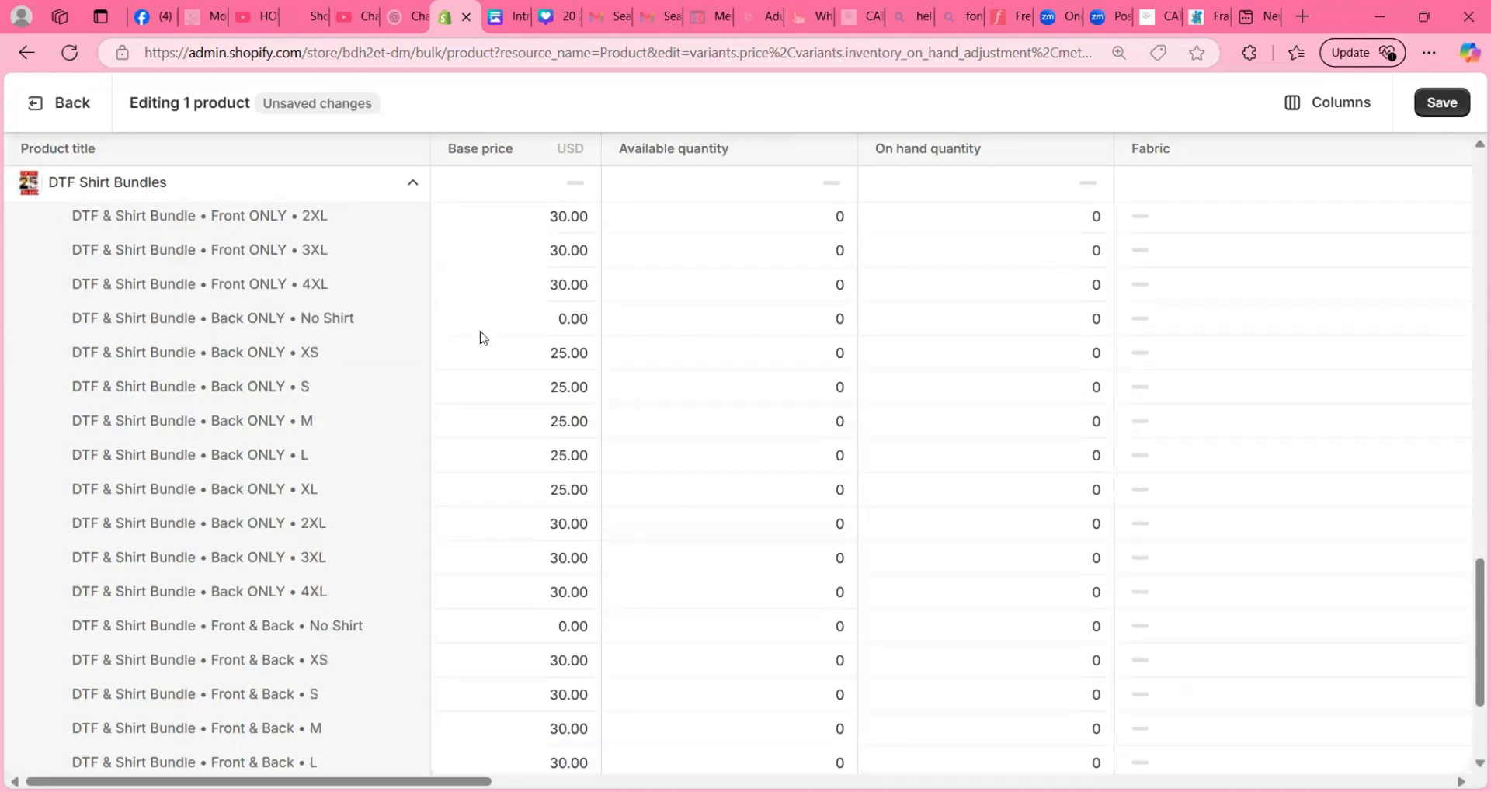
scroll(514, 340, up, 5)
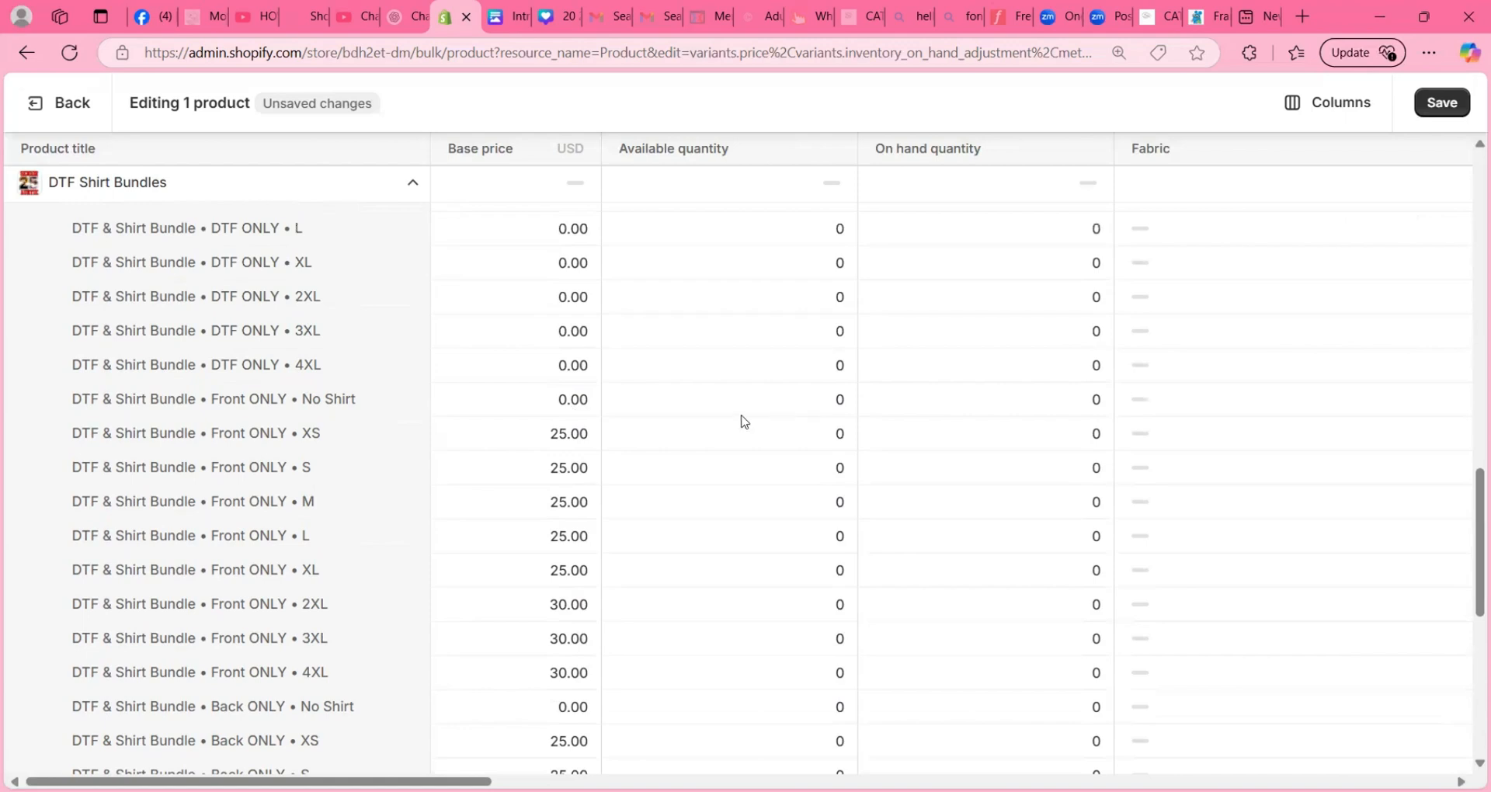
scroll(743, 422, down, 3)
scroll(741, 421, up, 1)
scroll(741, 421, down, 1)
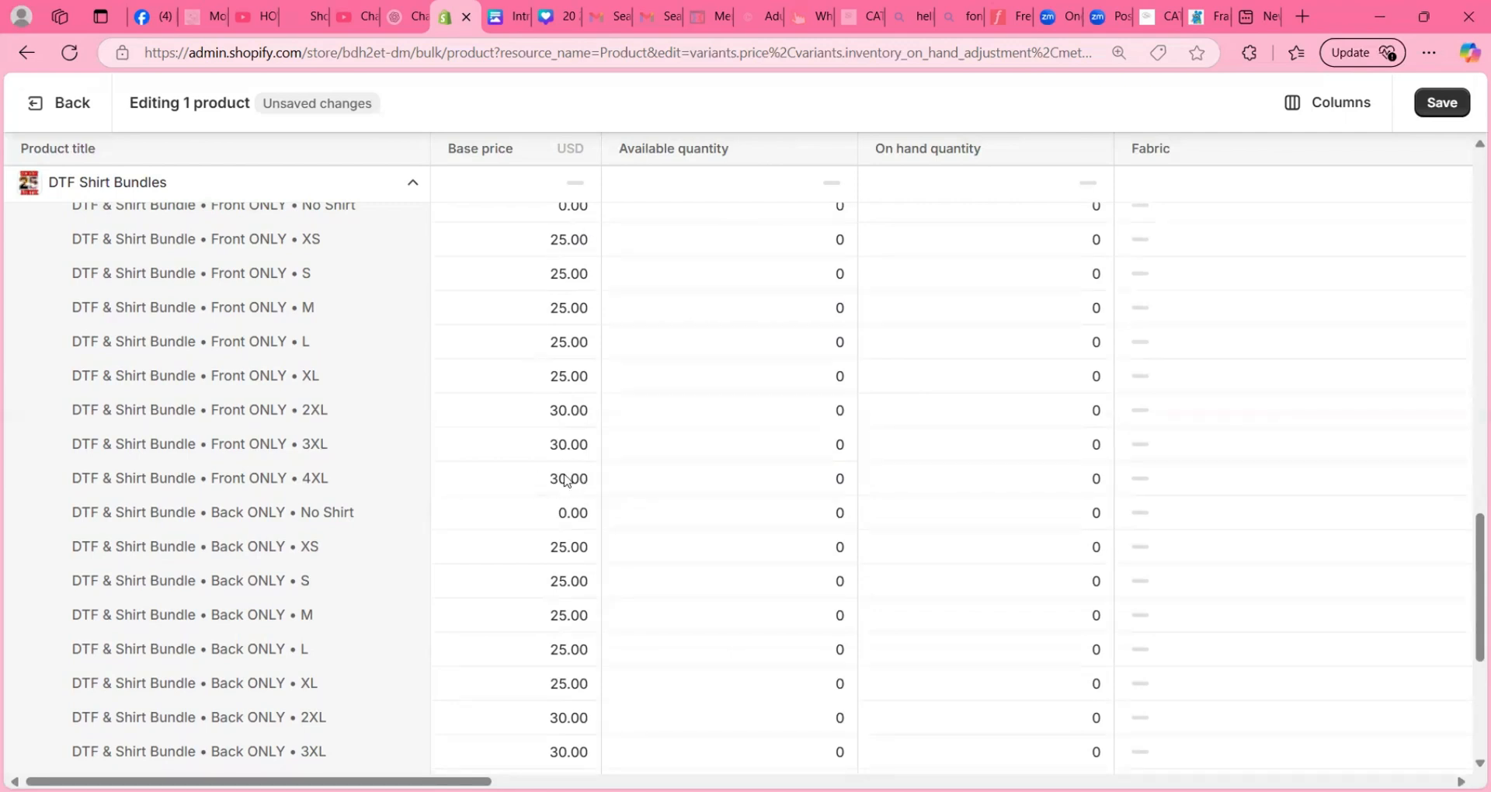
click(619, 483)
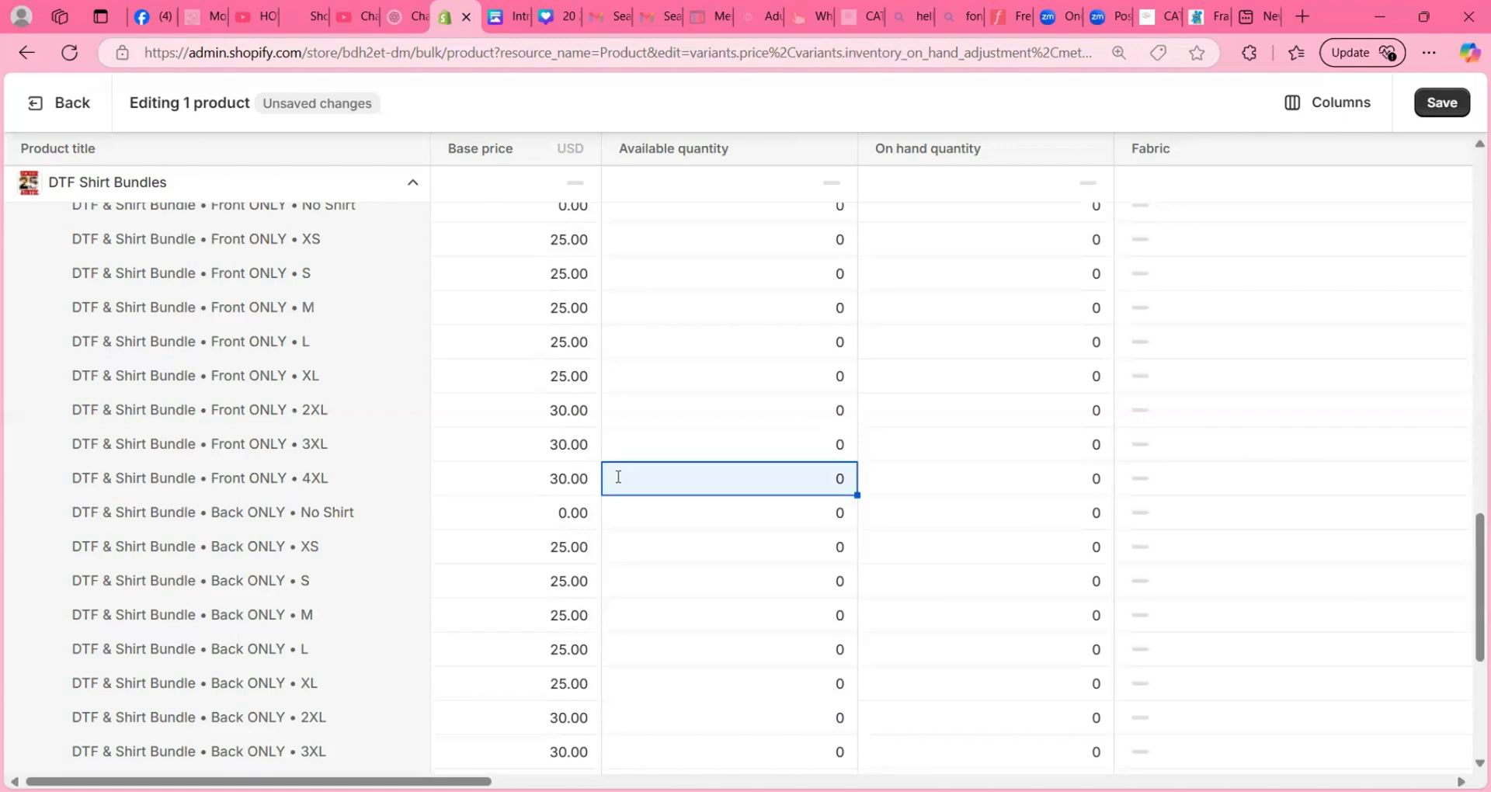
shift+click(638, 241)
text(99)
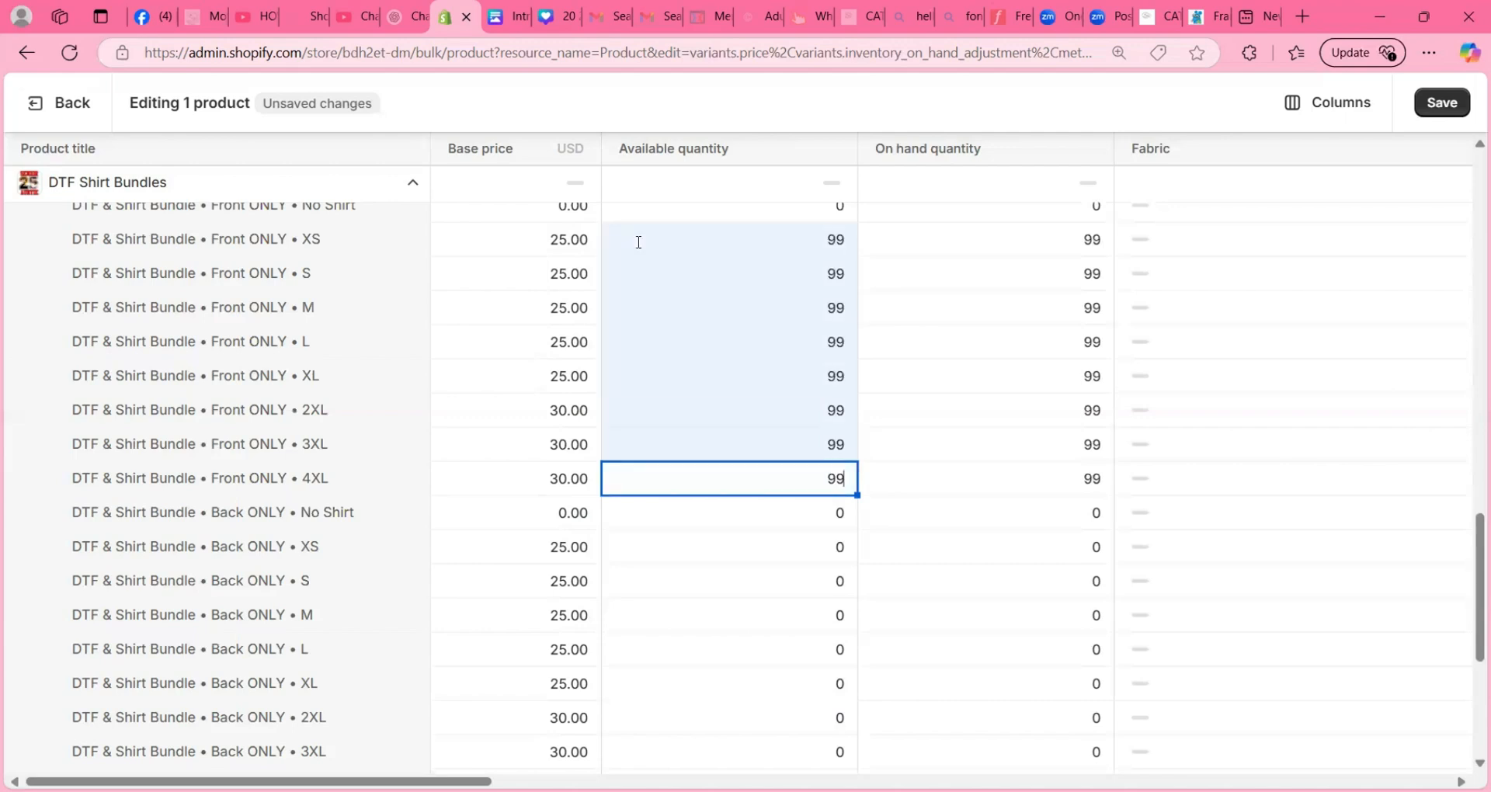
text(999)
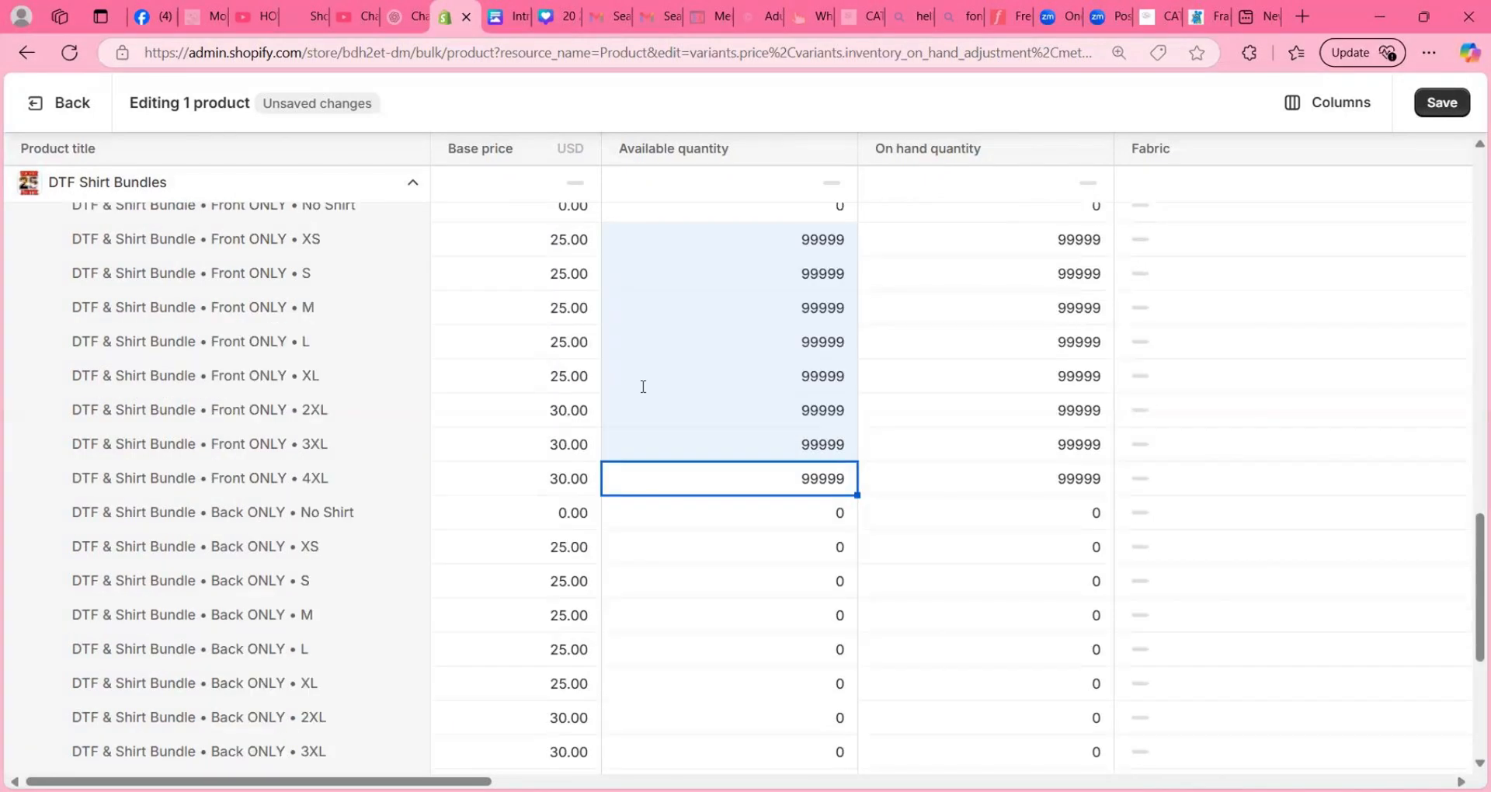
- Set the available quantity of the DTF & Shirt Bundle / Back ONLY variants from XS to 4XL to 99999
click(676, 545)
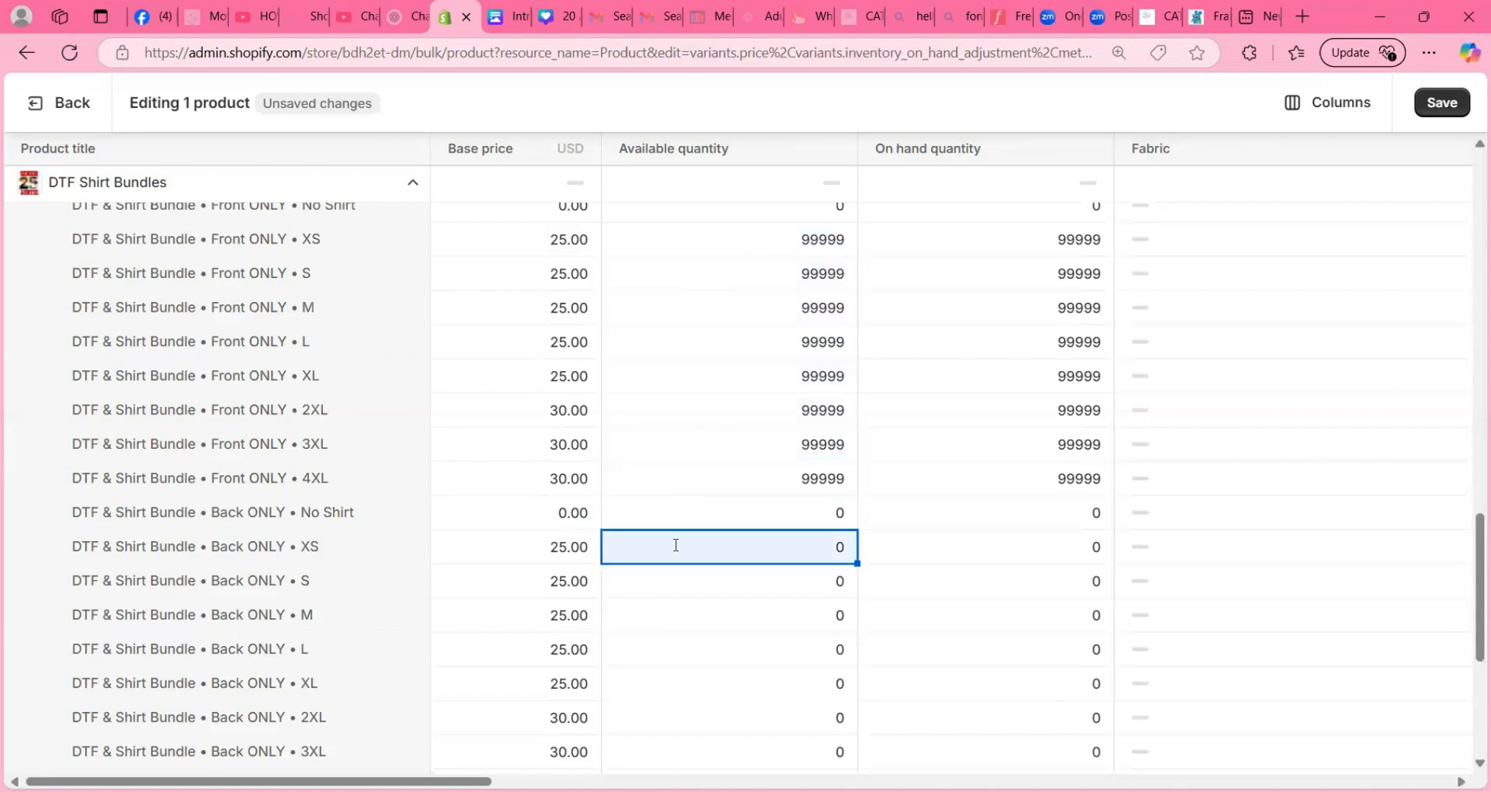
scroll(676, 545, down, 3)
scroll(675, 550, up, 1)
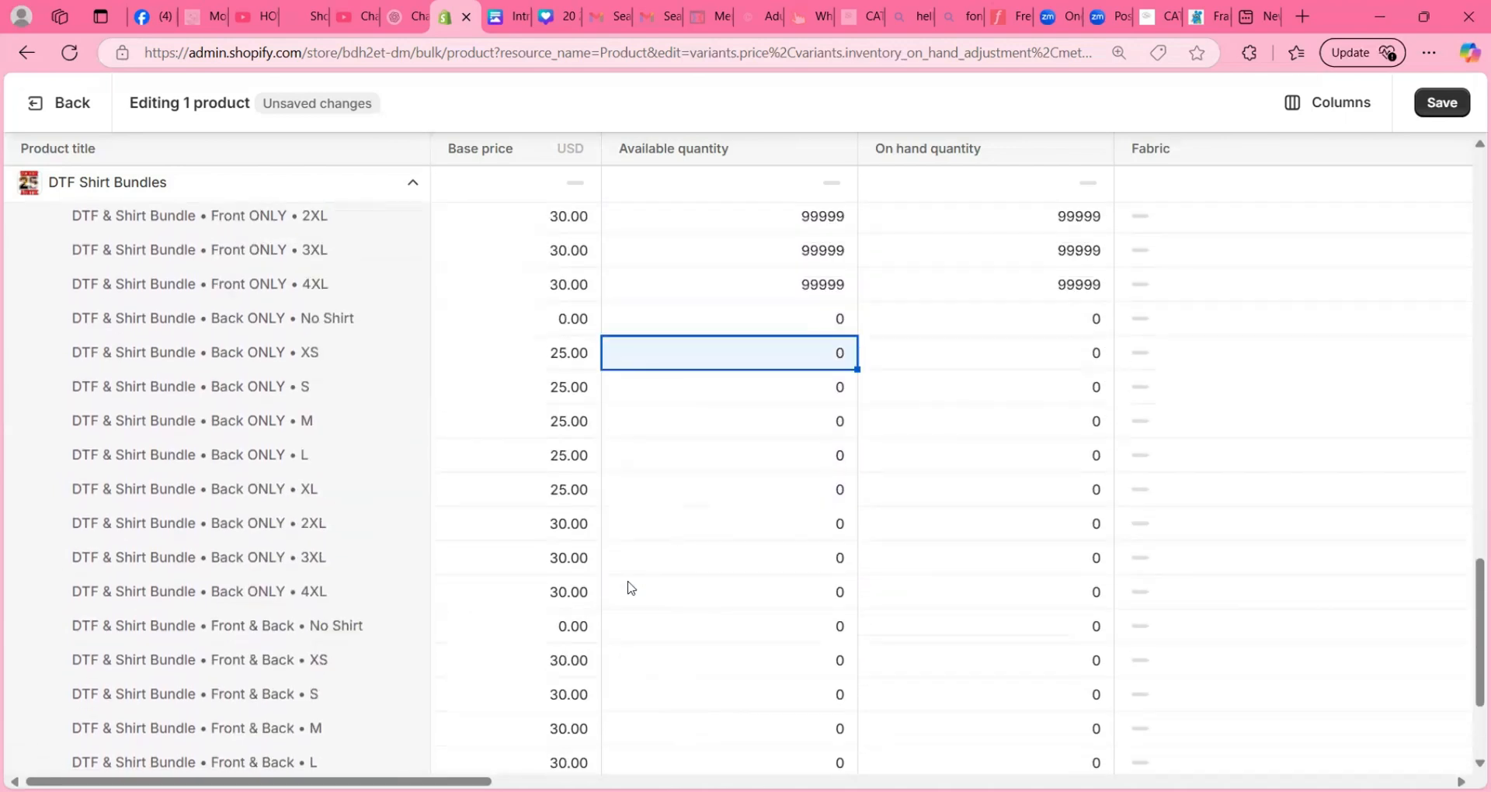
shift+click(626, 596)
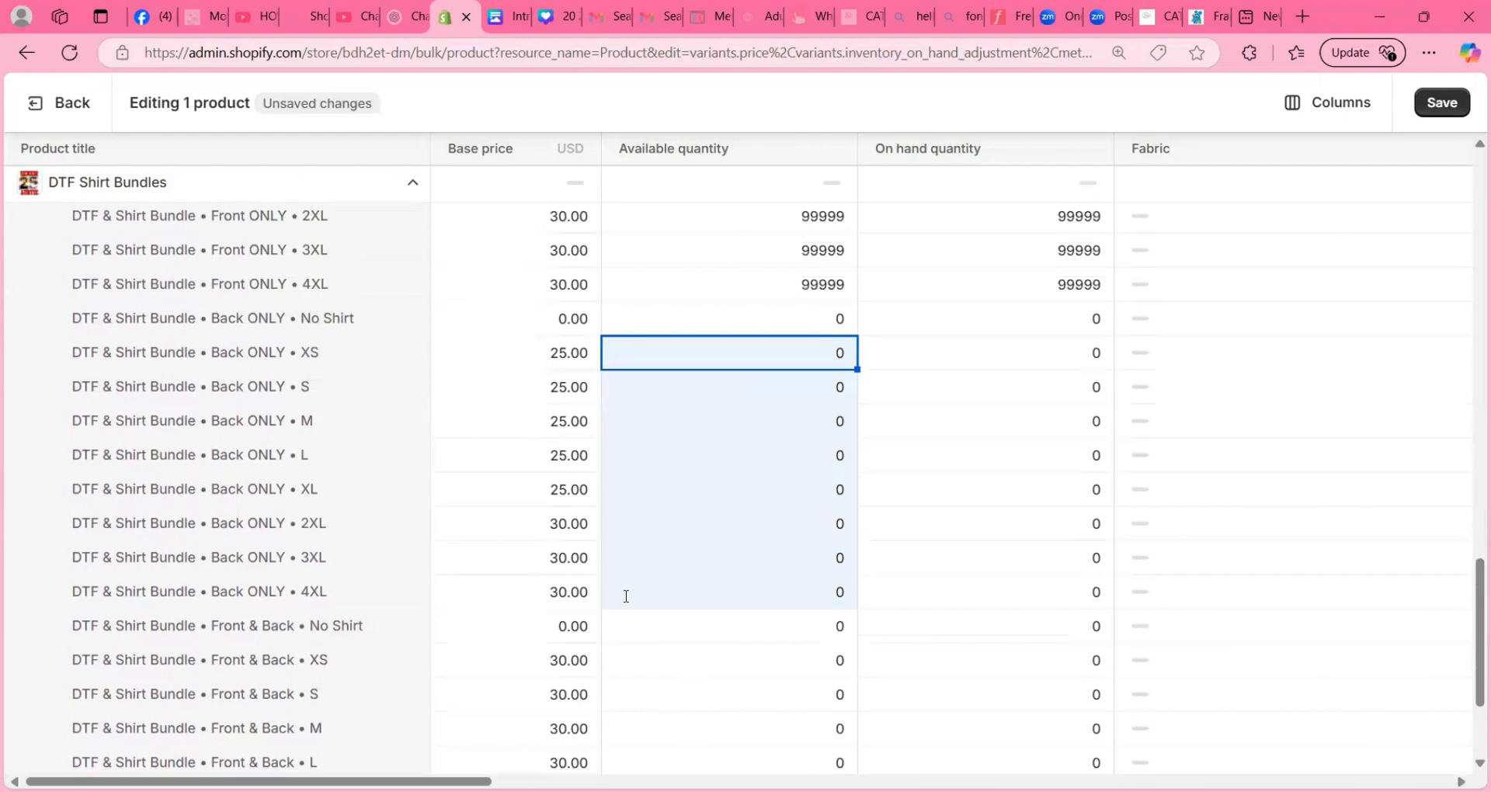
text(99999)
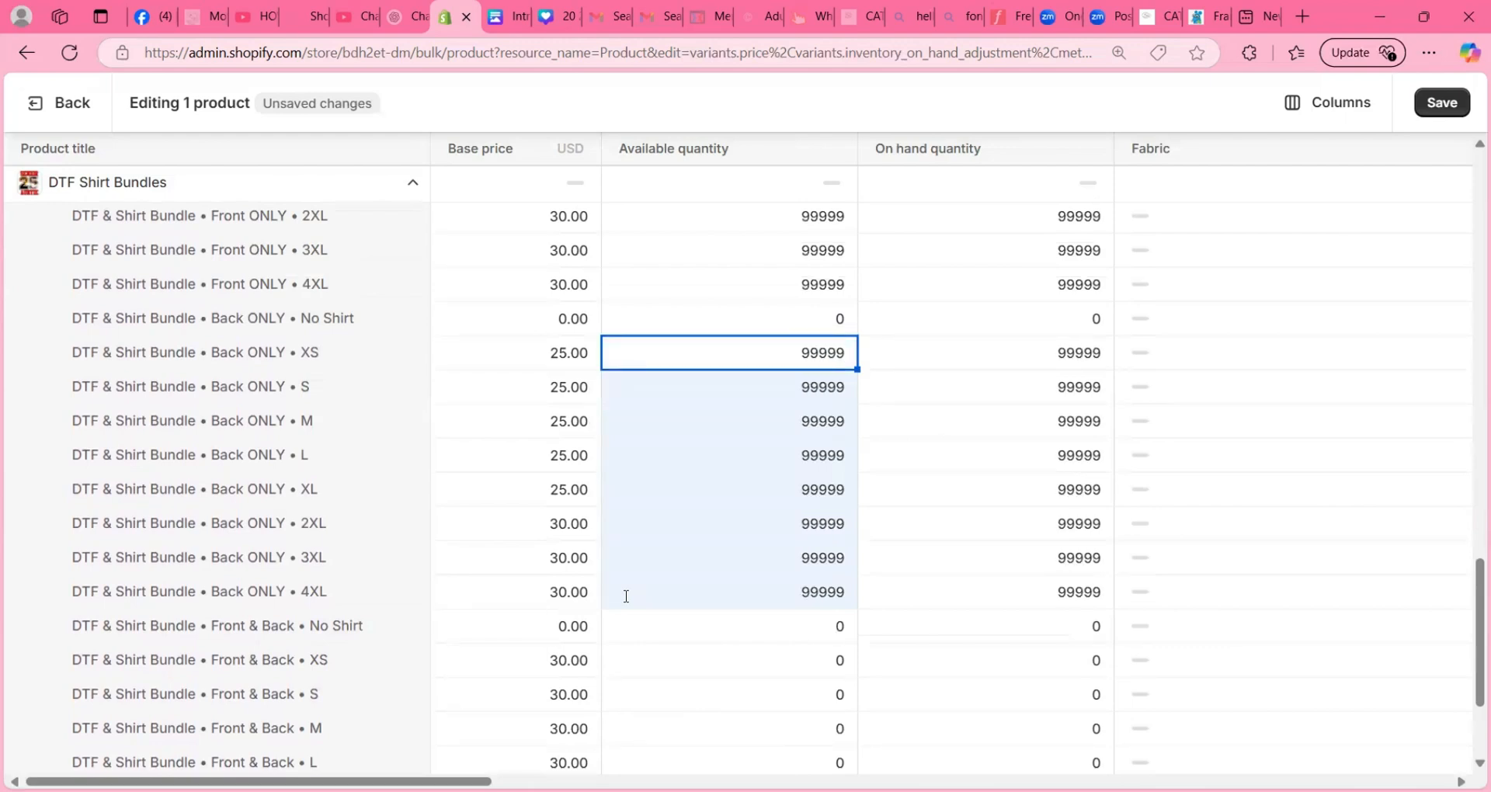
- Set the available quantity of the DTF & Shirt Bundle / Front & Back variants from XS to 4XL to 99999 and save the bulk edits
scroll(626, 596, down, 3)
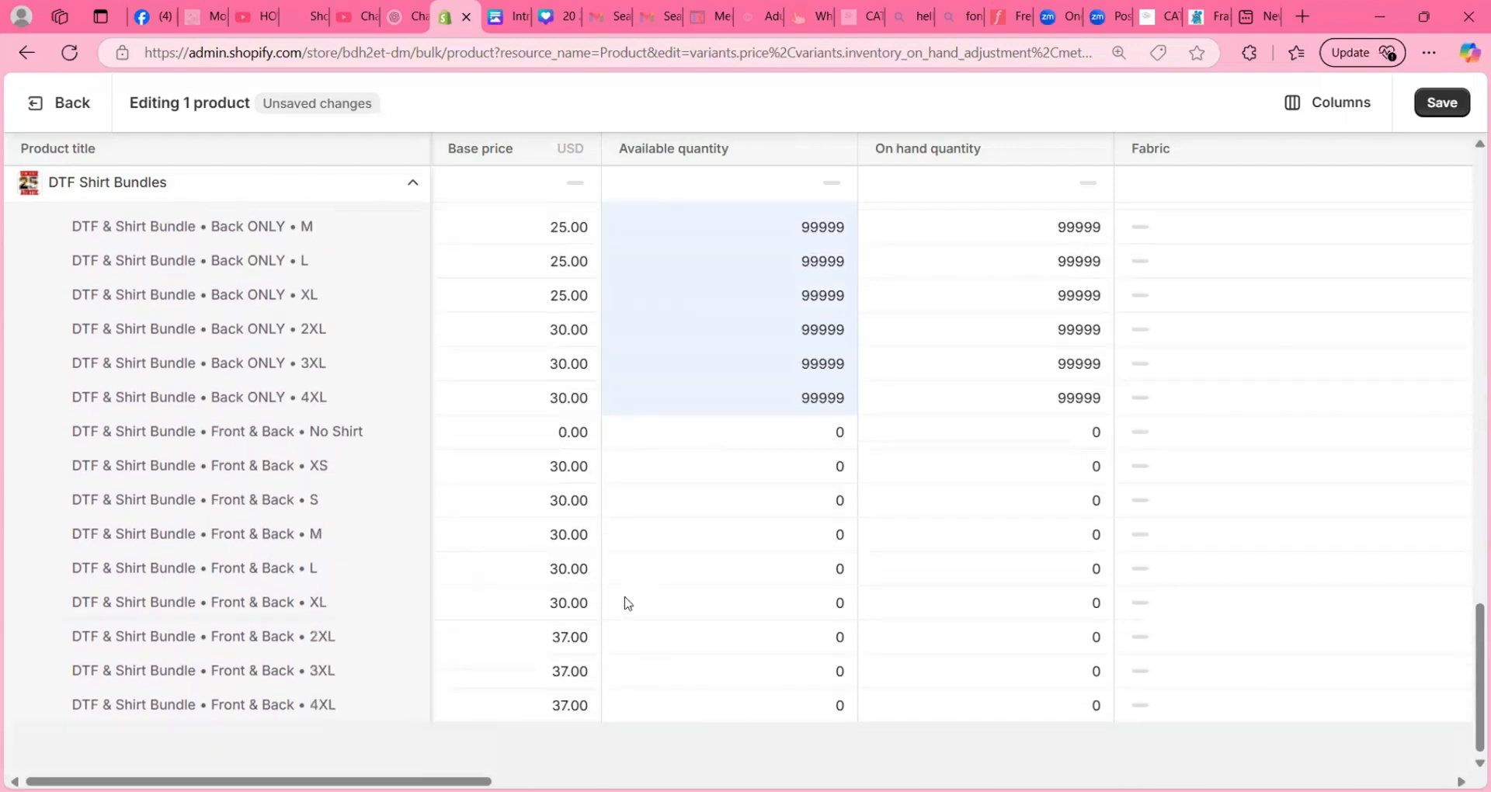
click(640, 467)
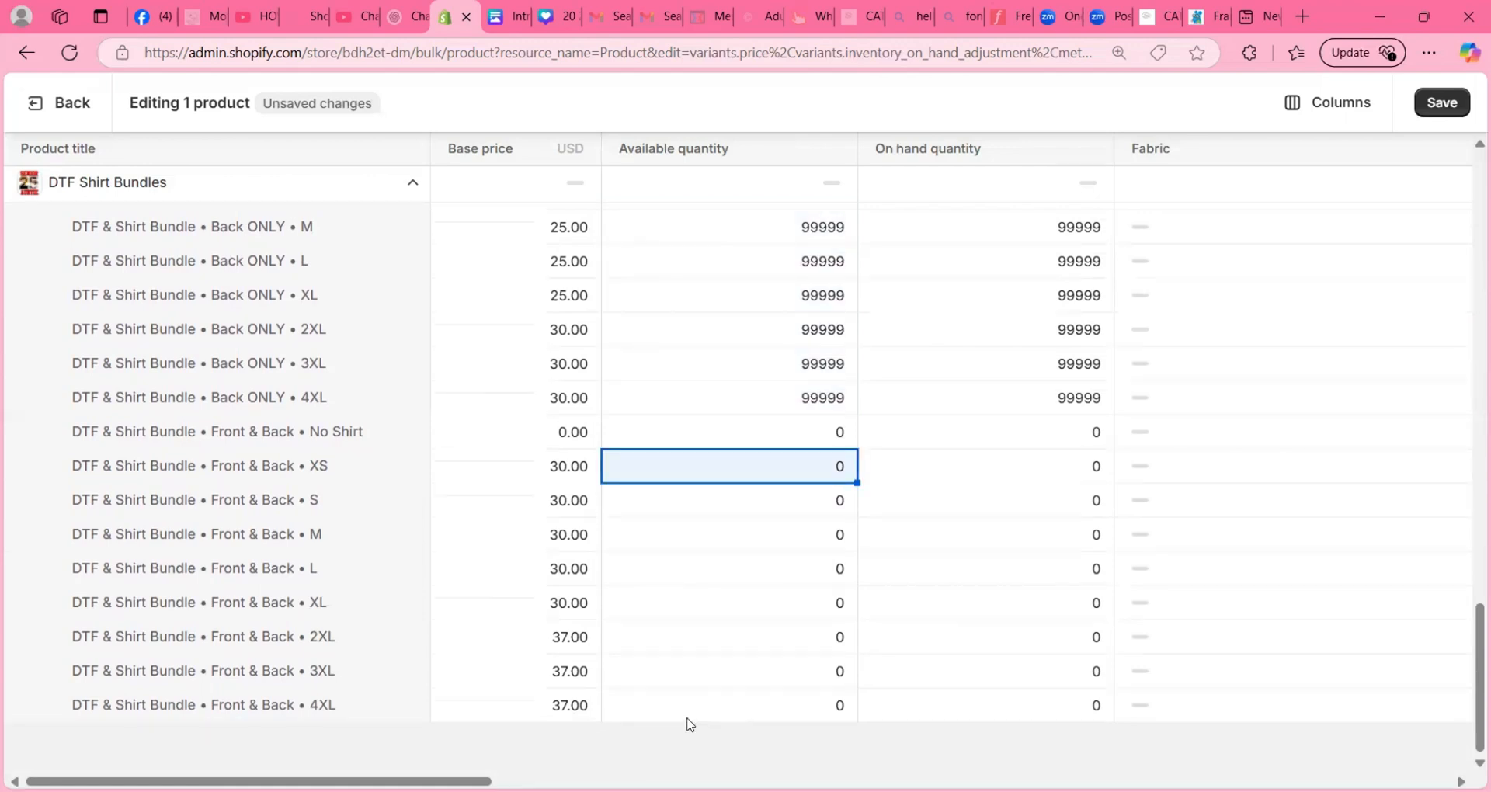
shift+click(686, 709)
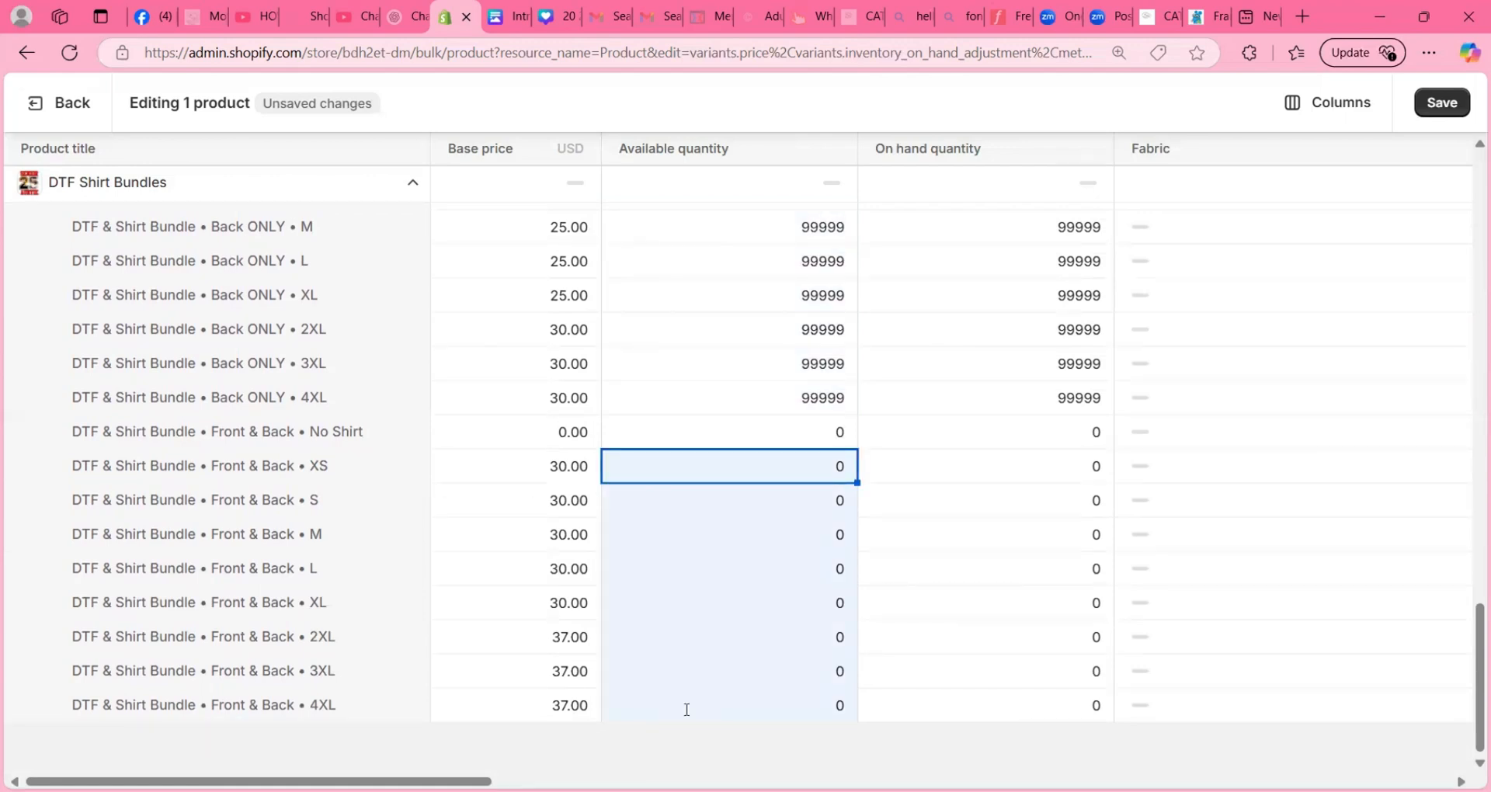
text(99999)
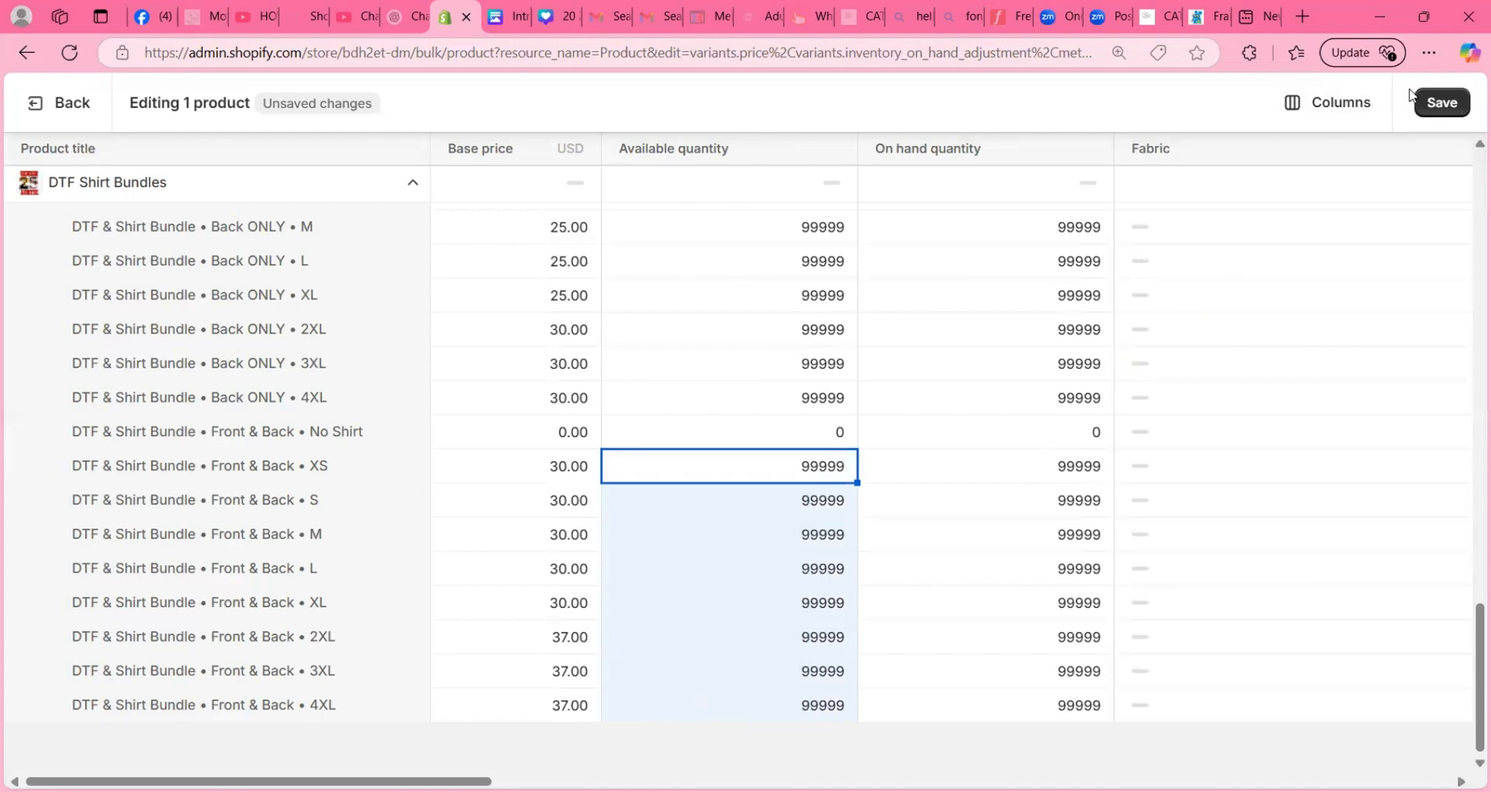
click(1427, 107)
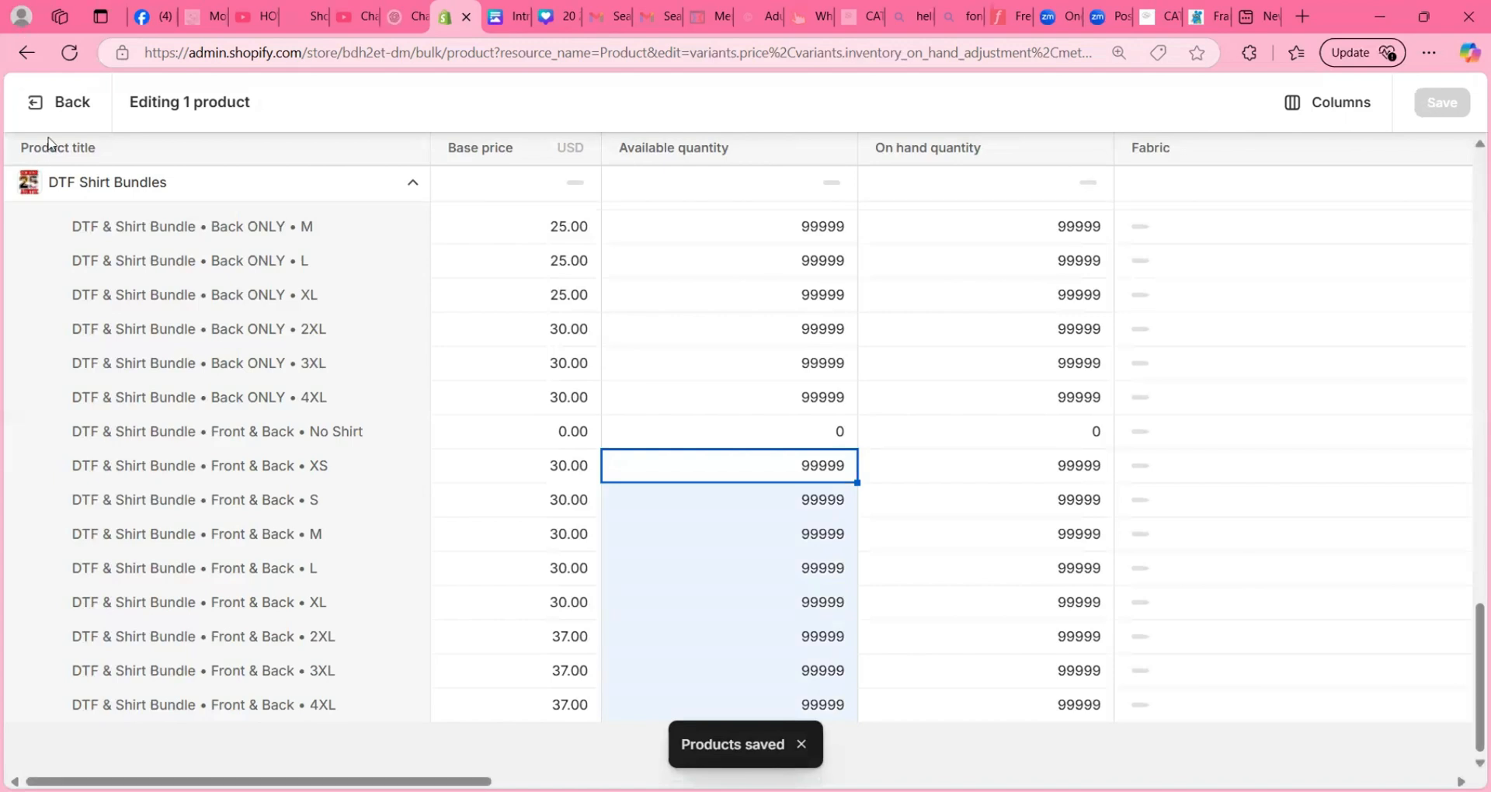
- Reopen the DTF Shirt Bundles product and assign the Senior 25 Auntie design image to the DTF ONLY variant group
click(39, 105)
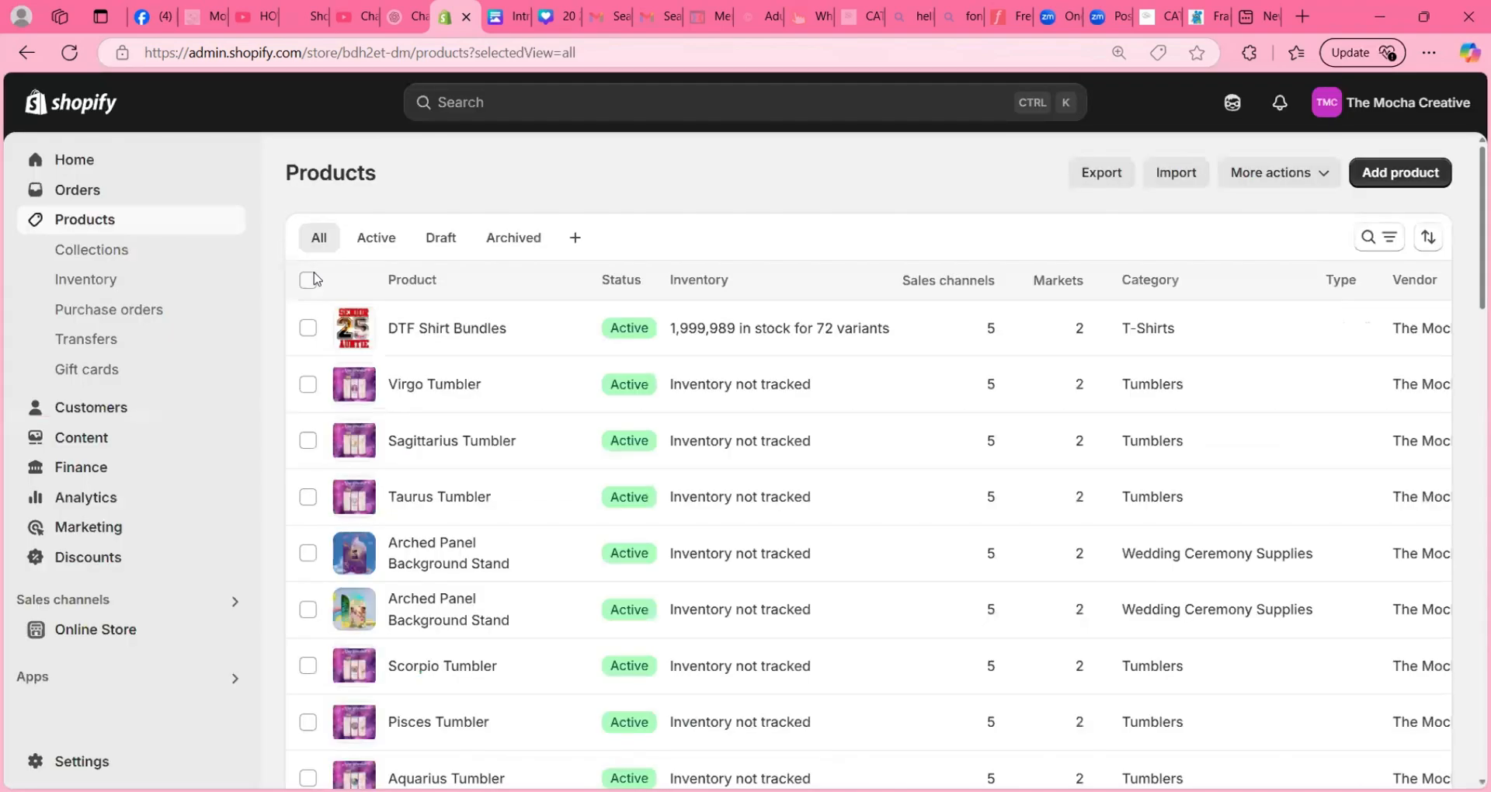
click(414, 330)
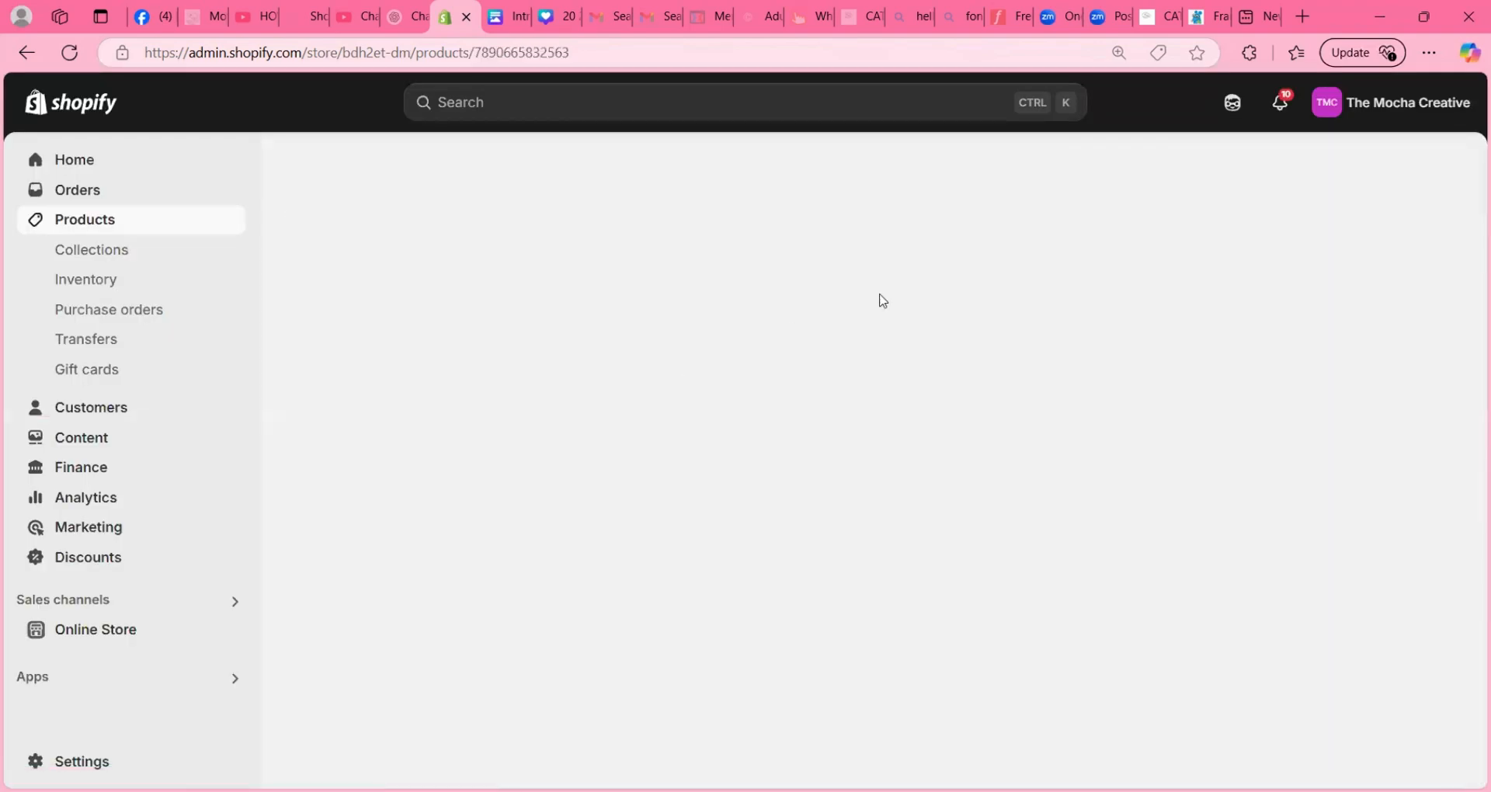
scroll(455, 449, down, 10)
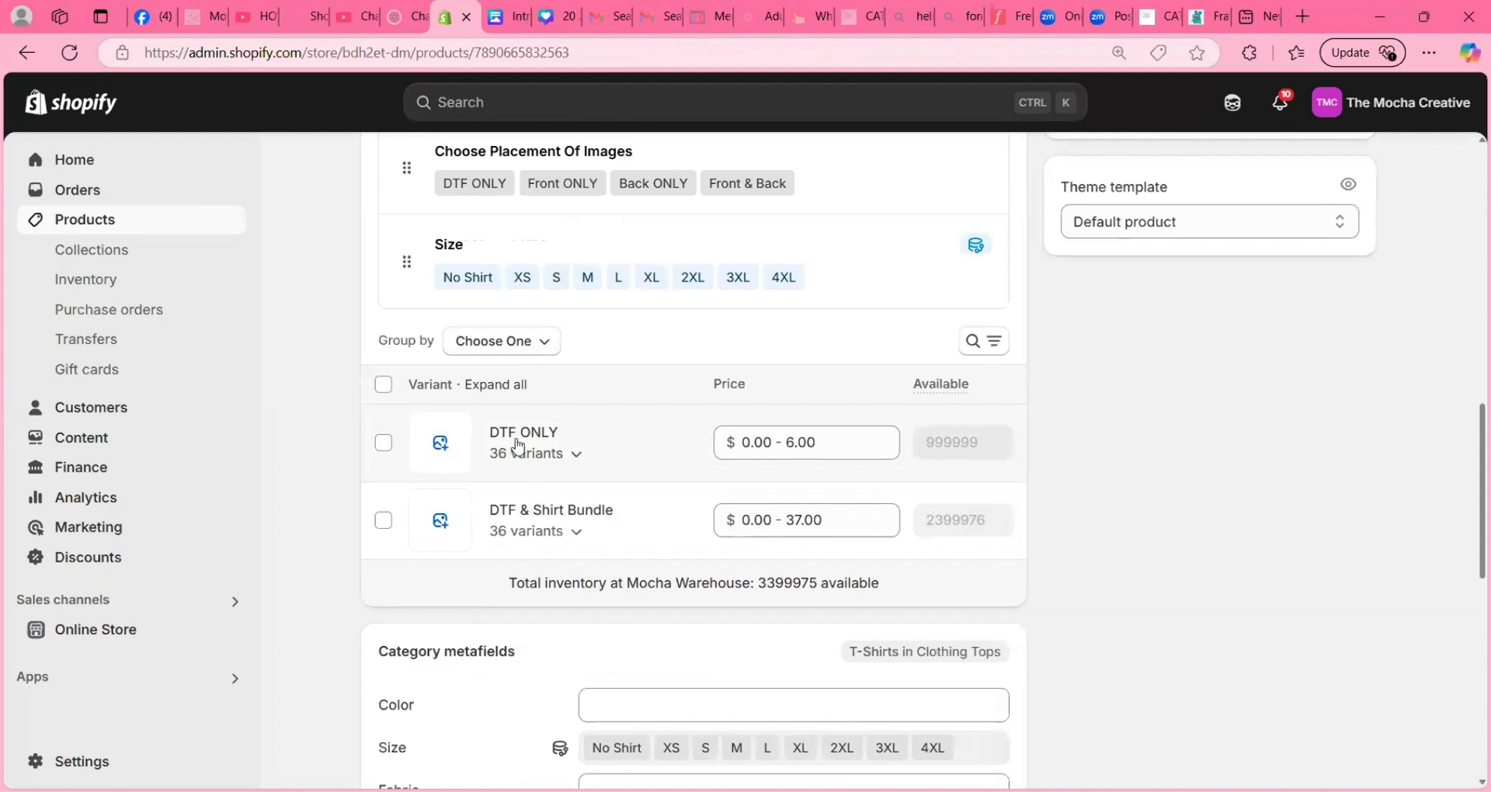
click(440, 444)
click(272, 514)
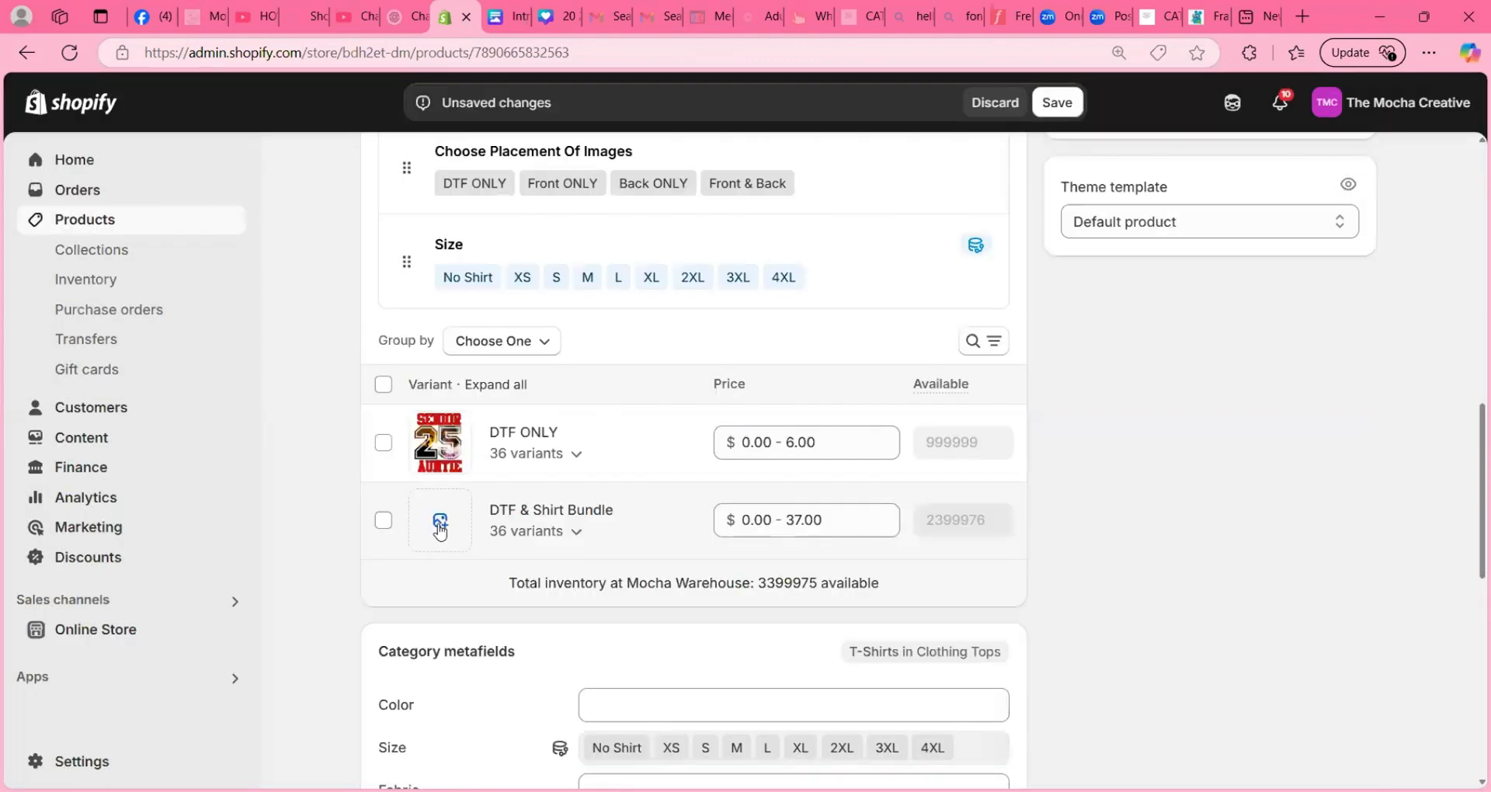
- Assign the 20_25 shirt mockup image to the DTF & Shirt Bundle variant group and save the product
click(439, 531)
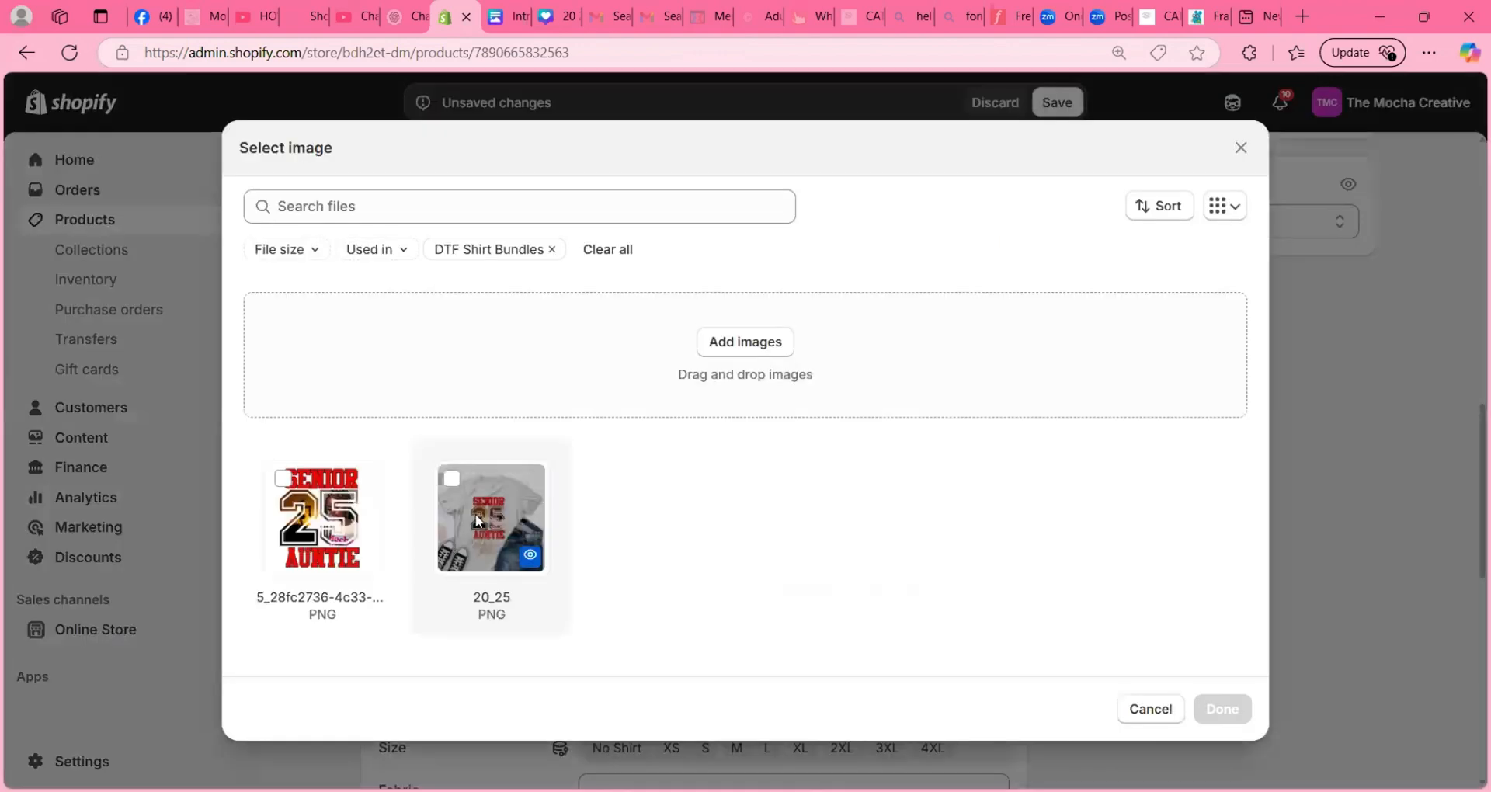
click(481, 515)
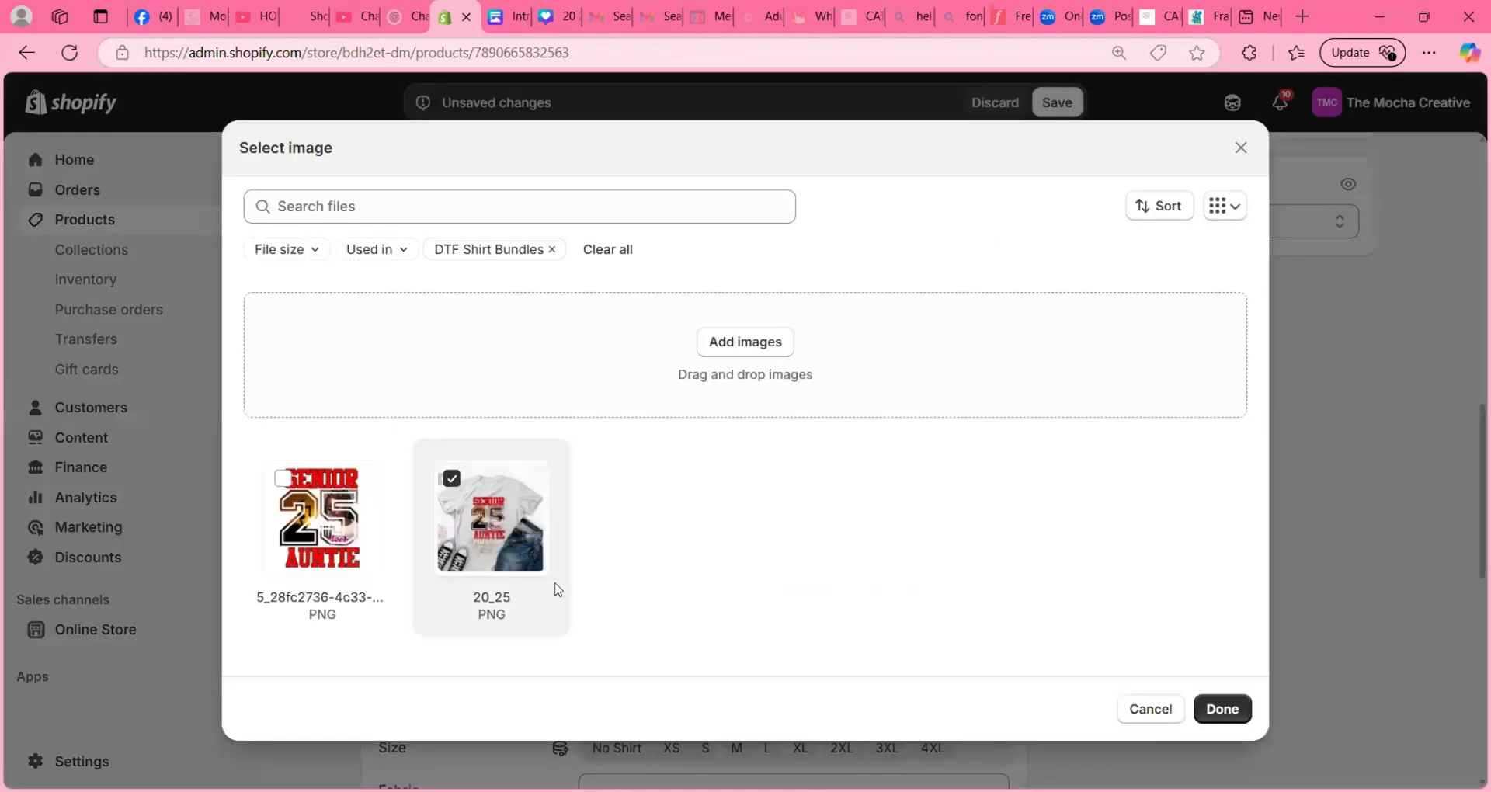
click(1222, 708)
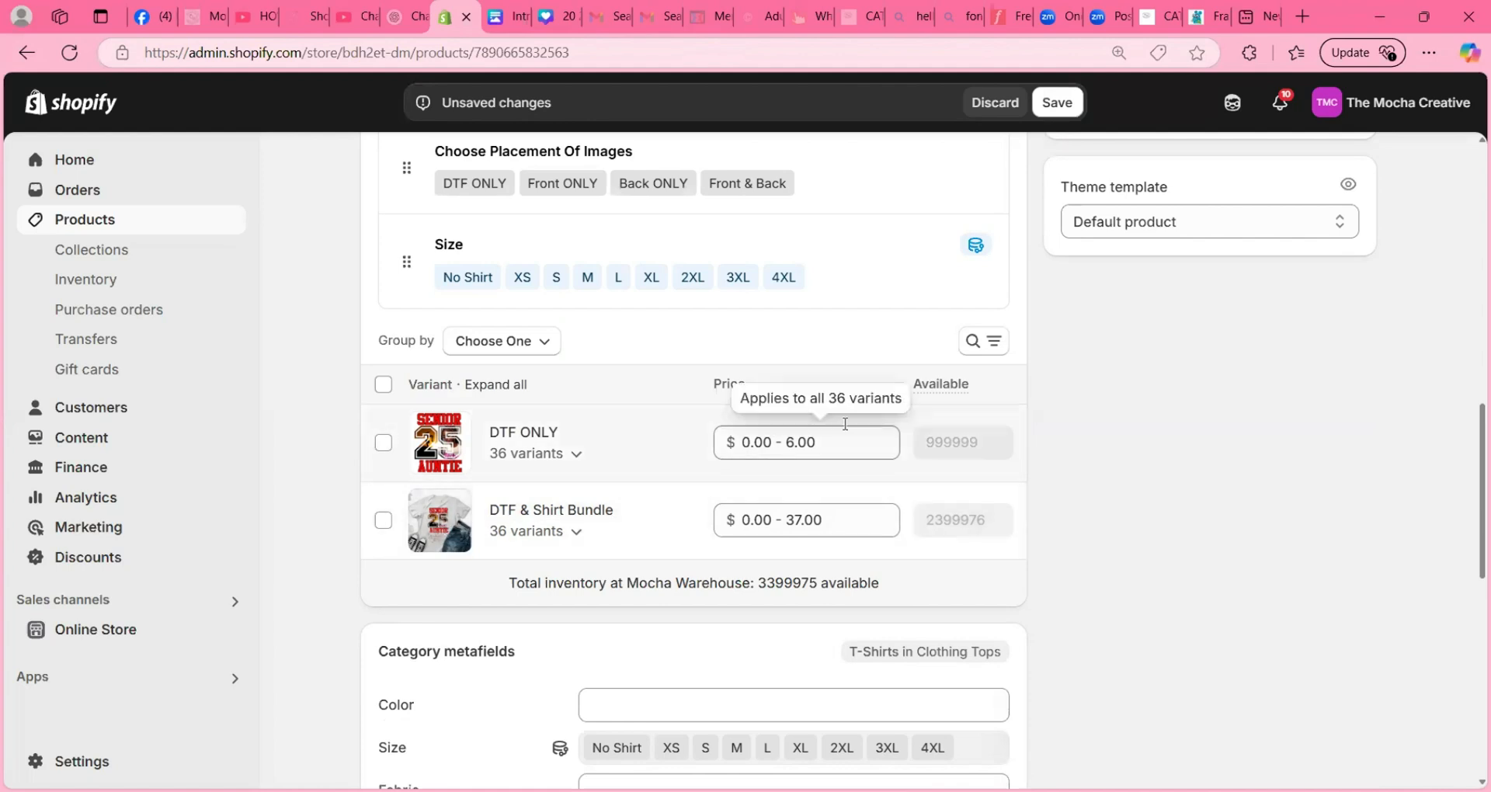
click(1057, 103)
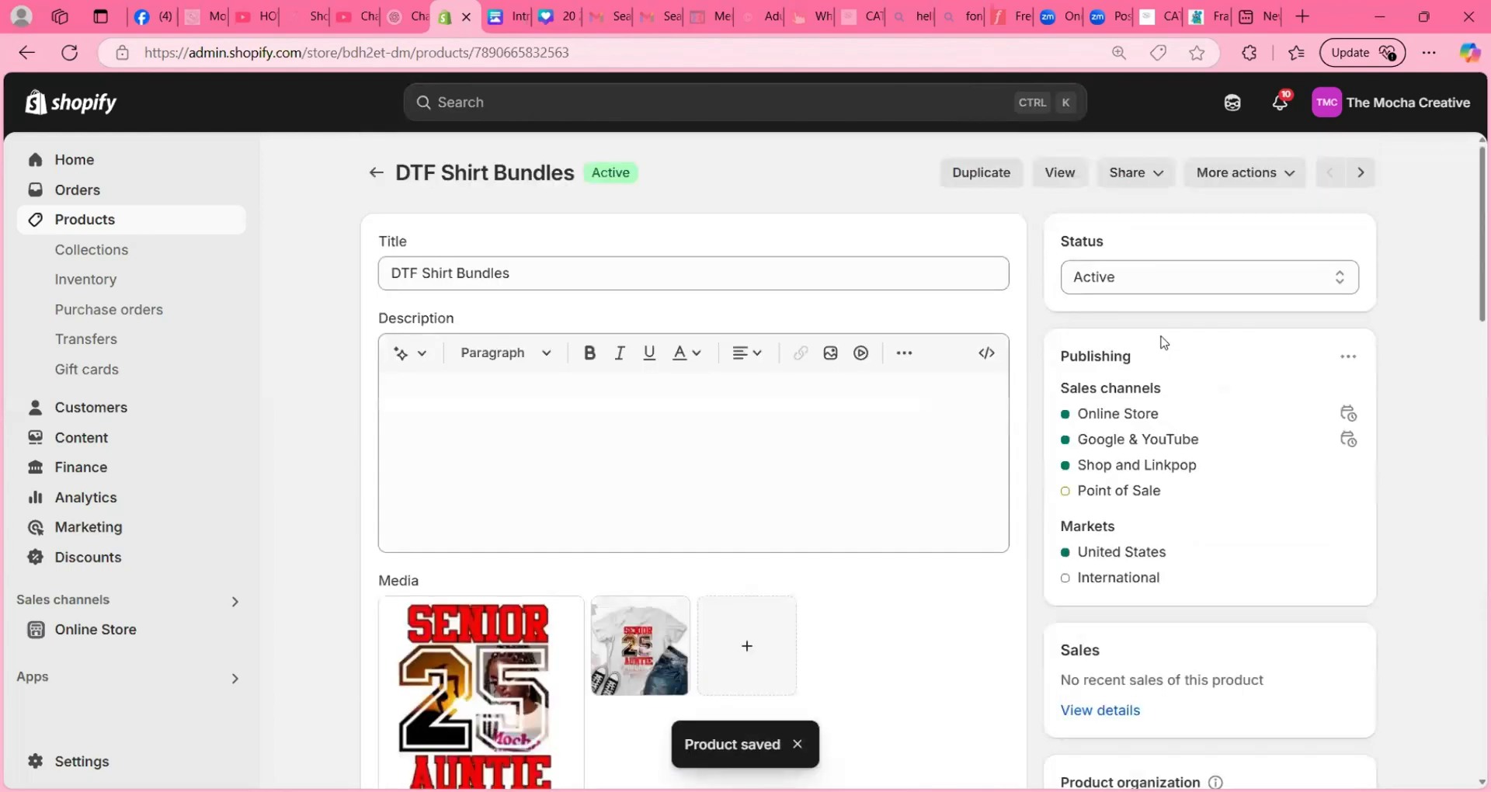
- View the product in the online store and compare the DTF ONLY and DTF & Shirt Bundle choices
click(1058, 170)
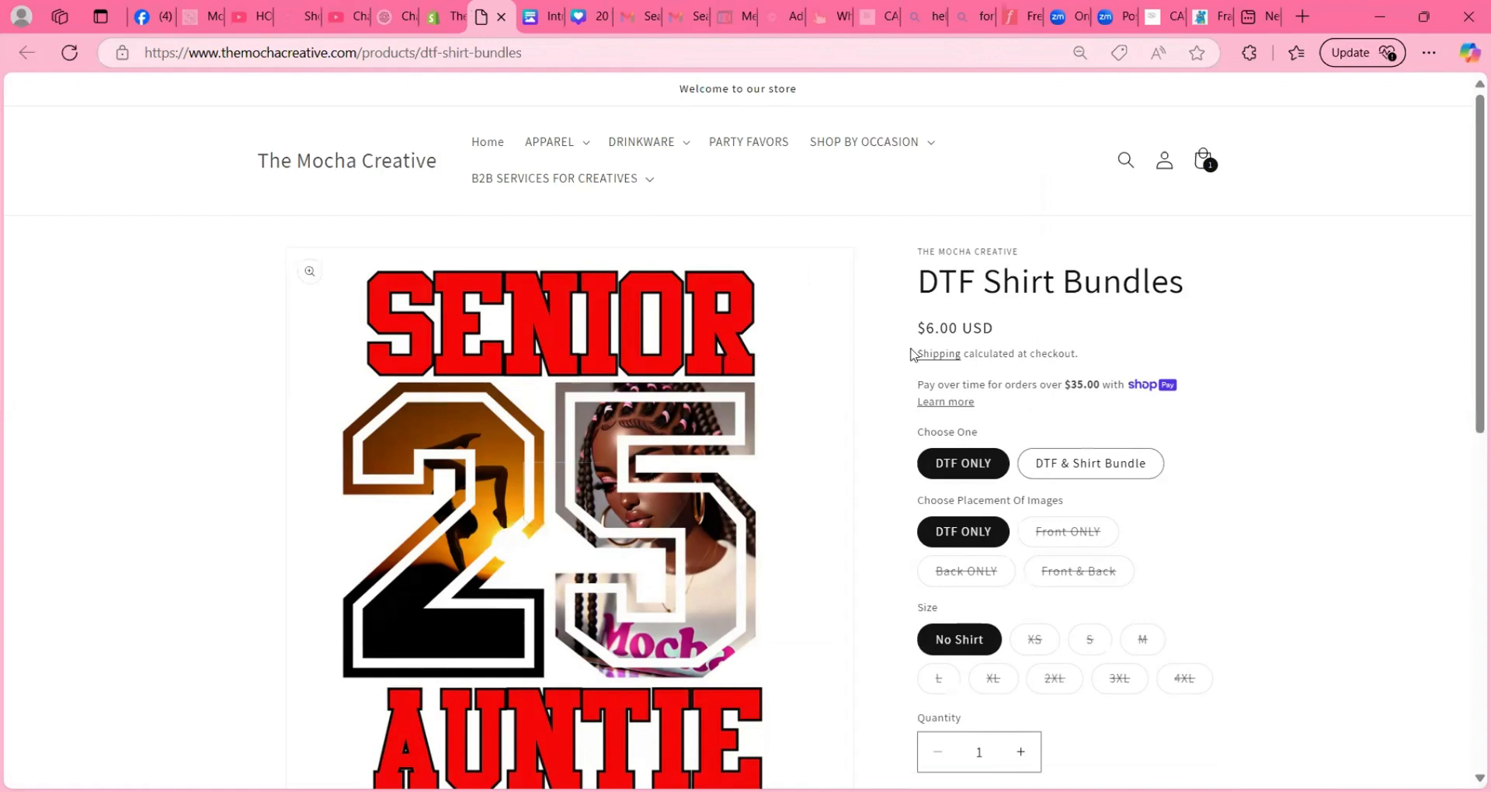
scroll(860, 420, down, 2)
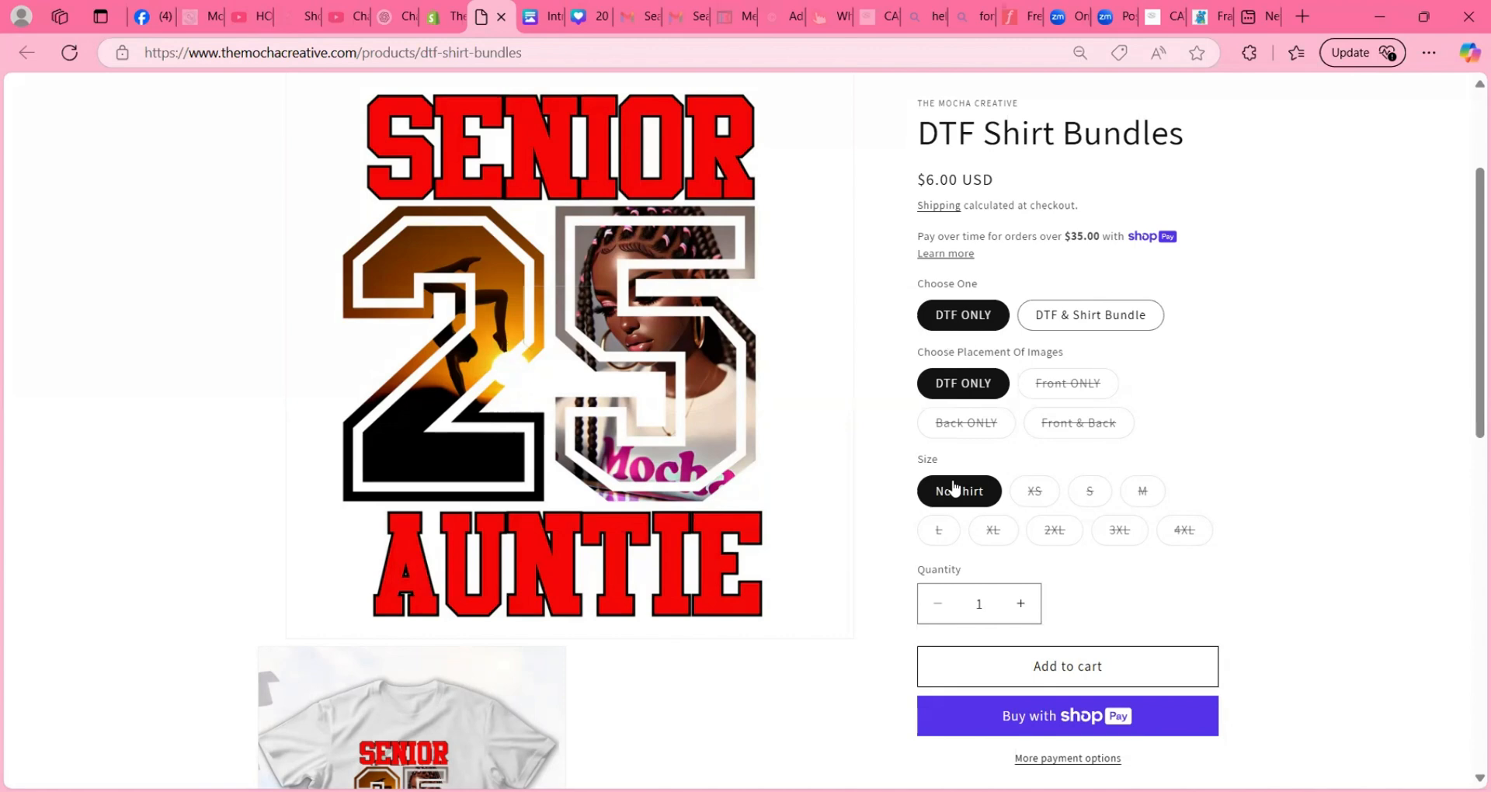
click(1077, 315)
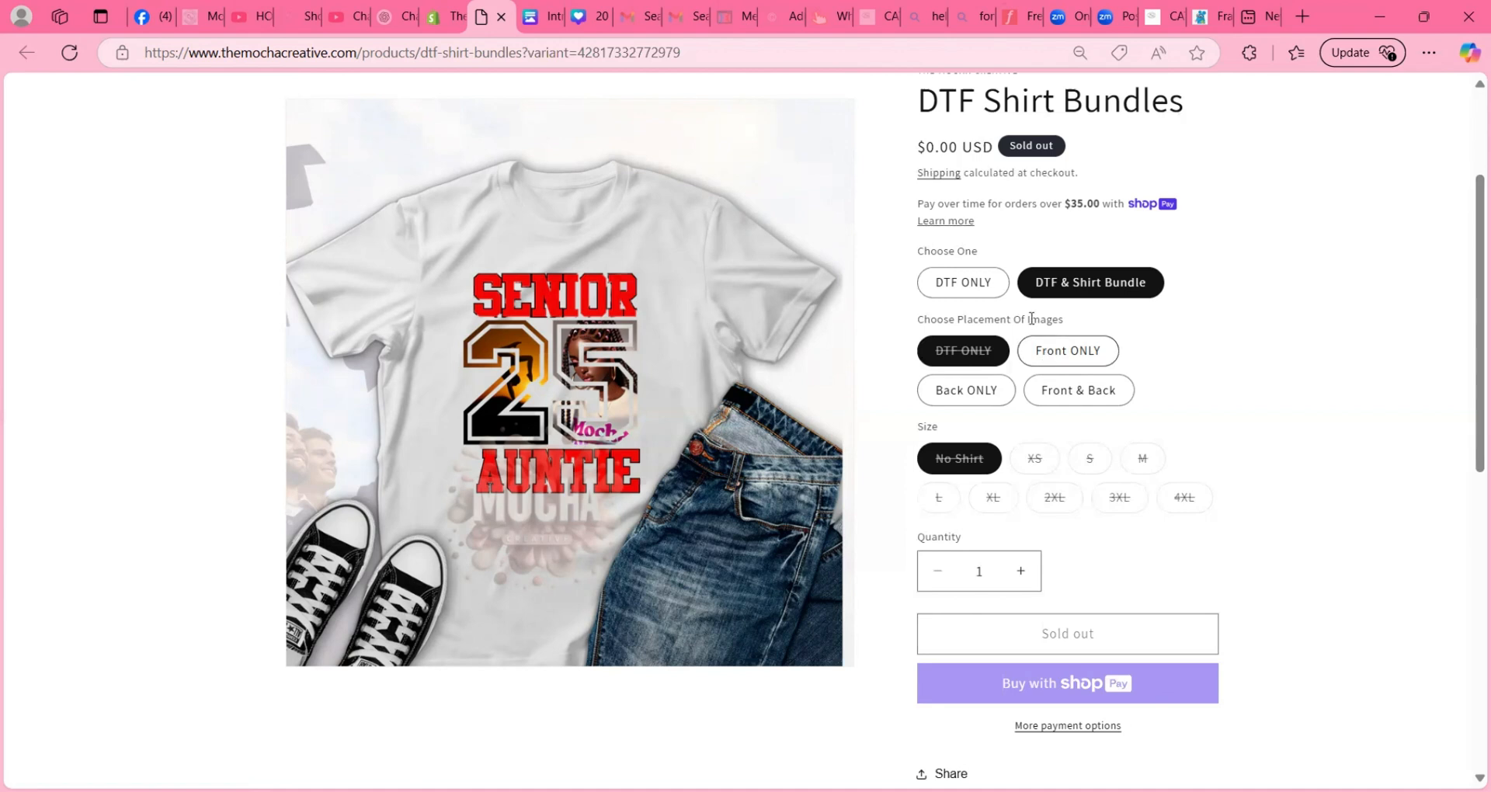
click(974, 284)
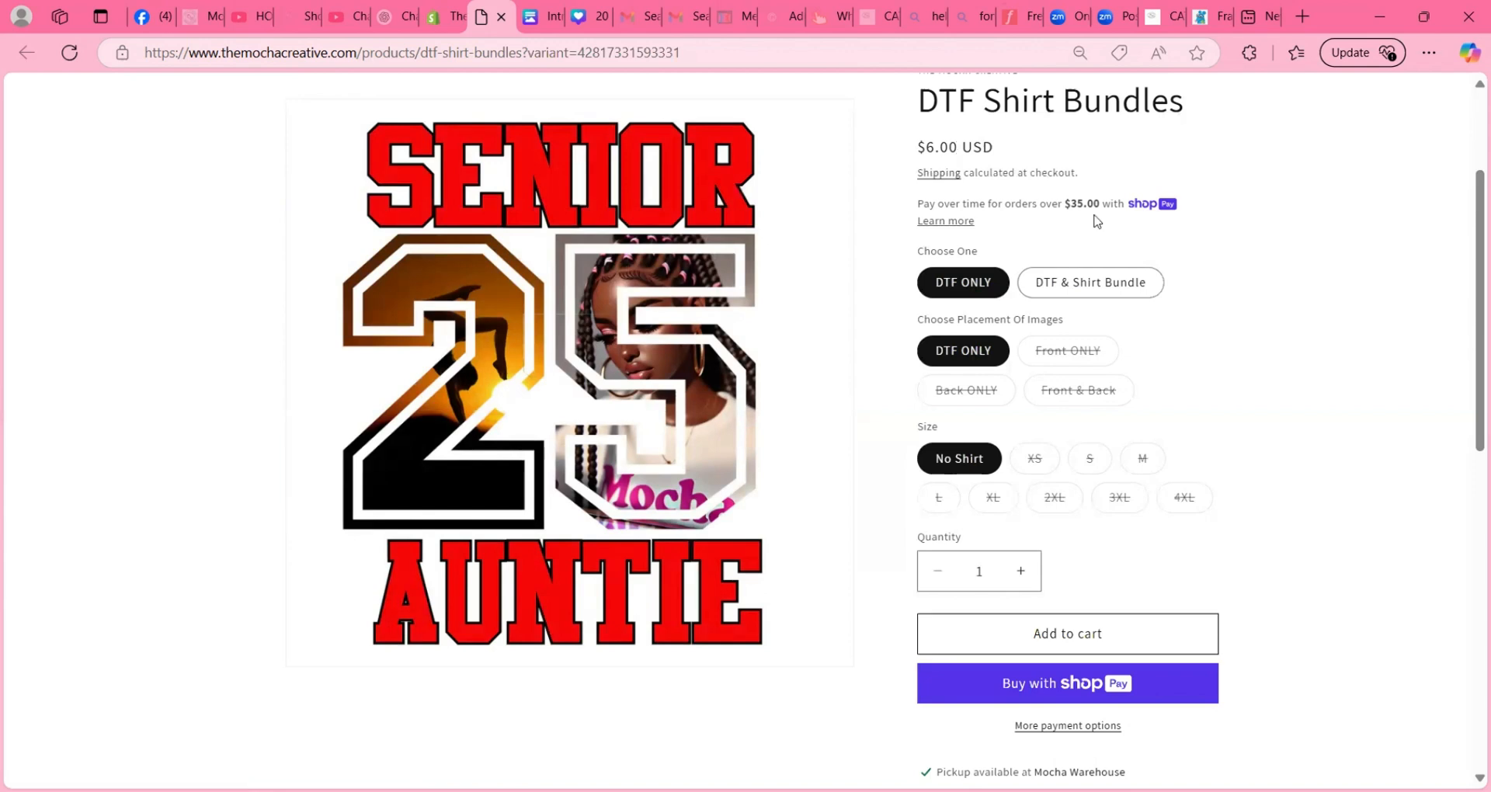
click(1083, 284)
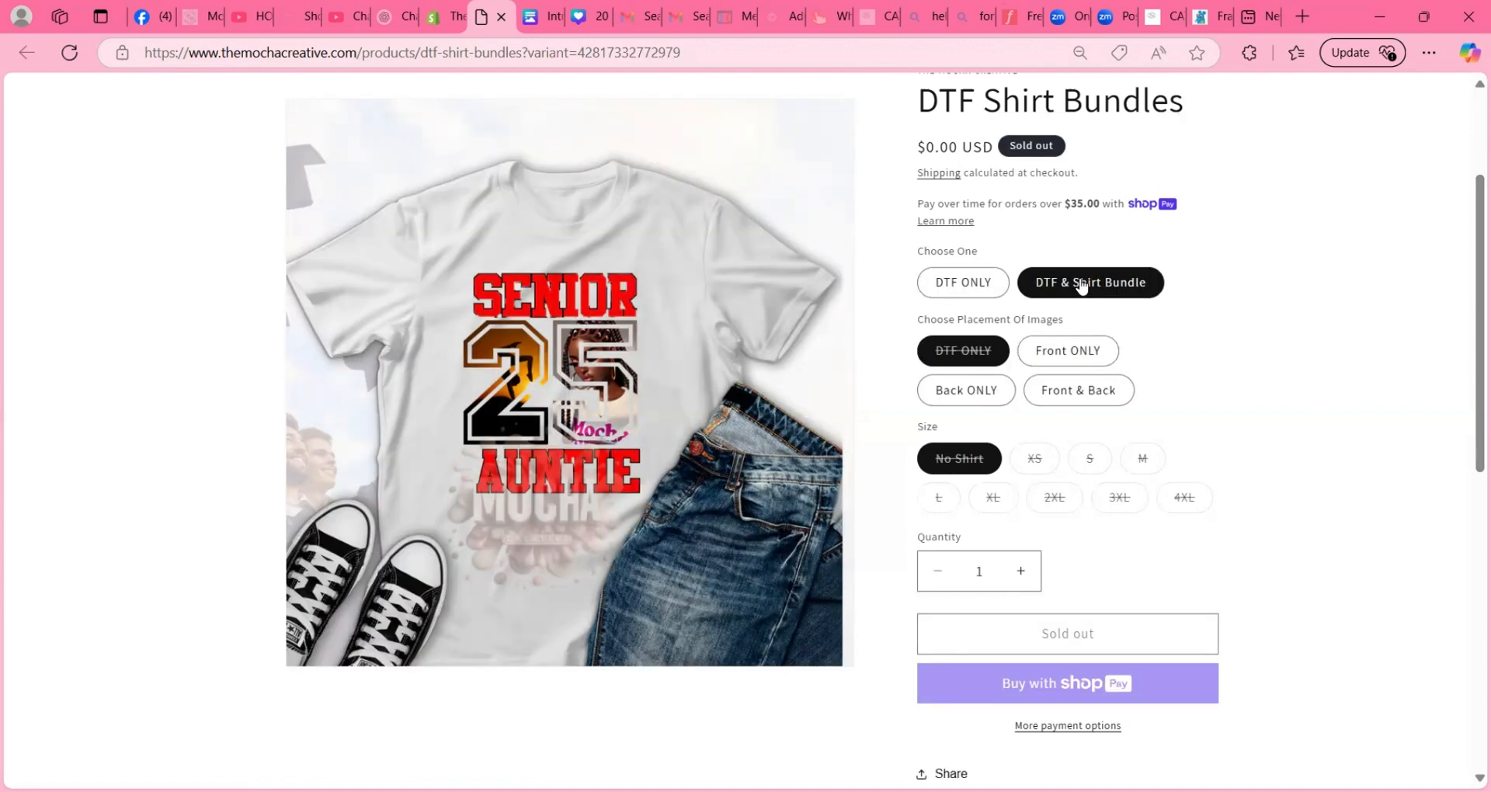
- Check the storefront prices of the Front ONLY bundle in sizes 4XL, XS and XL
click(1059, 349)
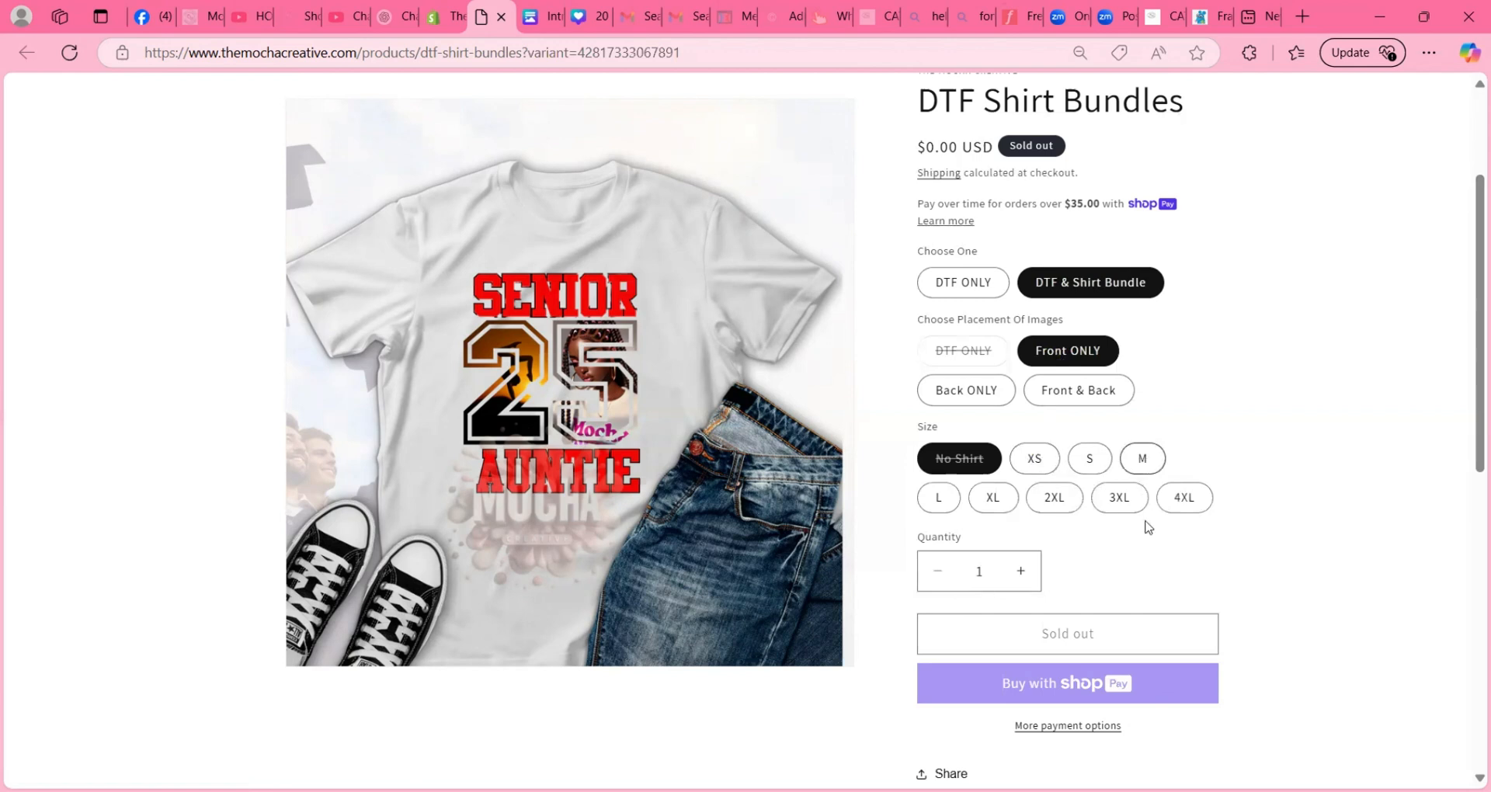
click(1180, 513)
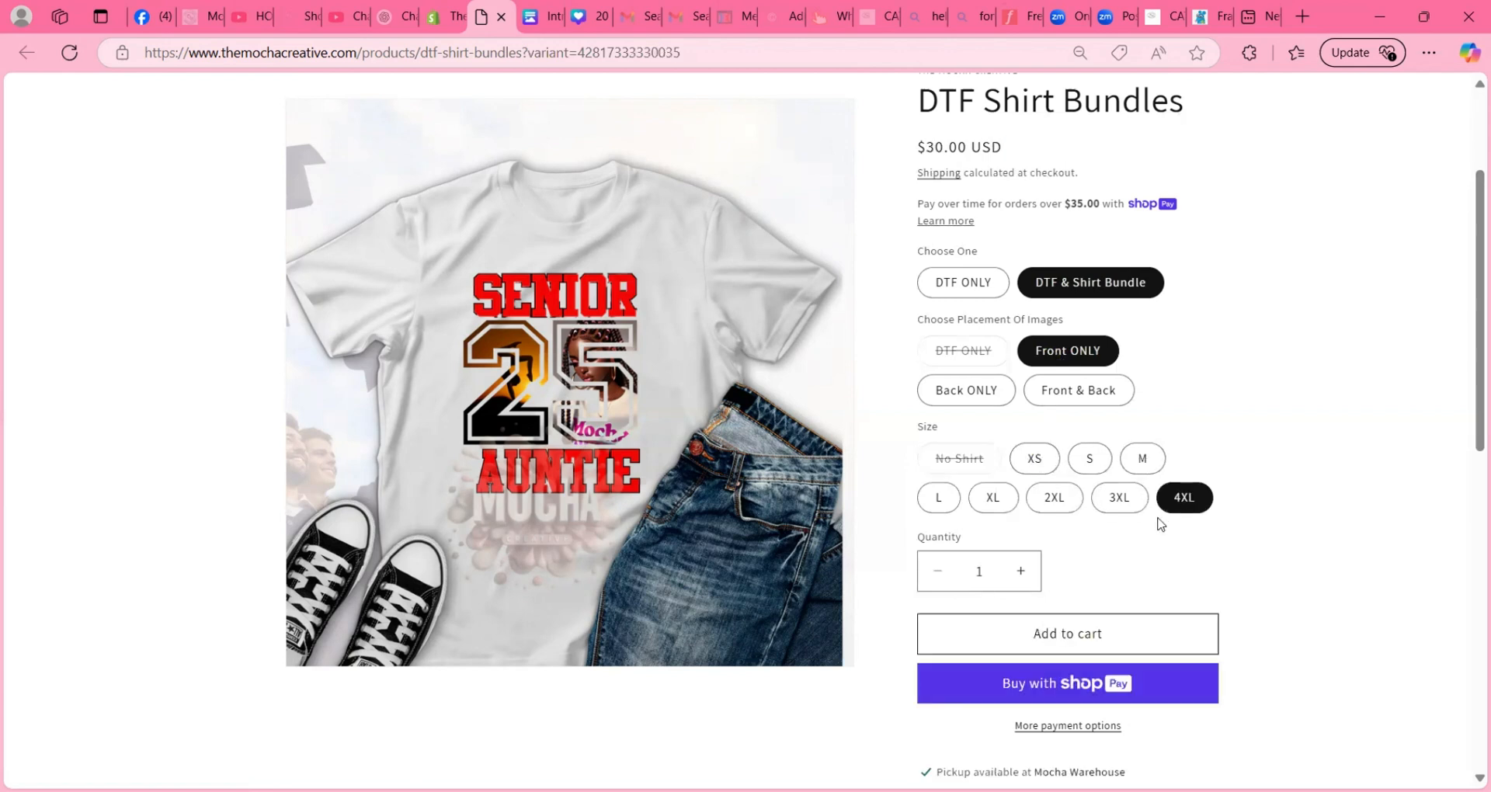
click(1038, 459)
click(994, 501)
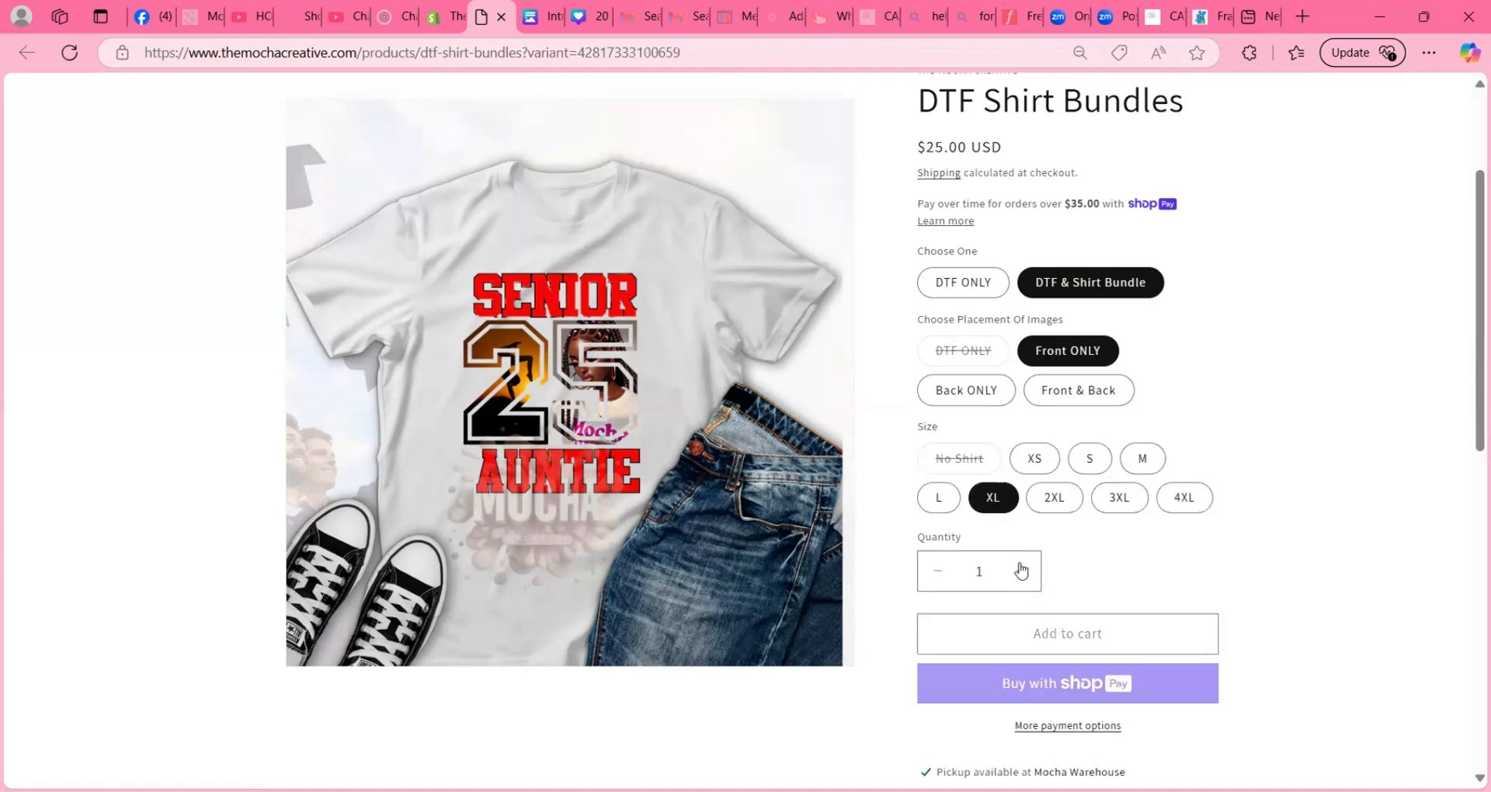
- Check the storefront prices of the Back ONLY bundle in sizes XL, 4XL and XS
click(977, 393)
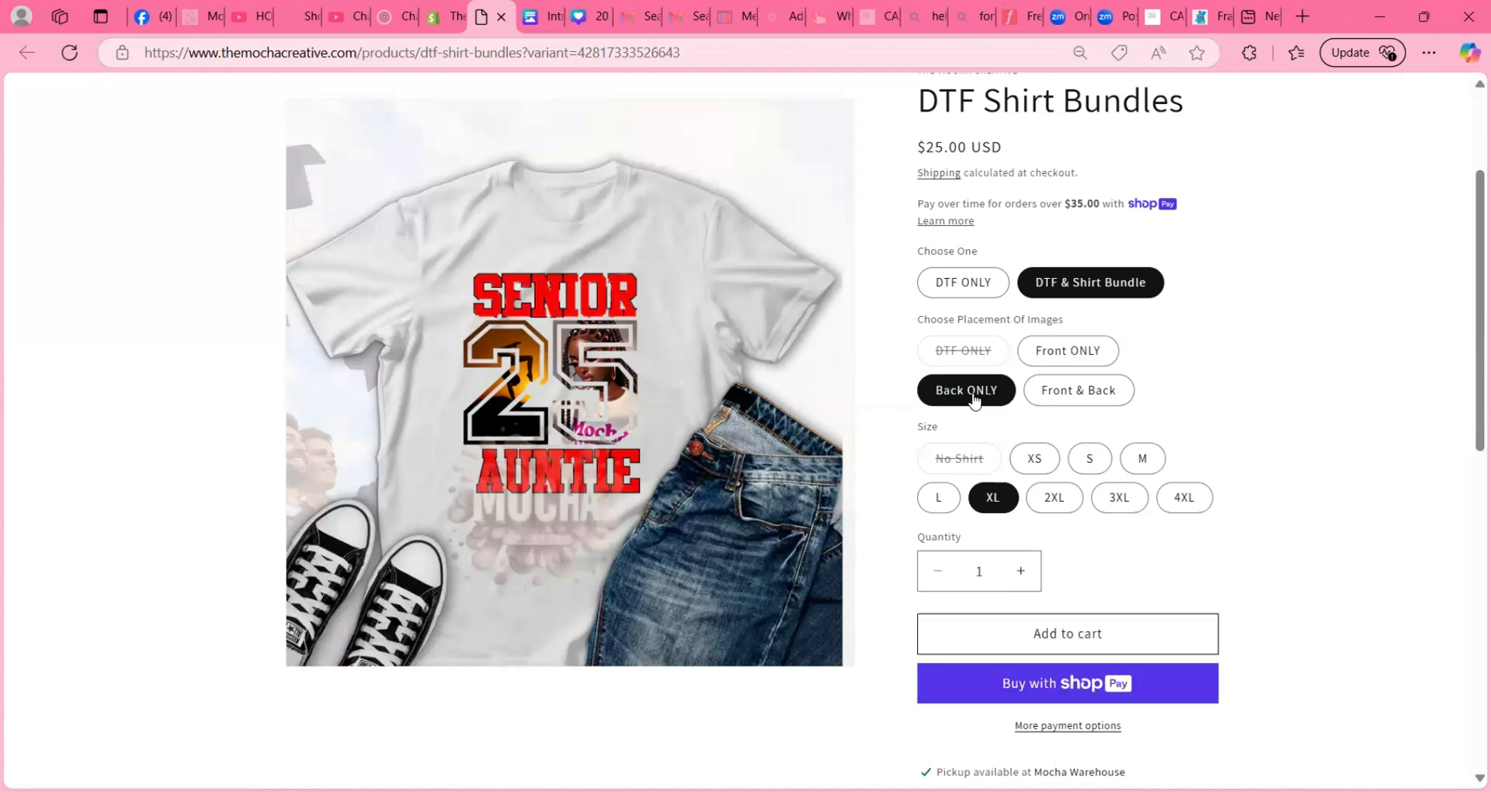
click(1186, 500)
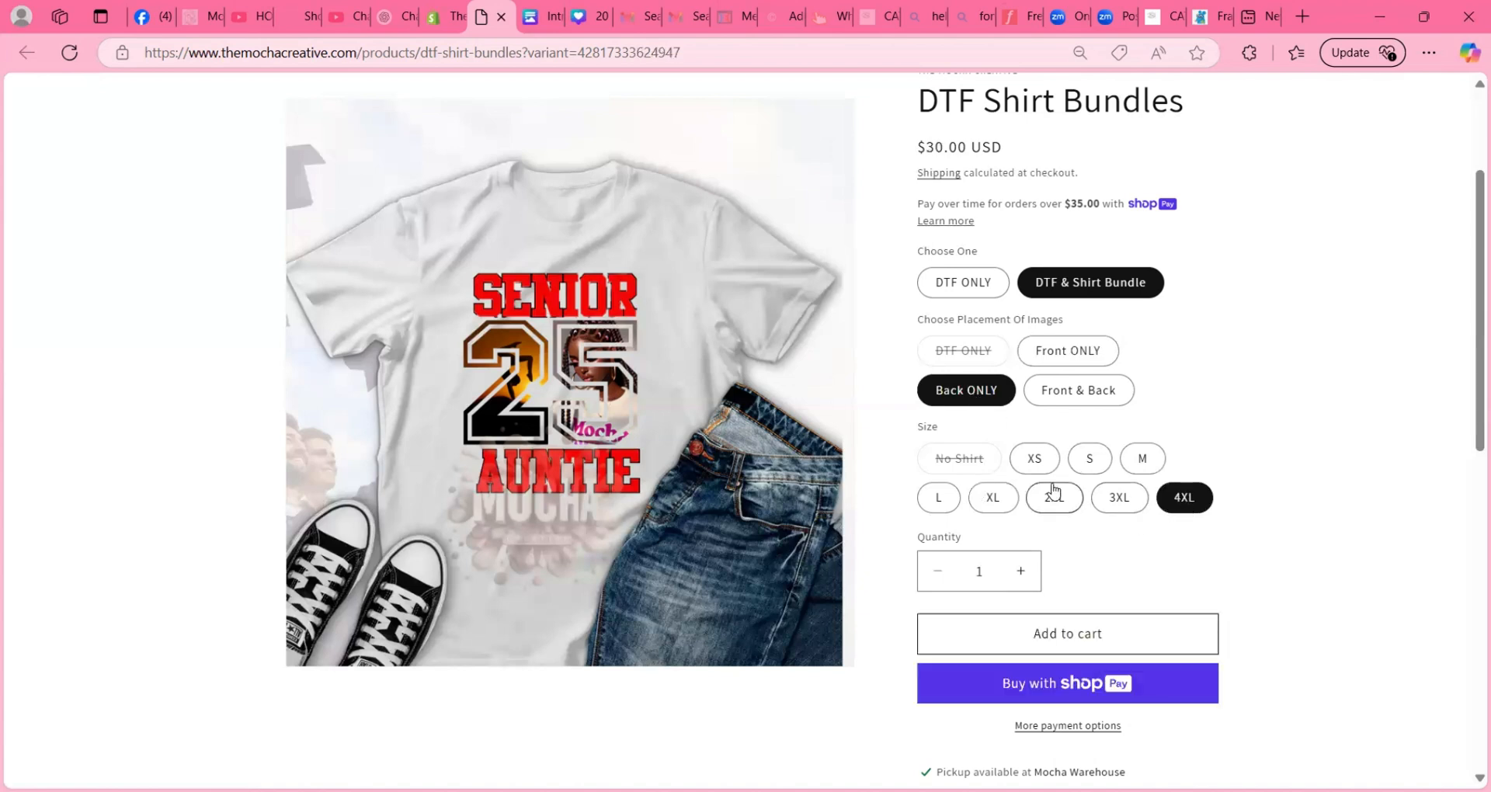
click(1035, 466)
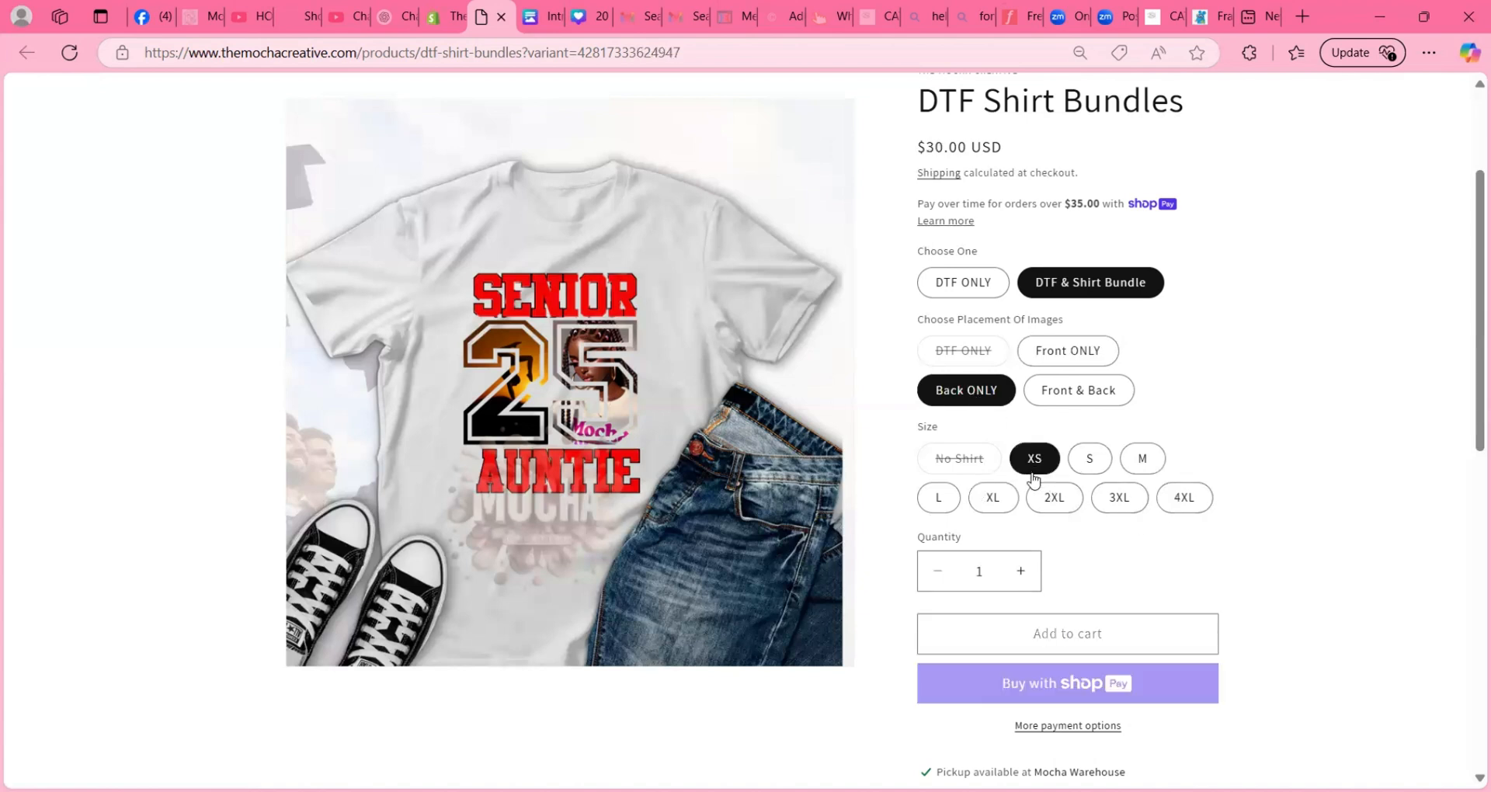
- Check the storefront prices of the Front & Back bundle in sizes XS, 4XL, 3XL and S
click(1077, 393)
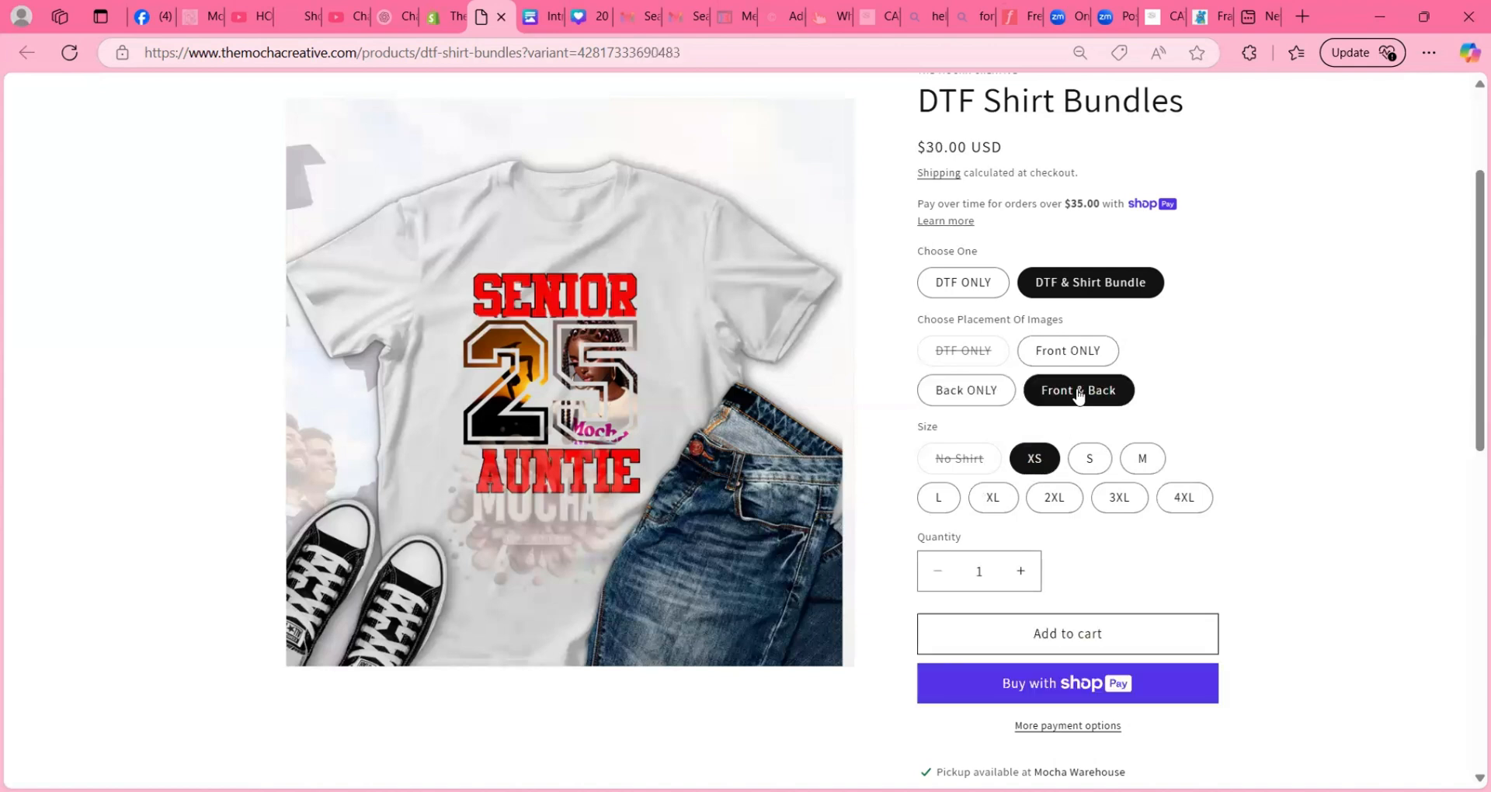
click(1181, 503)
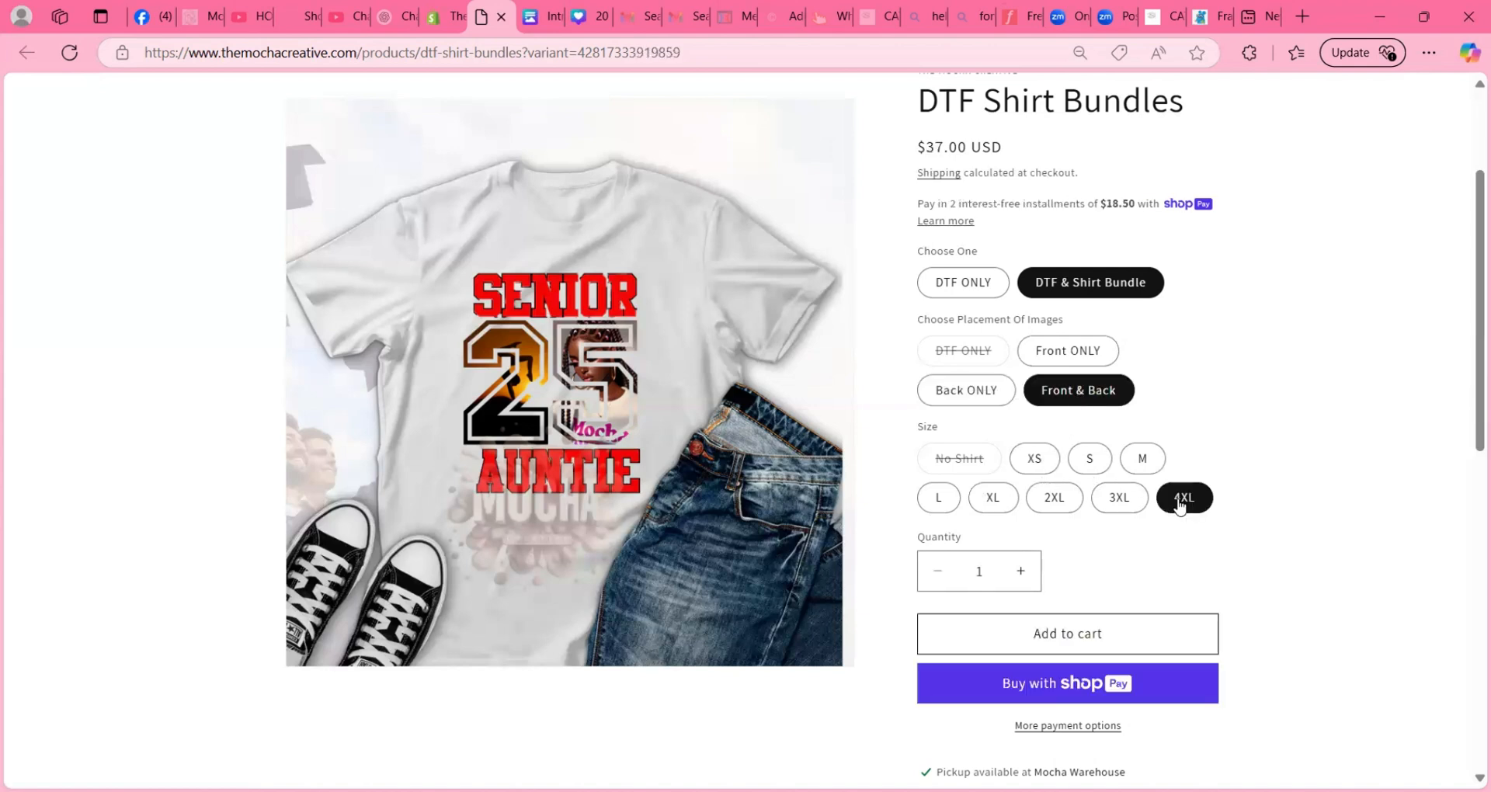
click(1121, 501)
click(1091, 461)
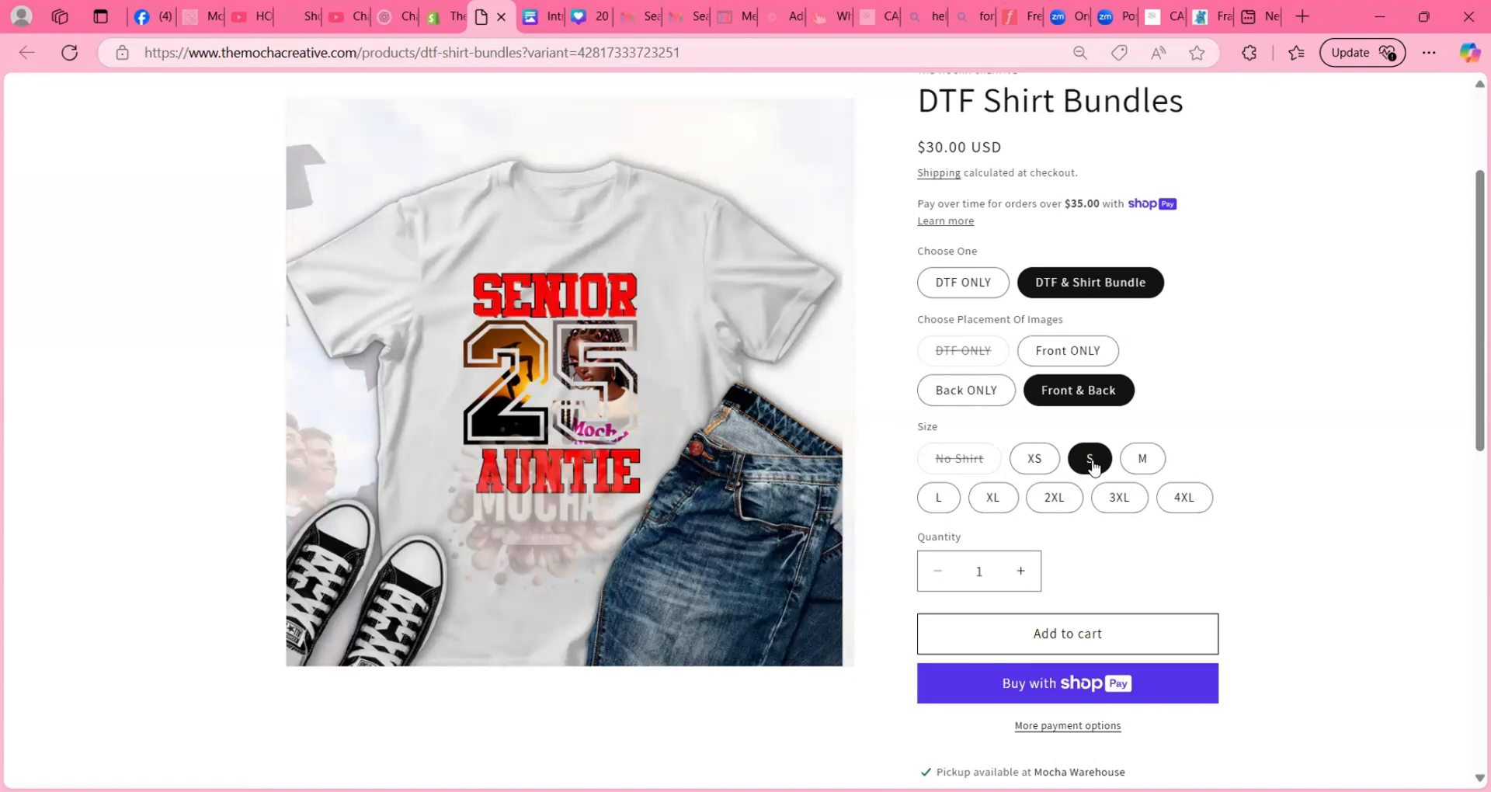
- Switch back to the Shopify admin and title the new product "Breast Cancer Awareness Bundle"
click(447, 16)
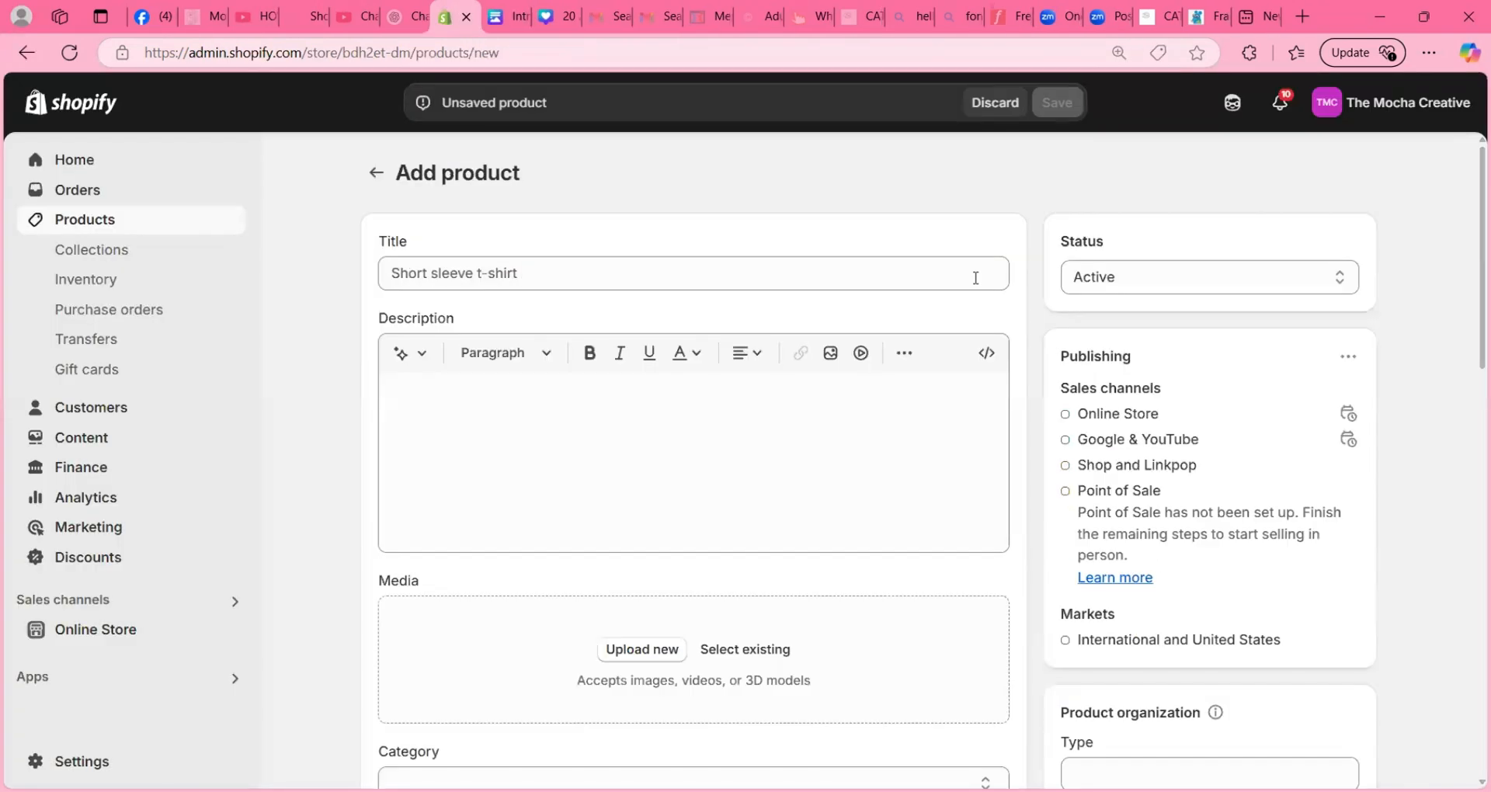
click(466, 284)
text(B)
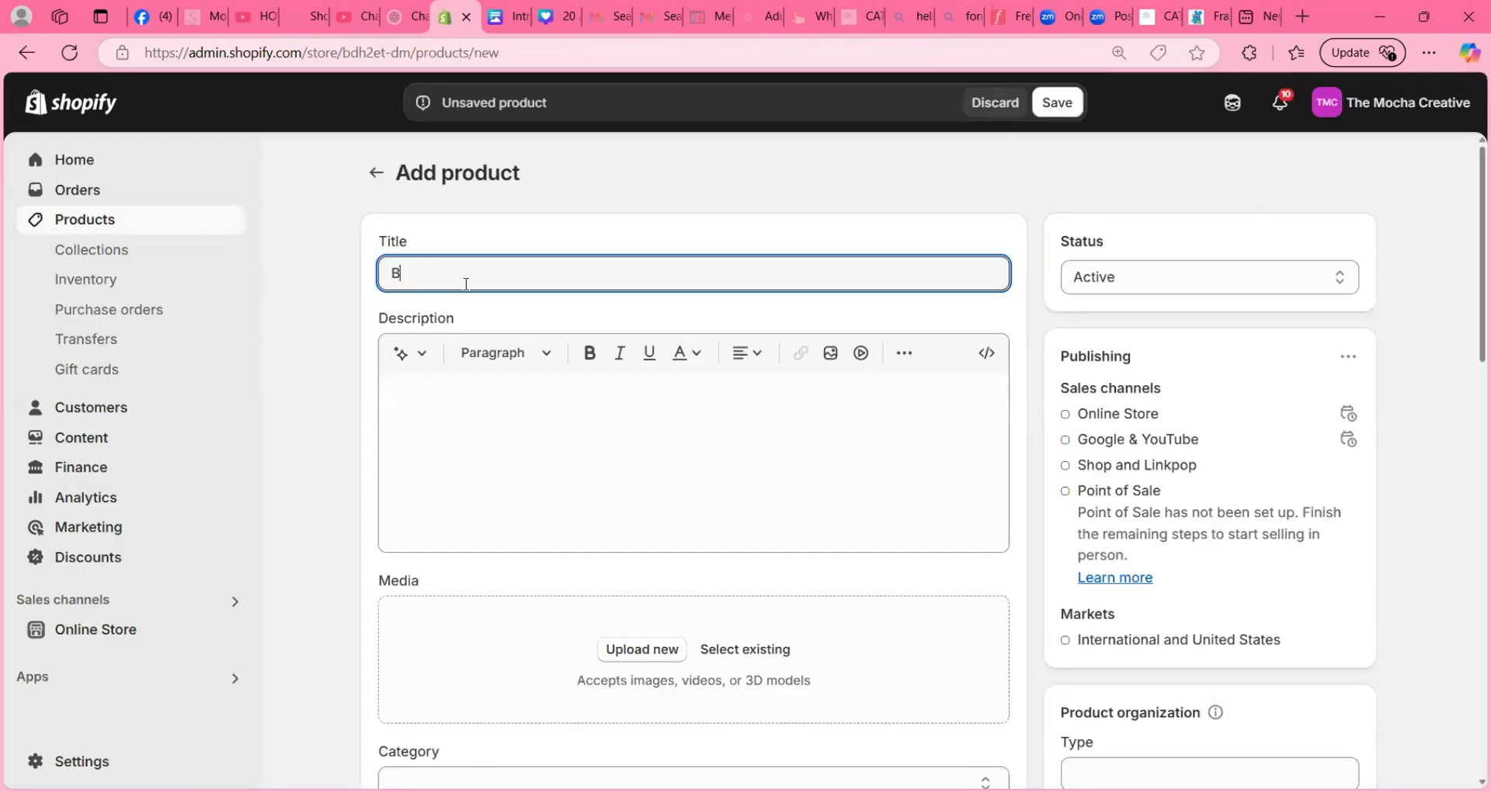
text(reast Cancer Awareness Bundle)
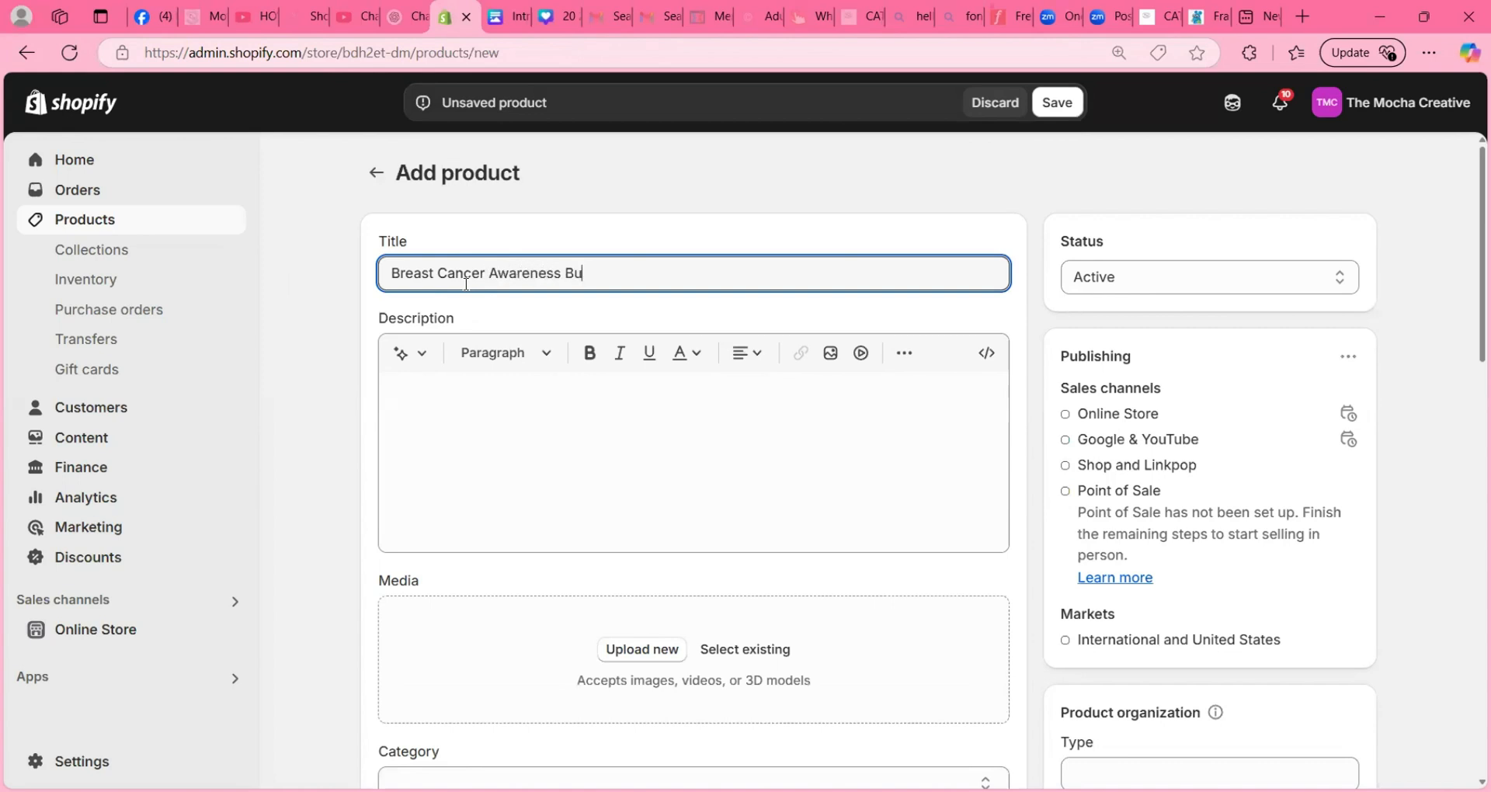
scroll(543, 466, down, 3)
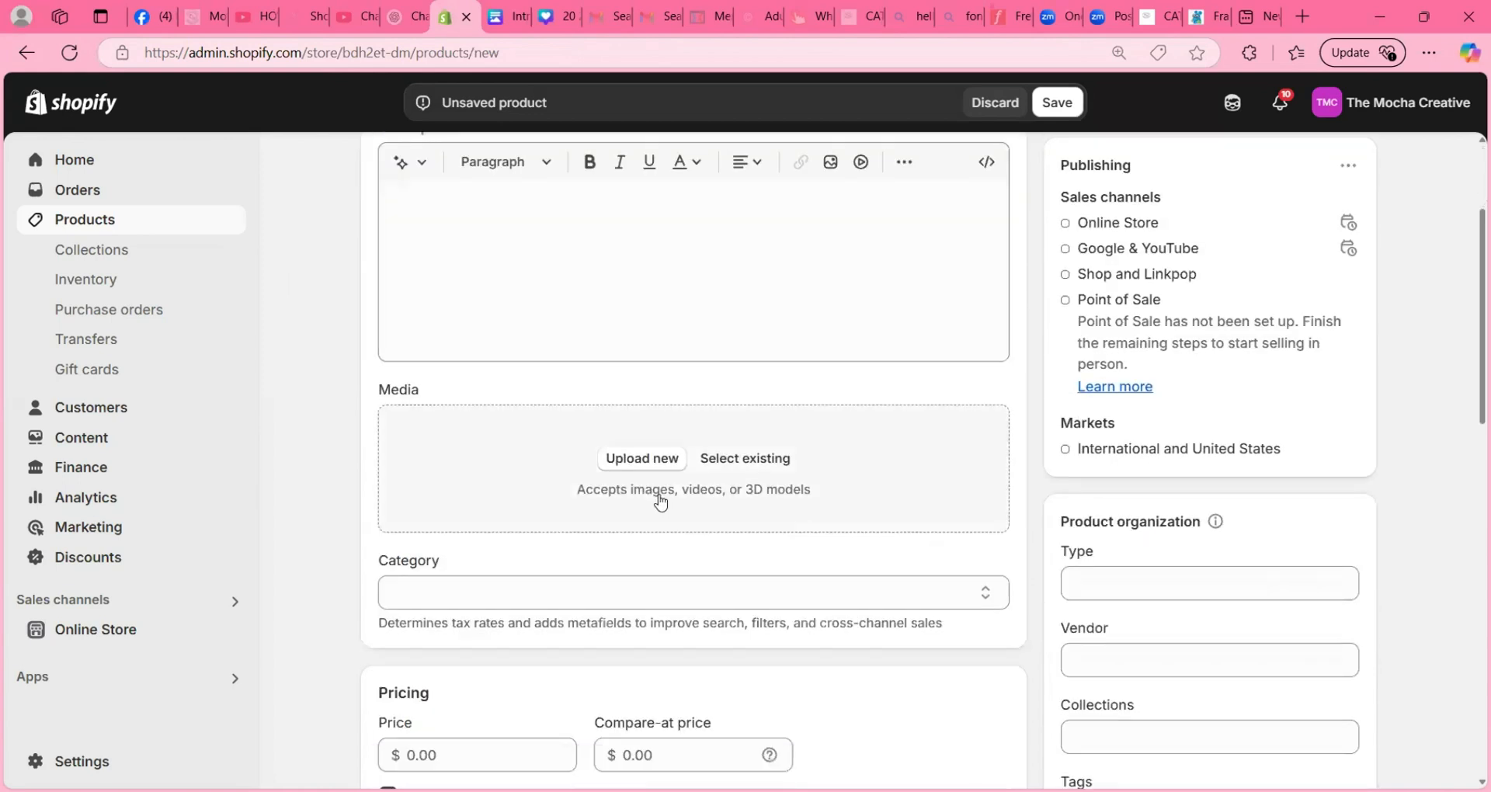
- Add the existing tumbler, shirt-with-tumbler and shirt images to the product media, and make the shirt-with-tumbler image the first one
click(746, 456)
click(284, 485)
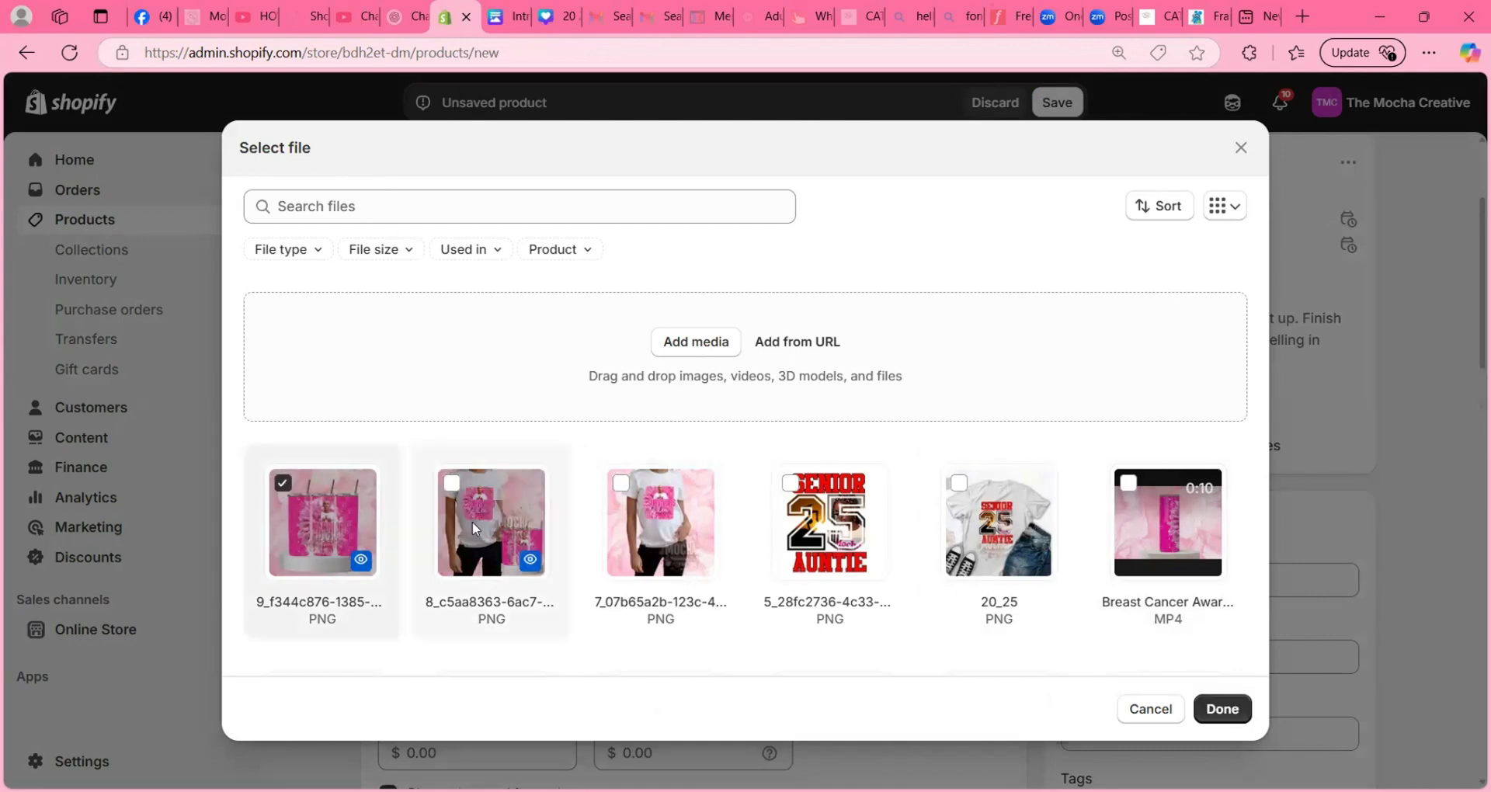
click(452, 483)
click(623, 484)
click(1222, 709)
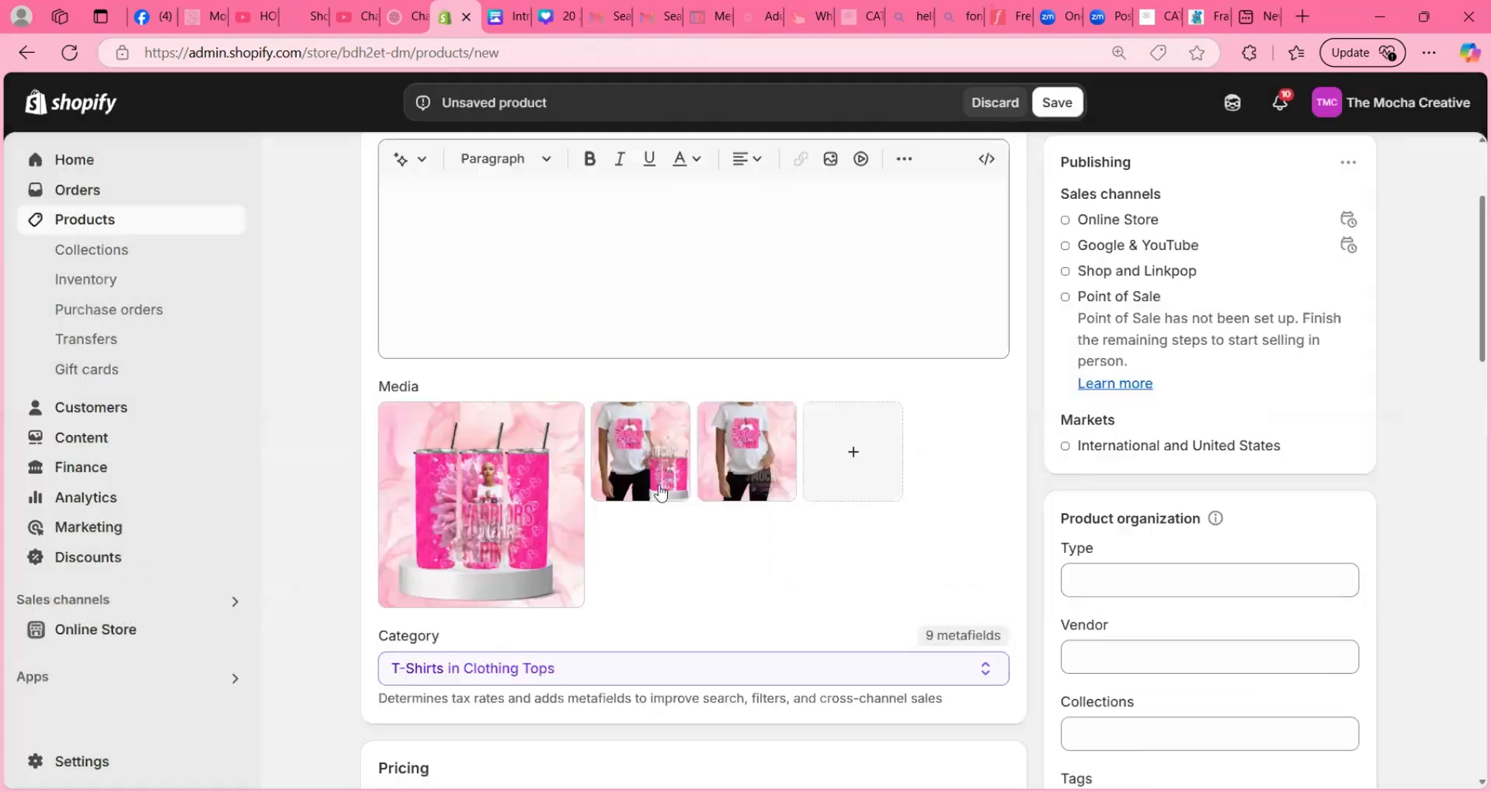
drag(657, 478, 522, 531)
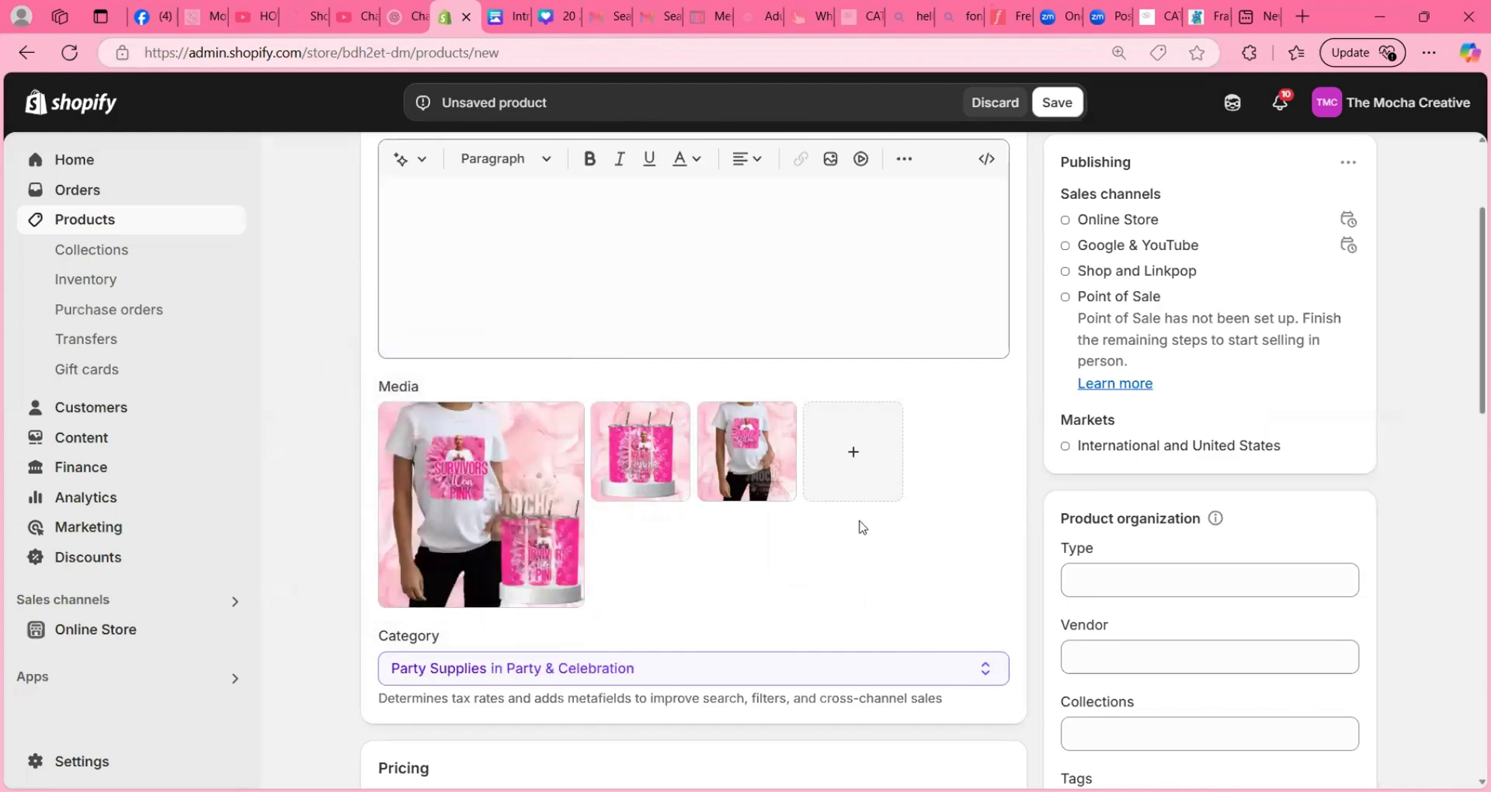
- Set the product's base price to $25
scroll(859, 526, down, 4)
scroll(858, 526, down, 1)
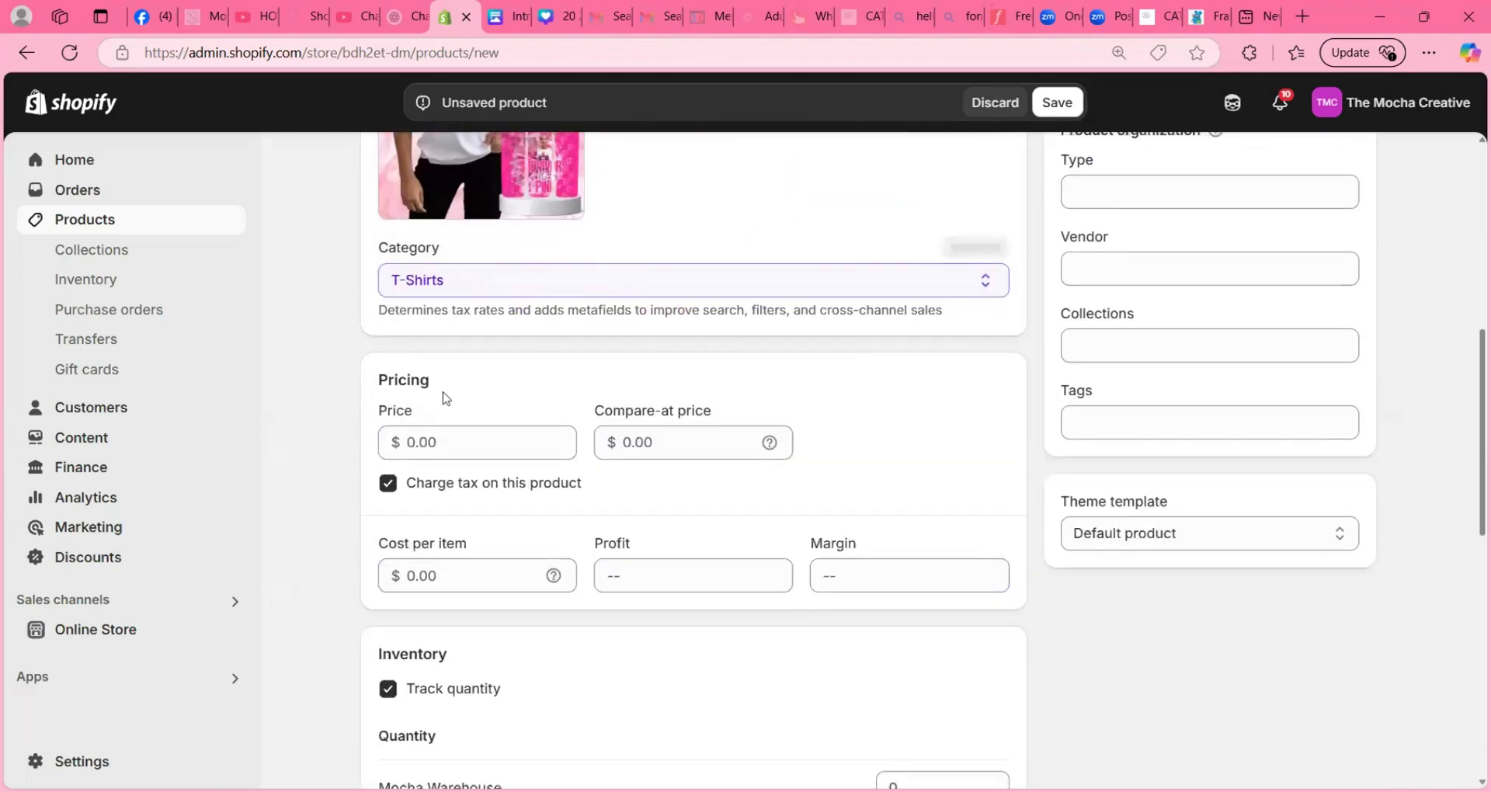
click(460, 439)
text(25)
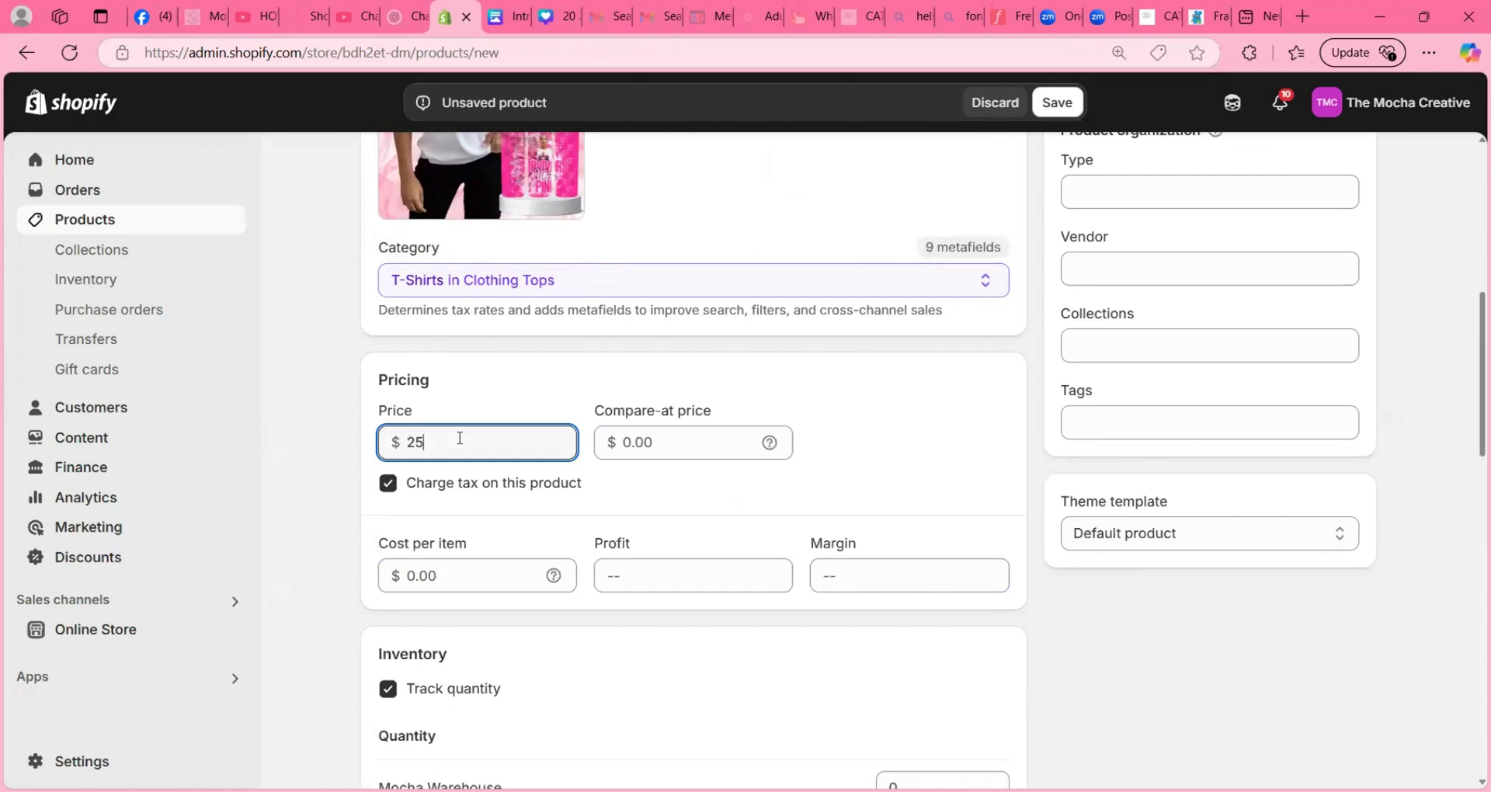
- Create a custom variant option named "Choose One" with the first value "Tumbler ONLY"
scroll(477, 429, down, 3)
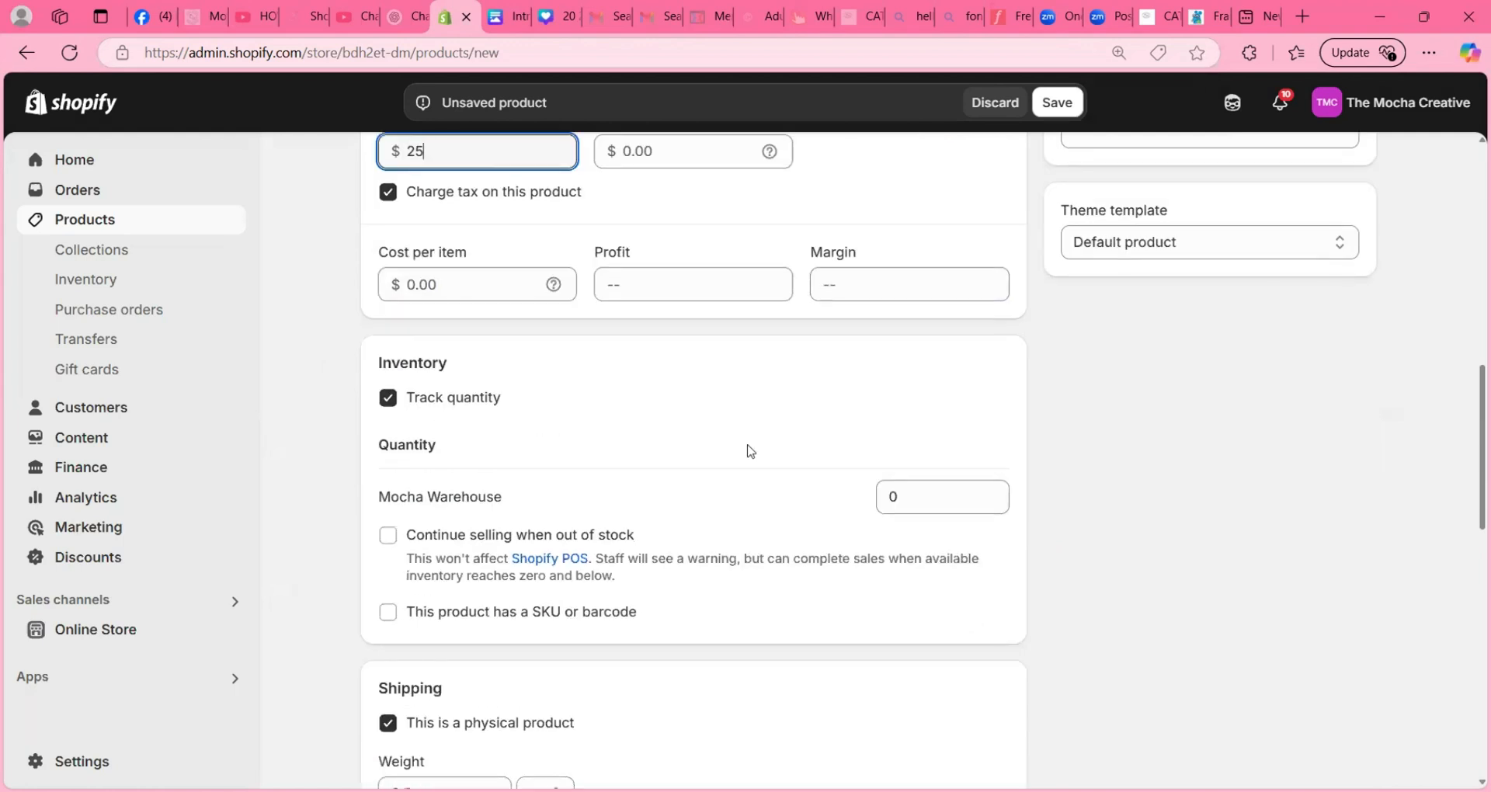
scroll(751, 451, down, 8)
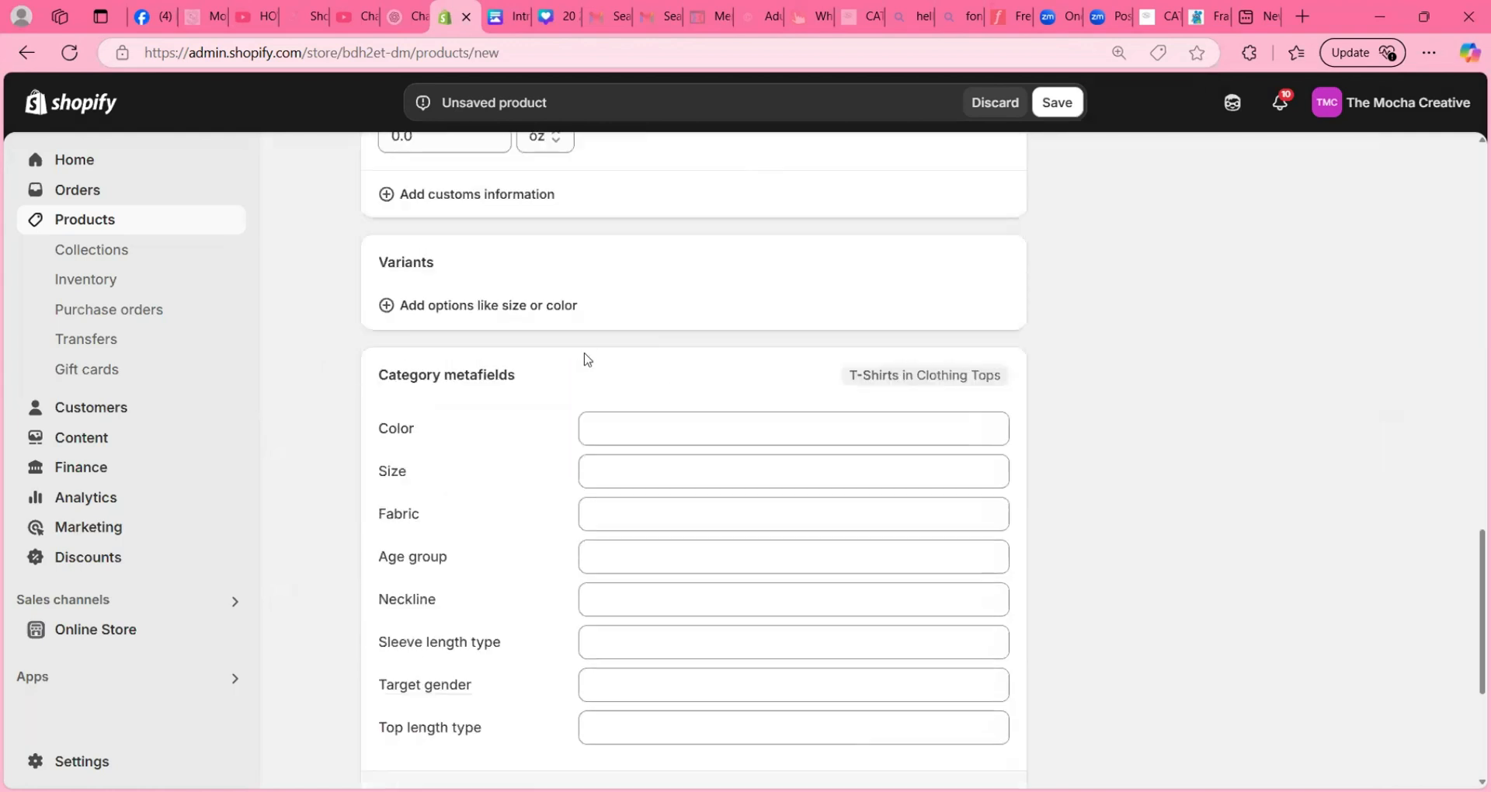
drag(377, 241, 449, 242)
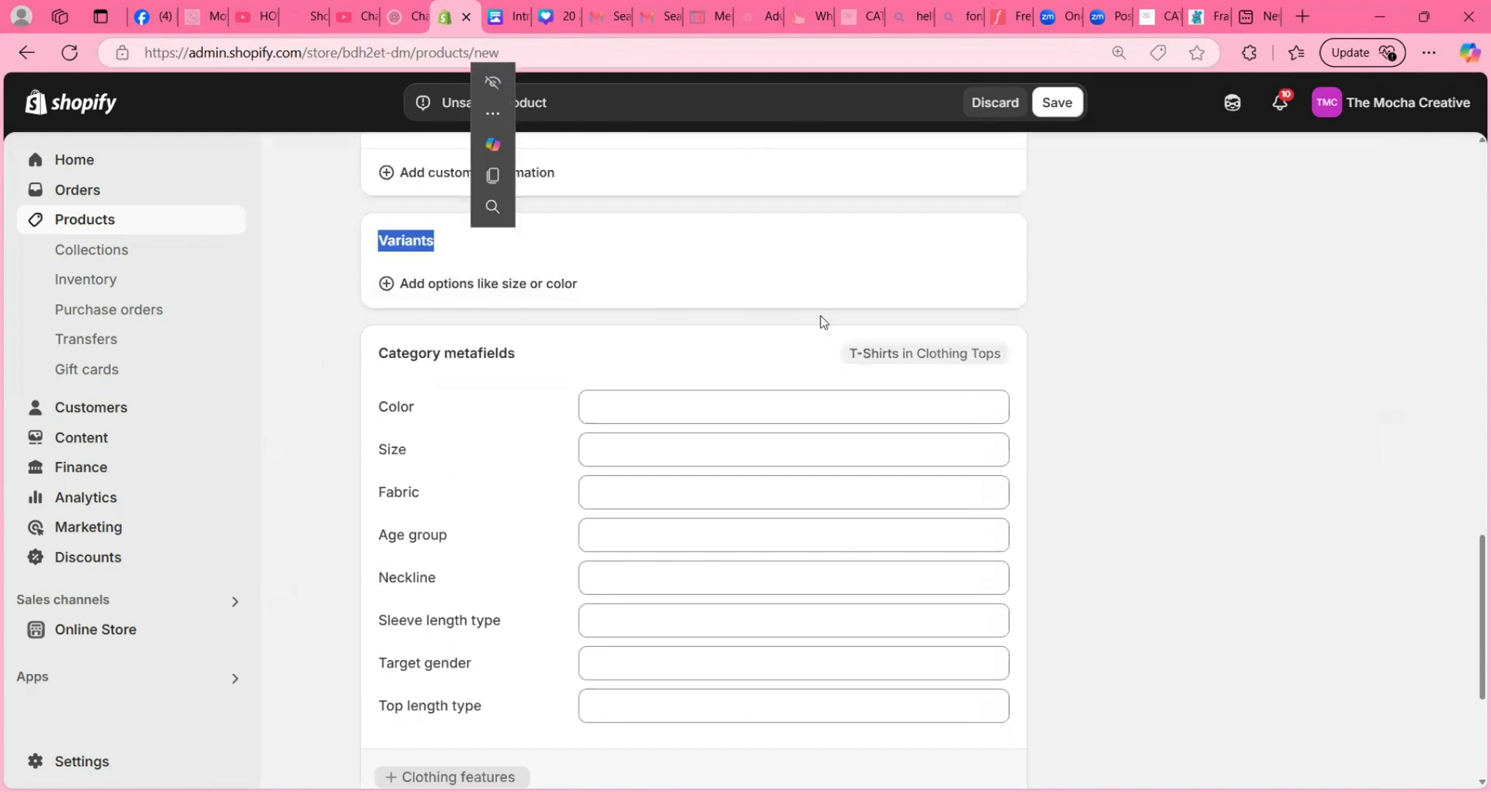
click(547, 298)
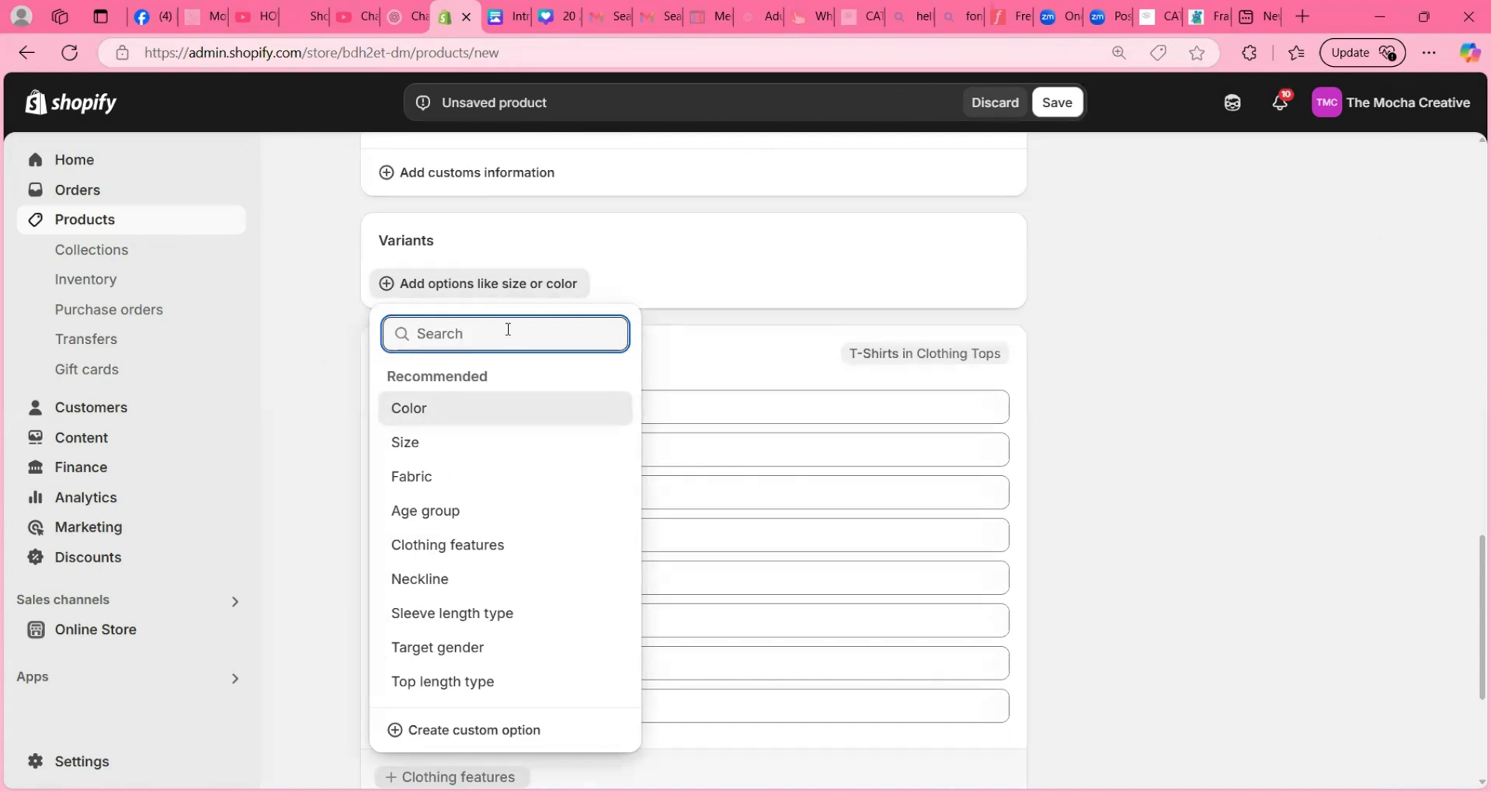
text(Choose One)
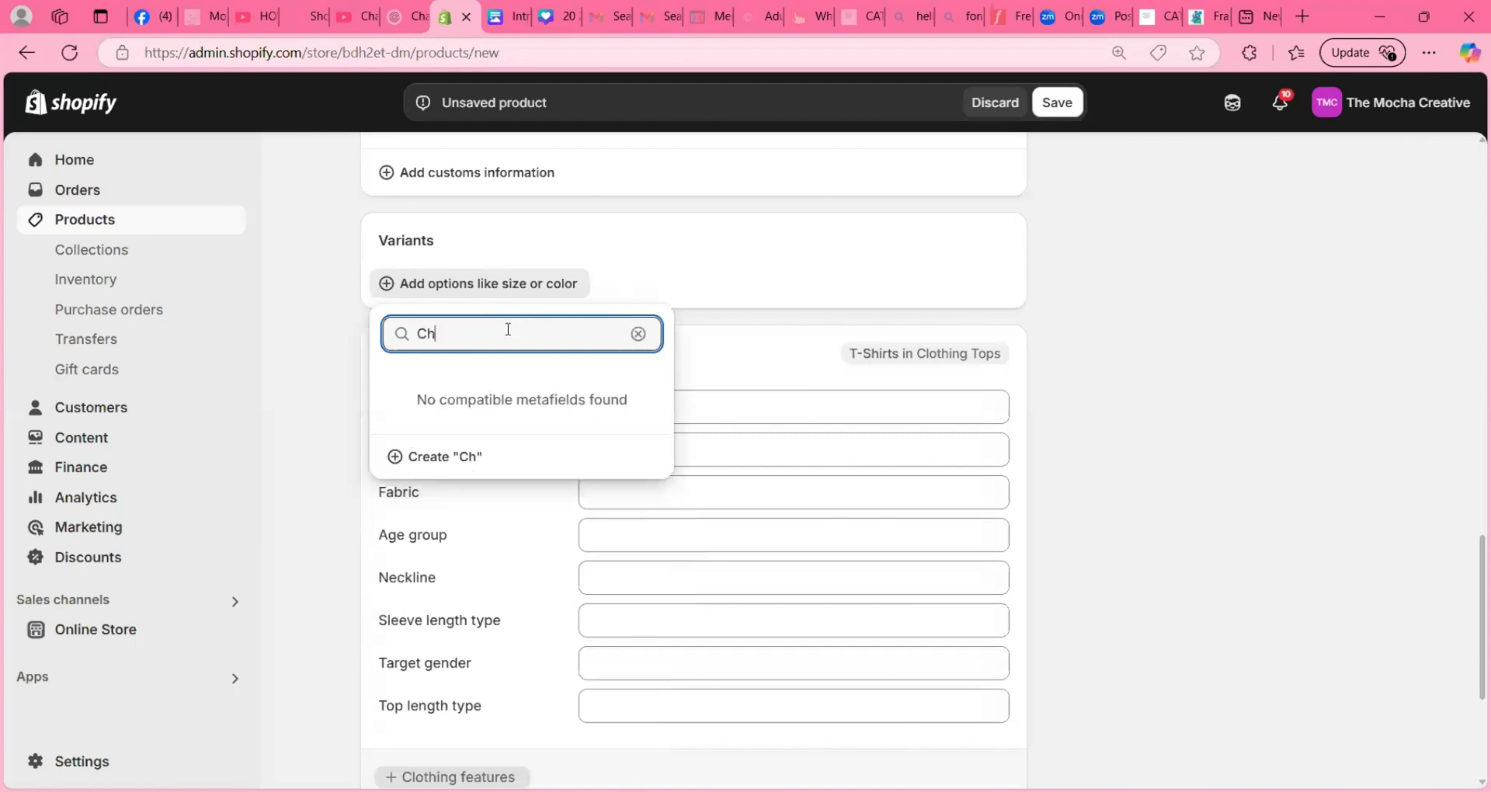
click(497, 457)
click(513, 405)
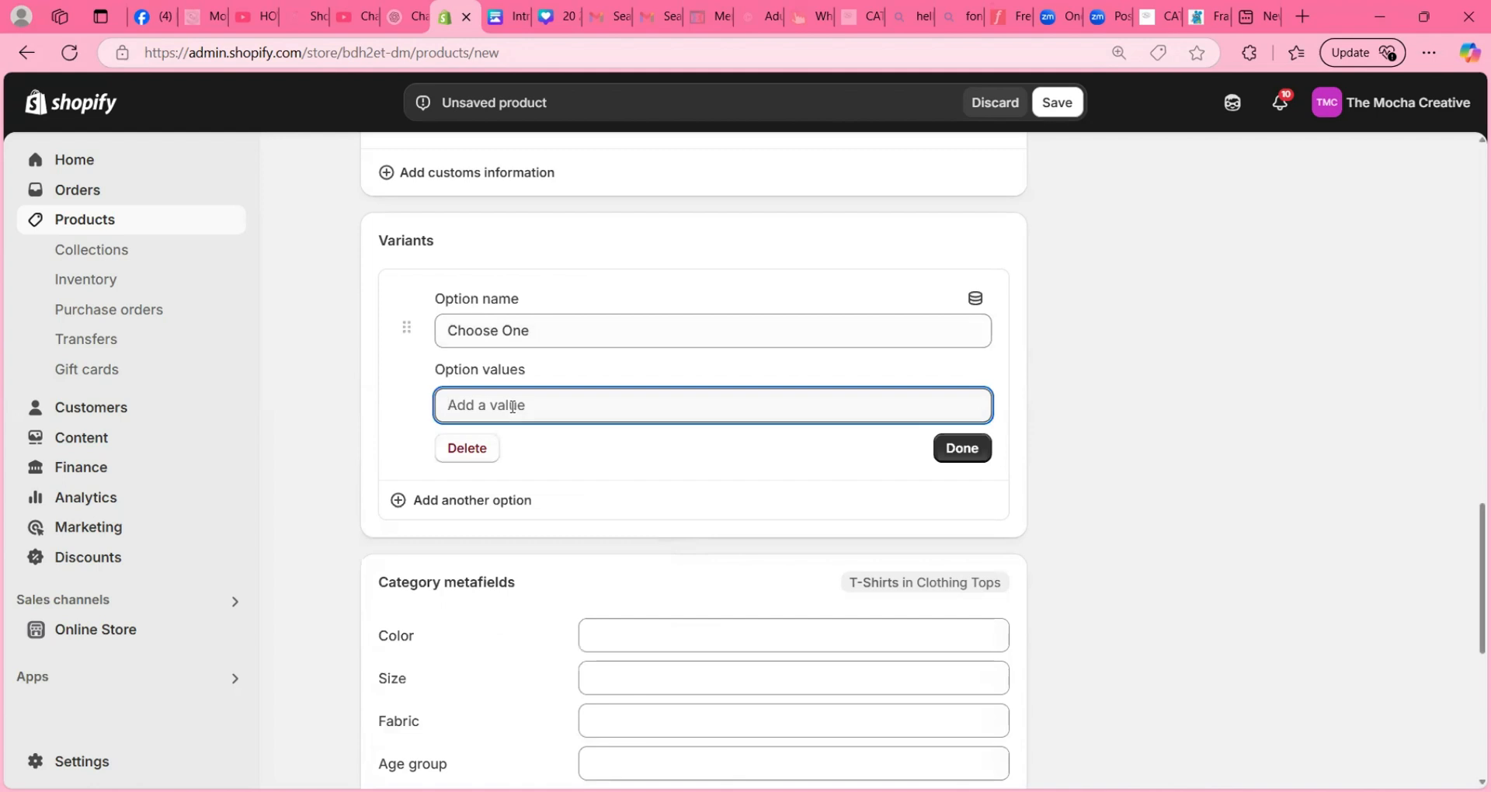
text(Tumbler ONLY)
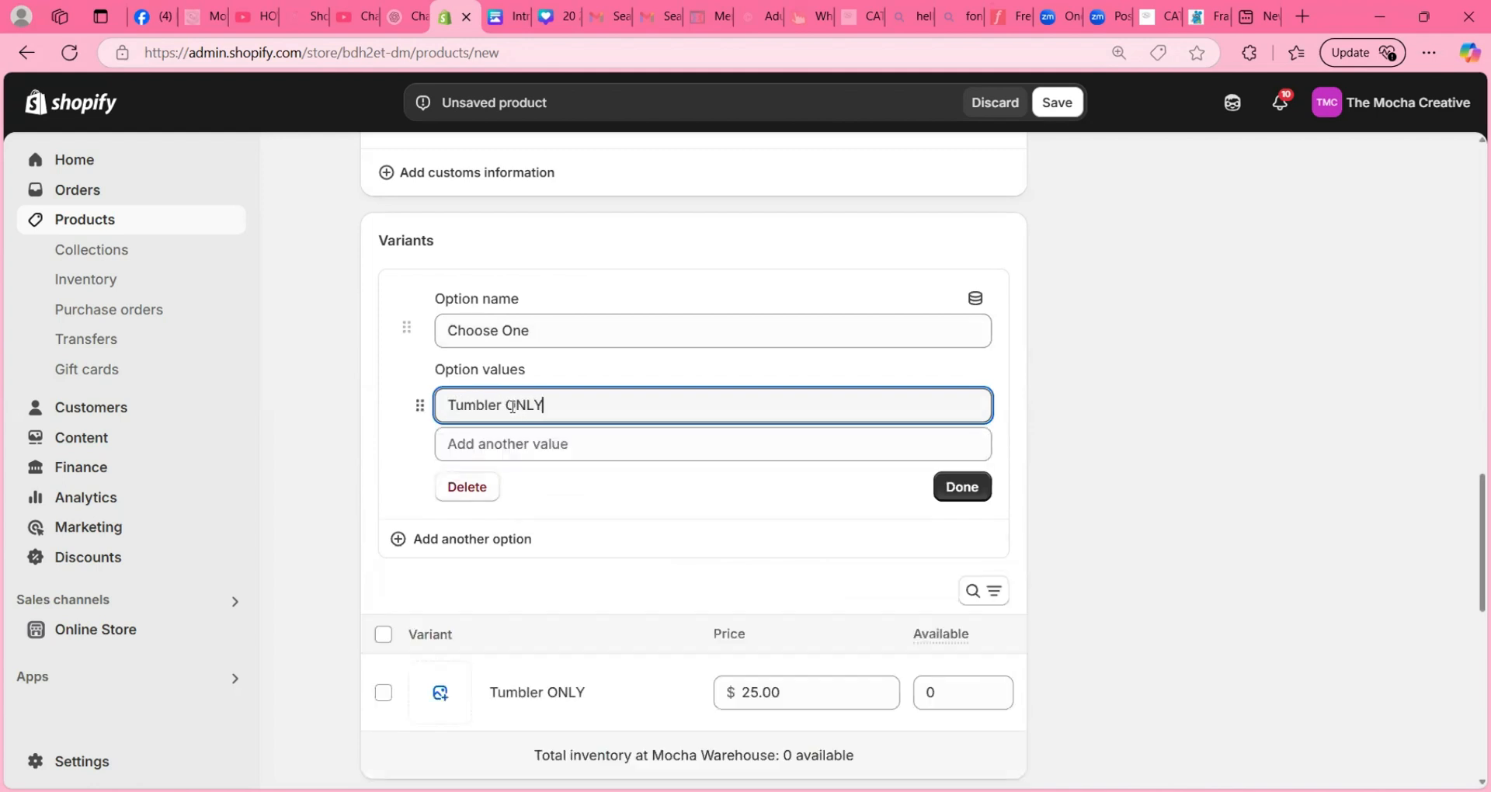
- Add the values "T-Shirt ONLY" and "Tumbler & T-Shirt Bundle" to the Choose One option and finish it
click(504, 444)
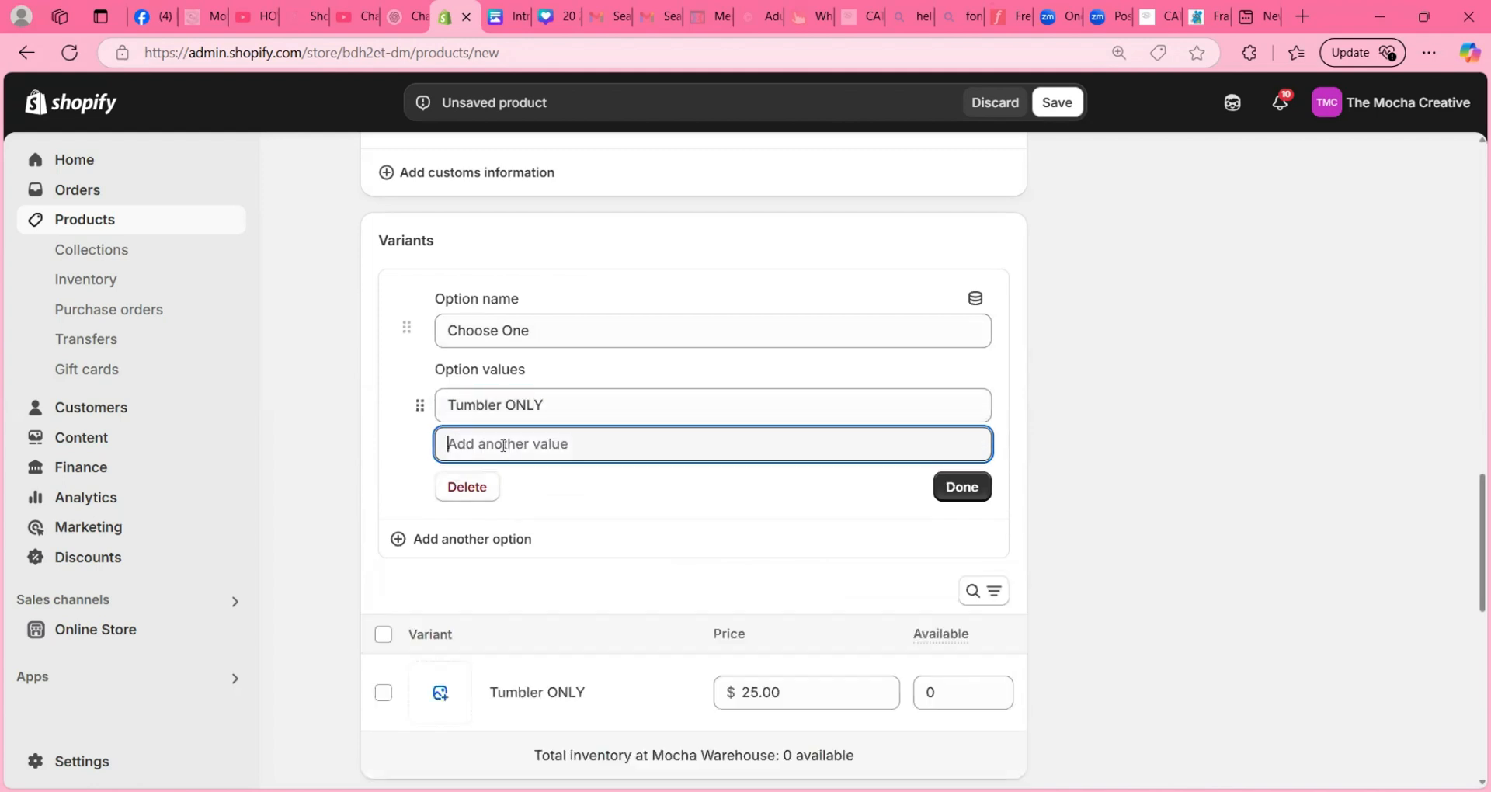
text(S)
key(BackSpace)
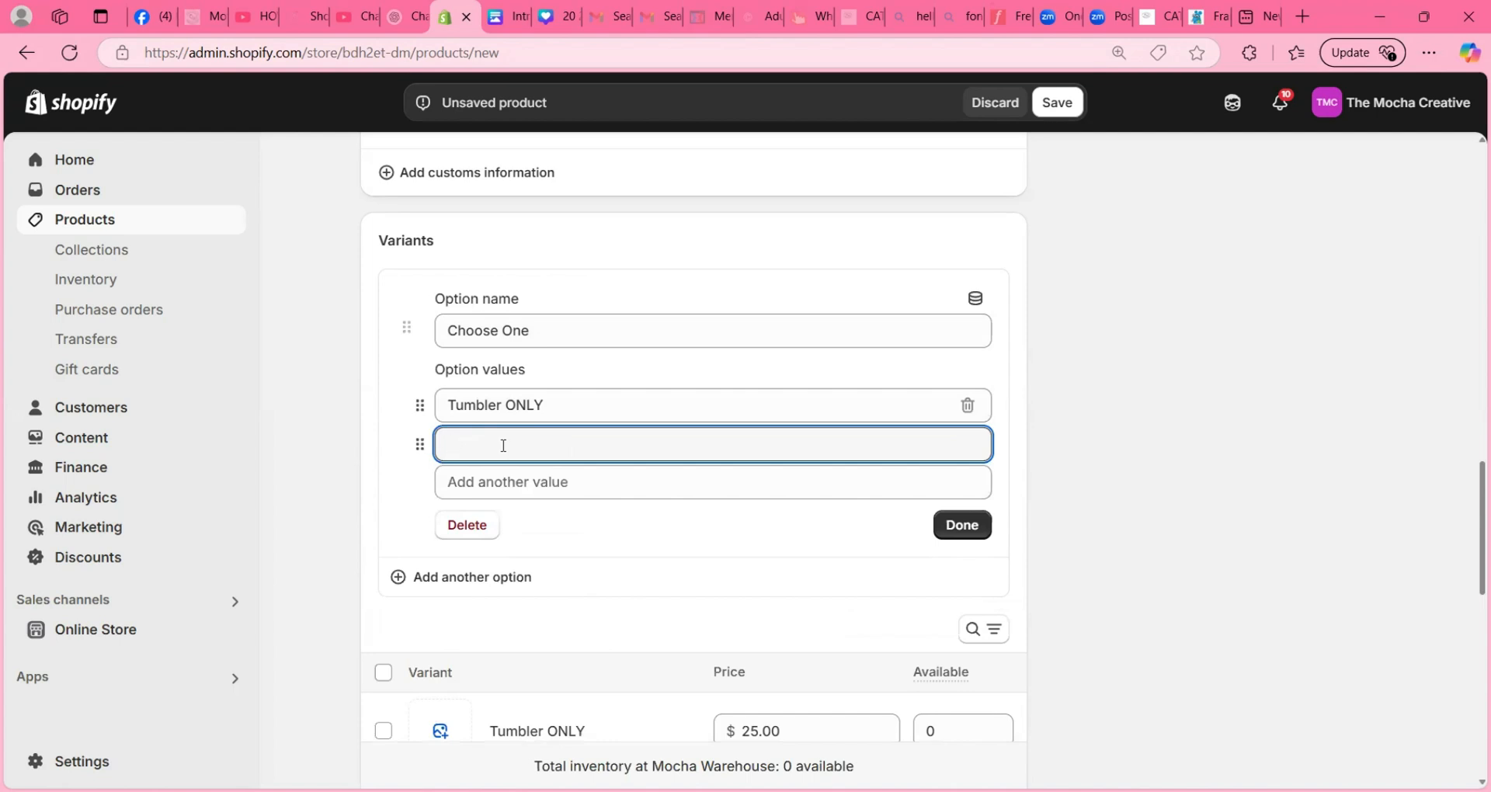
text(T-Shirt ONLY)
click(484, 482)
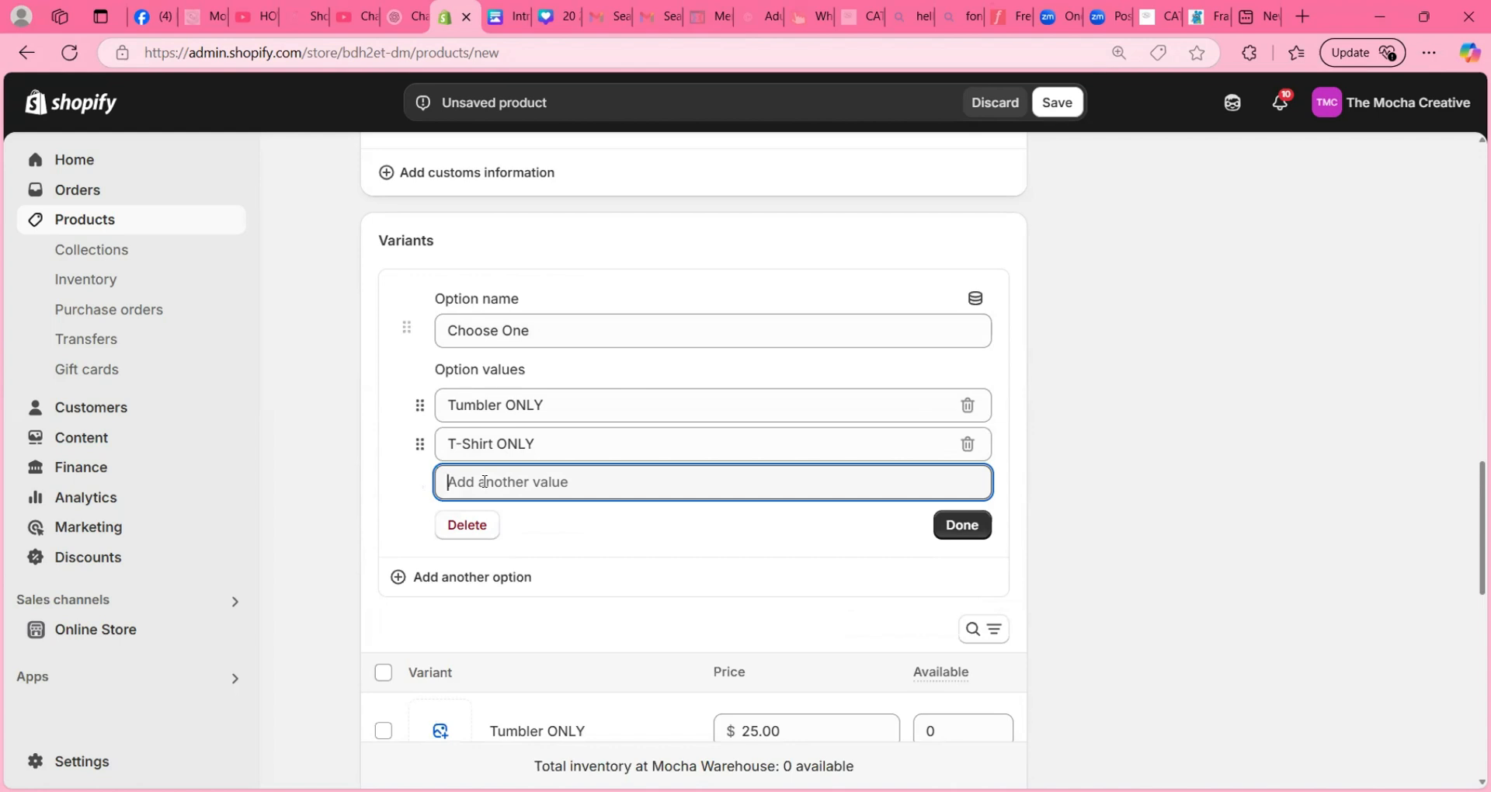
text(Tumbler )
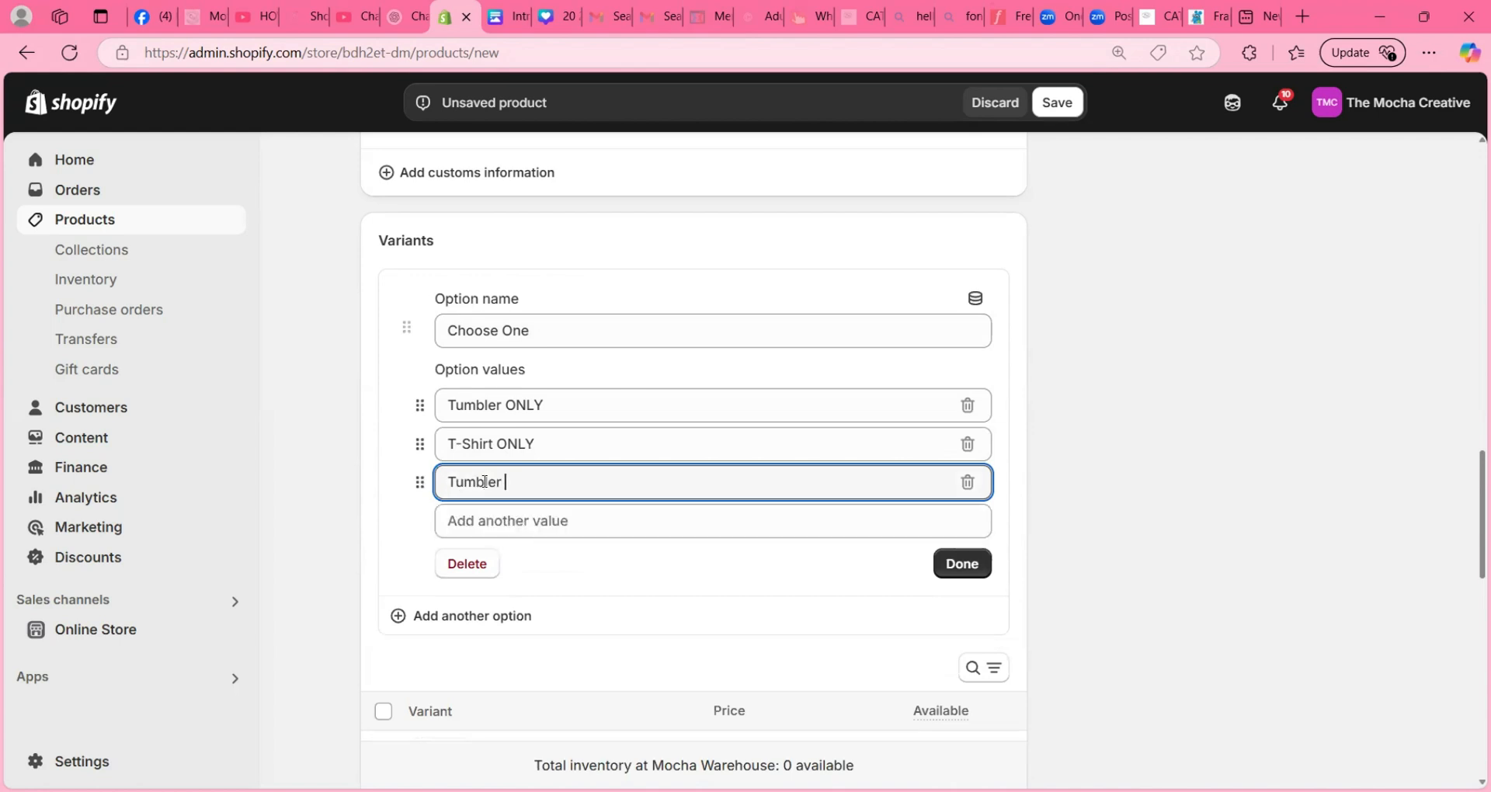
text(& T-Shirt Bundle)
click(962, 563)
- Add a Size variant option and create and save a new size entry labelled "NO Shirt"
click(483, 286)
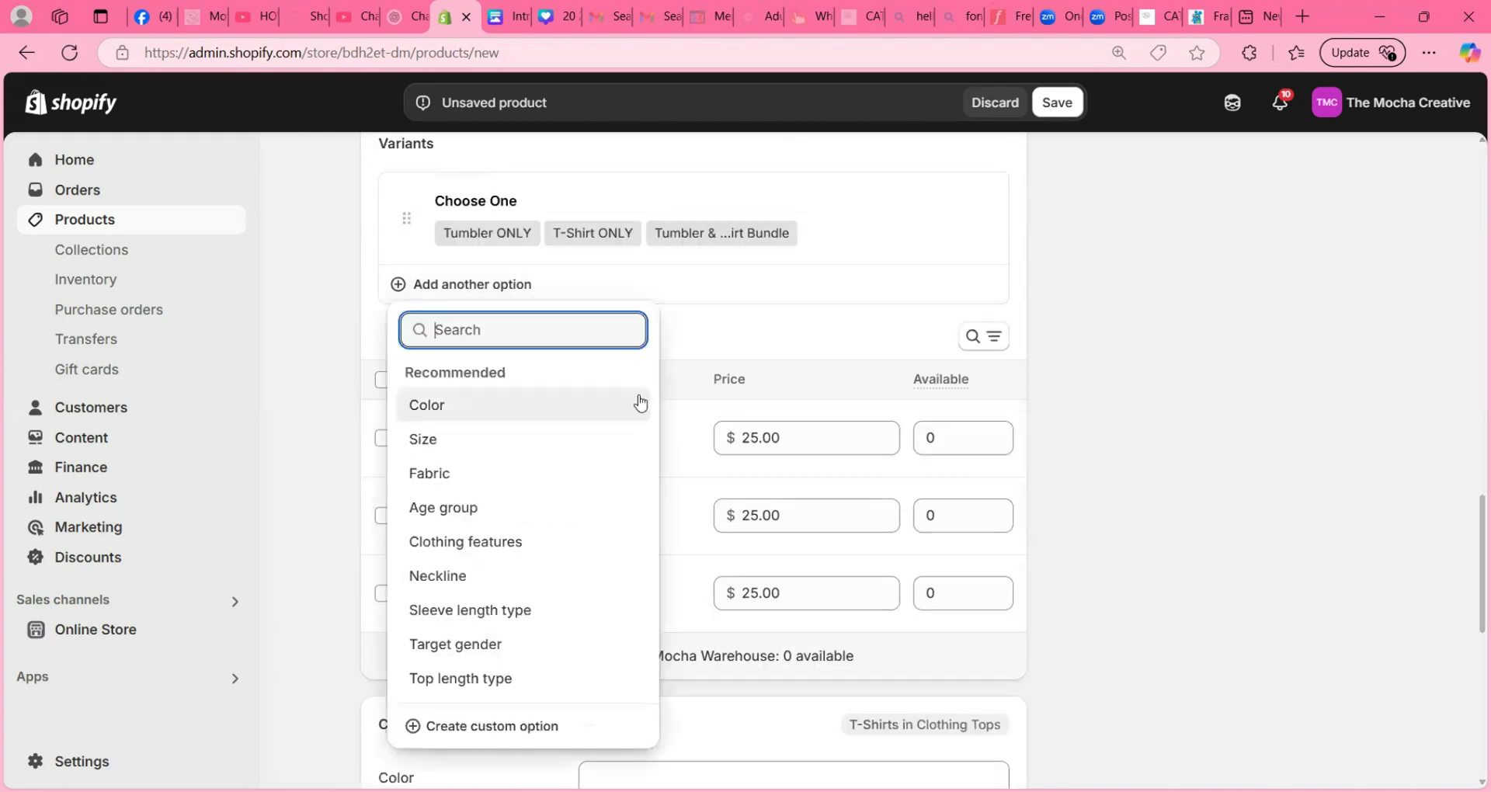
click(445, 440)
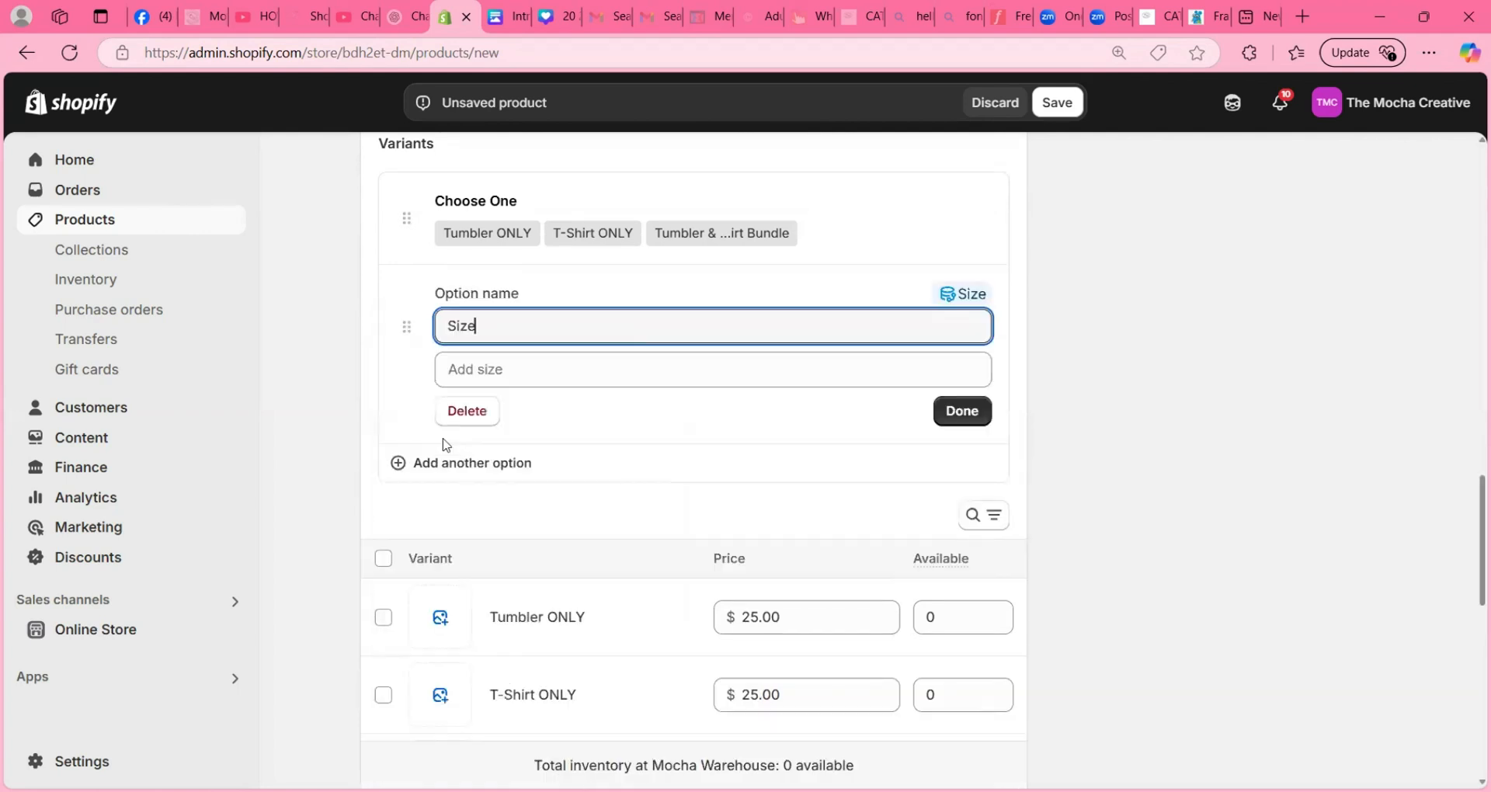
click(486, 365)
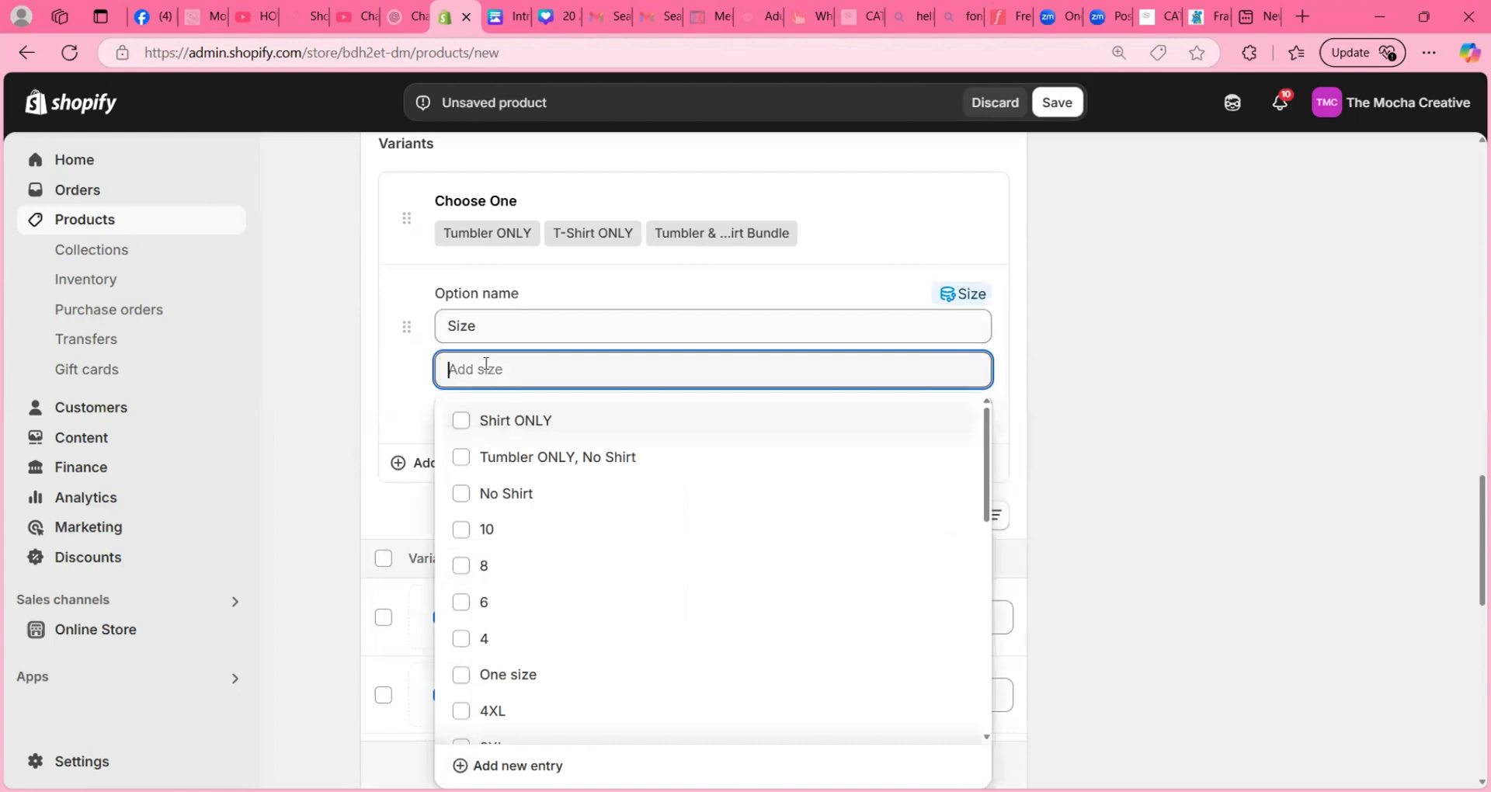
text(N)
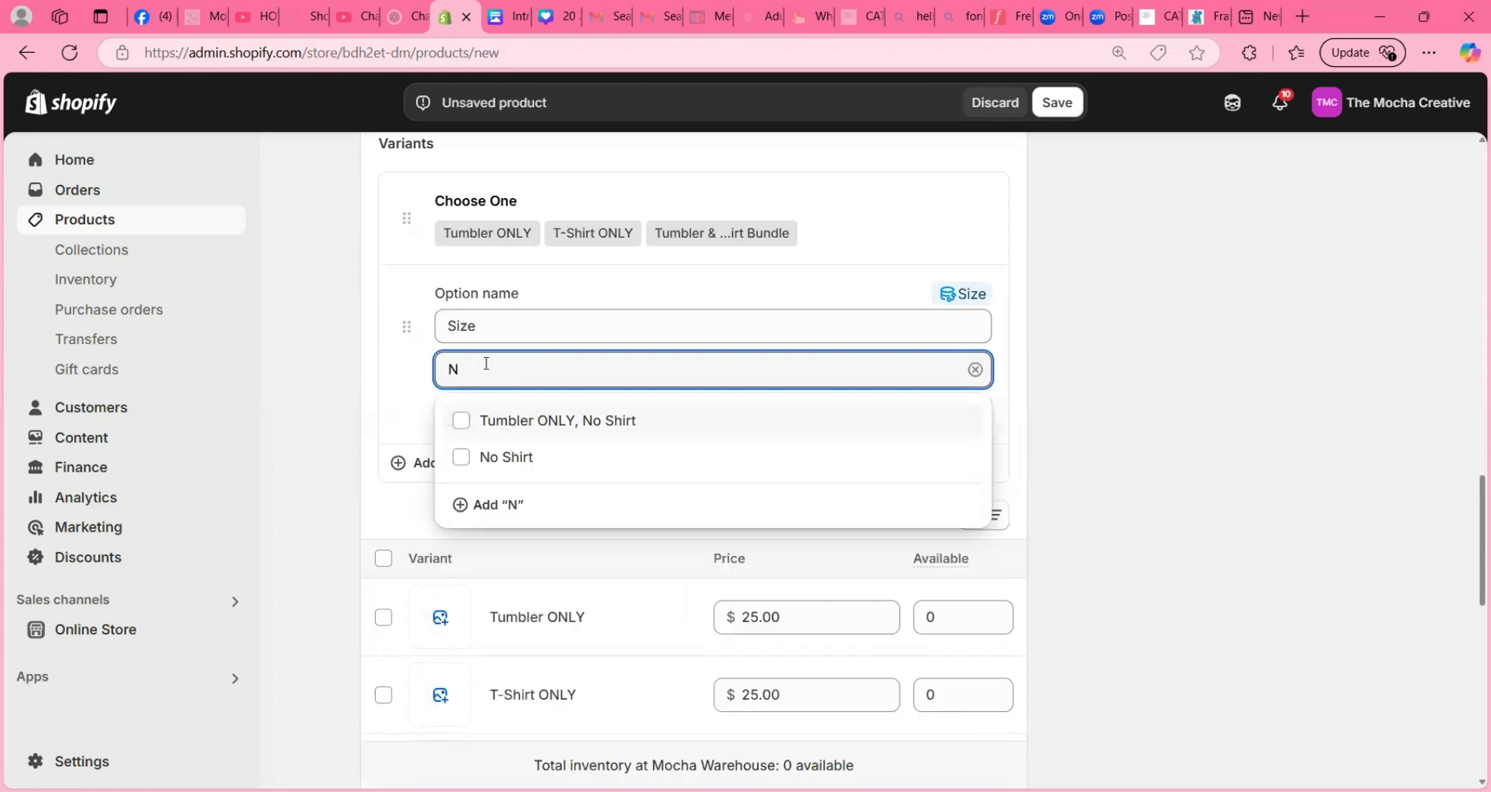
text(O Shirt)
click(518, 509)
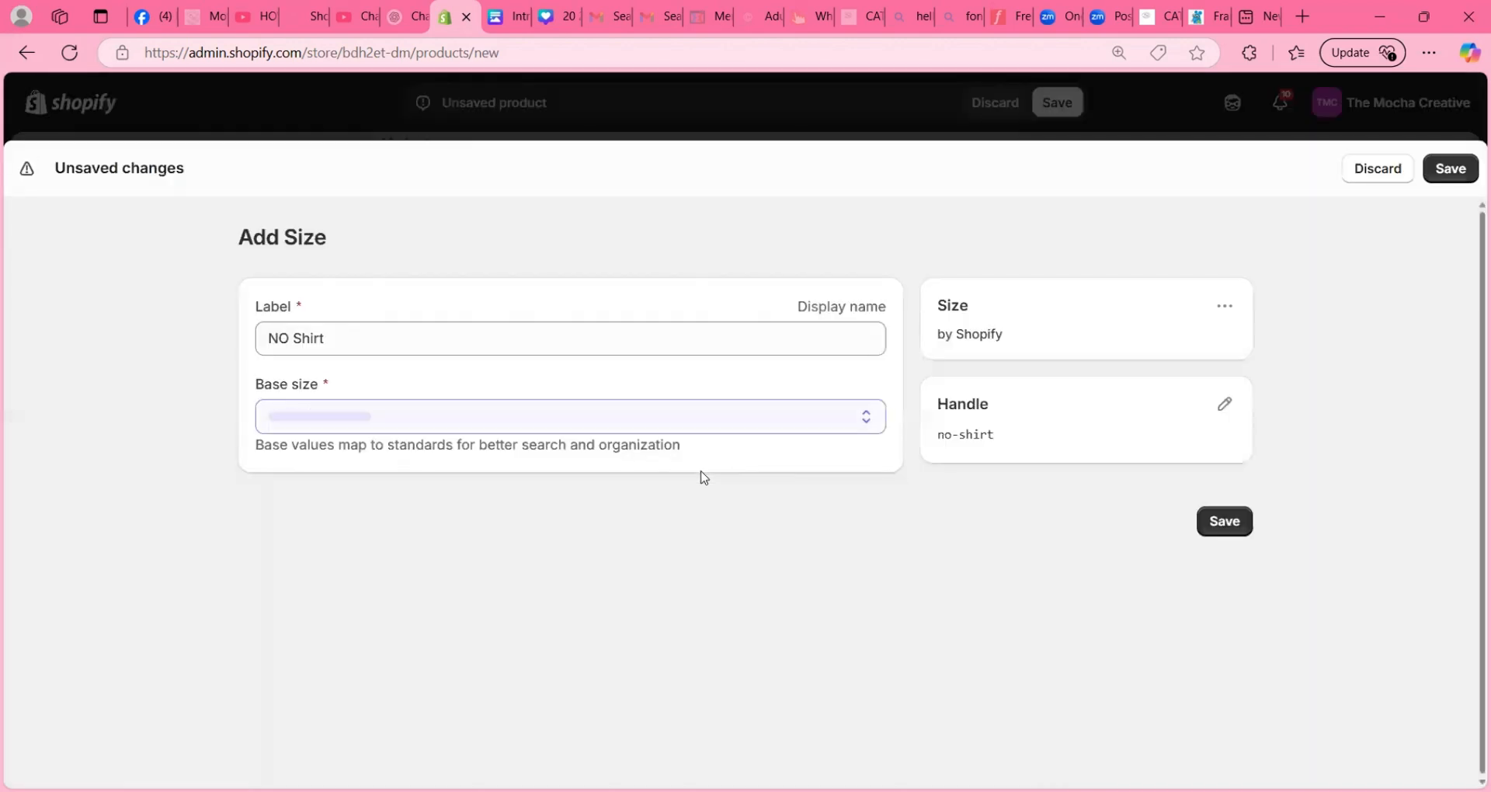
click(1223, 575)
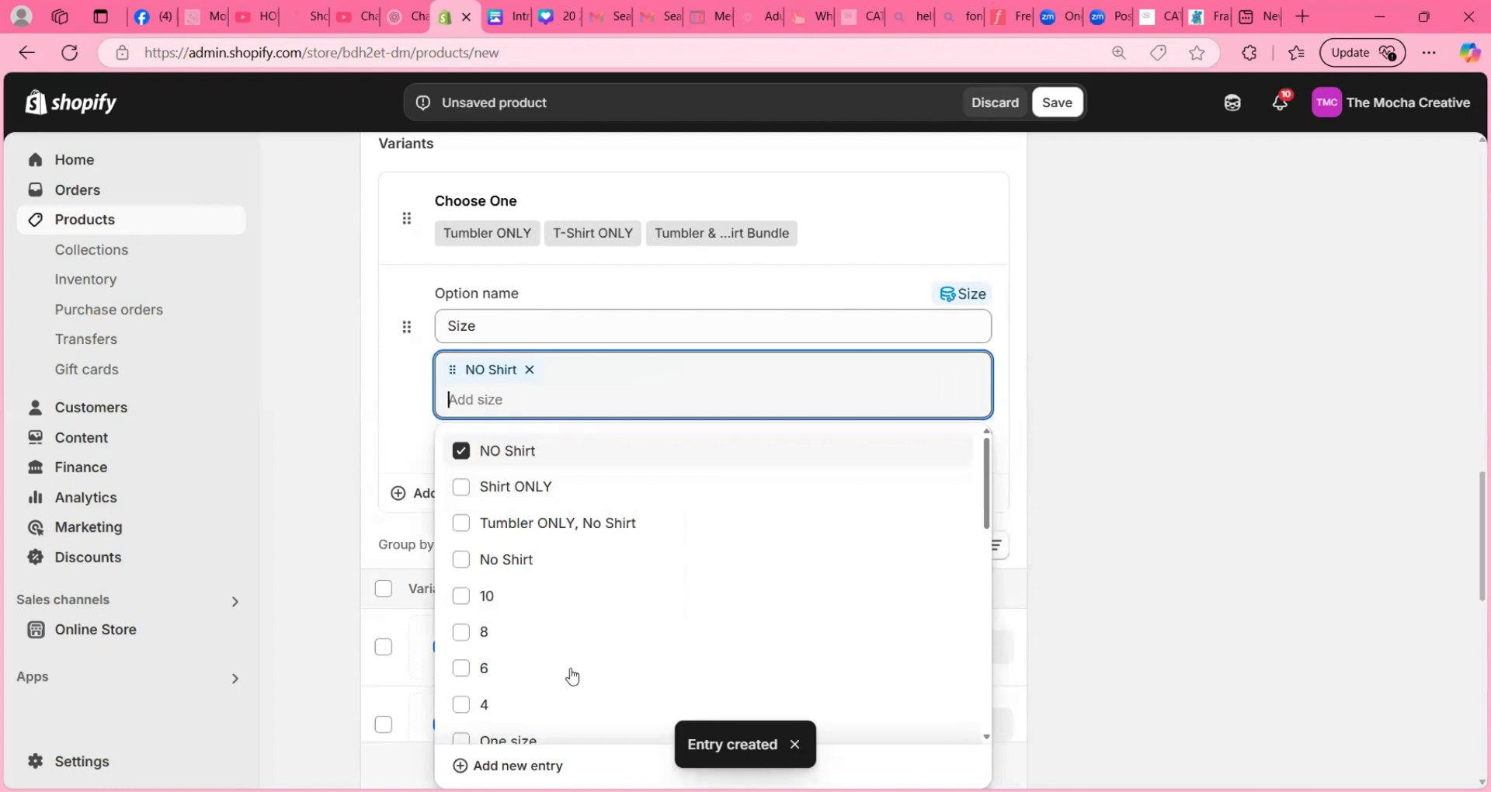
- Add the sizes XS, S, M, L, XL, 2XL, 3XL and 4XL to the Size option and finish it
scroll(543, 629, down, 5)
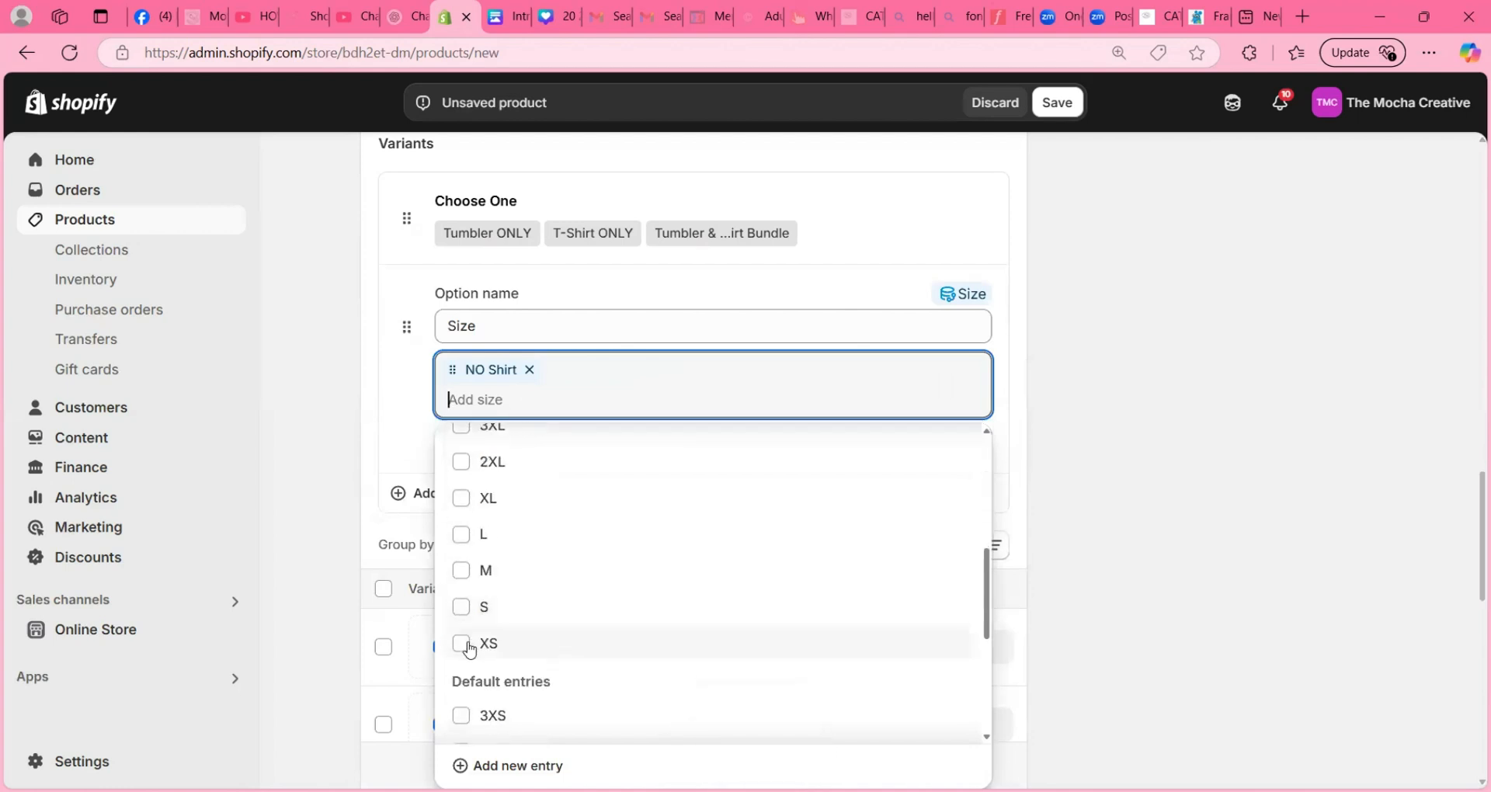
click(466, 644)
click(466, 607)
click(466, 572)
click(466, 535)
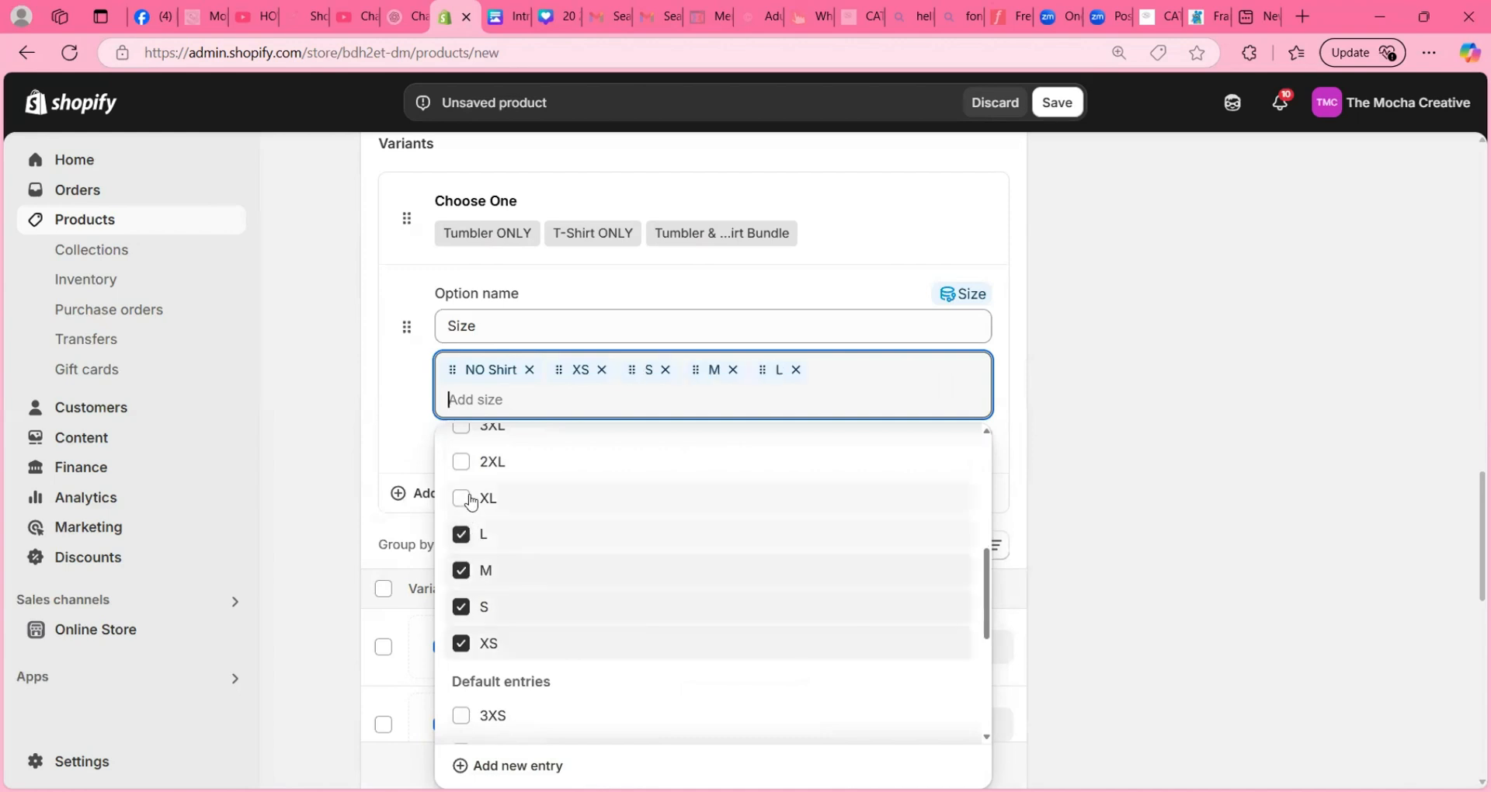
click(461, 498)
click(463, 464)
scroll(509, 501, up, 2)
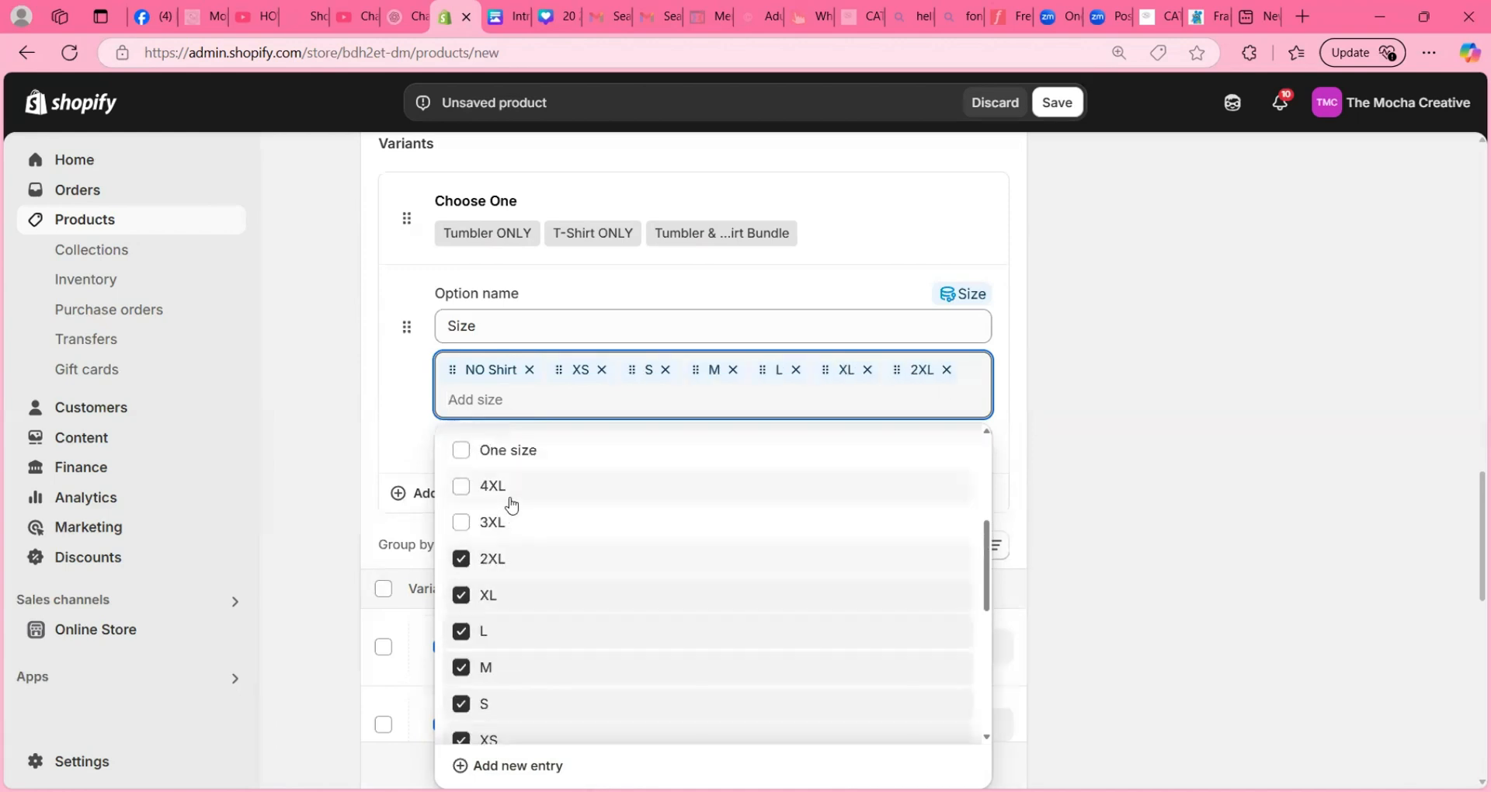
click(462, 523)
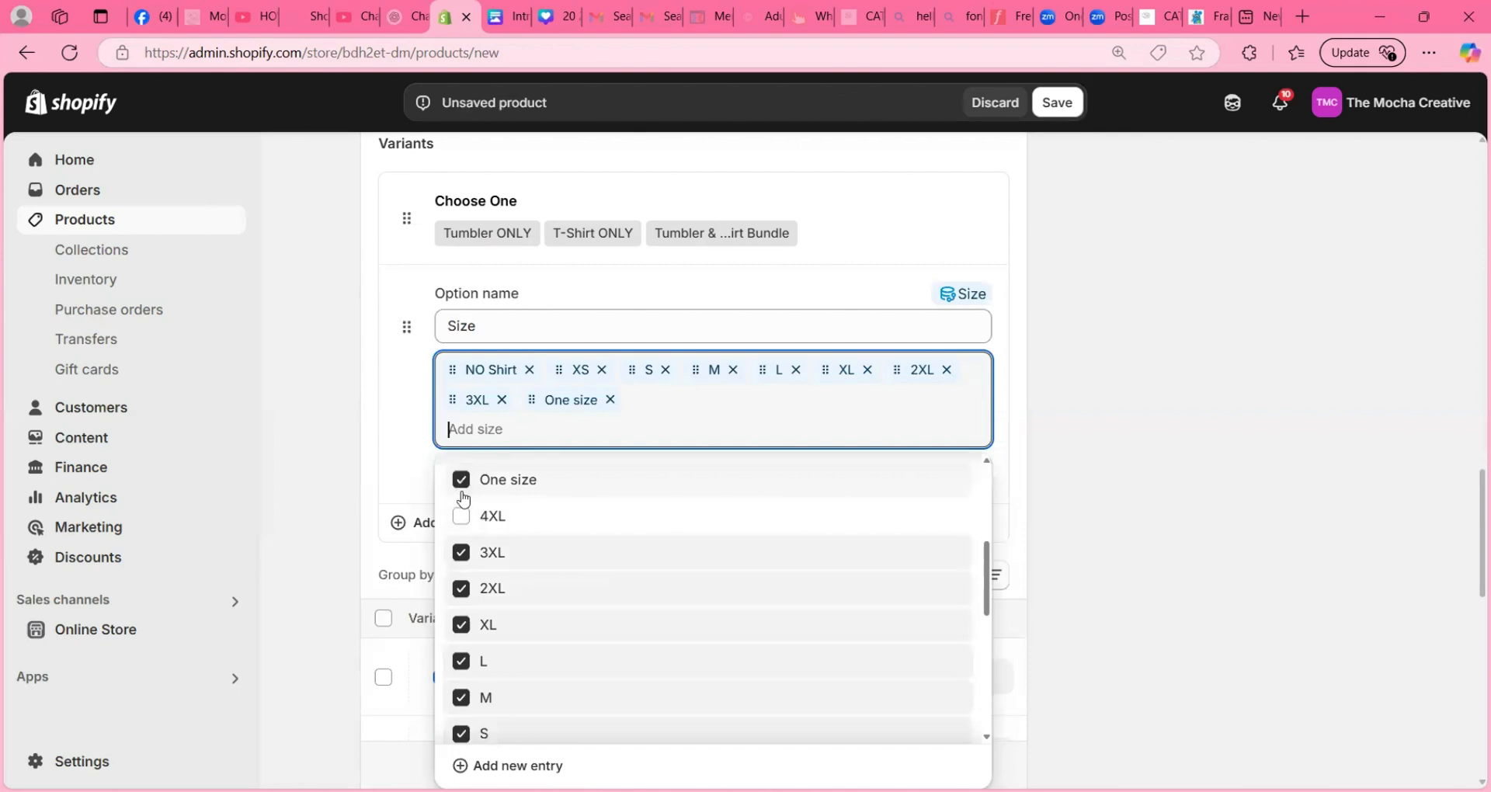
click(462, 489)
click(464, 514)
scroll(704, 582, down, 5)
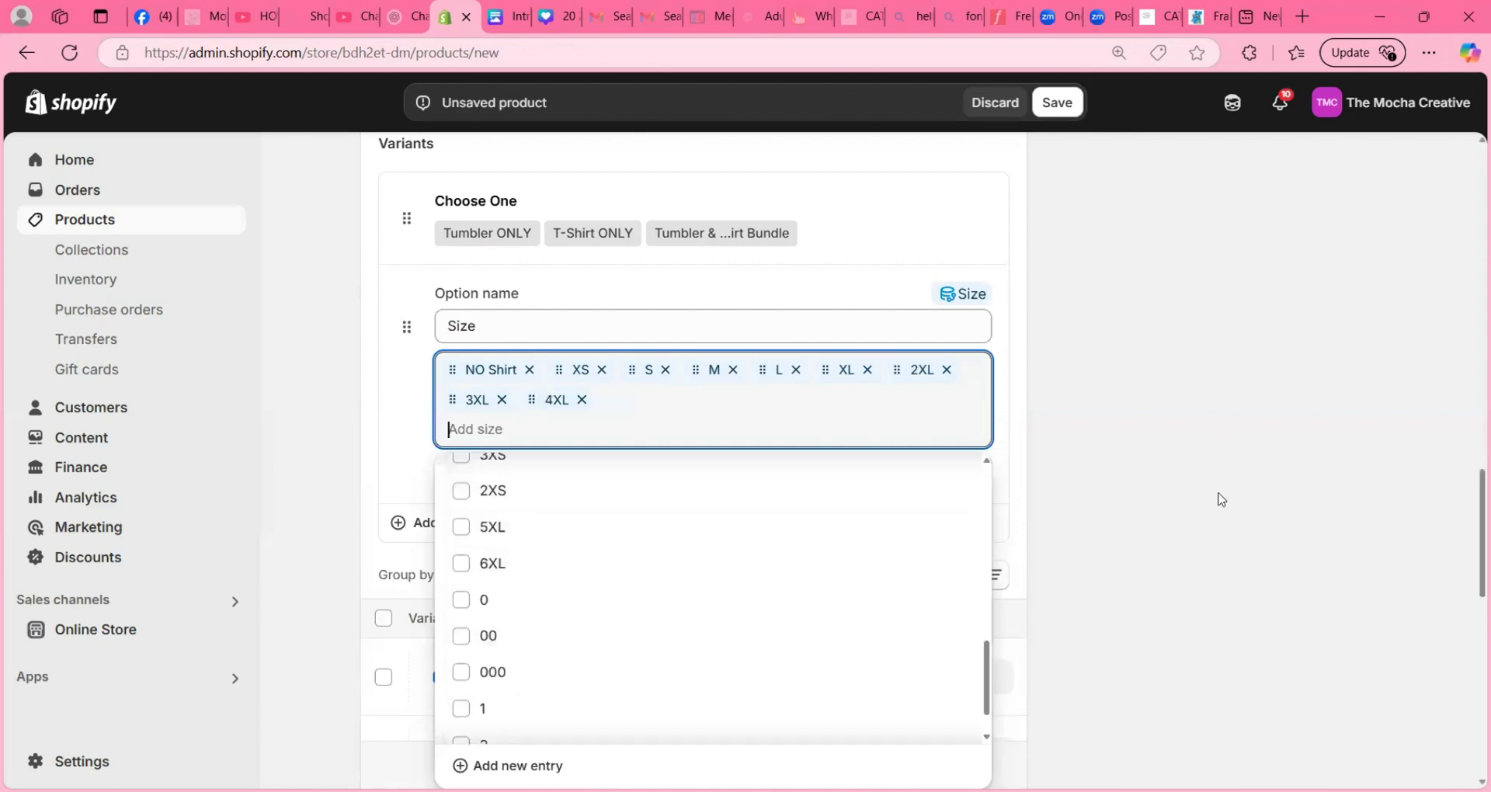
click(1151, 581)
click(962, 469)
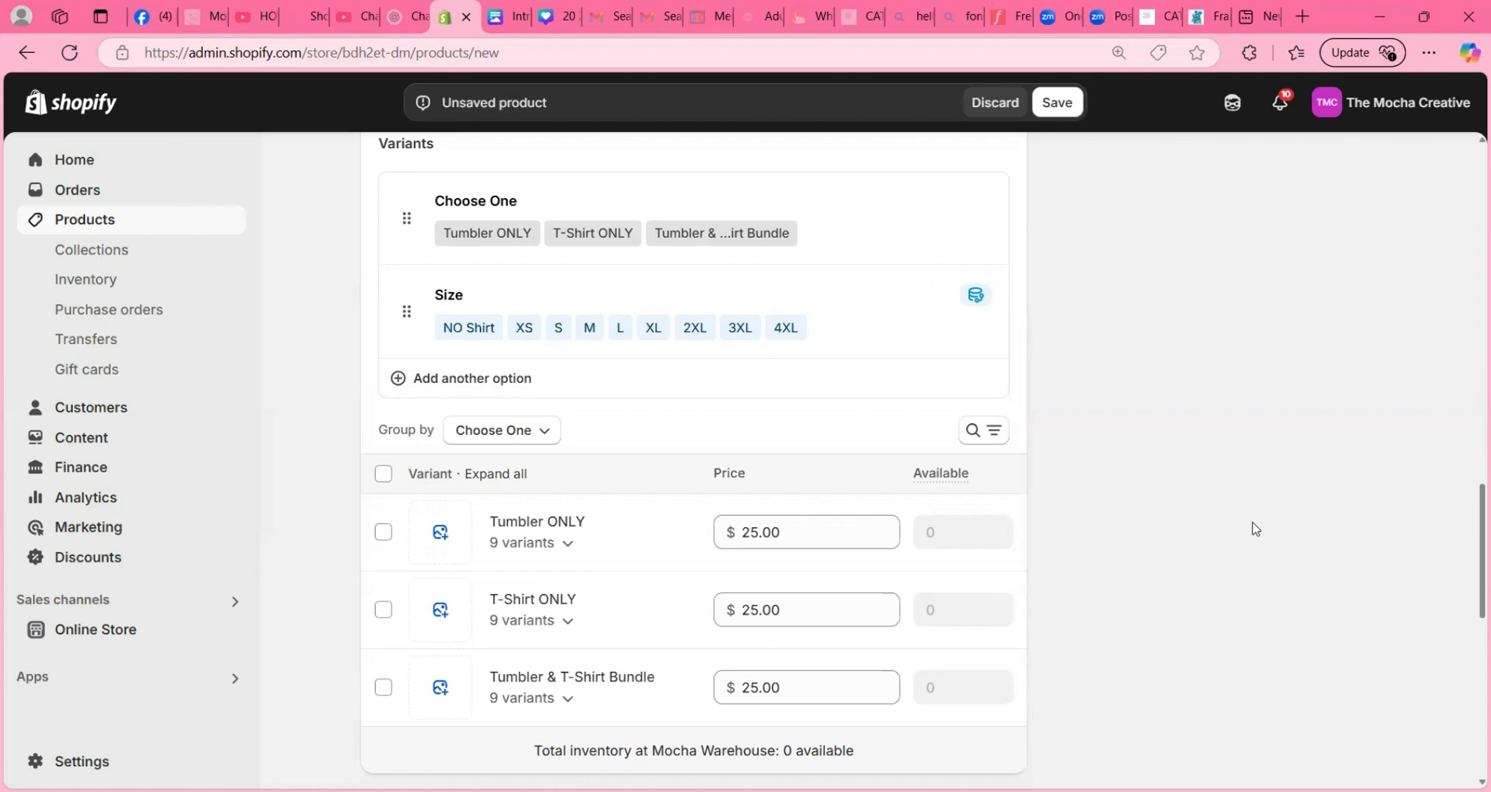
- Set the Tumbler ONLY variant with NO Shirt to a price of $25 and an available quantity of 99999
click(568, 543)
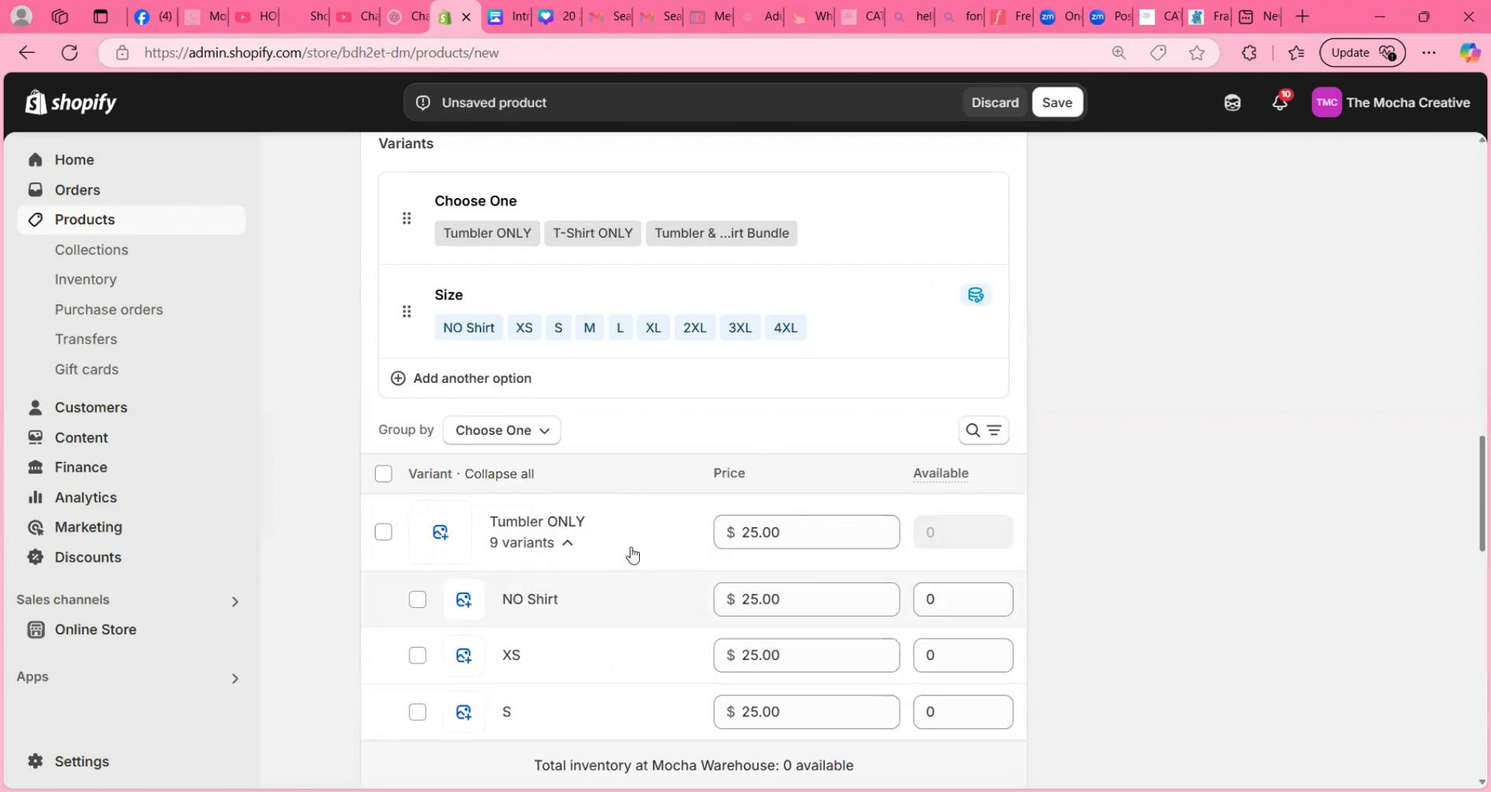
scroll(633, 553, down, 4)
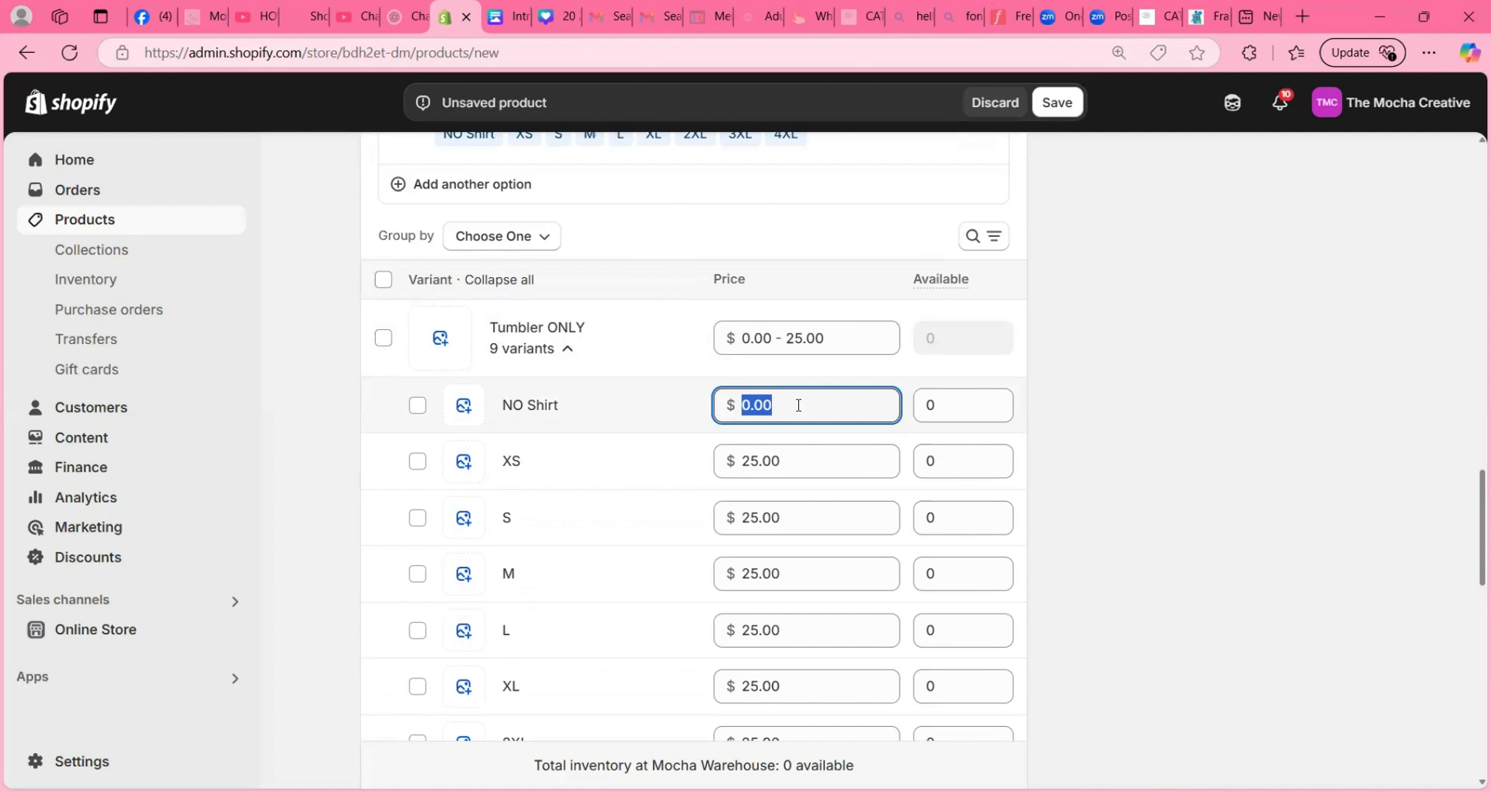
text(25)
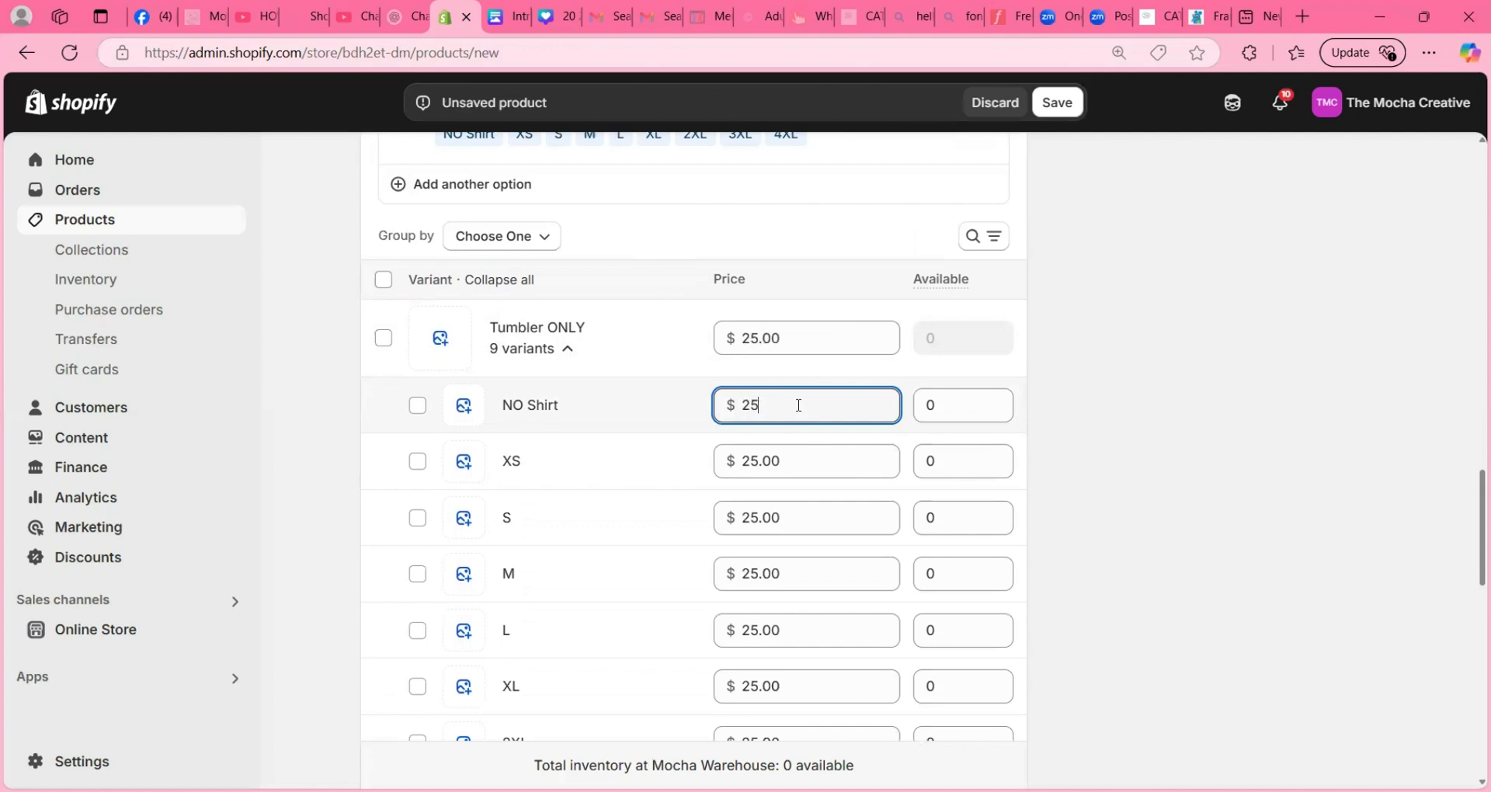
click(940, 407)
text(99999)
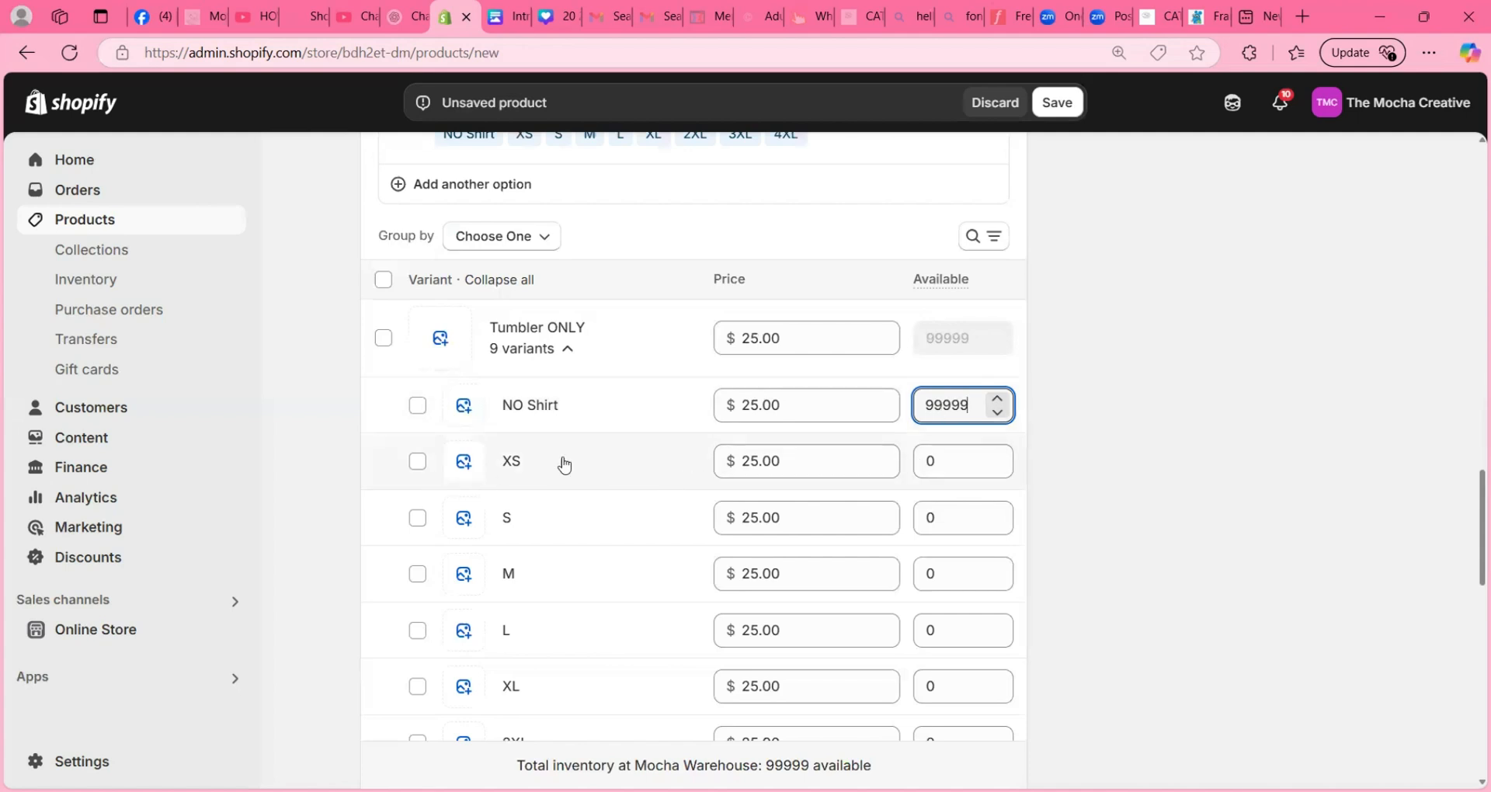
- Set the price of the Tumbler ONLY variants in every size from XS to 4XL to $0
click(785, 462)
text(0)
click(789, 509)
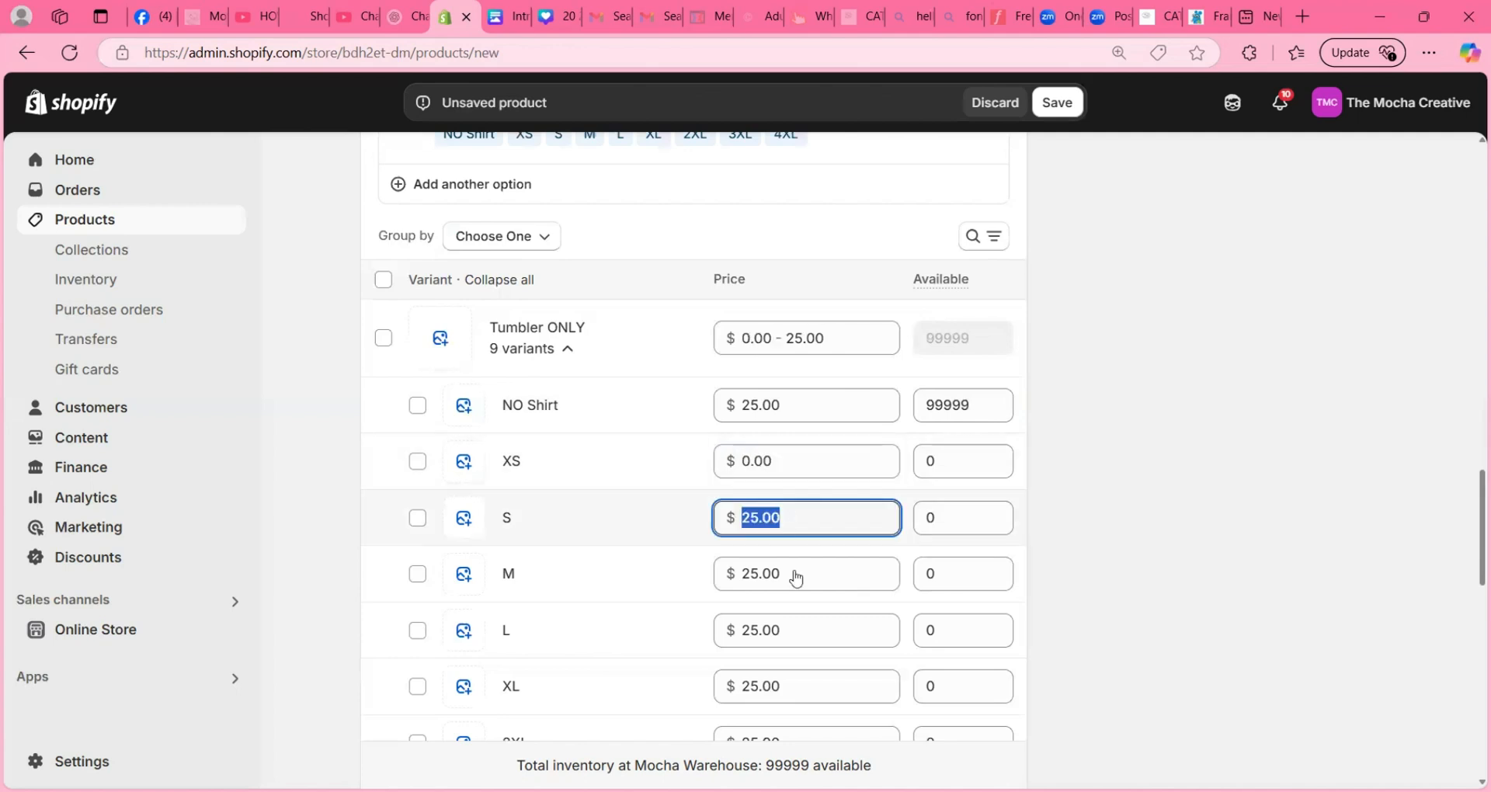
text(0)
click(792, 579)
text(0)
click(799, 634)
text(0)
click(821, 686)
text(0)
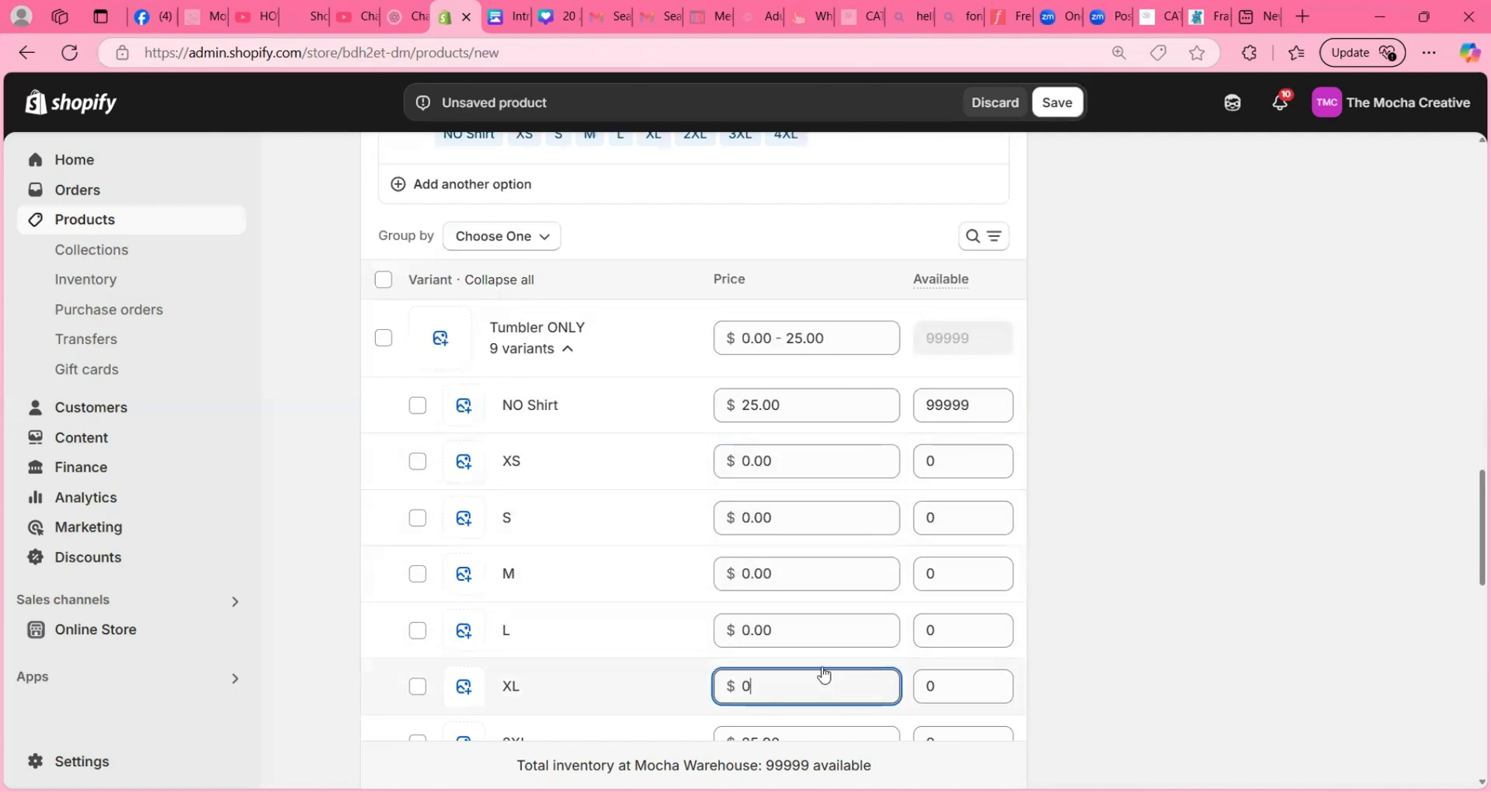
scroll(816, 668, down, 3)
click(798, 515)
text(0)
click(805, 571)
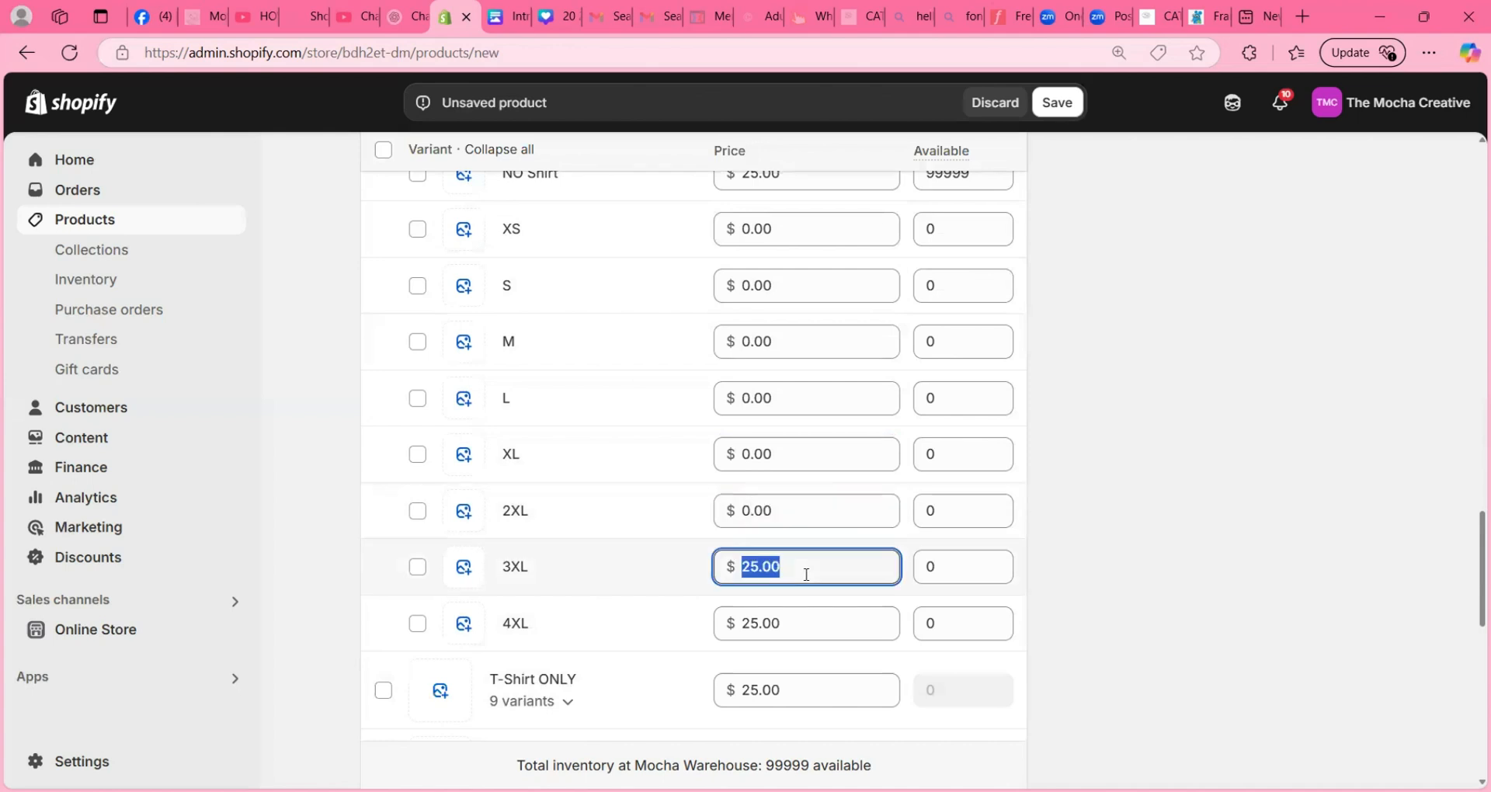
text(0)
click(805, 614)
text(0)
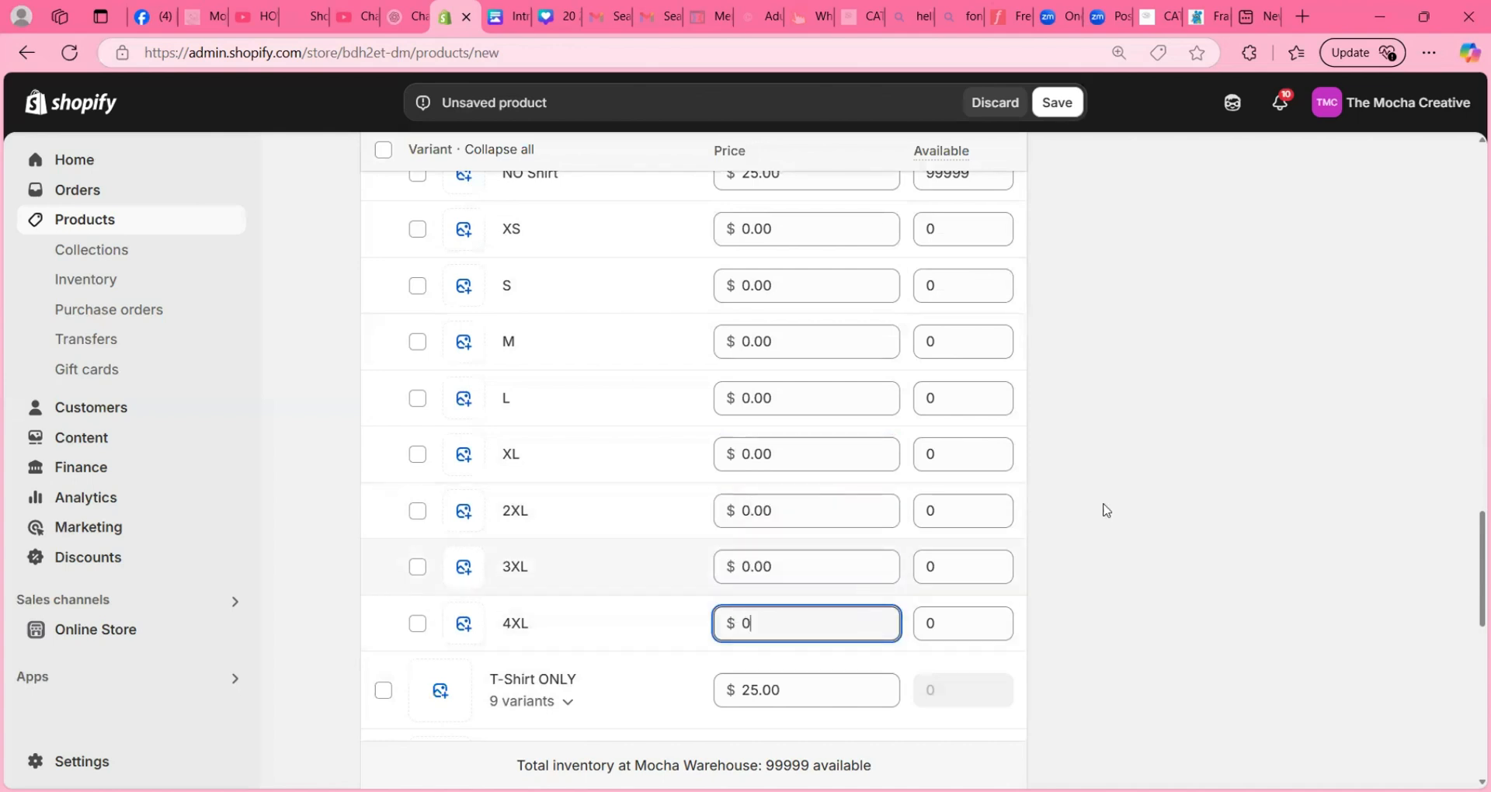
scroll(1079, 450, up, 1)
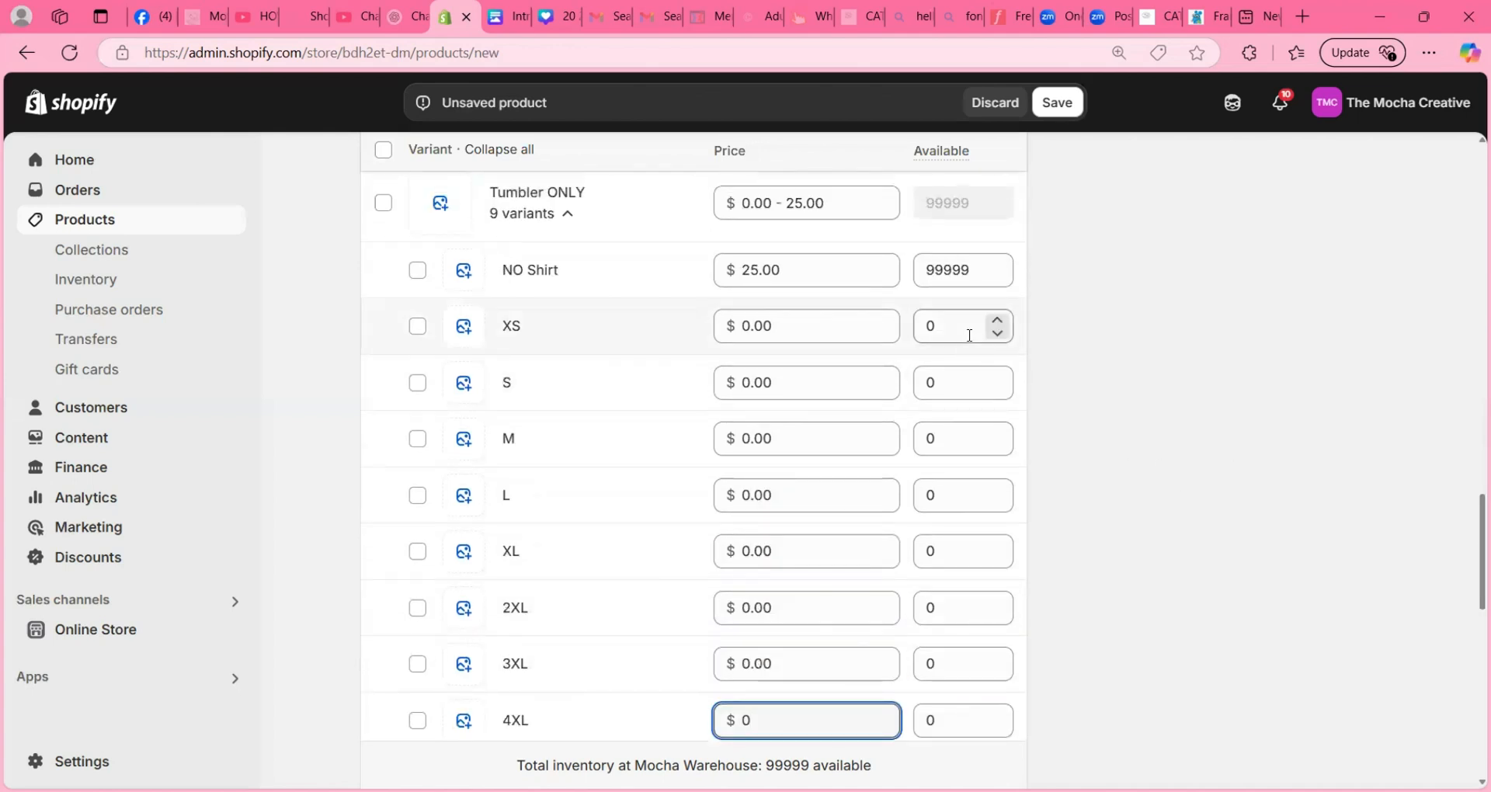
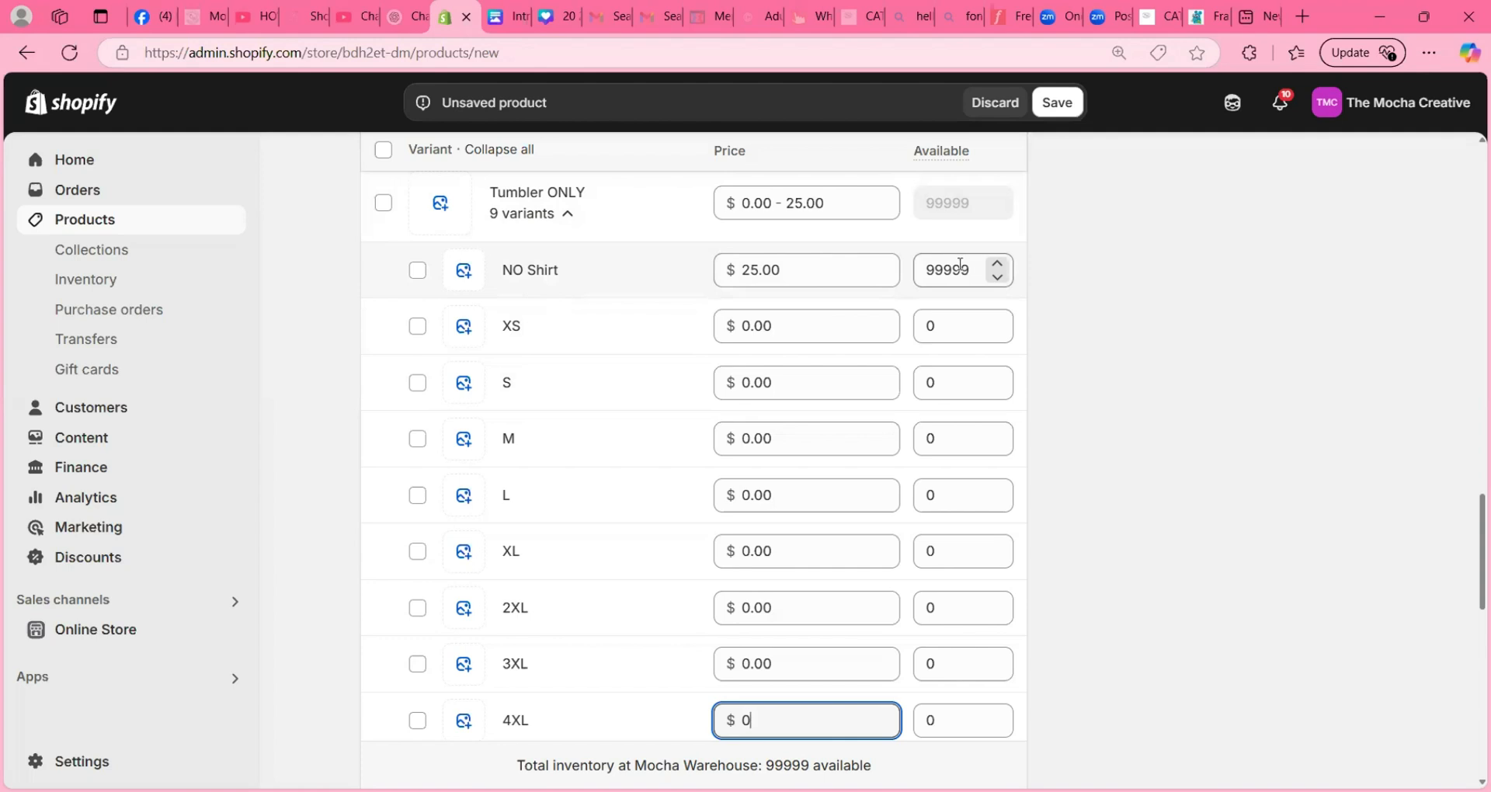
- Collapse the Tumbler ONLY variants, expand the T-Shirt ONLY variants and set their NO Shirt price to $0
scroll(686, 544, down, 1)
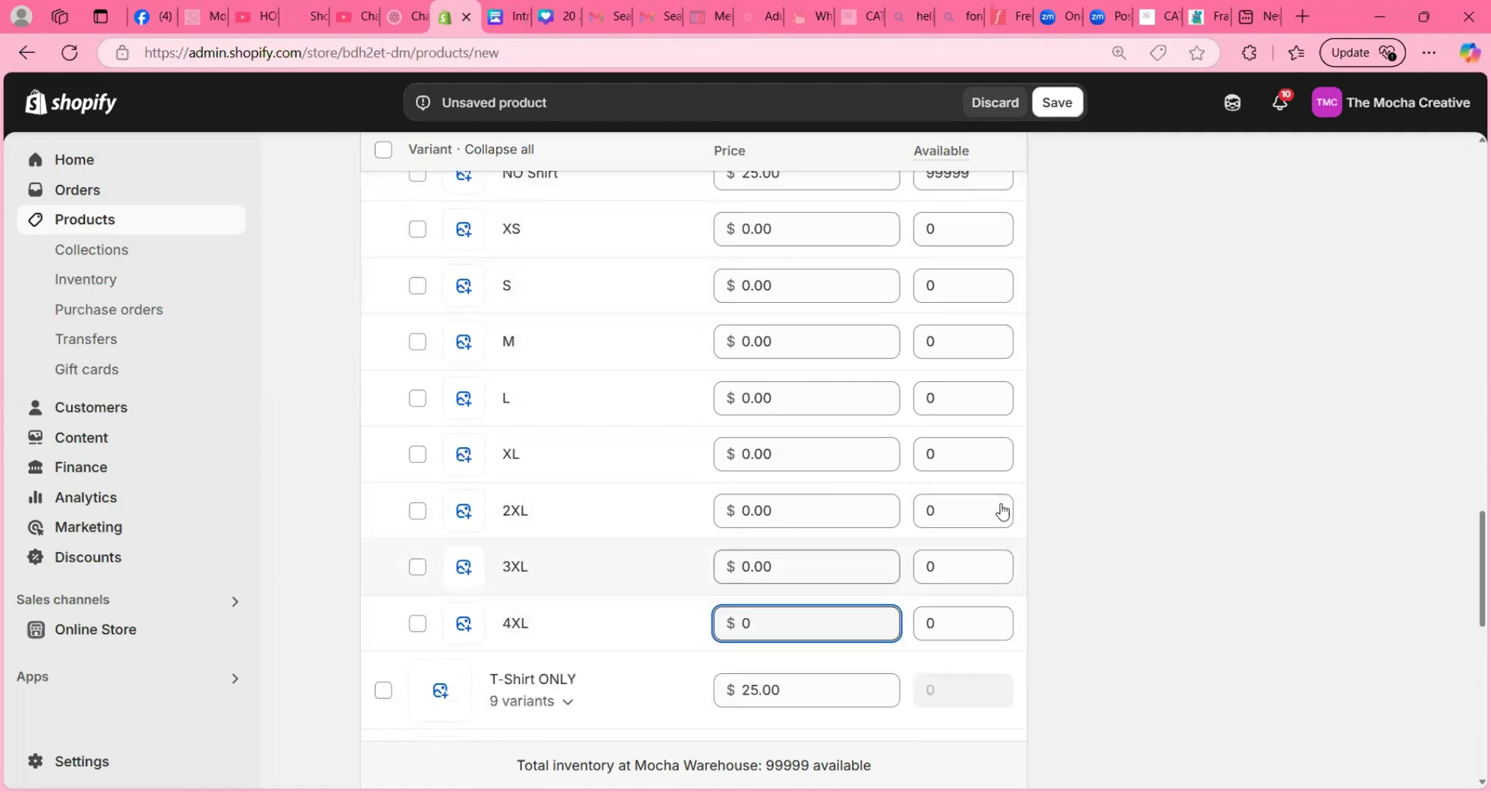
scroll(592, 277, up, 1)
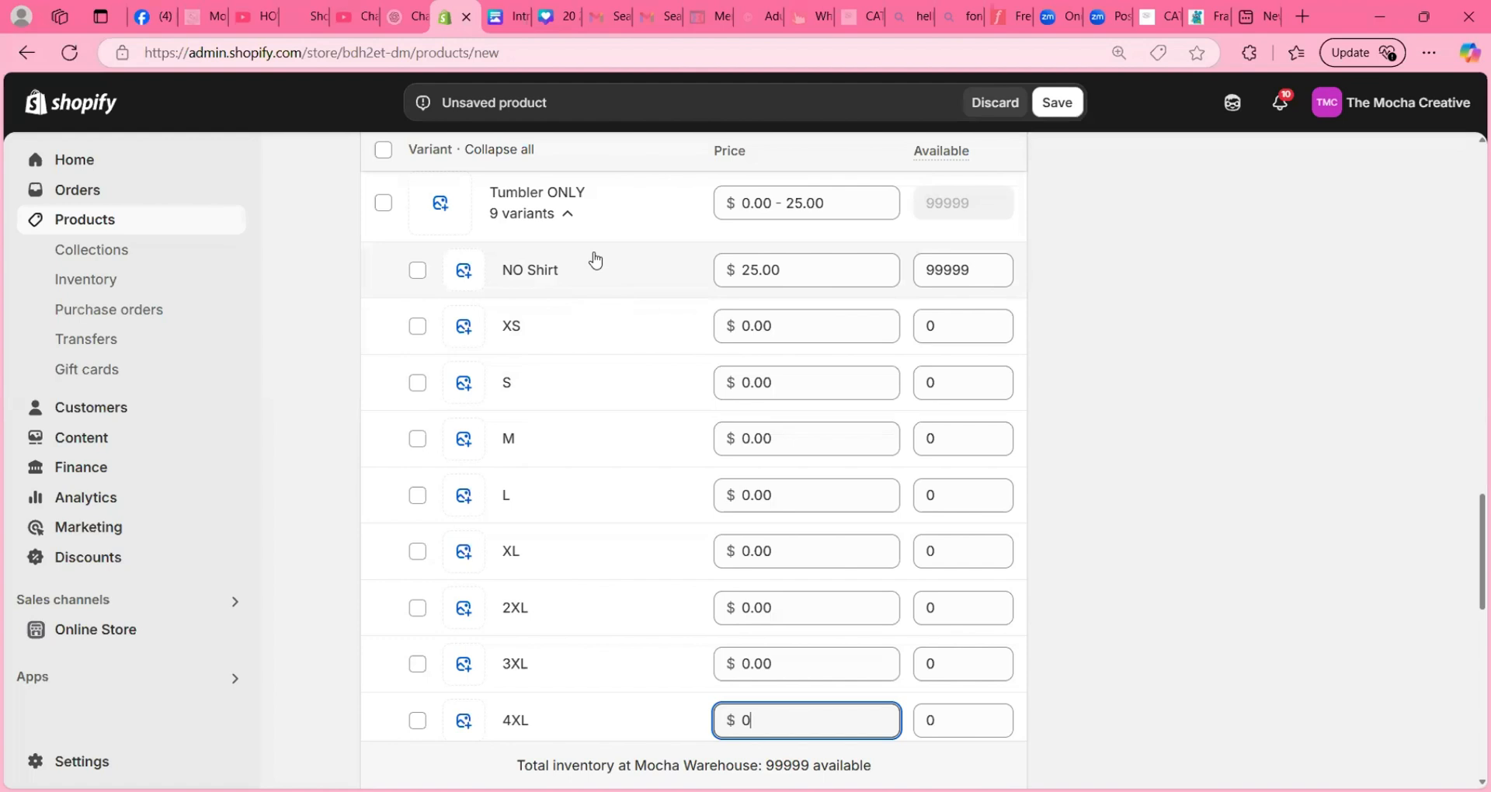
click(567, 214)
click(567, 293)
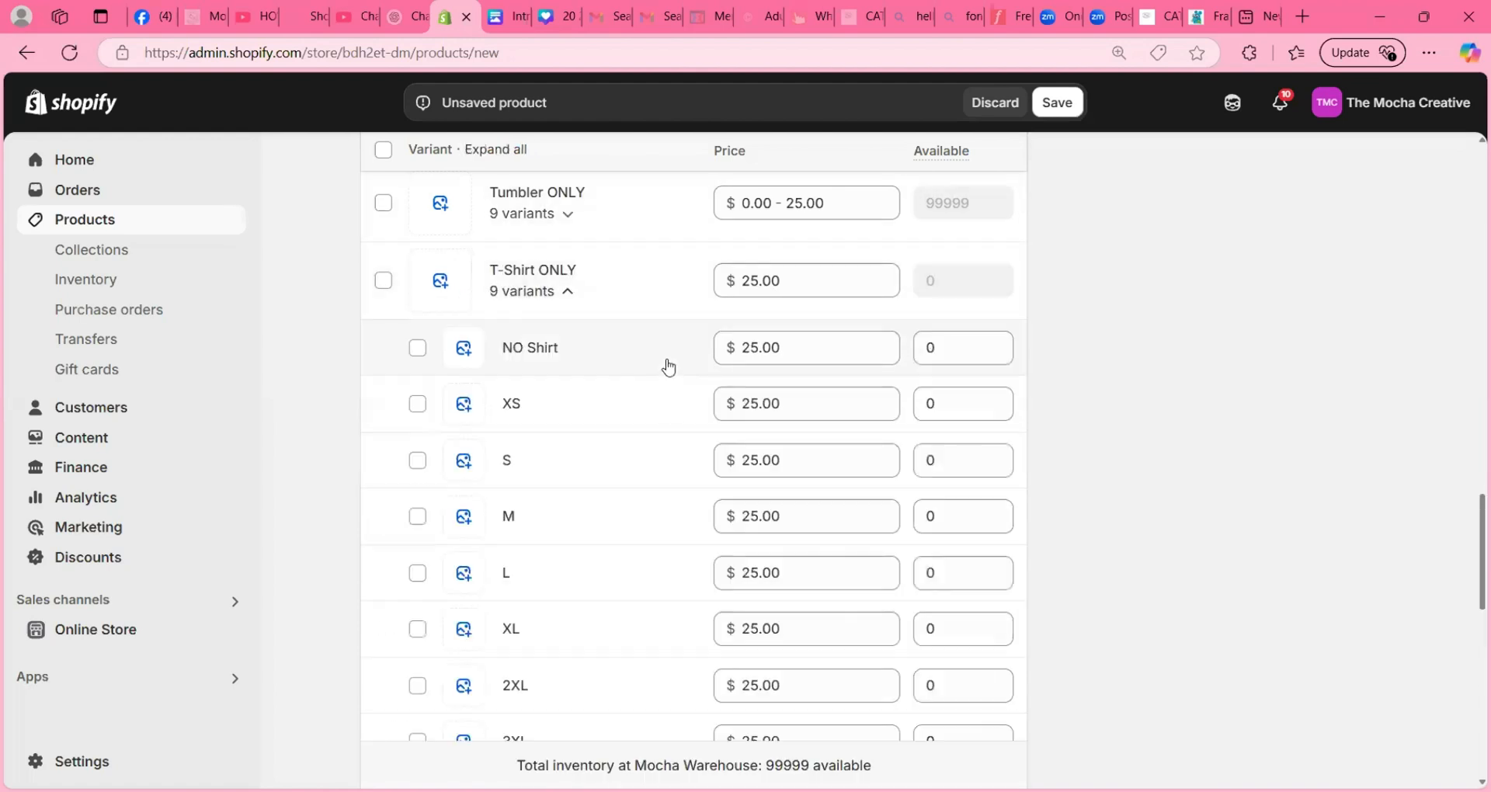
click(789, 348)
text(0)
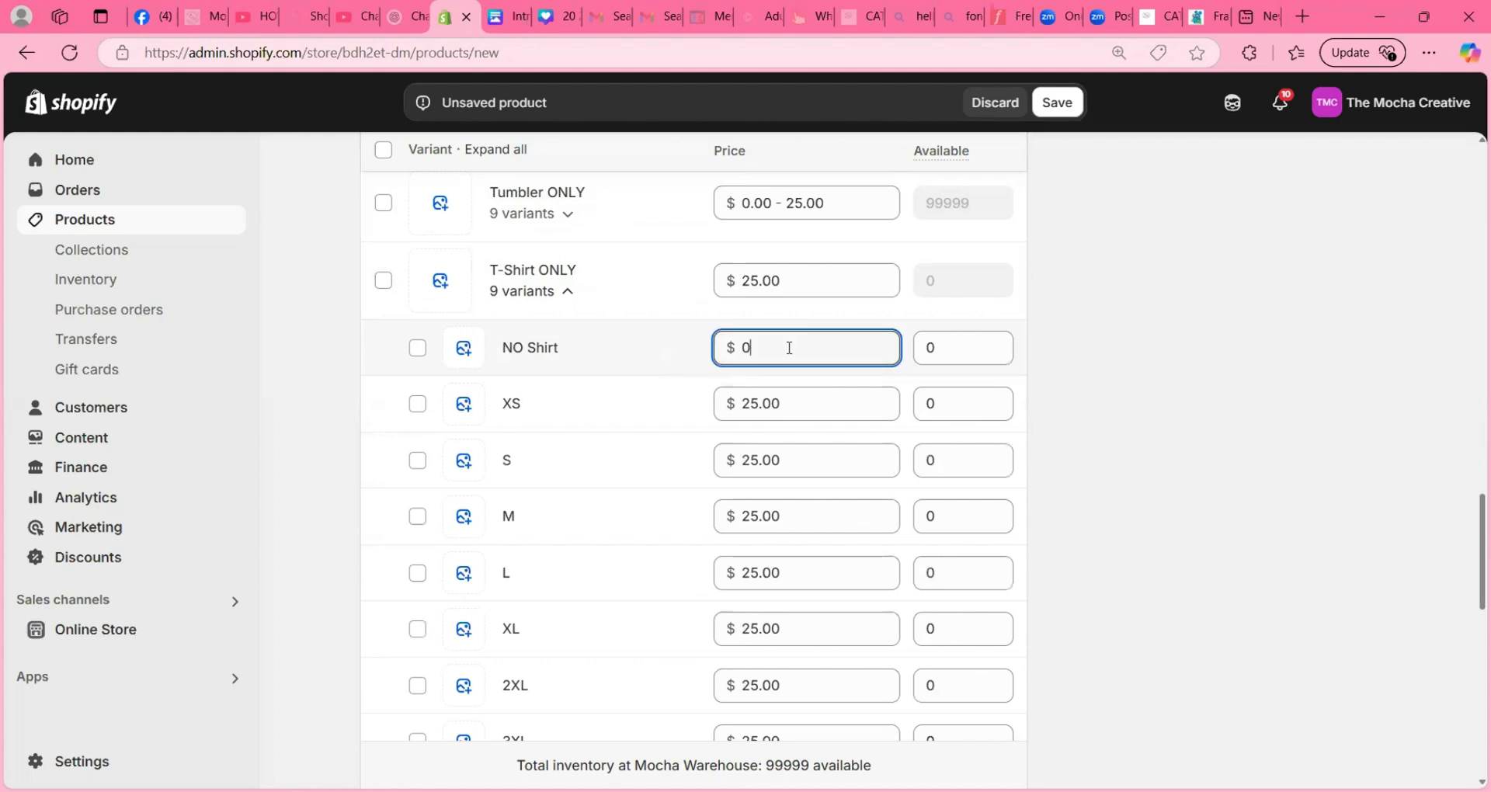
- Set the available quantity of the T-Shirt ONLY variants in every size from XS to 4XL to 99999
click(951, 398)
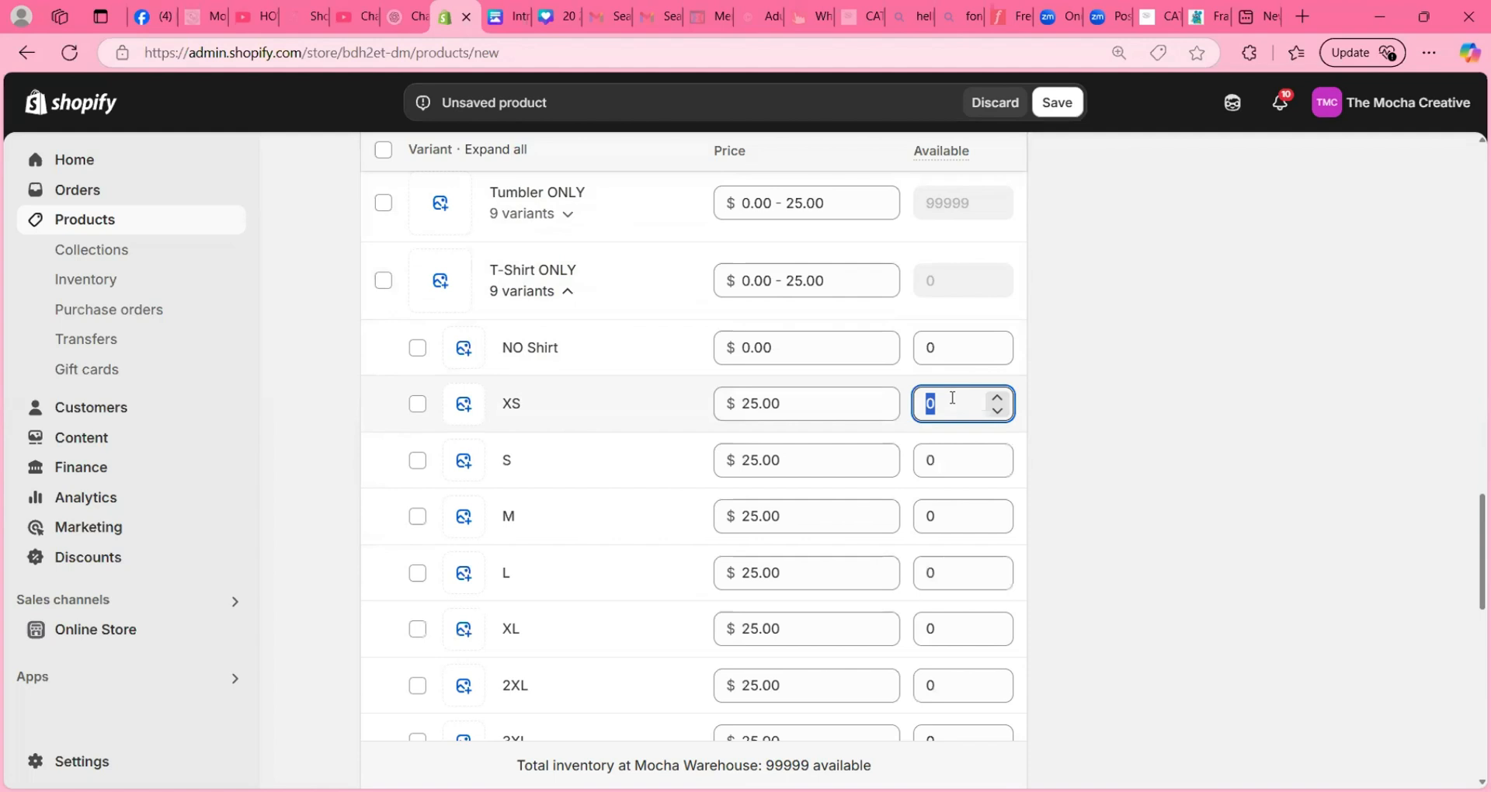
text(99999)
key(ctrl+a)
key(ctrl+c)
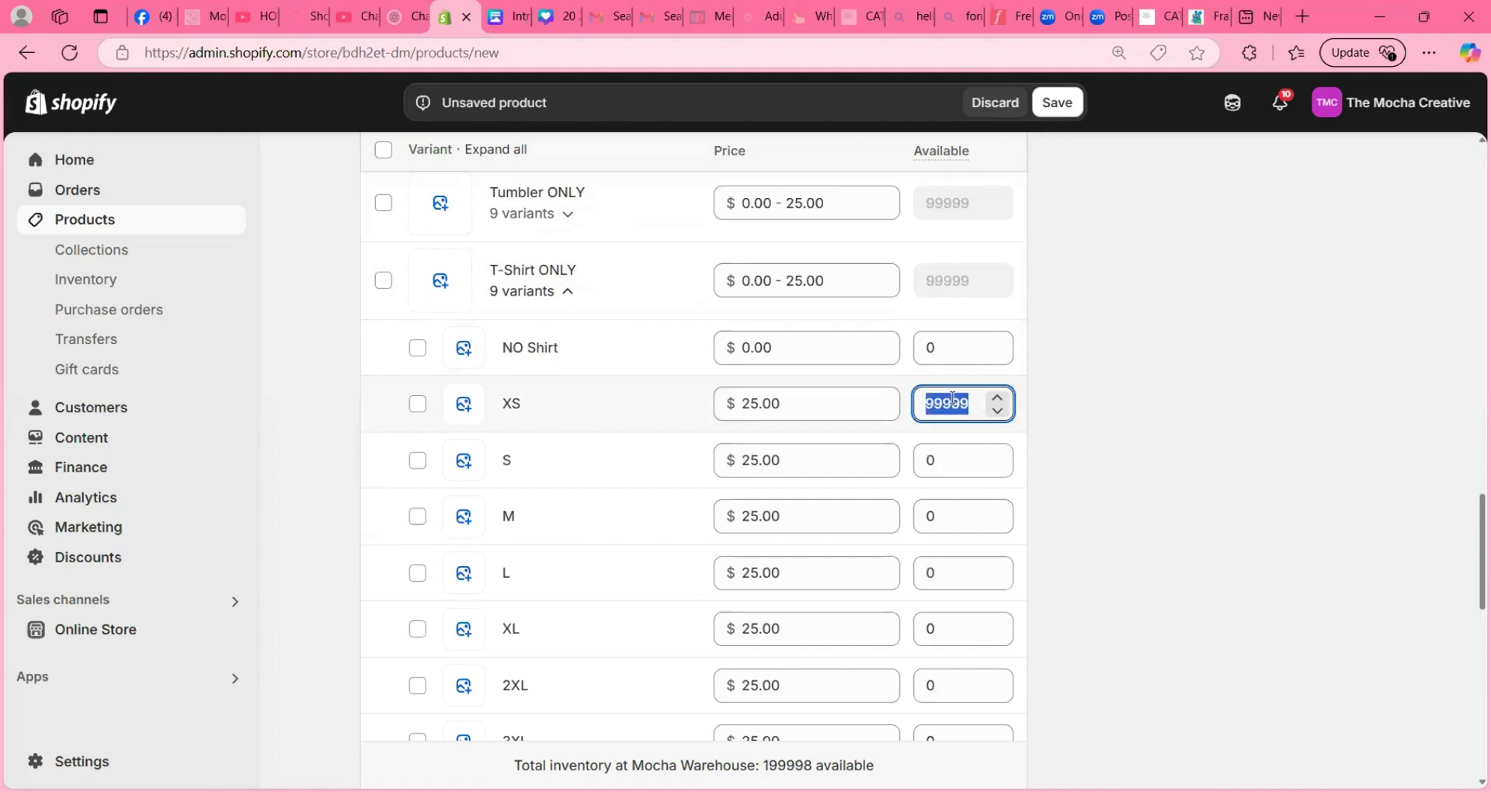
click(956, 461)
key(ctrl+v)
click(959, 513)
key(ctrl+v)
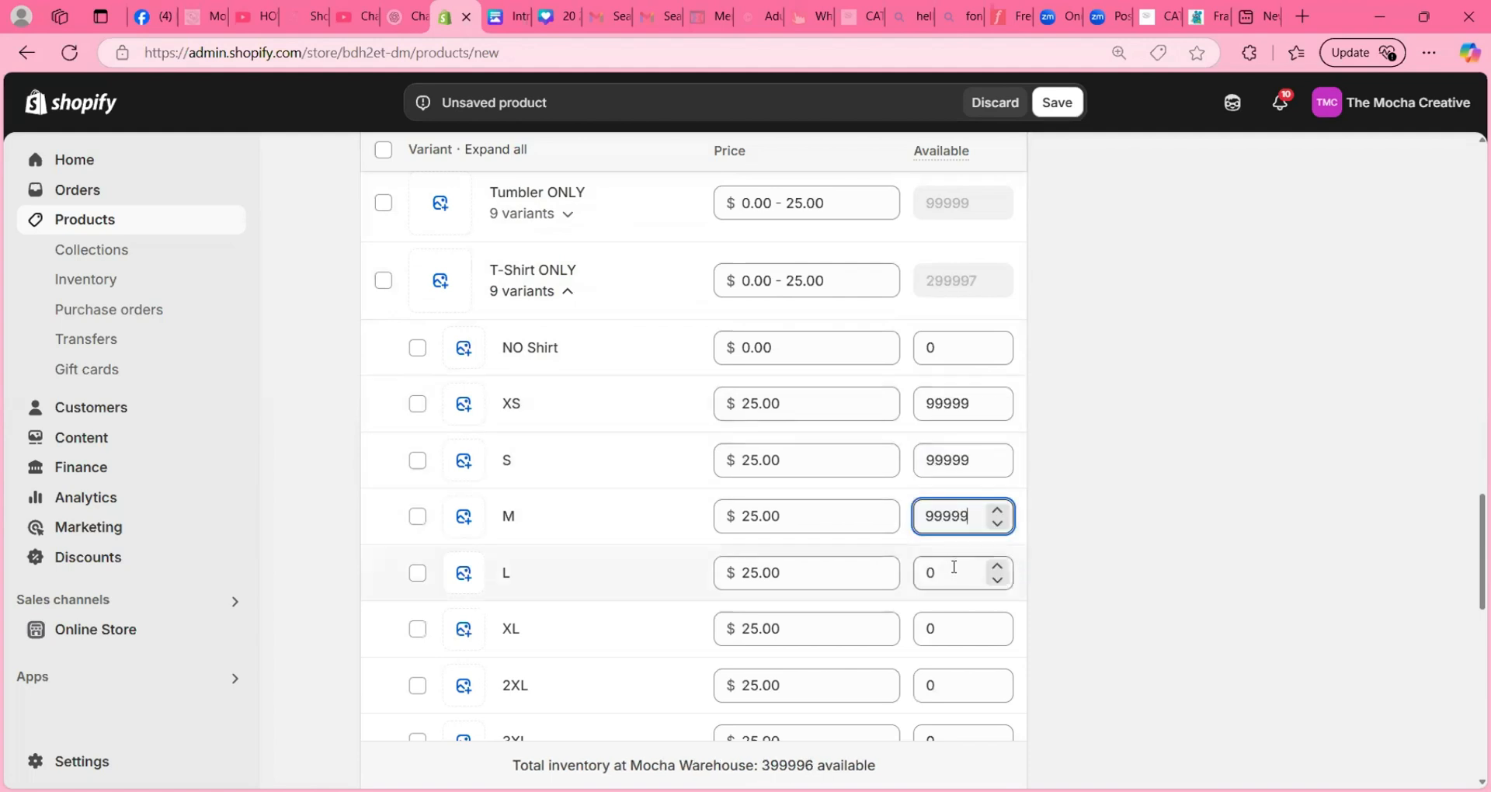
click(952, 570)
key(ctrl+v)
click(952, 624)
key(ctrl+v)
click(945, 675)
key(ctrl+v)
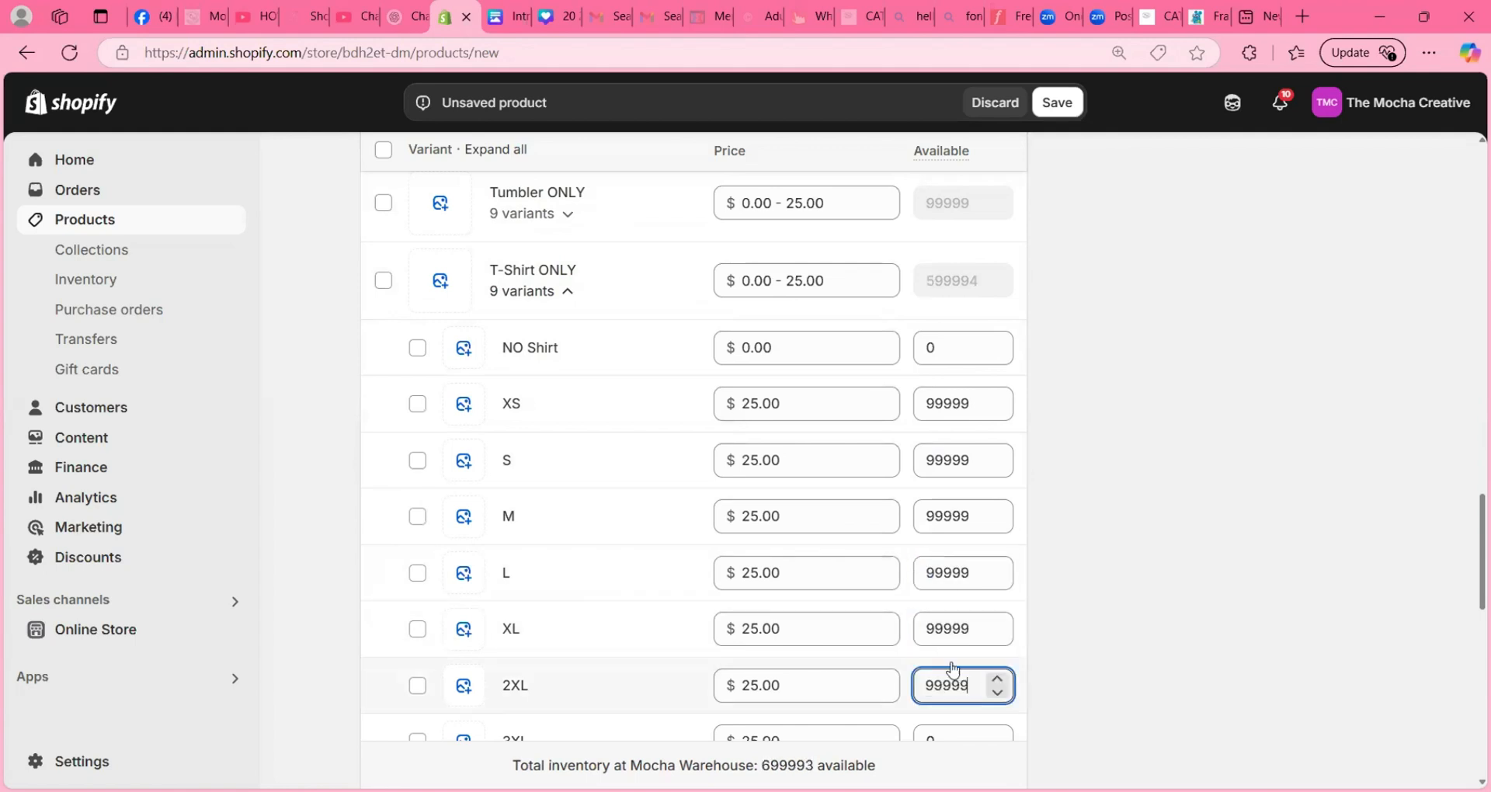
scroll(947, 667, down, 2)
click(945, 552)
key(ctrl+v)
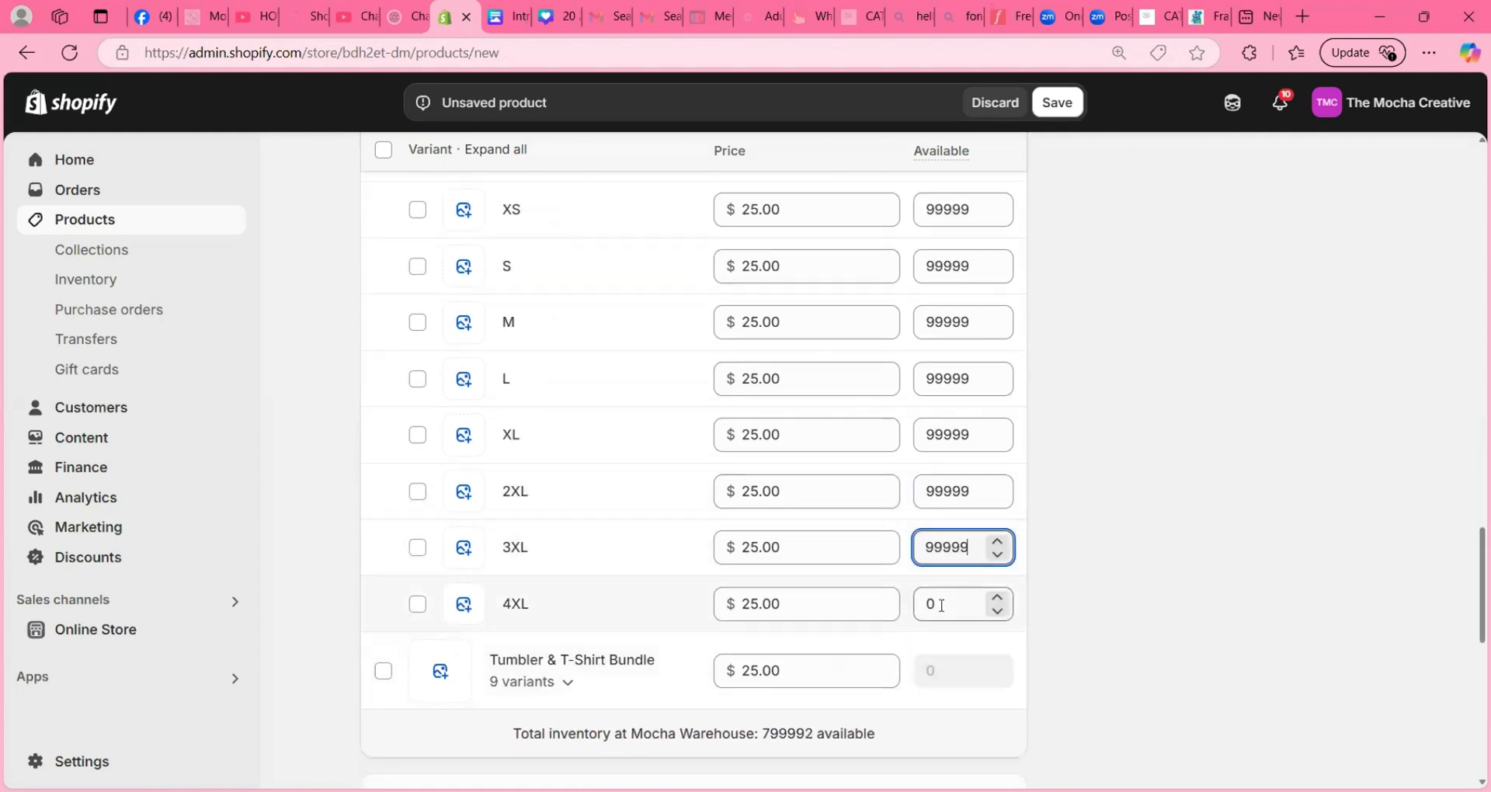
click(943, 599)
key(ctrl+v)
- Set the price of the T-Shirt ONLY variants in sizes 2XL, 3XL and 4XL to $30
click(817, 607)
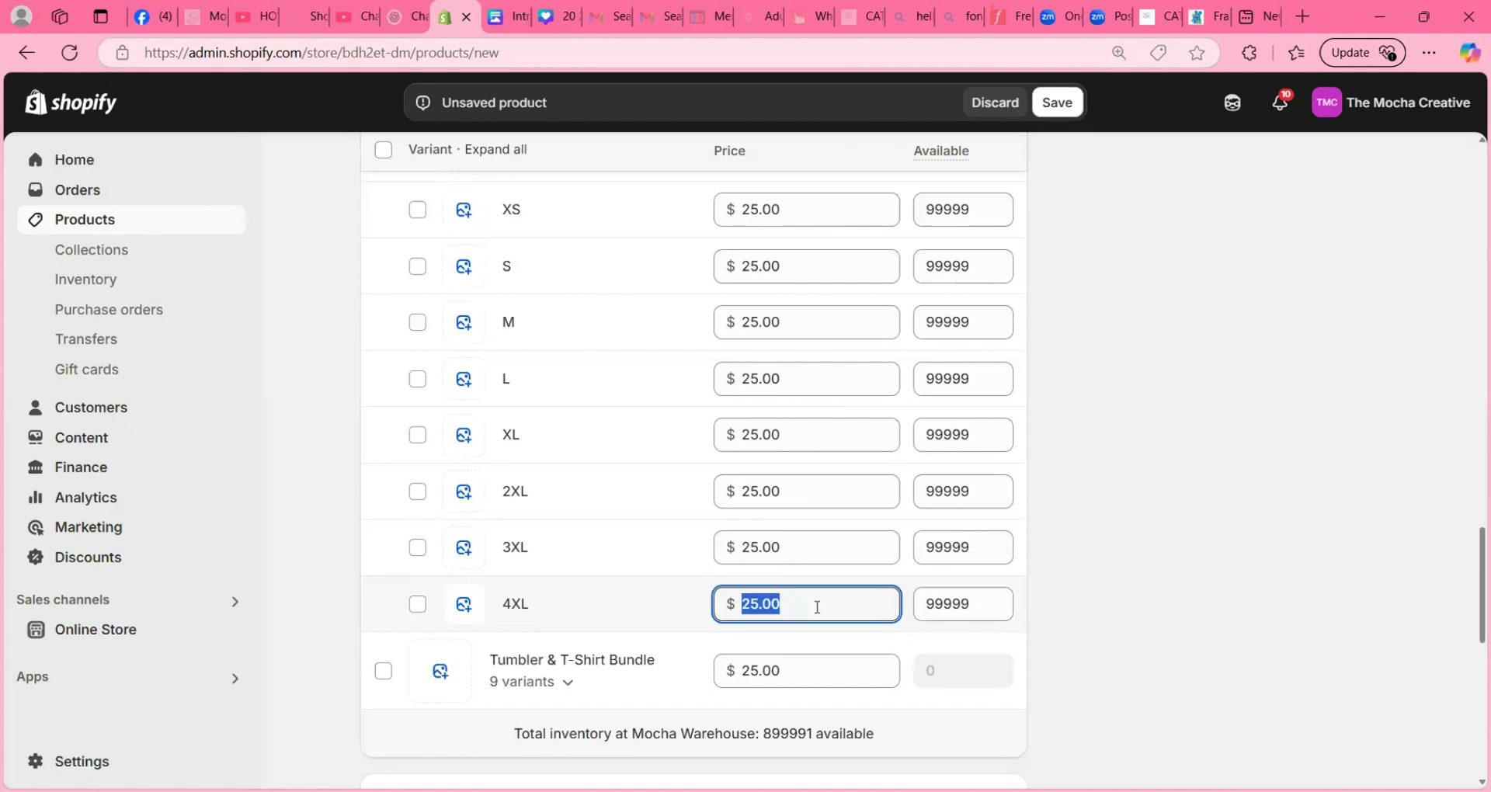
text(27)
key(ctrl+a)
text(30)
key(ctrl+a)
click(806, 552)
text(30)
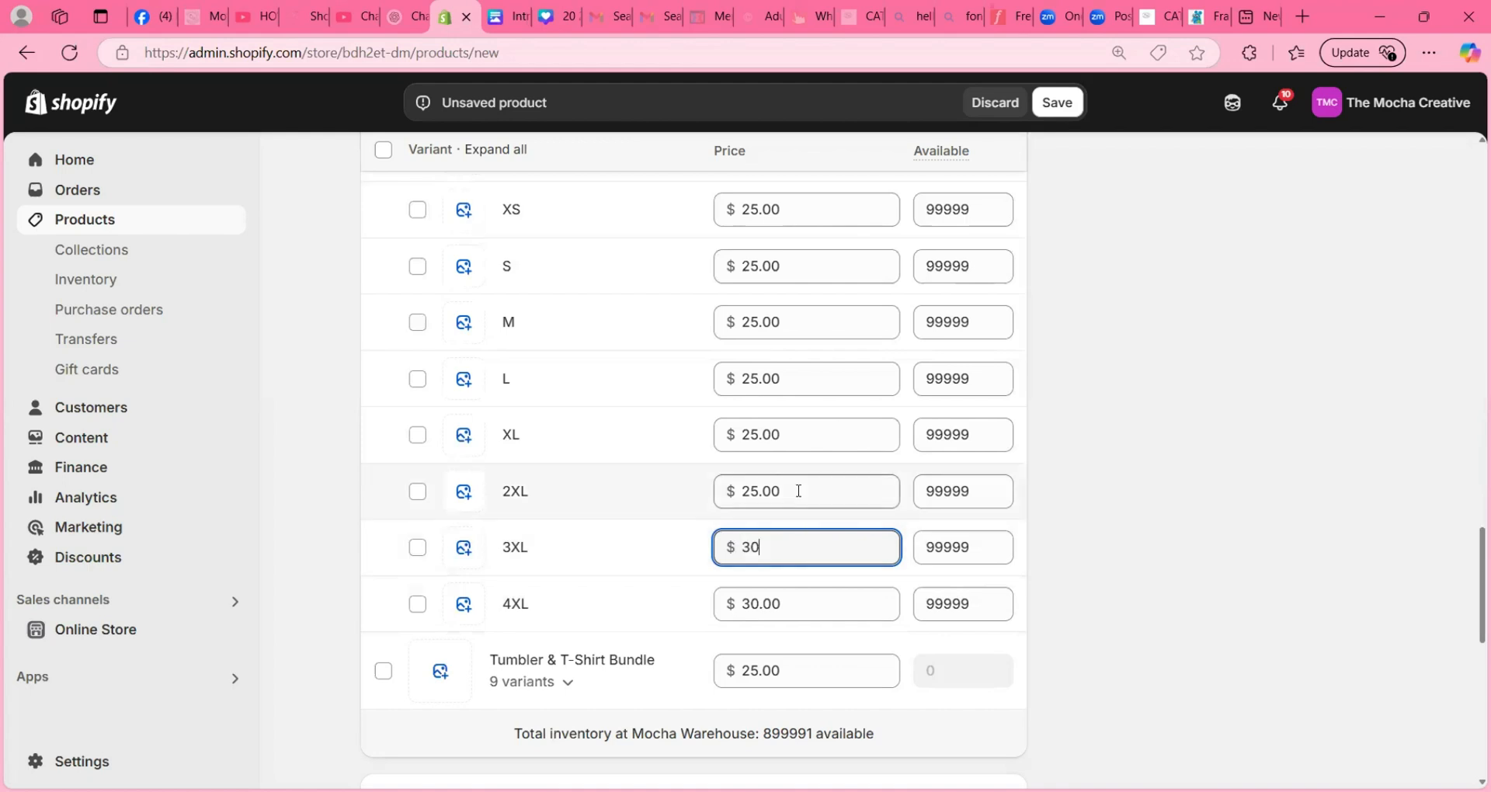
click(799, 489)
text(30)
click(1147, 495)
- Collapse the T-Shirt ONLY variants, expand the Tumbler & T-Shirt Bundle variants and set their NO Shirt price to $0
scroll(825, 365, up, 3)
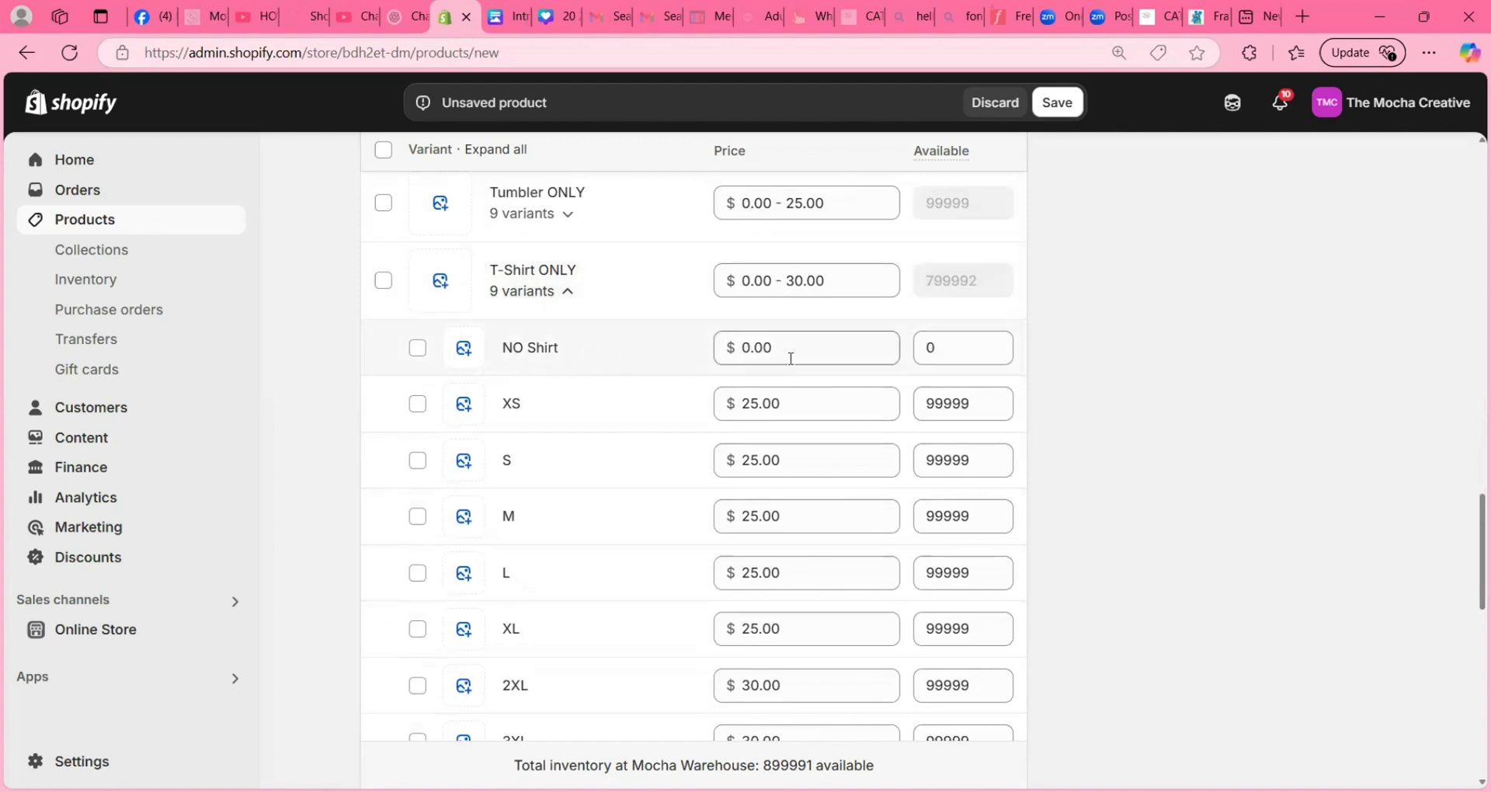
scroll(757, 381, down, 3)
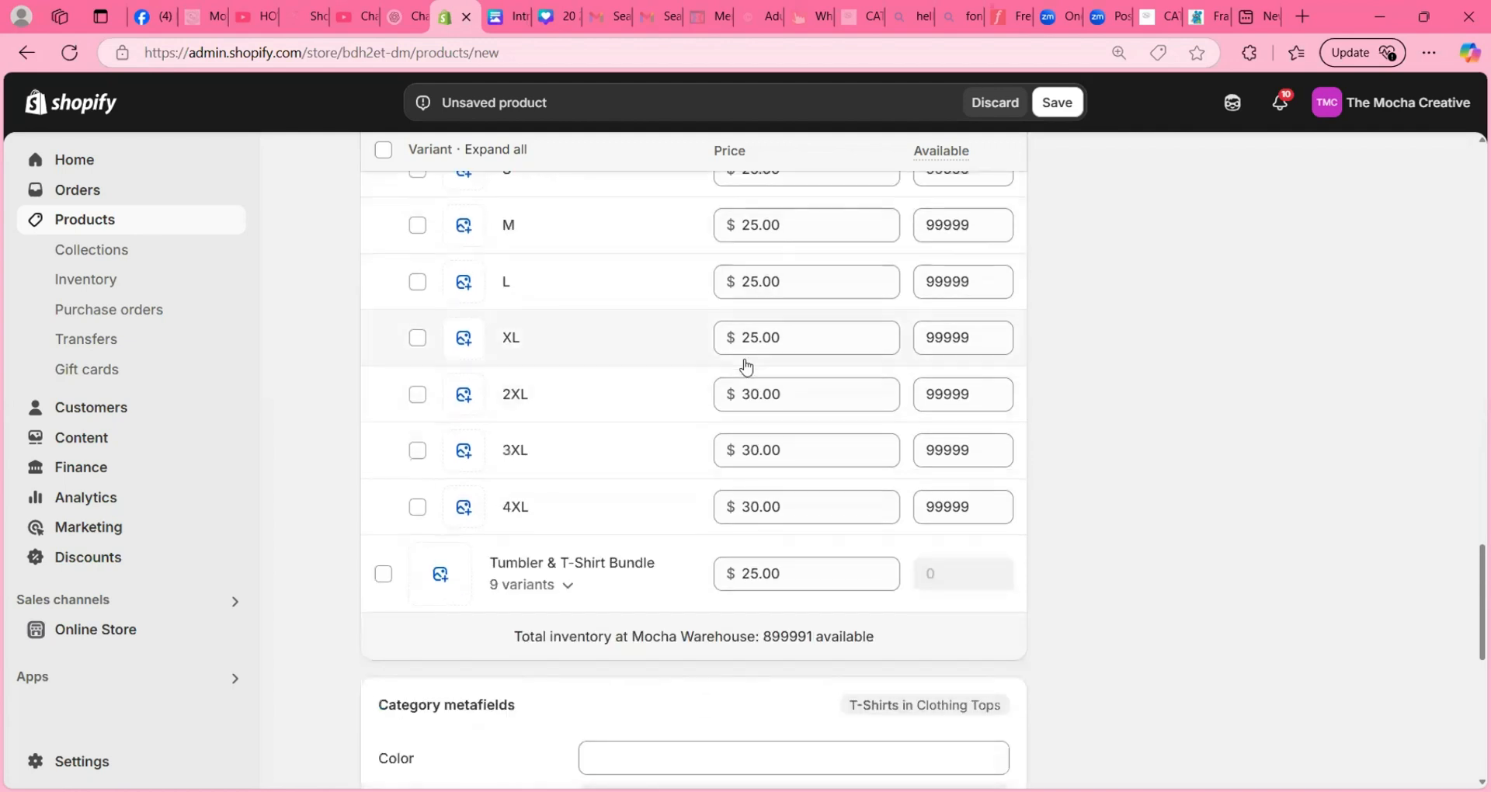
scroll(644, 342, up, 2)
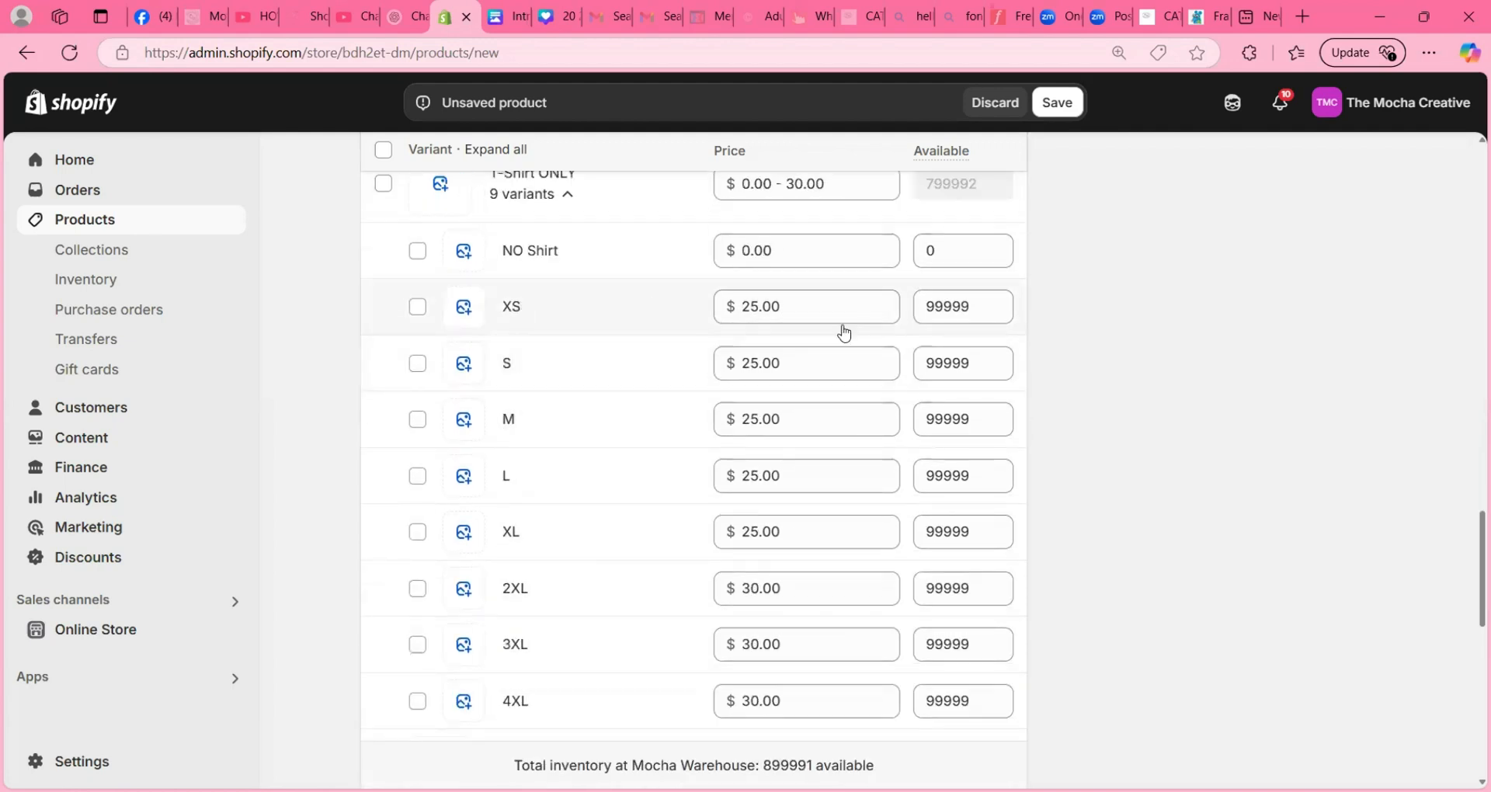
scroll(843, 332, down, 2)
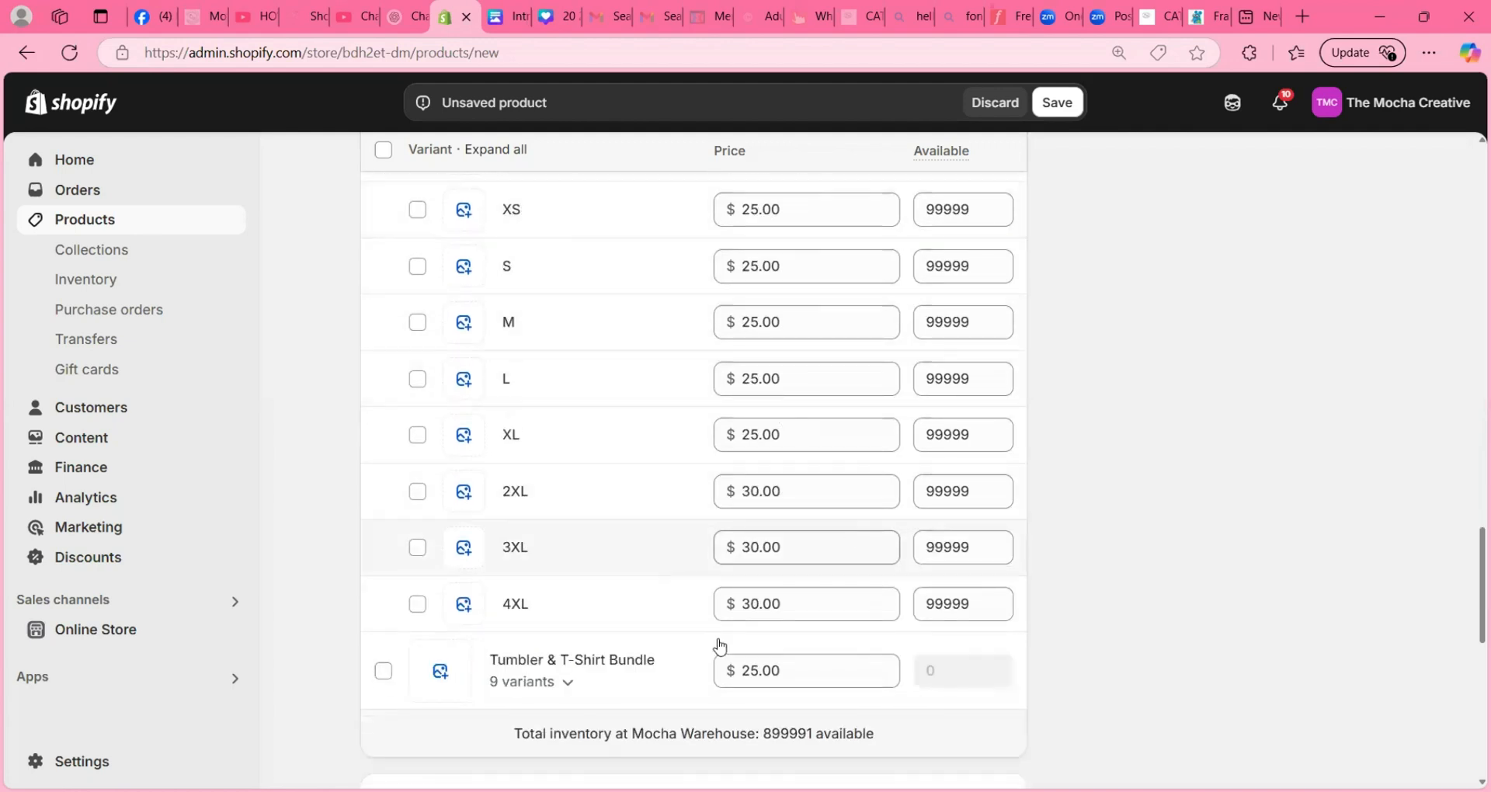
scroll(733, 529, up, 5)
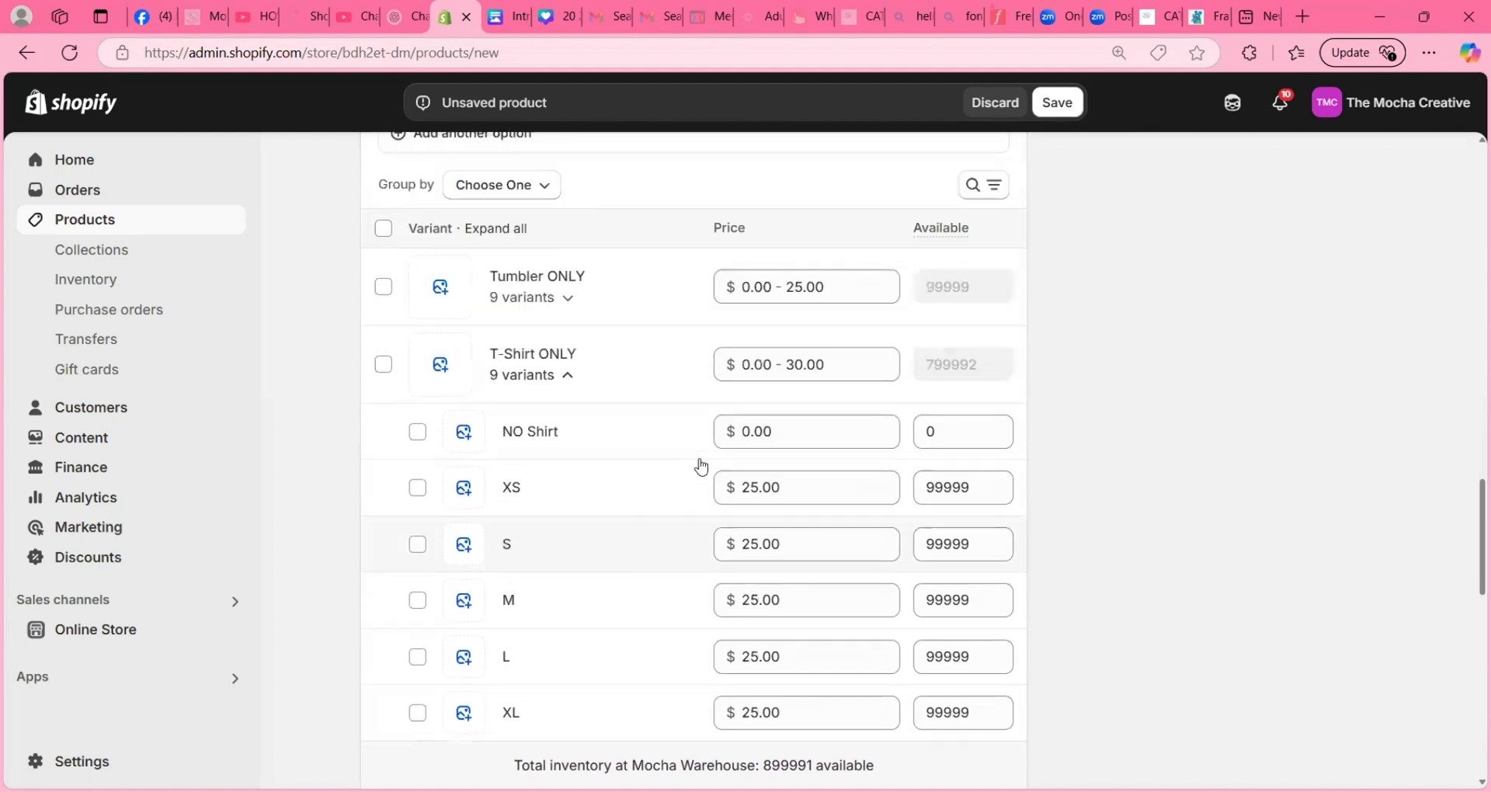
click(568, 389)
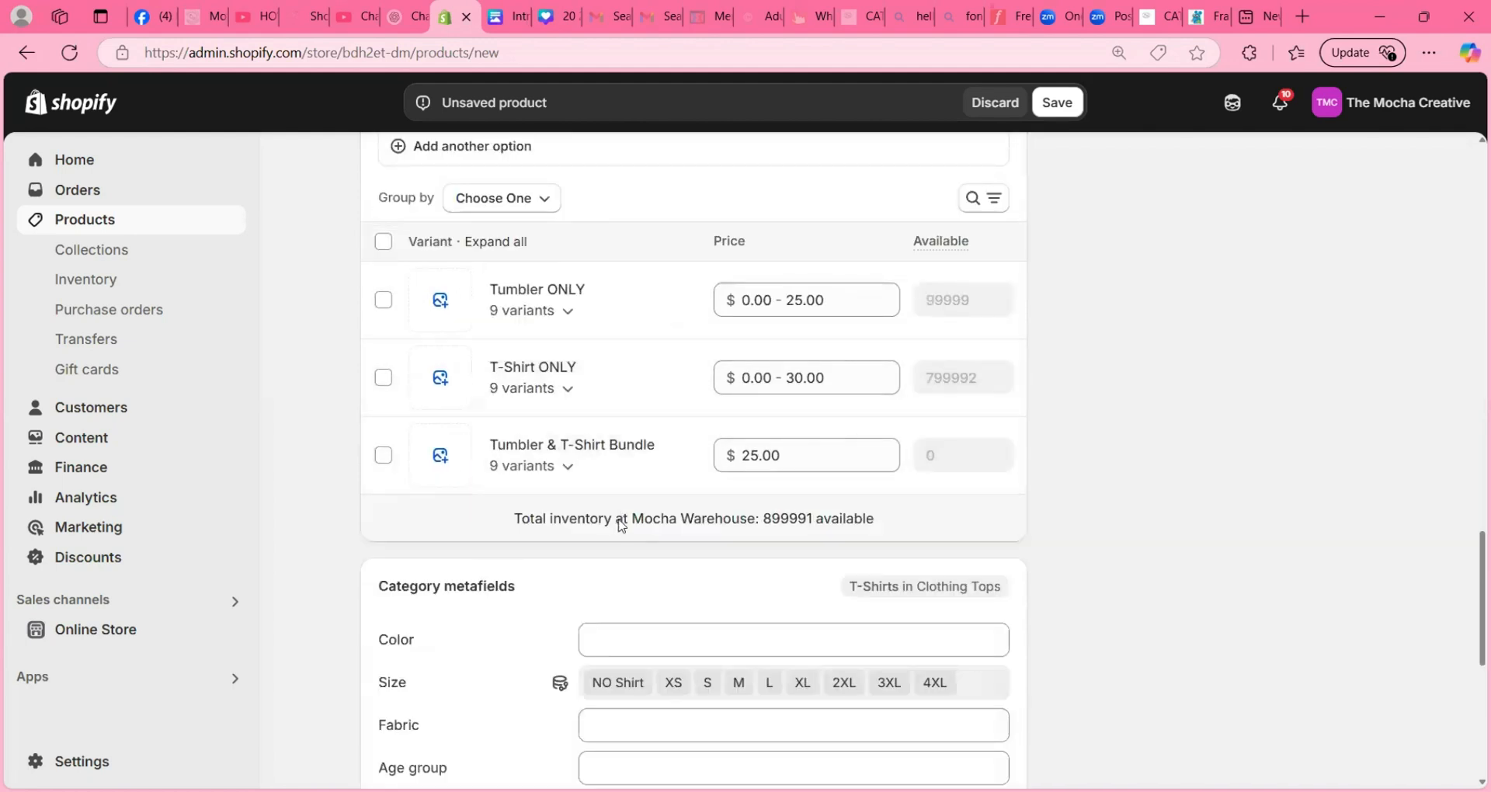
click(568, 468)
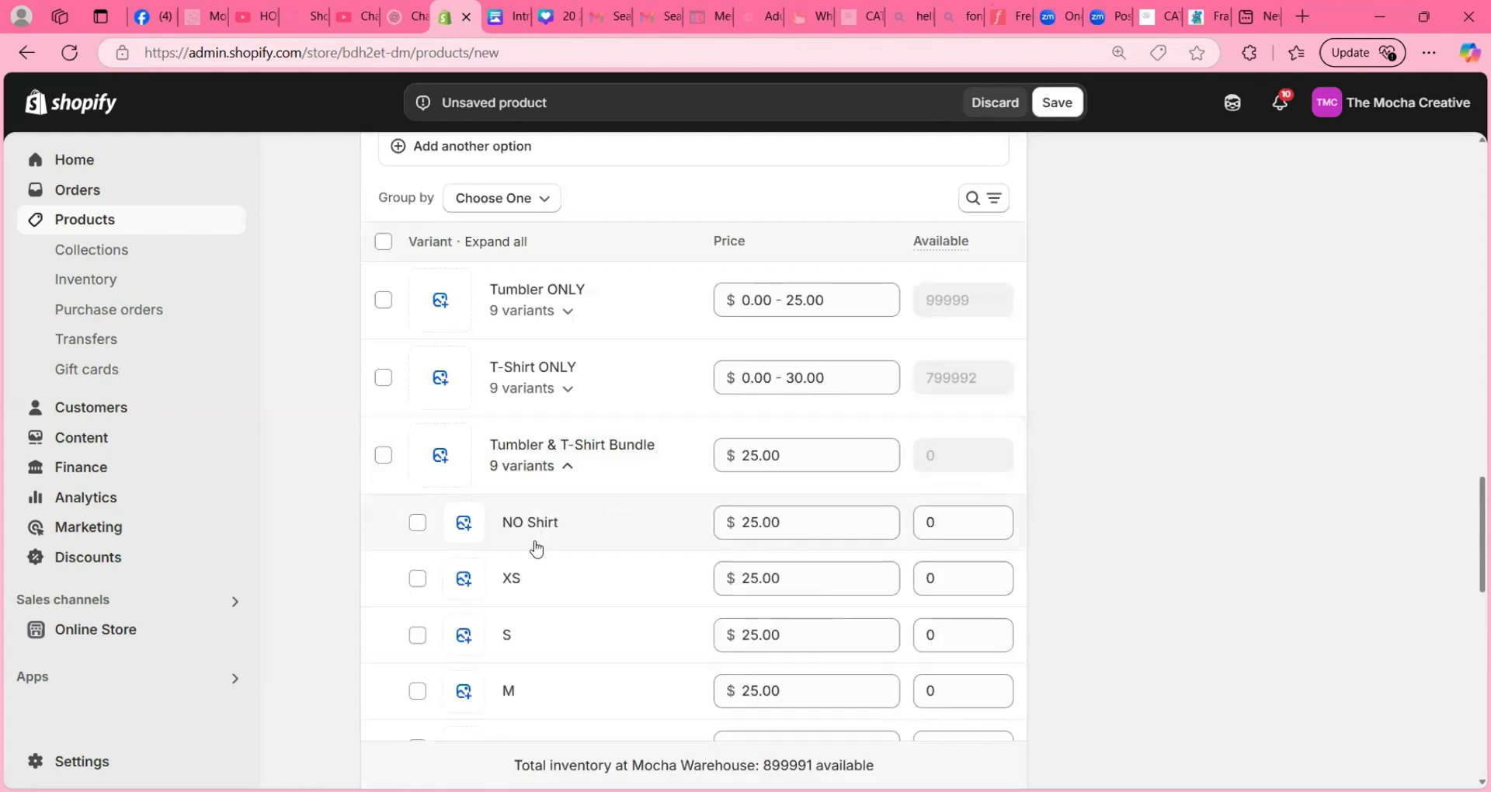
scroll(534, 549, down, 3)
click(841, 284)
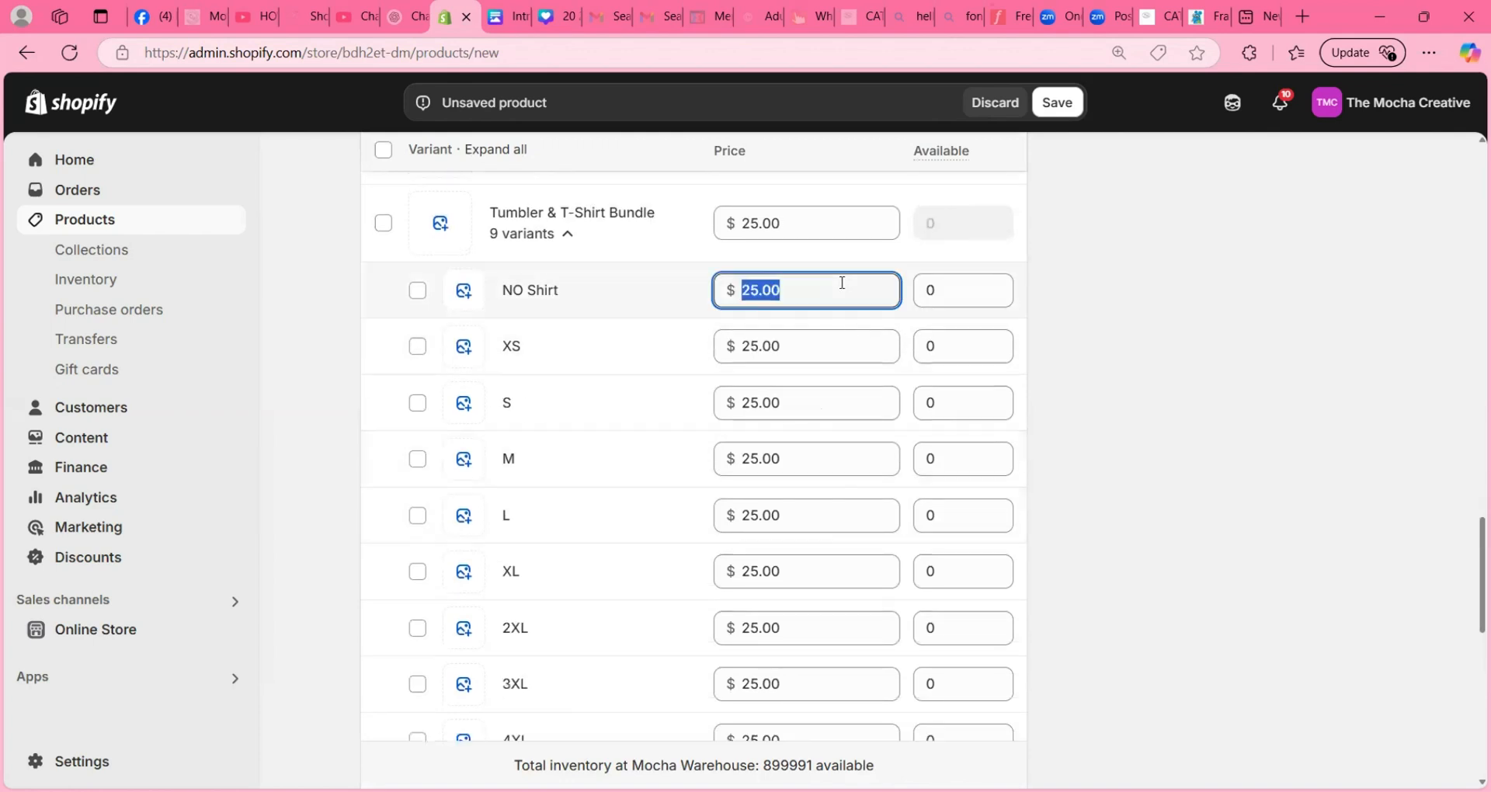
text(0)
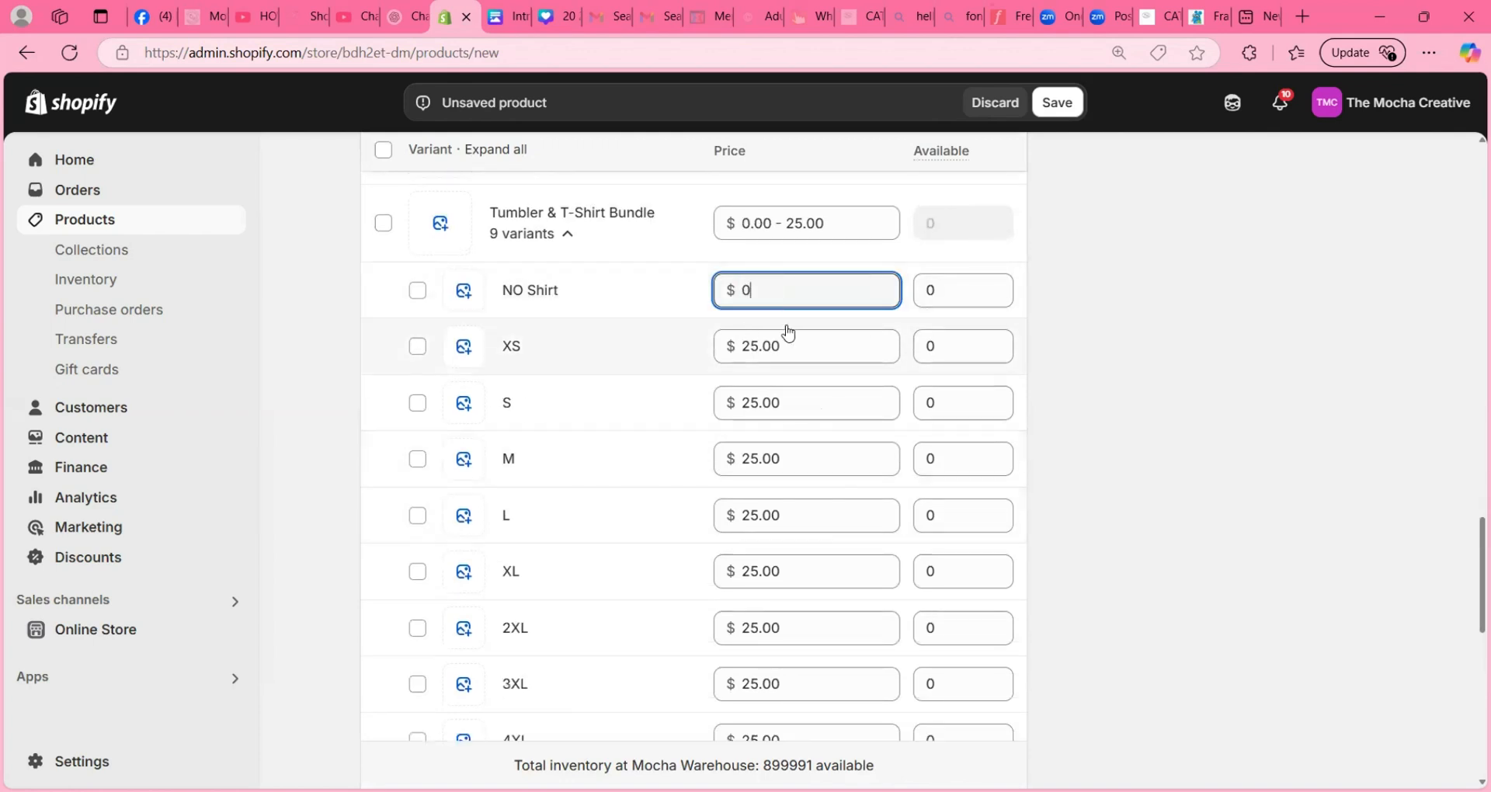
- Set the available quantity of the Tumbler & T-Shirt Bundle variants in every size from XS to 4XL to 99999
click(954, 347)
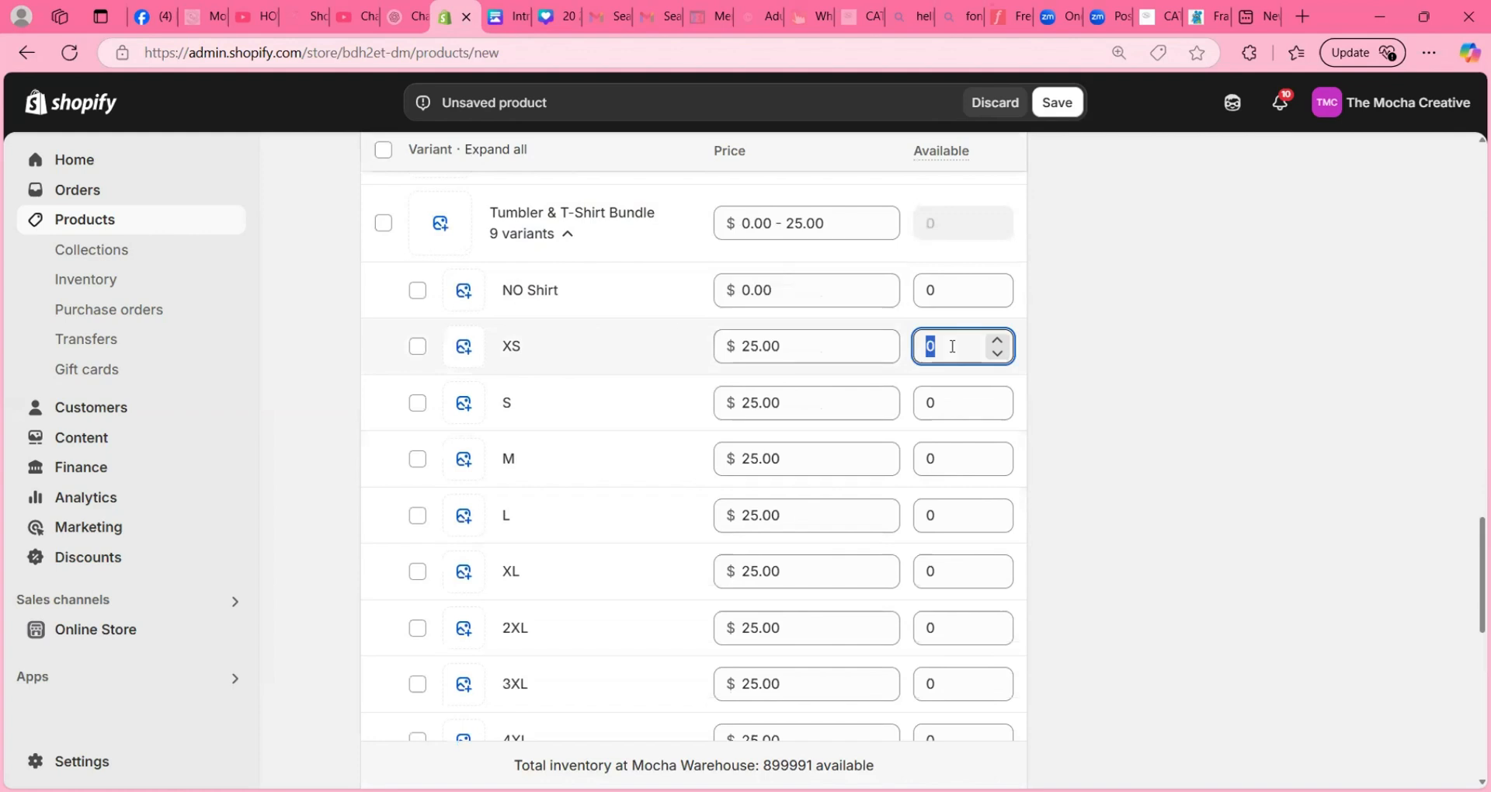
text(9999)
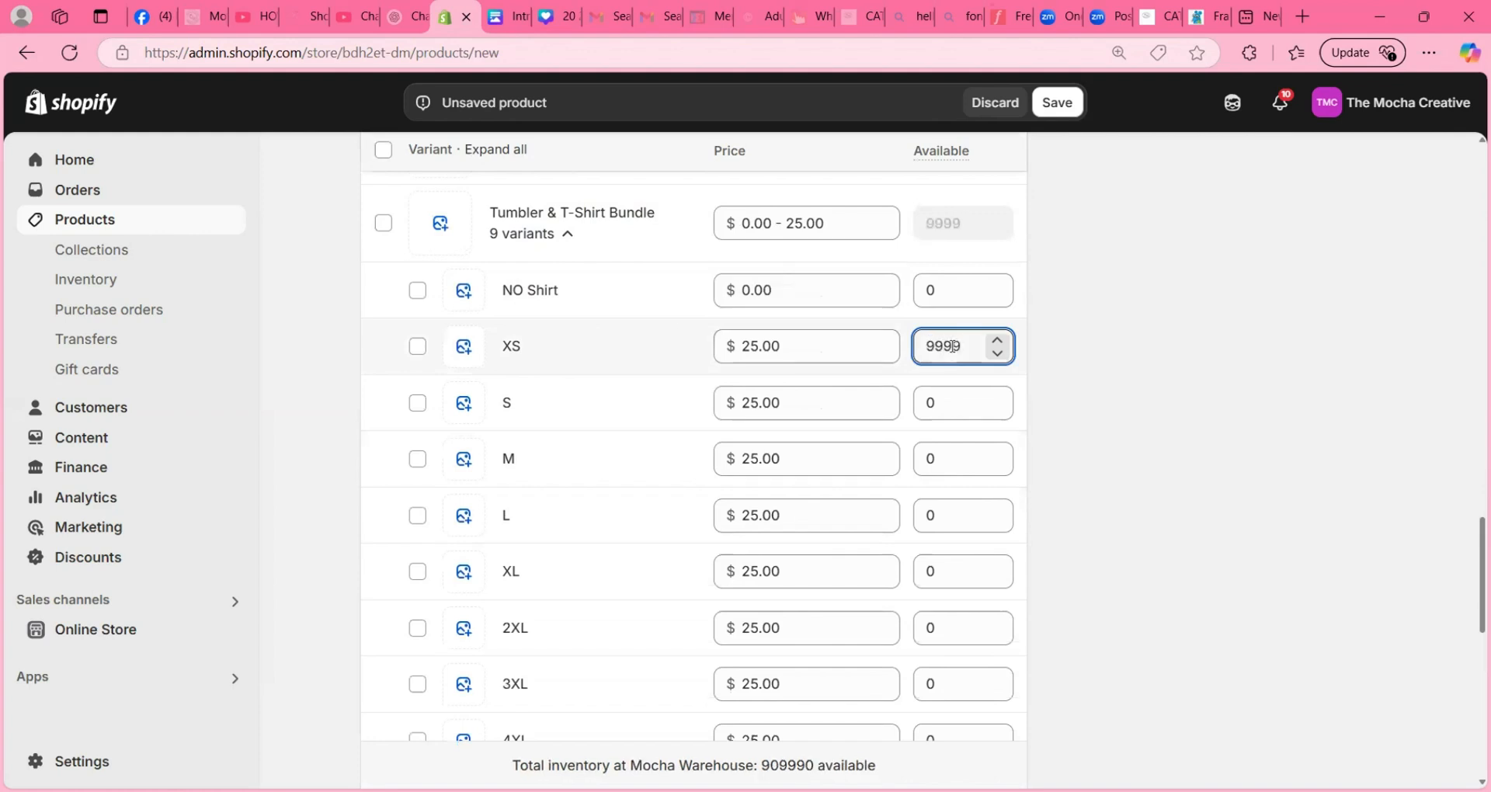
text(9)
double_click(953, 347)
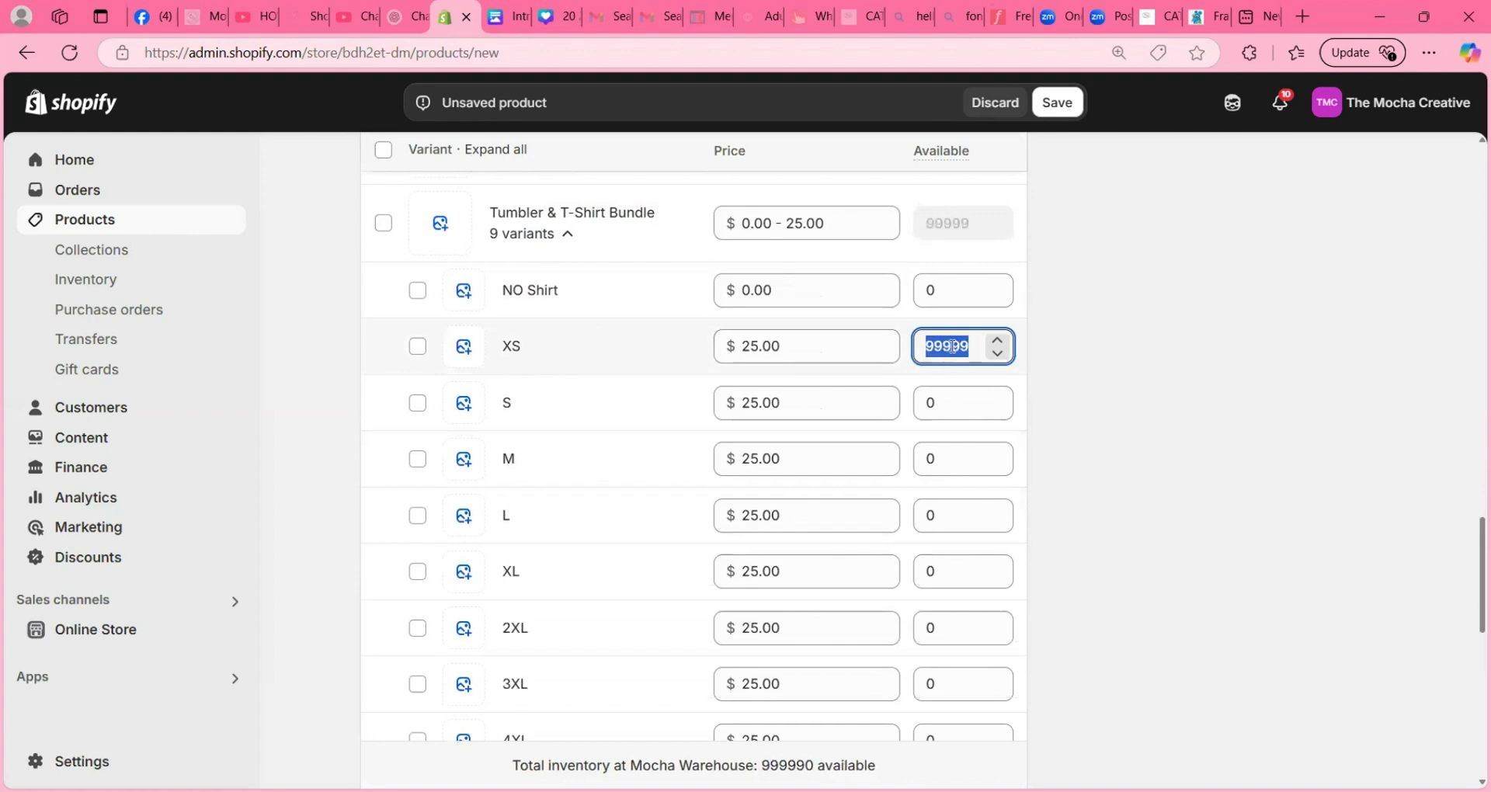
click(967, 410)
key(ctrl+v)
click(962, 449)
key(ctrl+v)
click(957, 519)
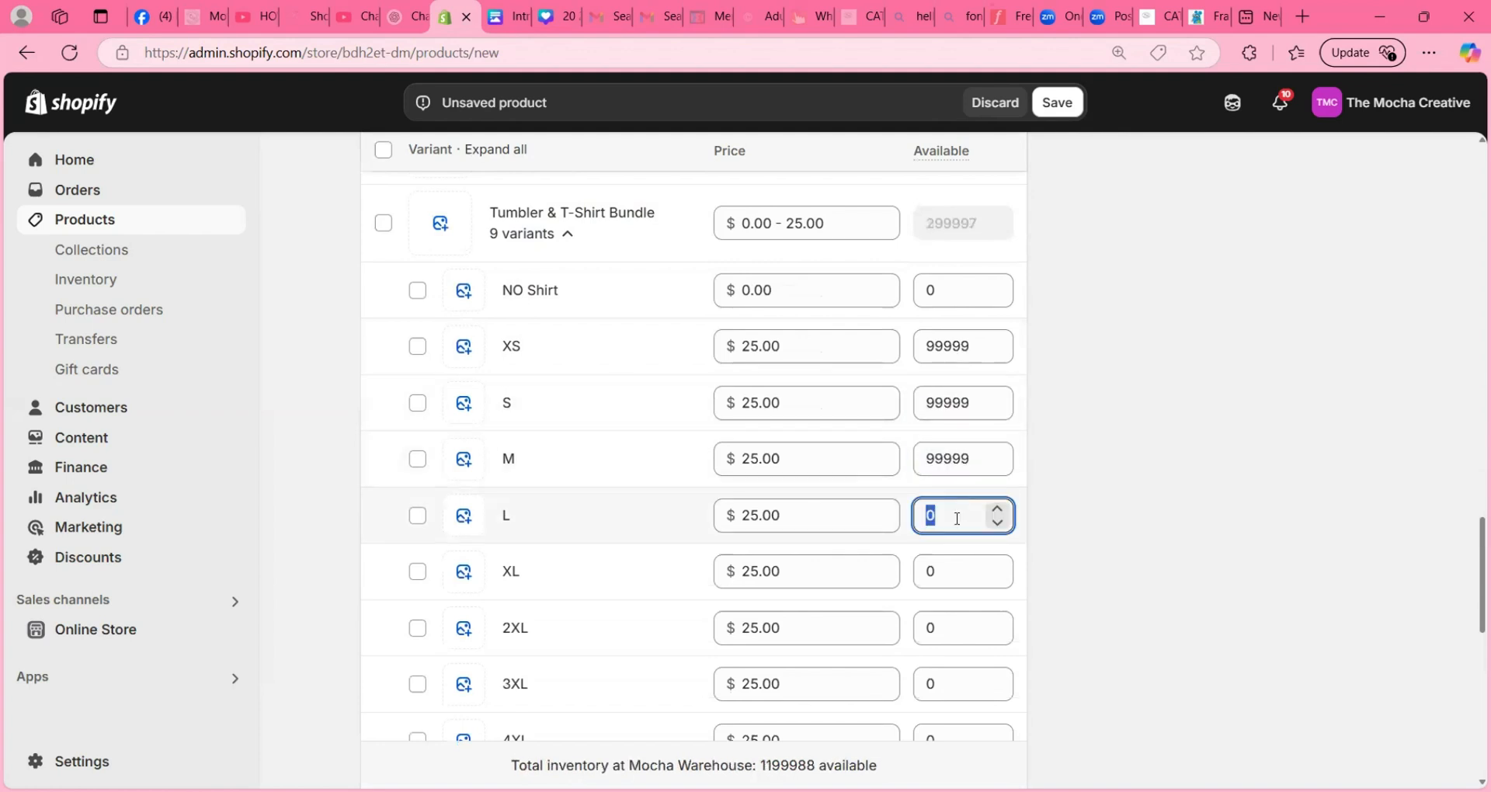
key(ctrl+v)
click(955, 571)
key(ctrl+v)
click(955, 626)
key(ctrl+v)
scroll(946, 574, down, 3)
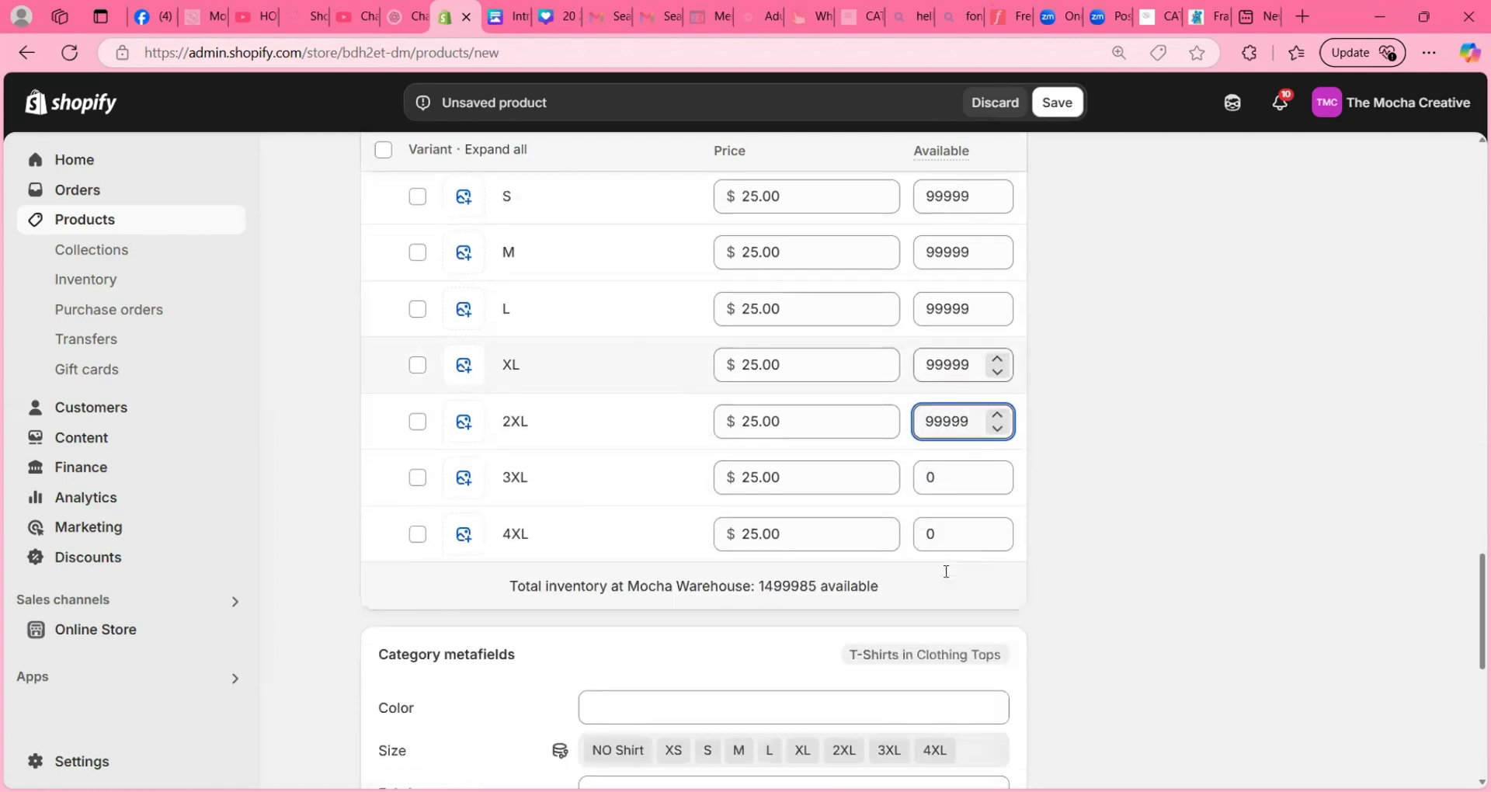
scroll(945, 571, down, 1)
click(955, 449)
key(ctrl+v)
click(951, 392)
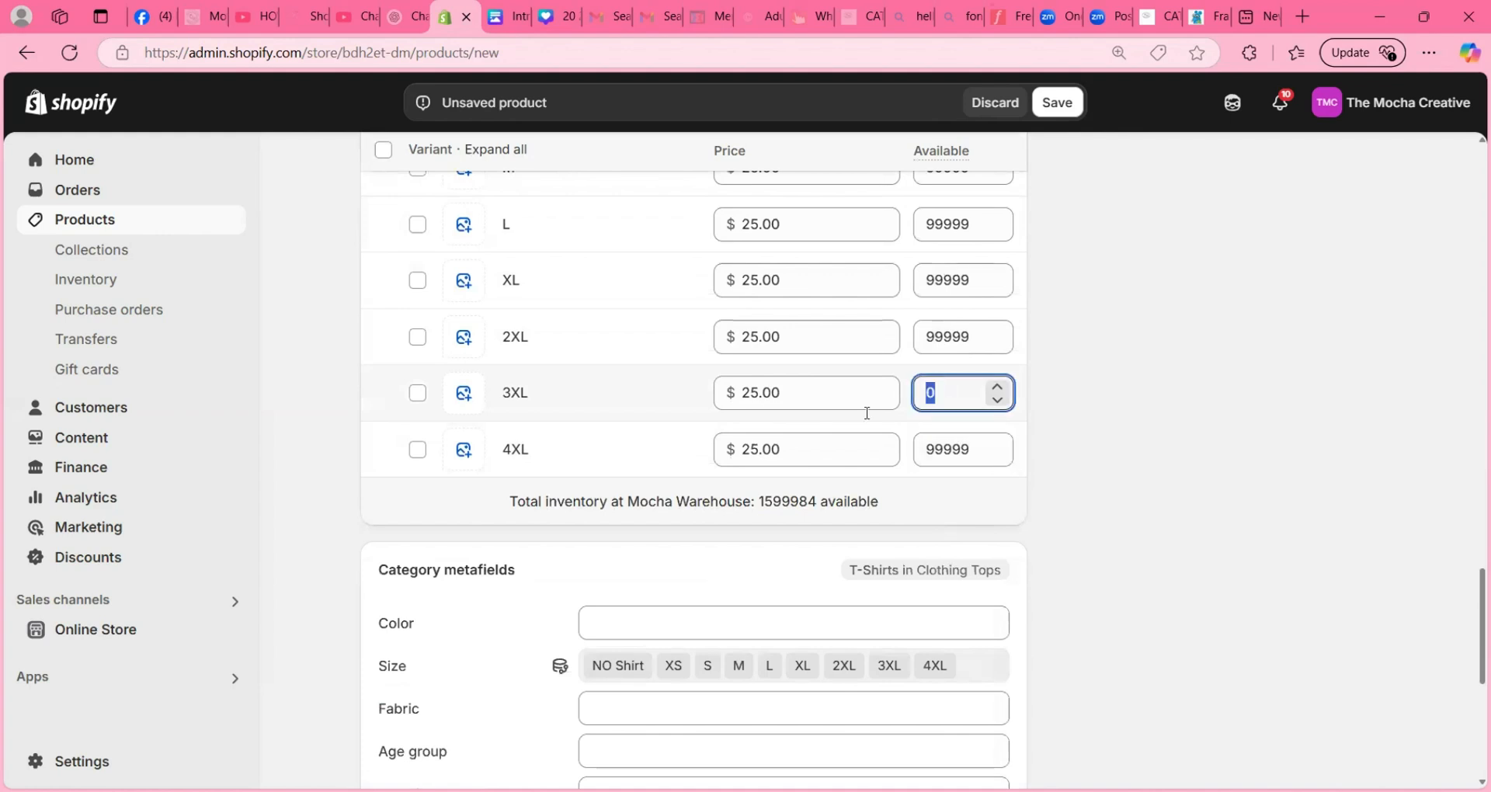
key(ctrl+v)
- Apply a price of $45 to all Tumbler & T-Shirt Bundle variants, and set its NO Shirt variant back to $0
click(784, 449)
scroll(782, 448, up, 2)
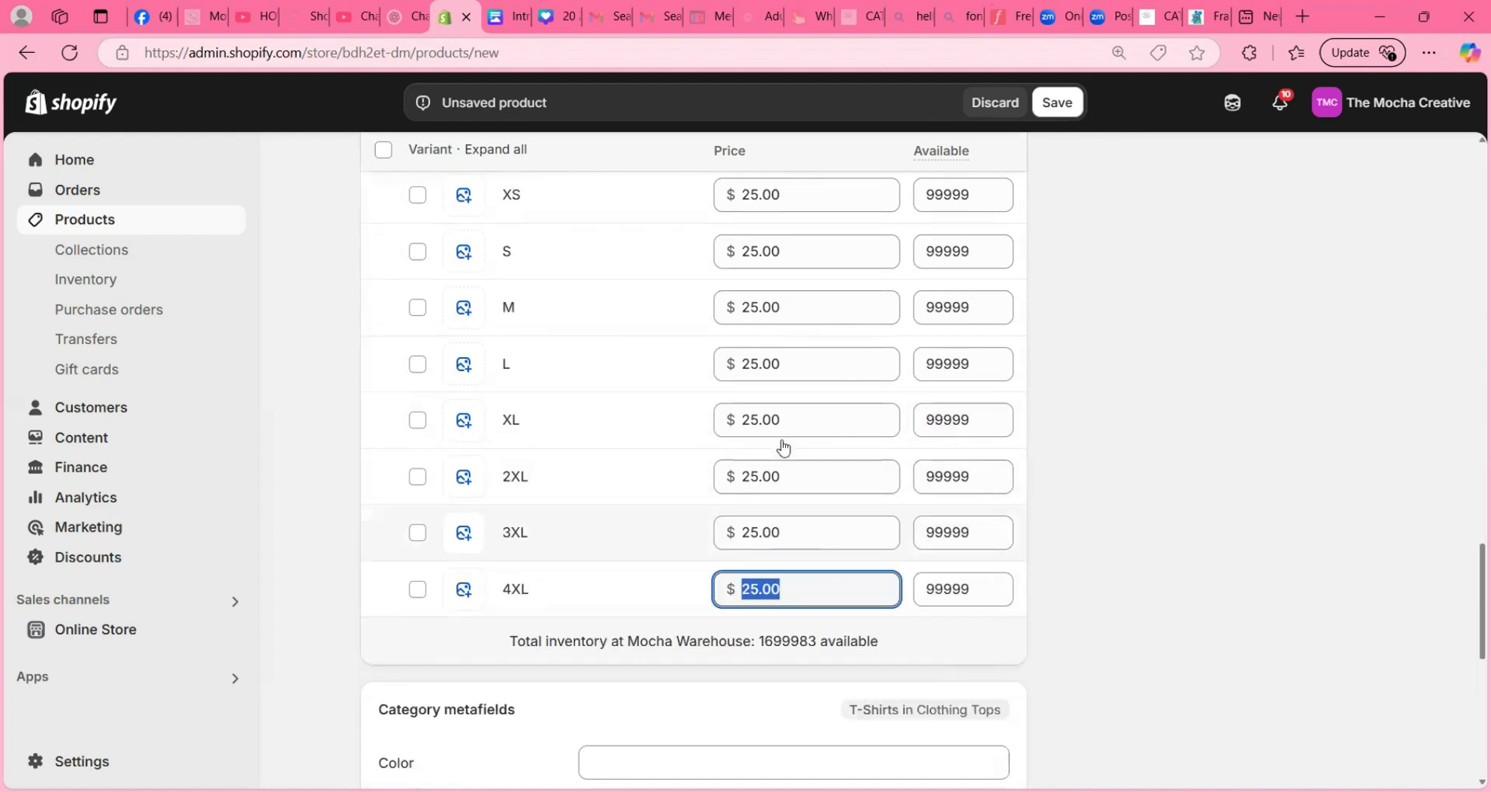
scroll(782, 448, up, 3)
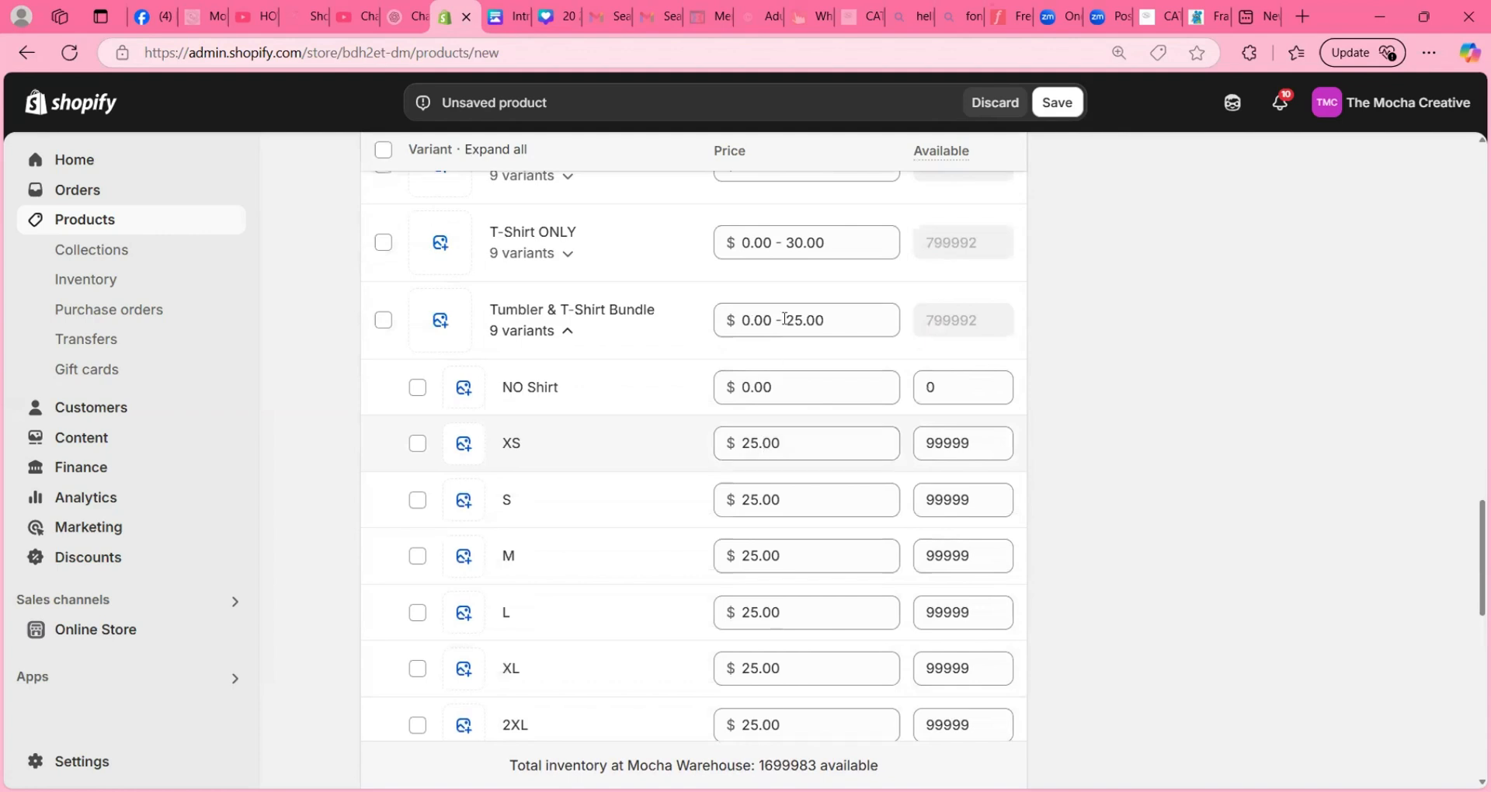
click(834, 320)
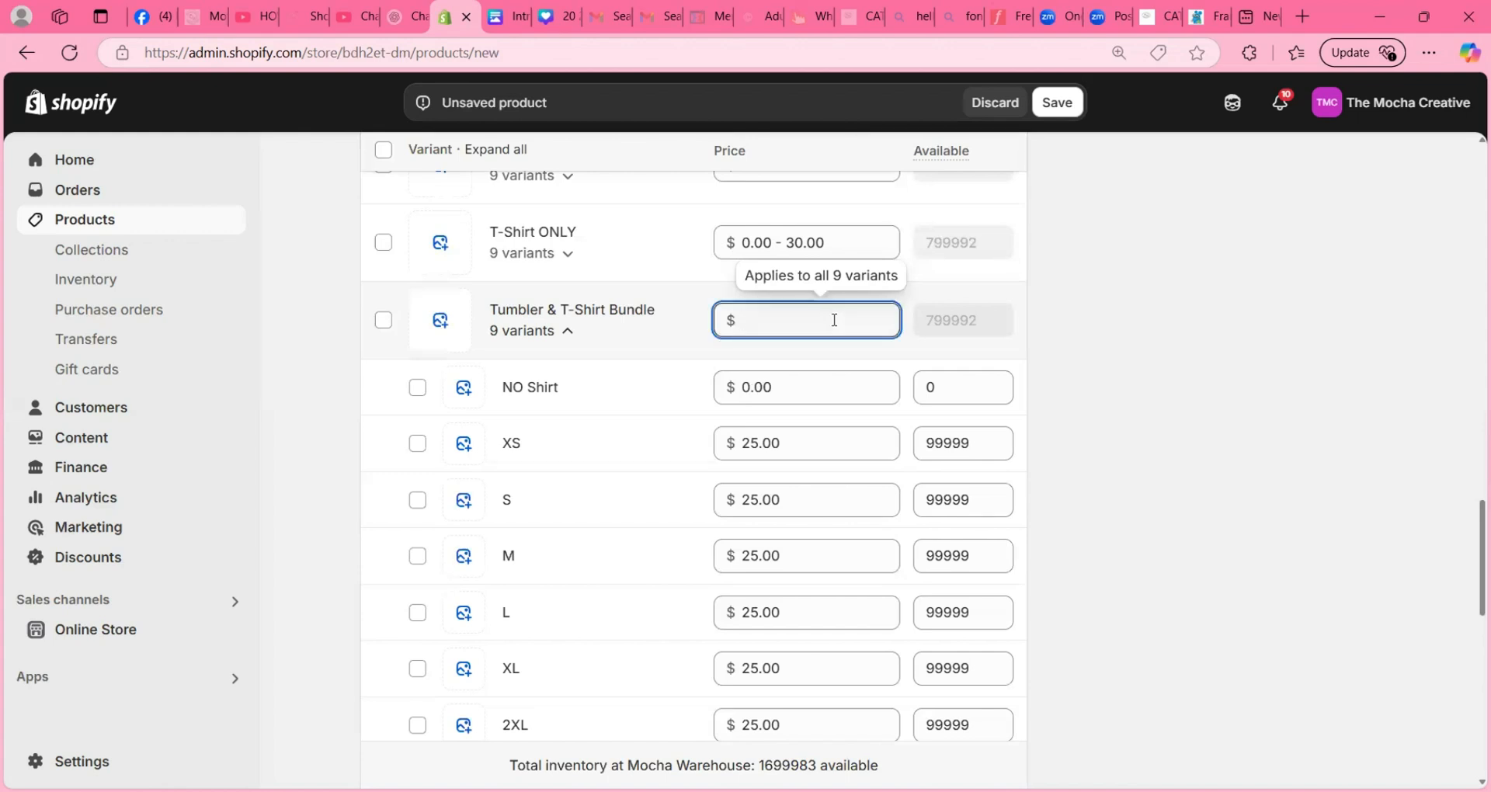
text(45)
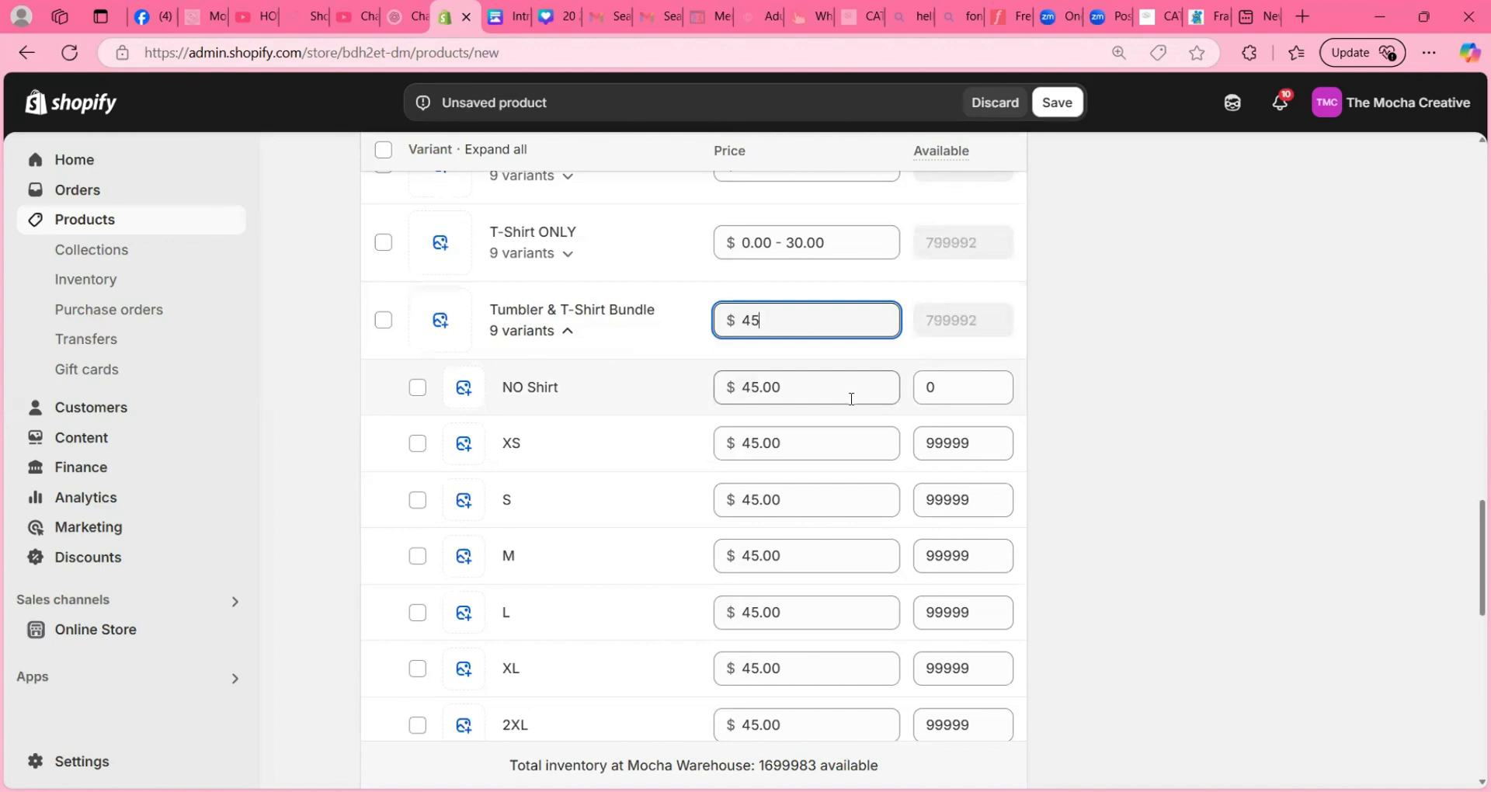
click(813, 376)
text(0)
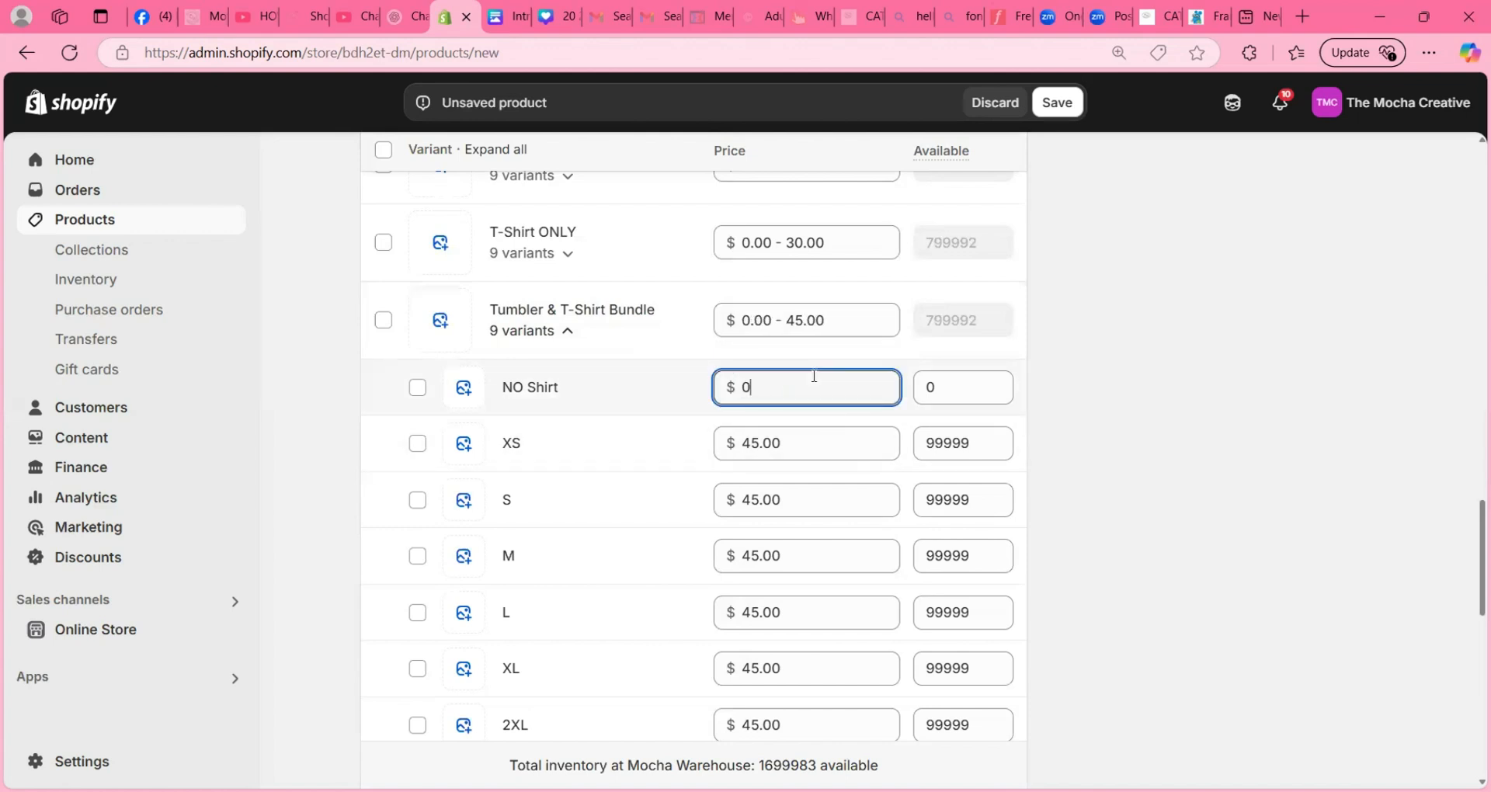
click(1178, 433)
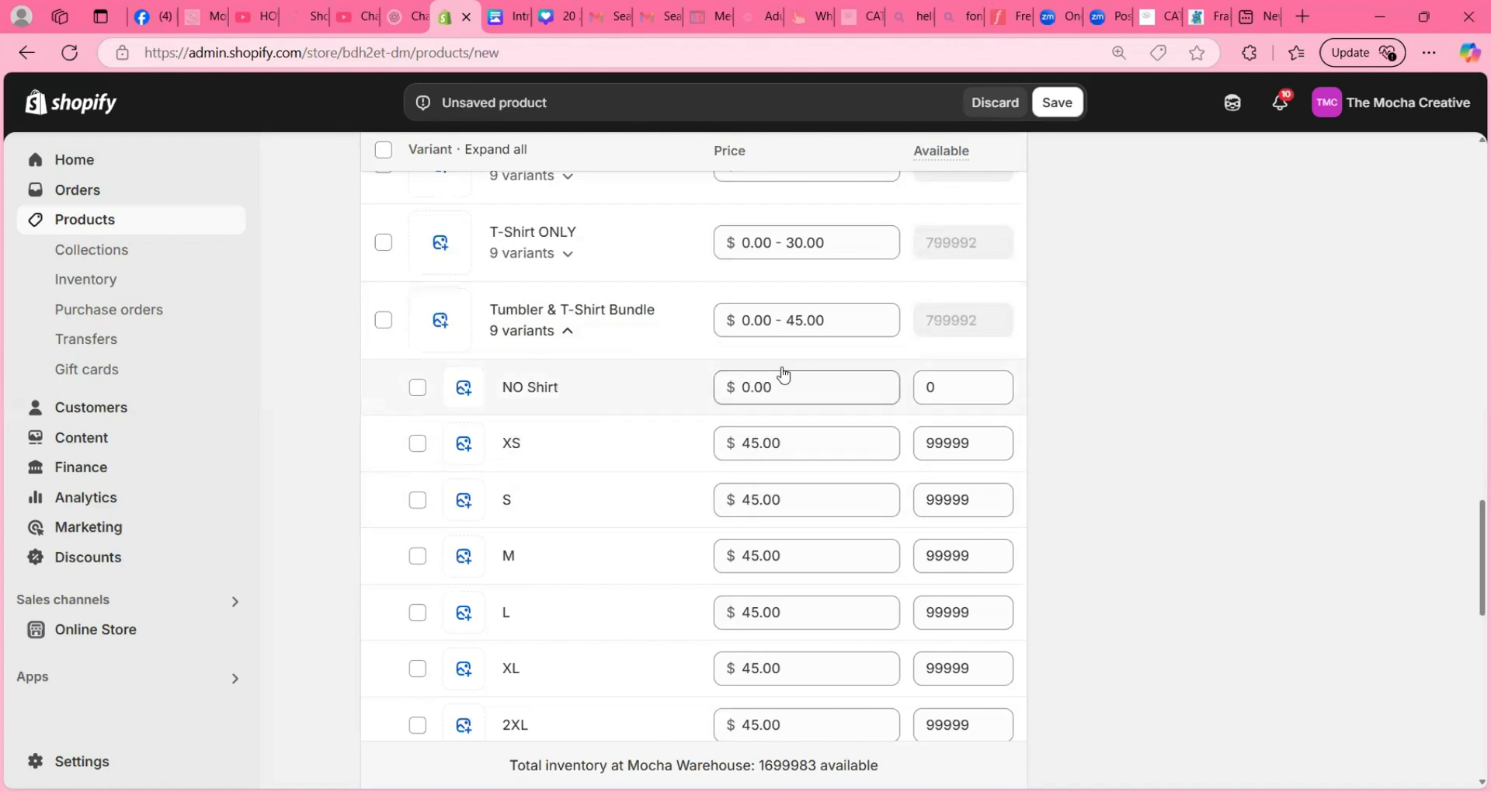
- Set the price of the Tumbler & T-Shirt Bundle variants in sizes 2XL, 3XL and 4XL to $50
scroll(806, 446, down, 3)
scroll(806, 446, down, 2)
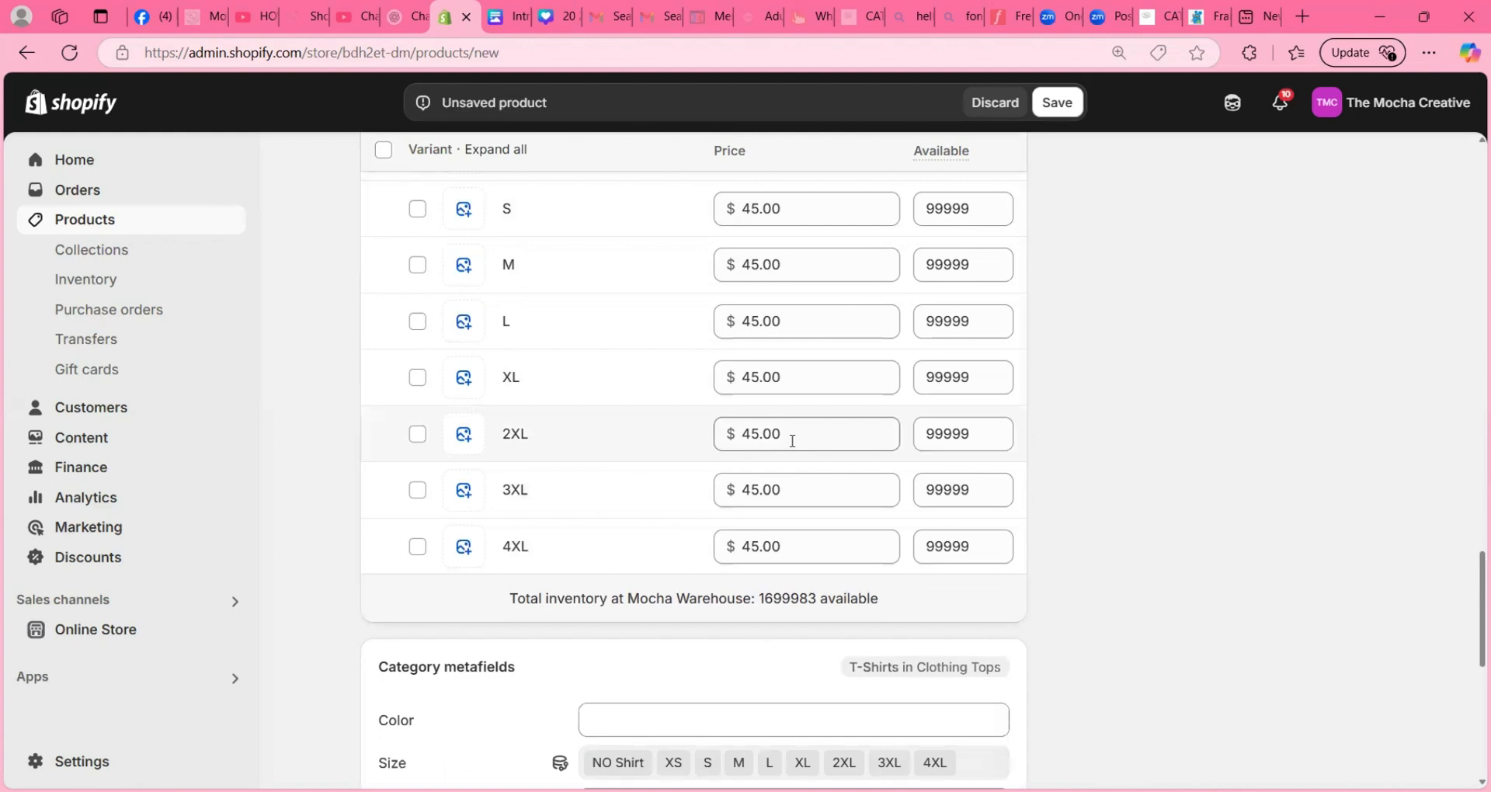
click(792, 440)
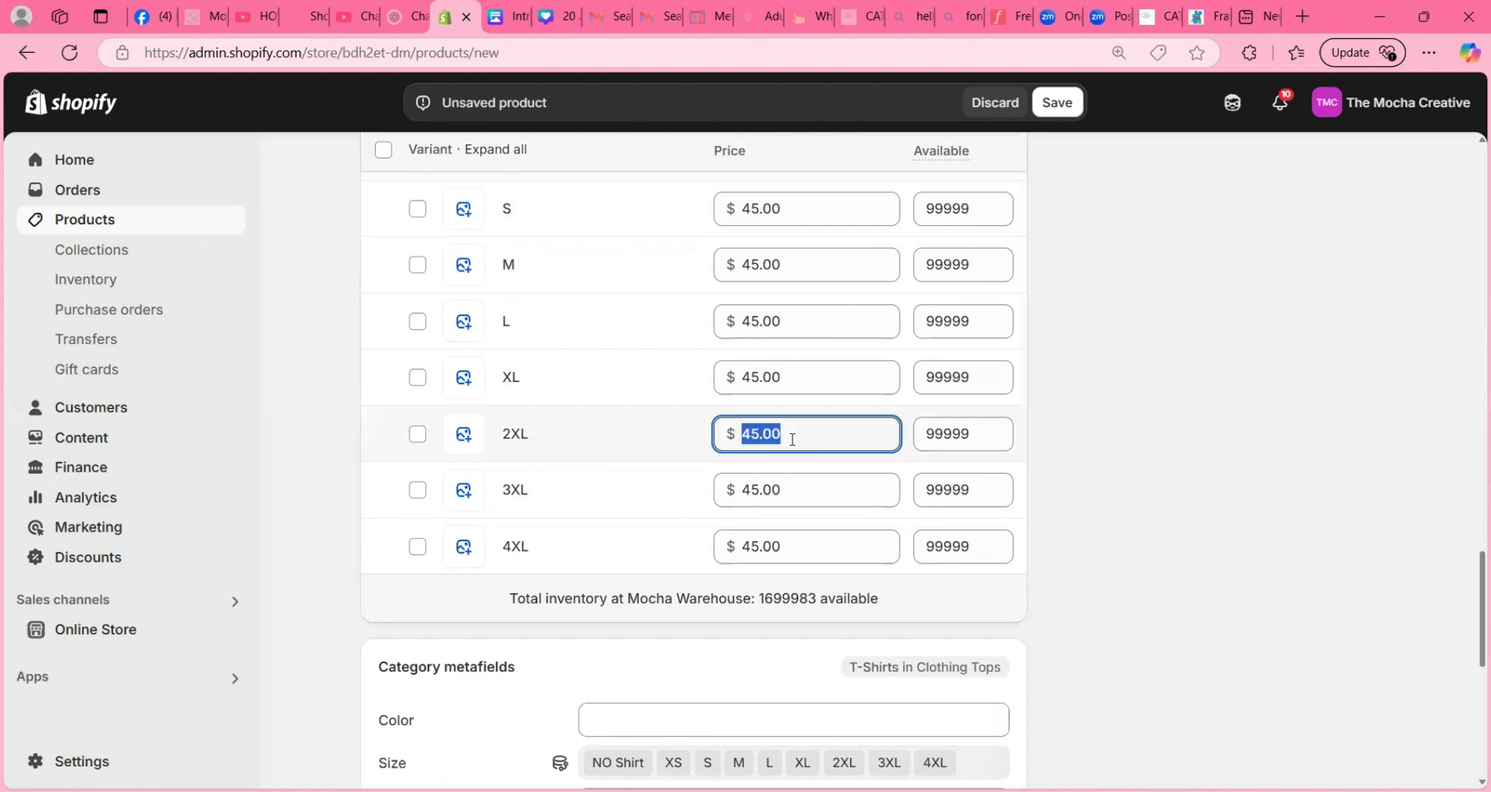
text(50)
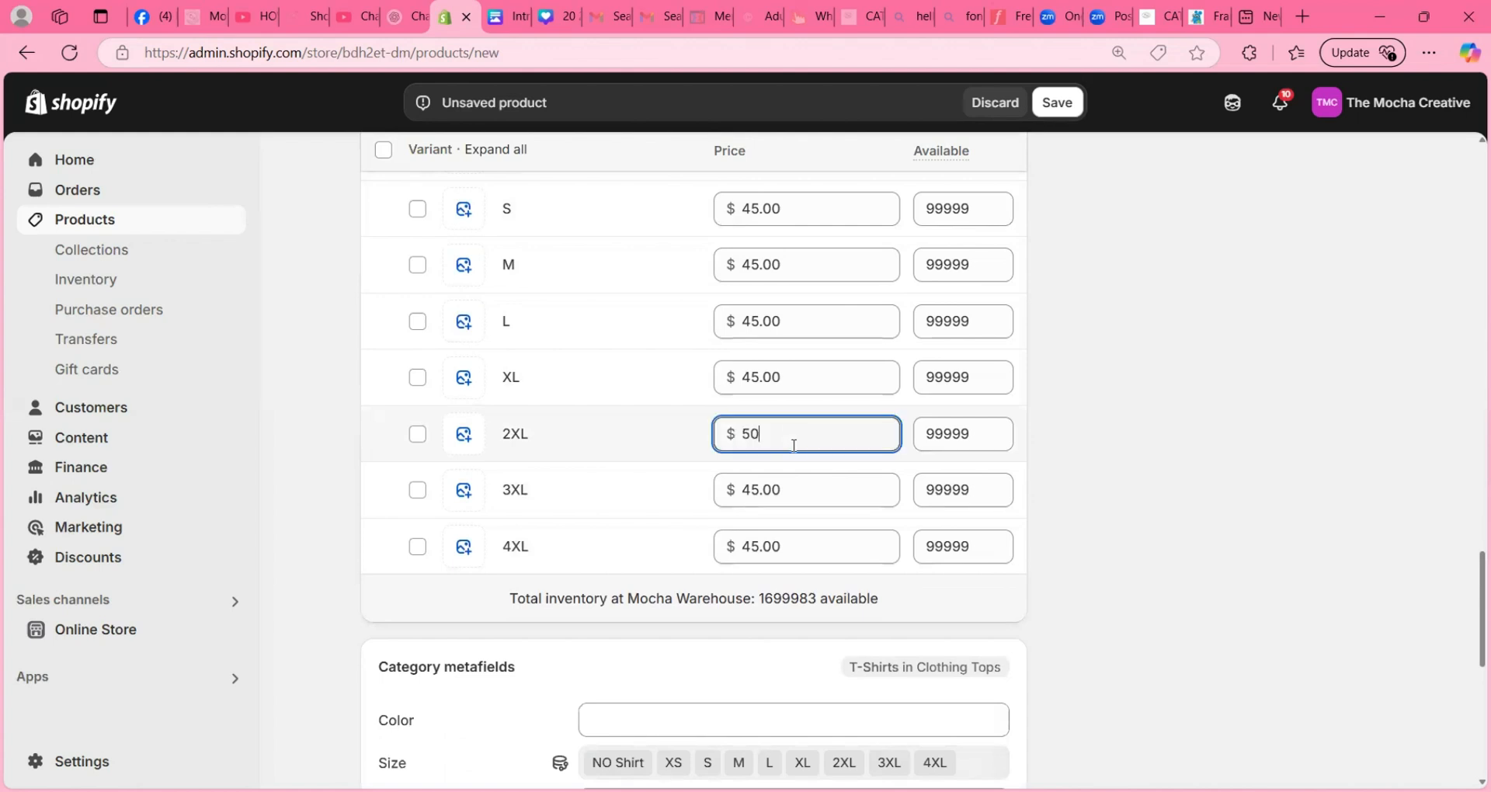
click(789, 484)
text(50)
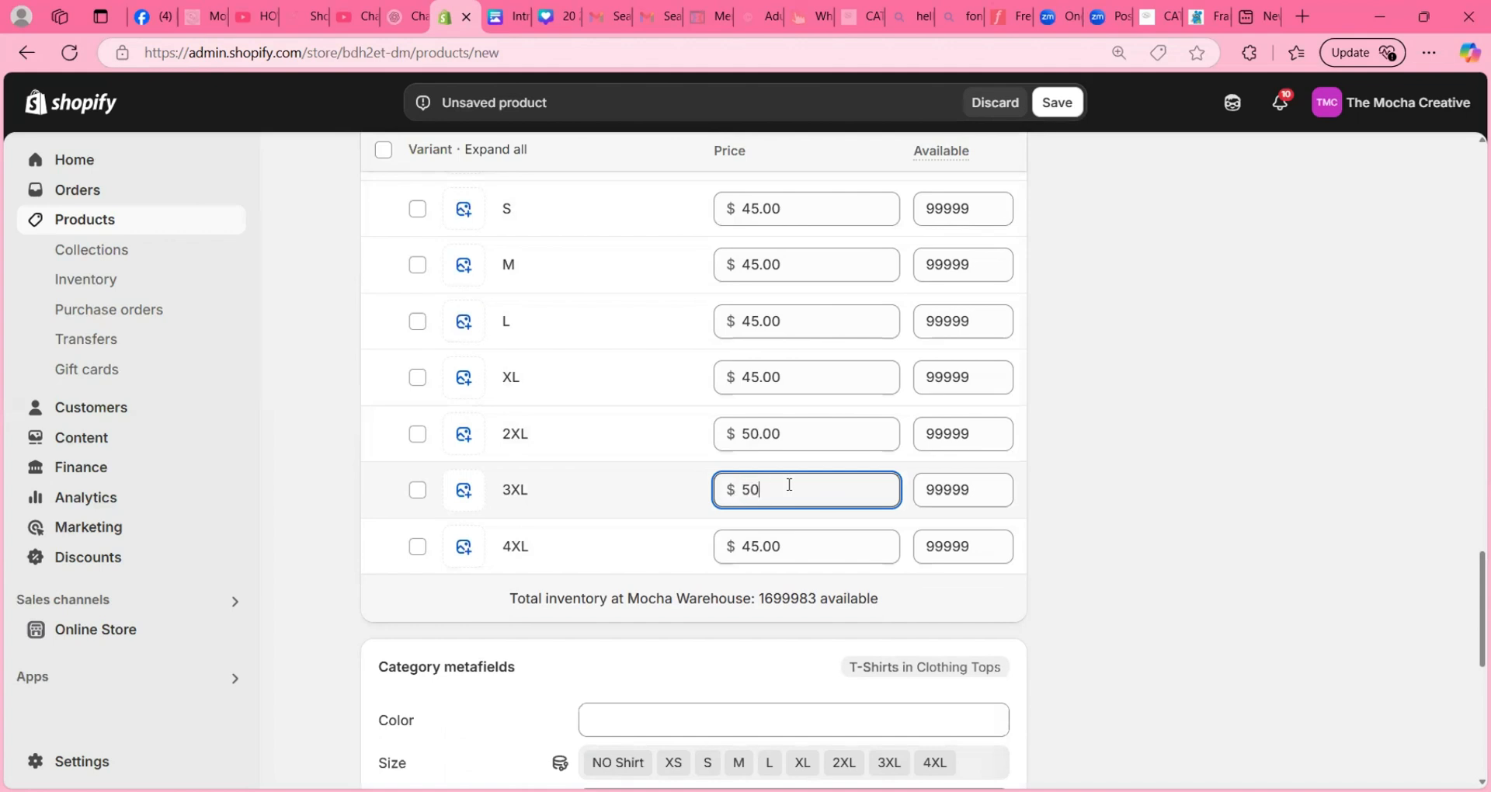
click(807, 548)
text(50)
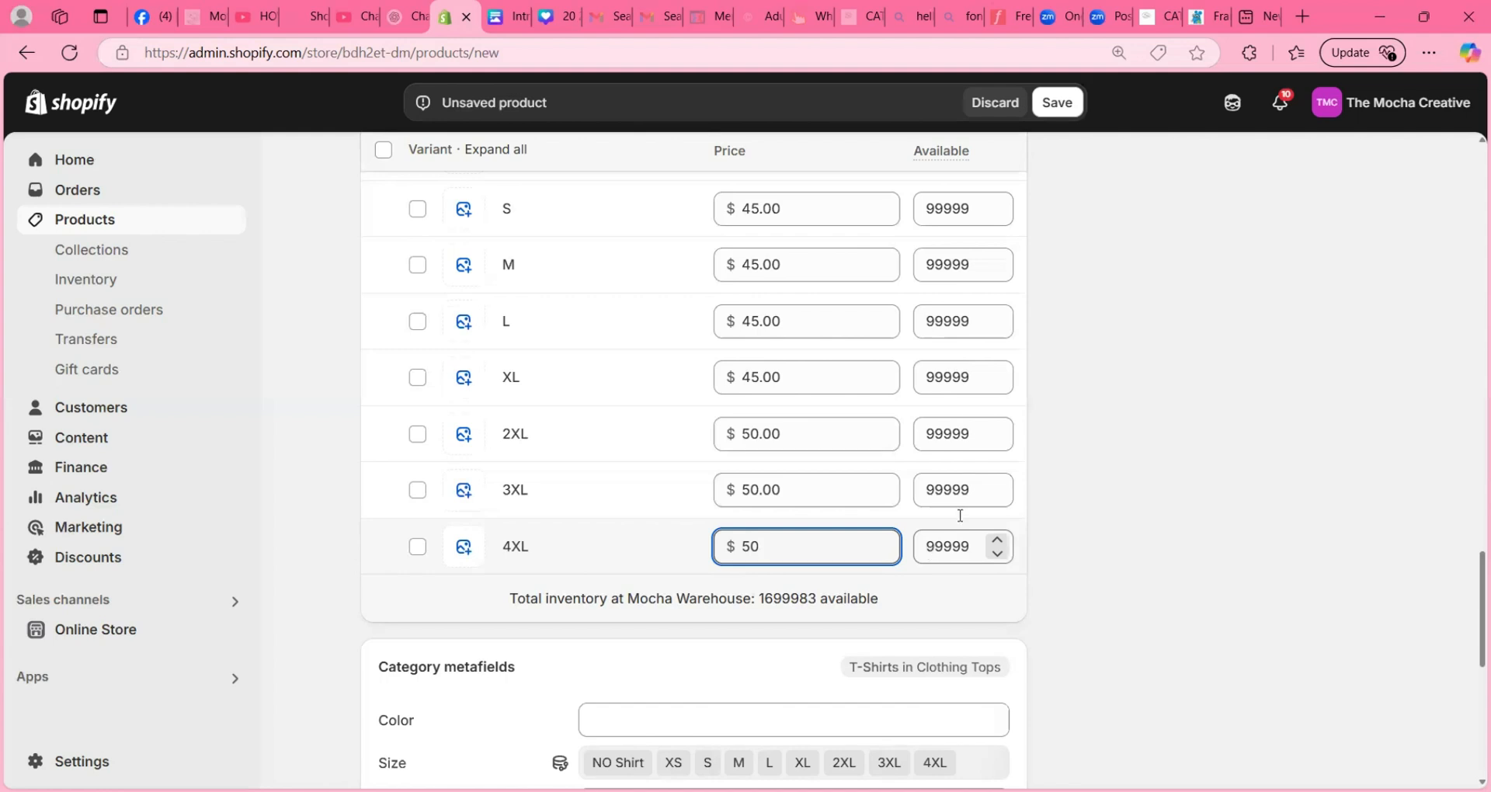
click(1132, 467)
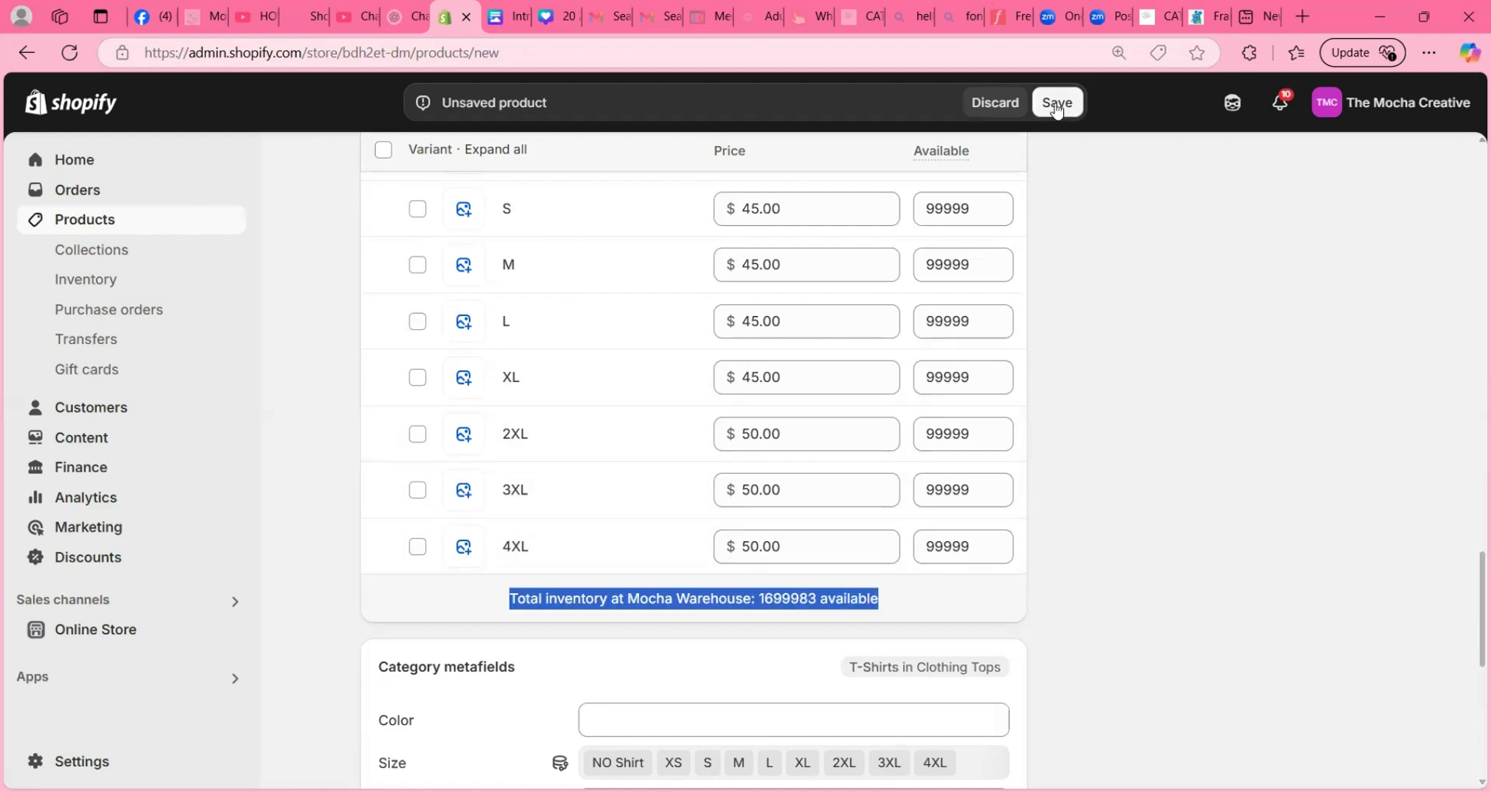
- Save the product and view its online store page, highlighting the price of the Tumbler ONLY option
click(1057, 104)
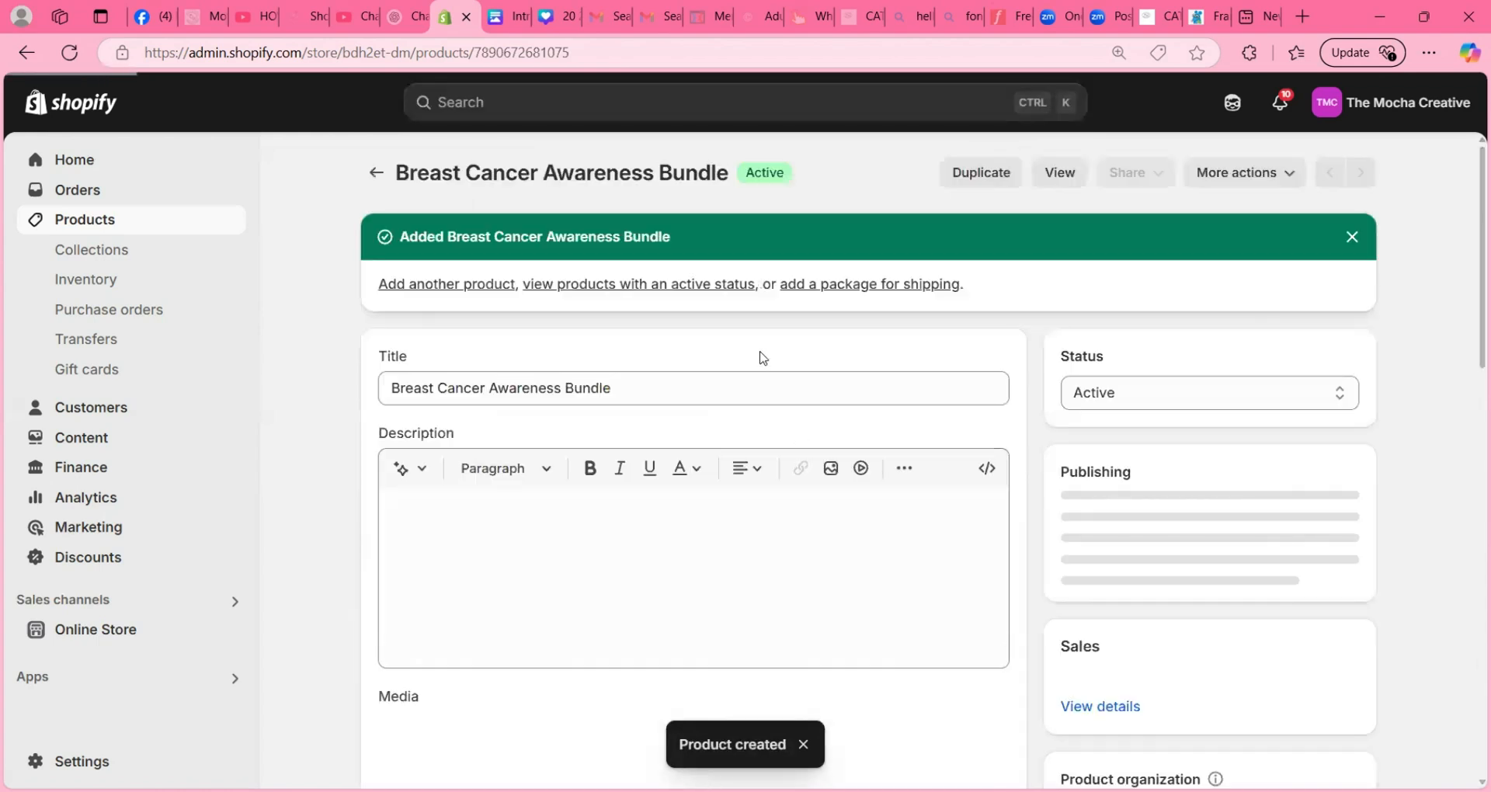
click(1054, 179)
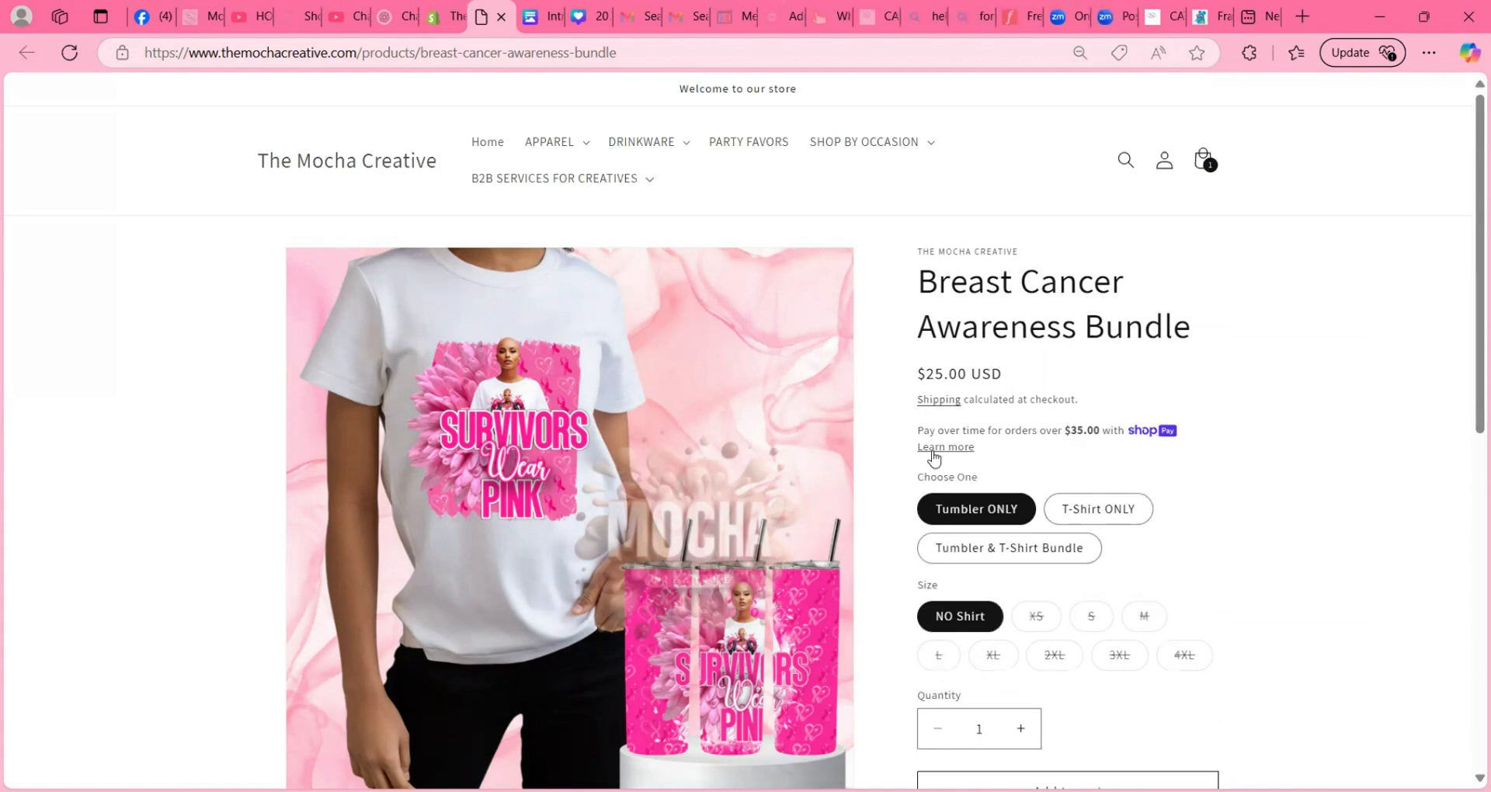
scroll(965, 513, down, 1)
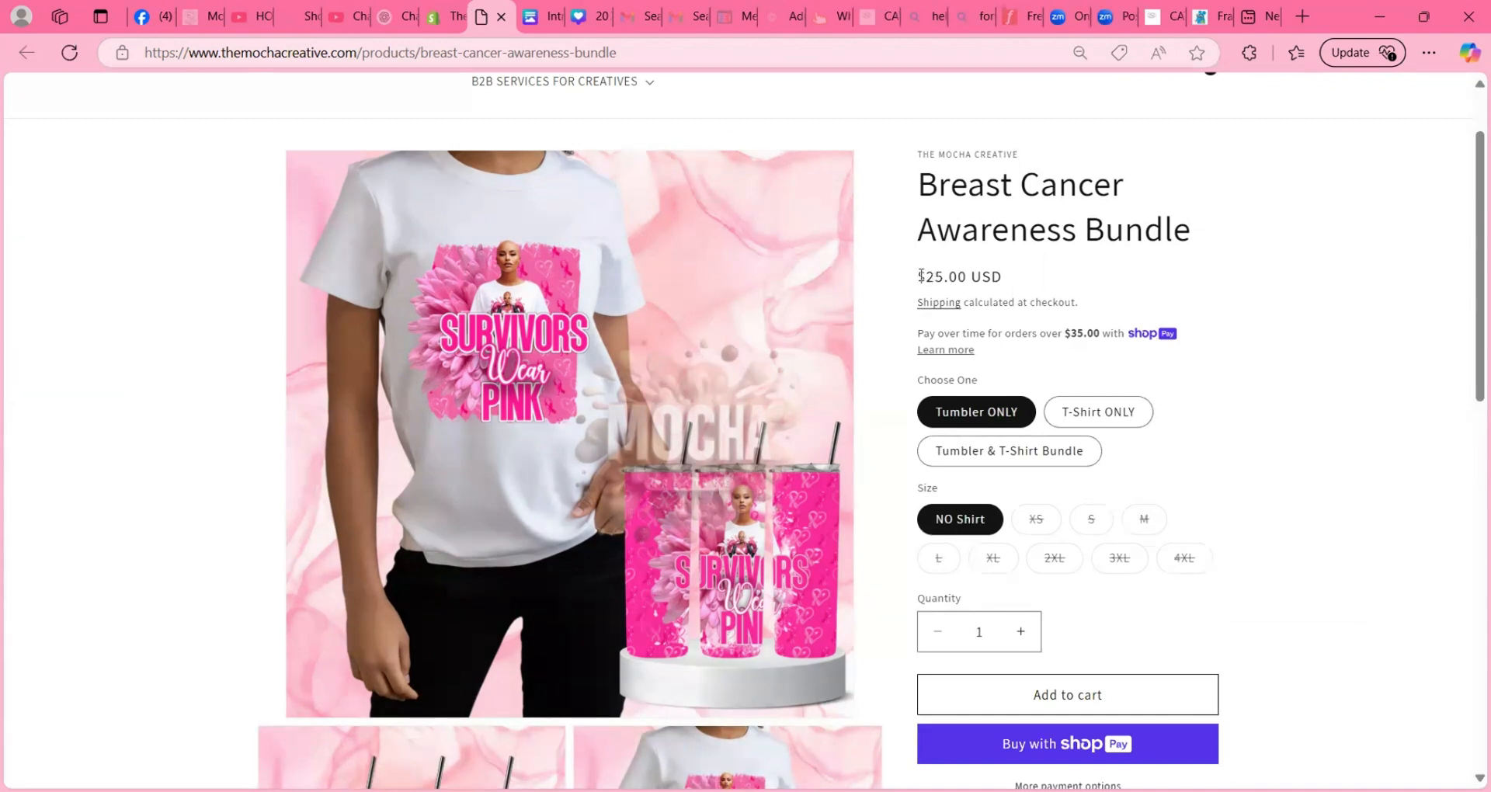
drag(918, 277, 1011, 281)
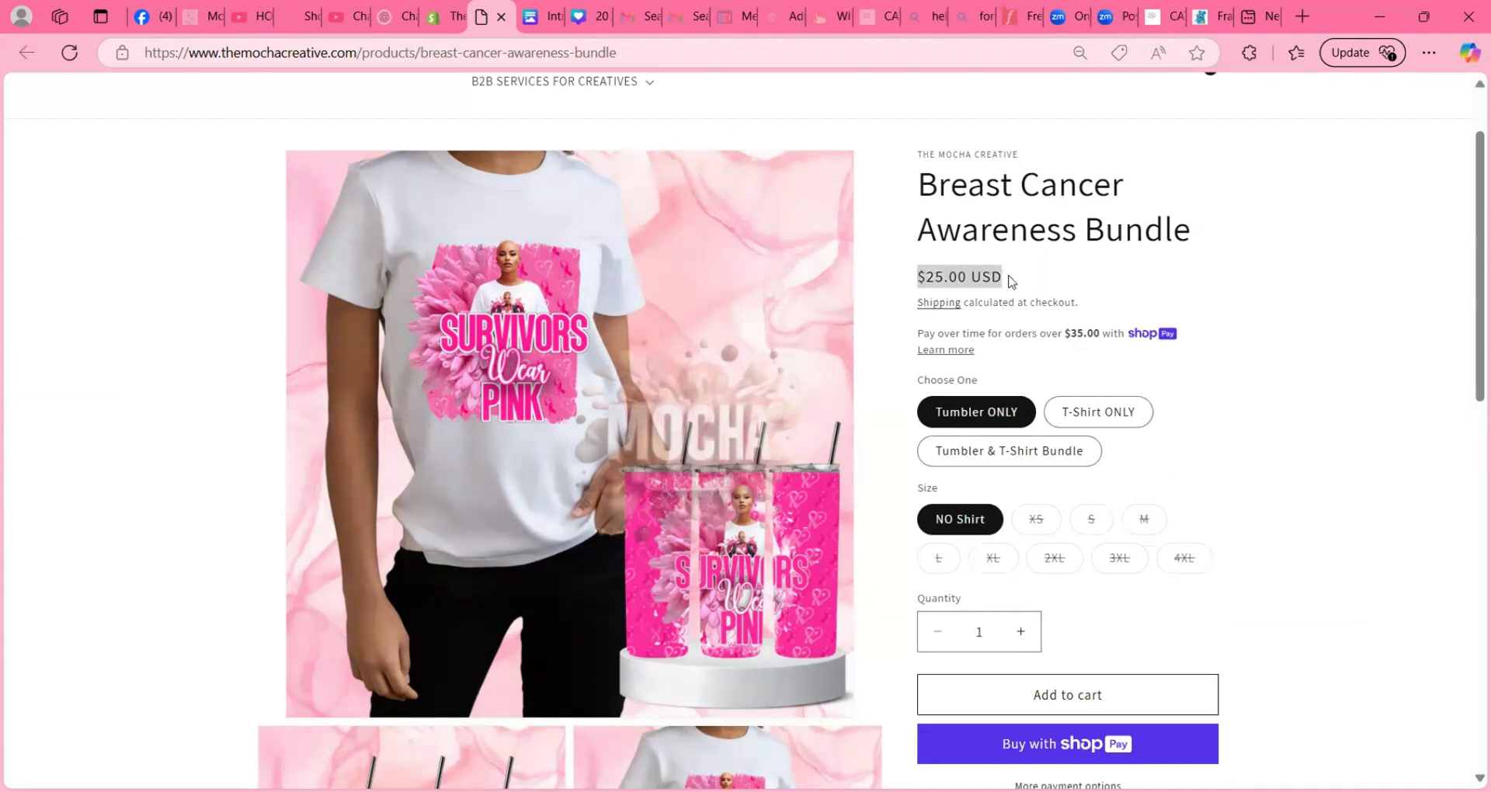
- Check the storefront price of the T-Shirt ONLY option in sizes 4XL, 3XL, 2XL and XS
click(1082, 415)
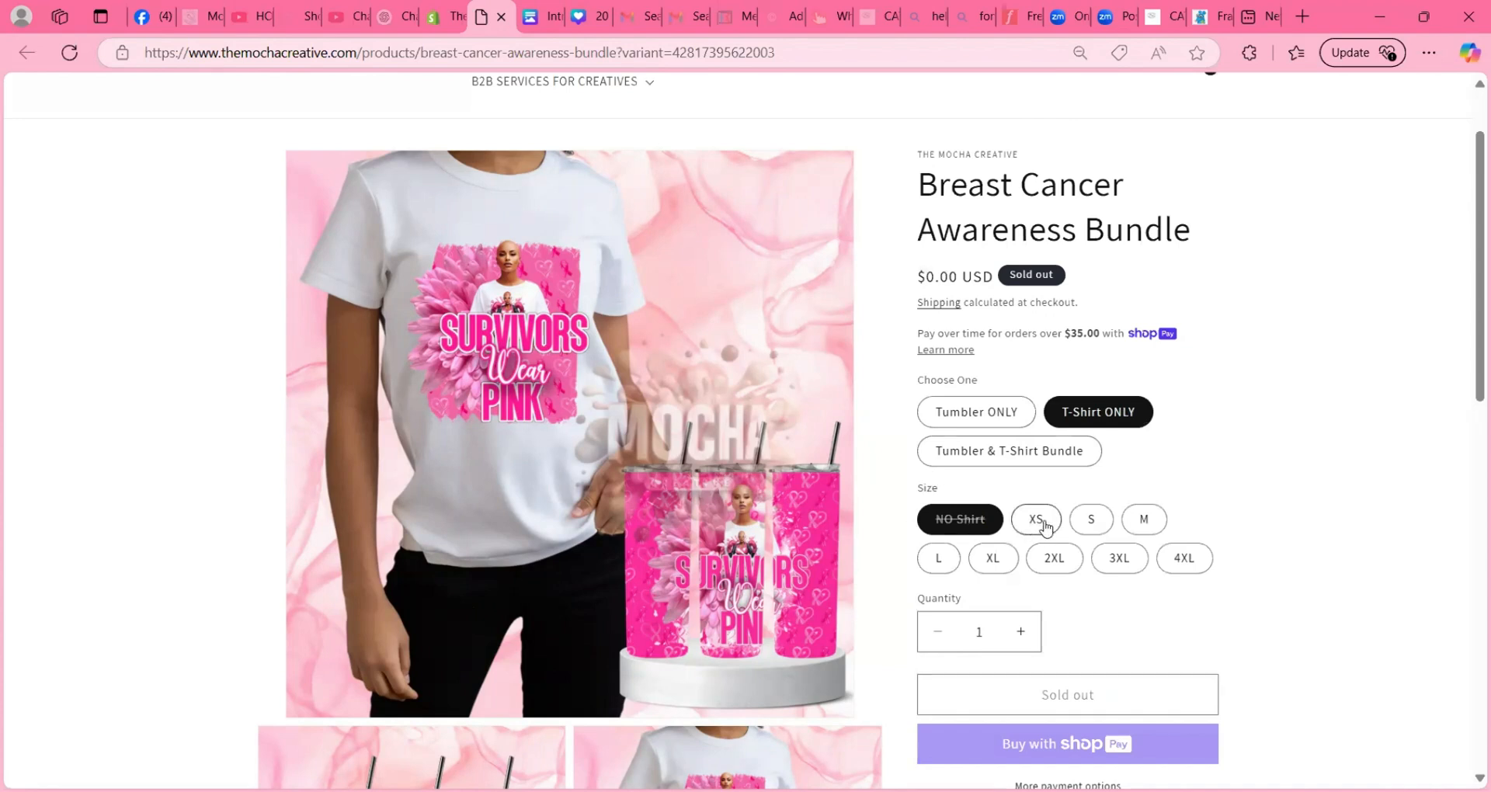
click(1195, 562)
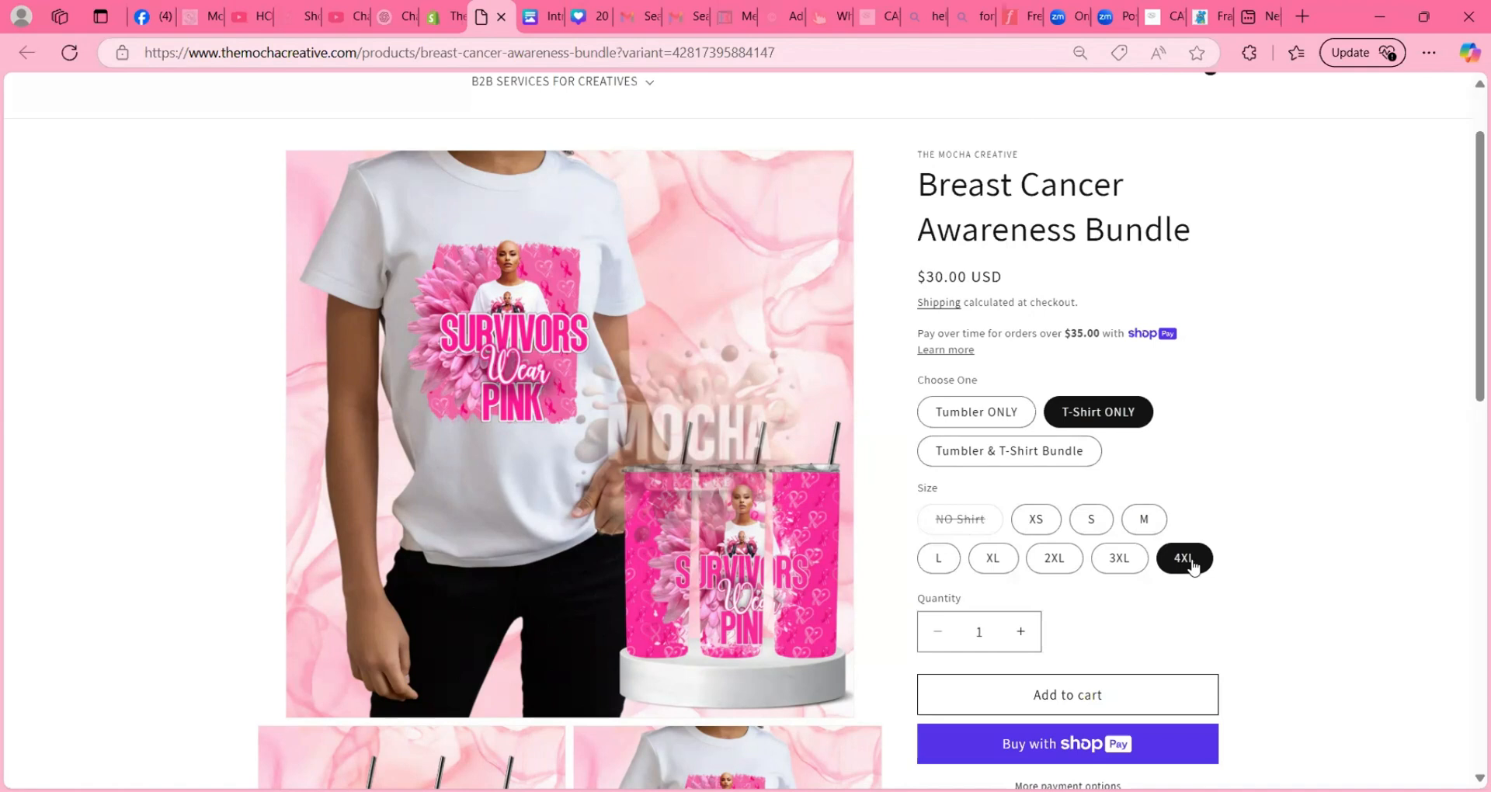
click(1119, 562)
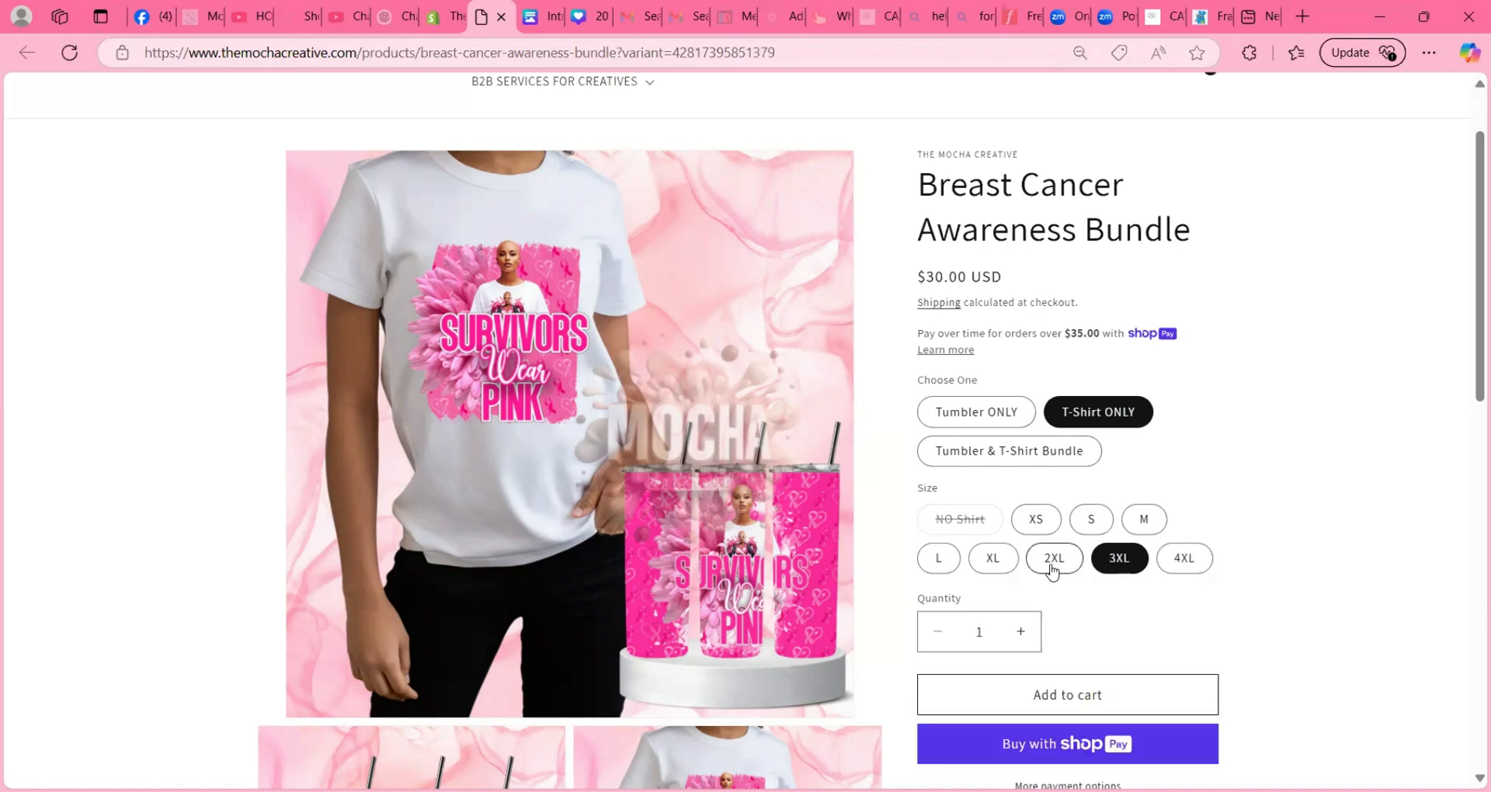
click(1053, 562)
click(1036, 522)
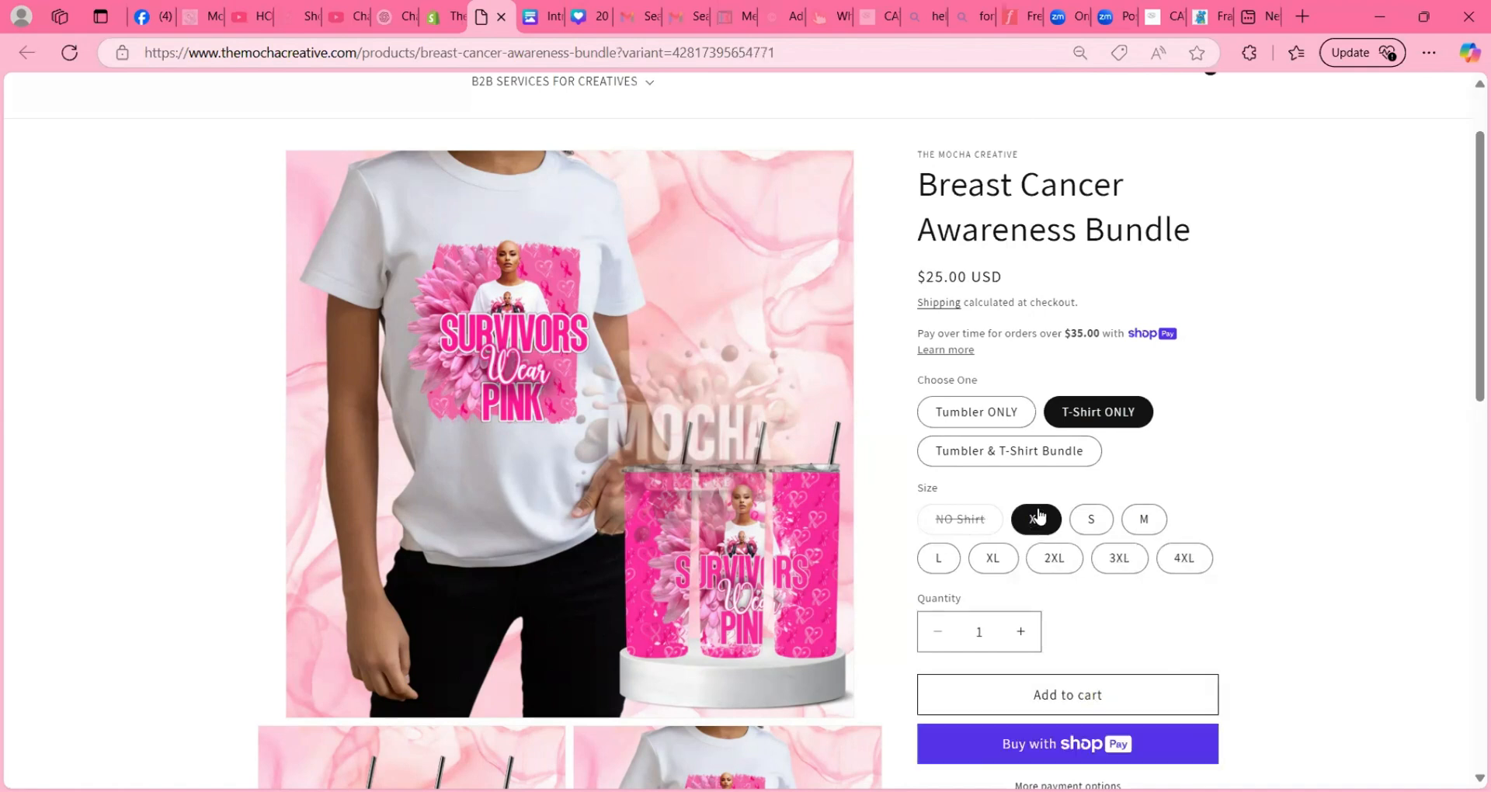
- Check the storefront price of the Tumbler & T-Shirt Bundle in each size from S to 4XL
click(1027, 462)
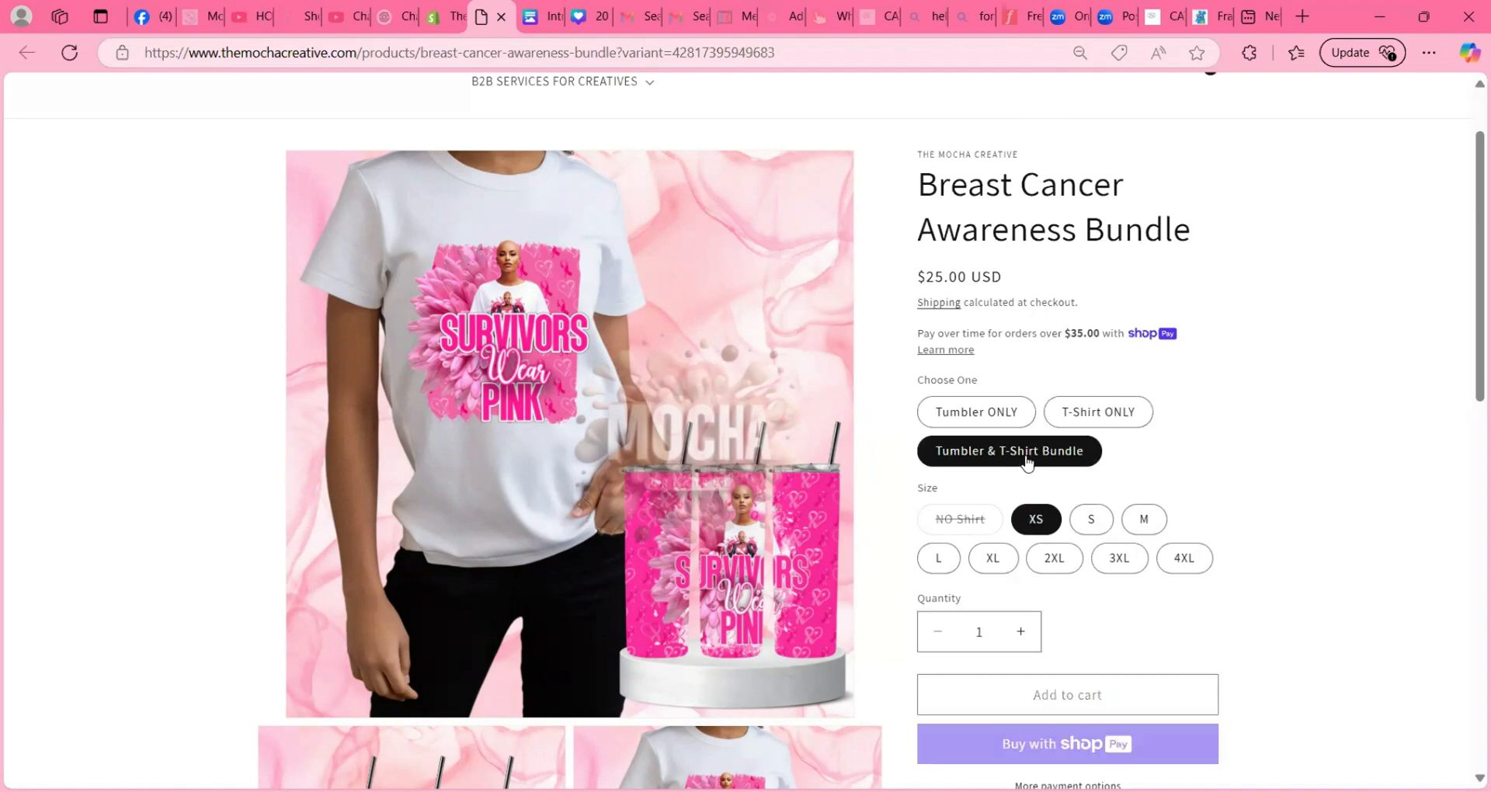
click(1093, 522)
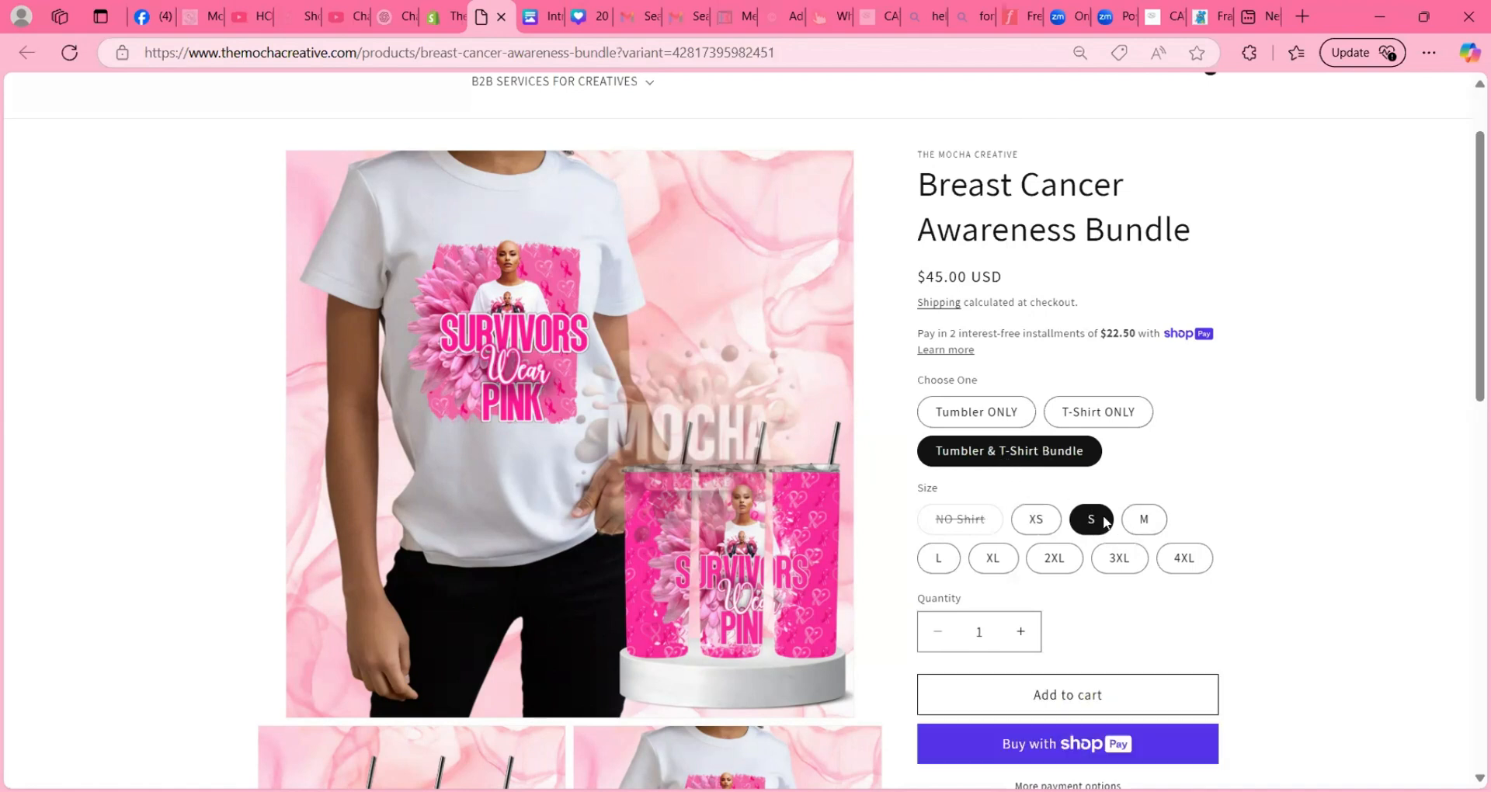
click(1142, 525)
click(947, 569)
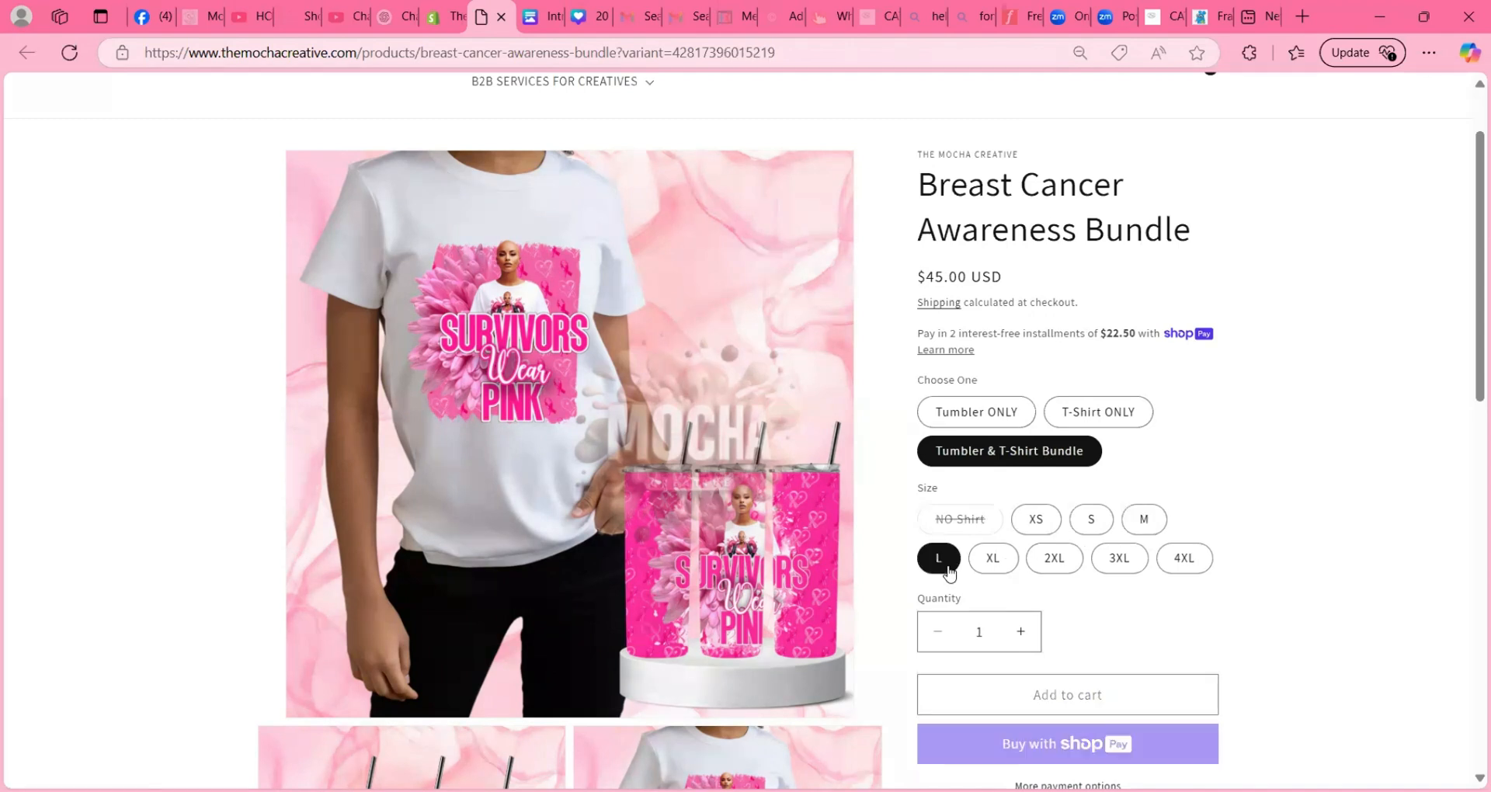
click(990, 562)
click(1057, 565)
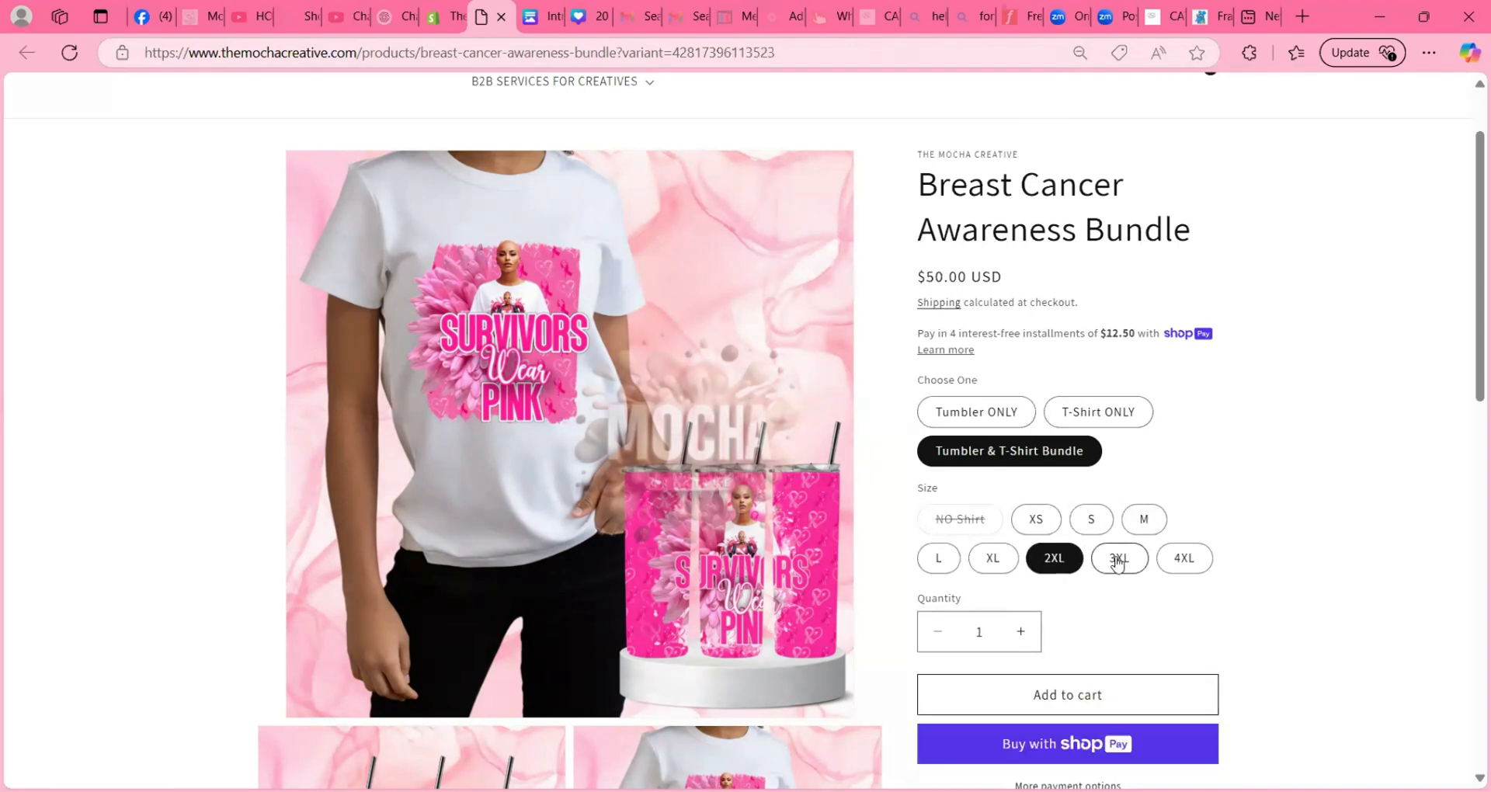
click(1117, 560)
click(1186, 568)
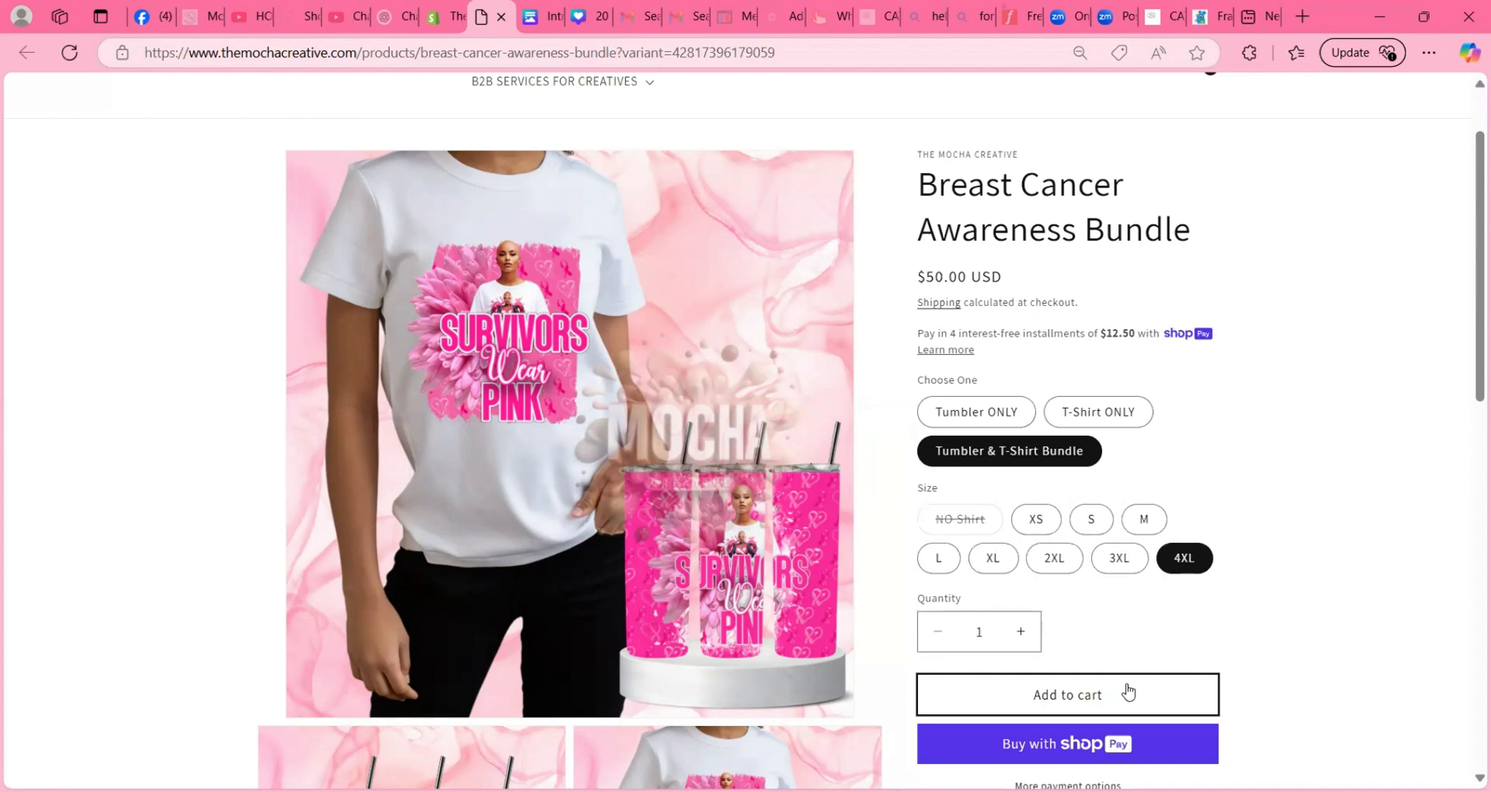
- Compare the bundle's price between the smaller sizes XS, S, M and XL and the larger sizes 2XL, 3XL and 4XL
click(1036, 520)
click(1091, 520)
click(1142, 520)
click(1187, 561)
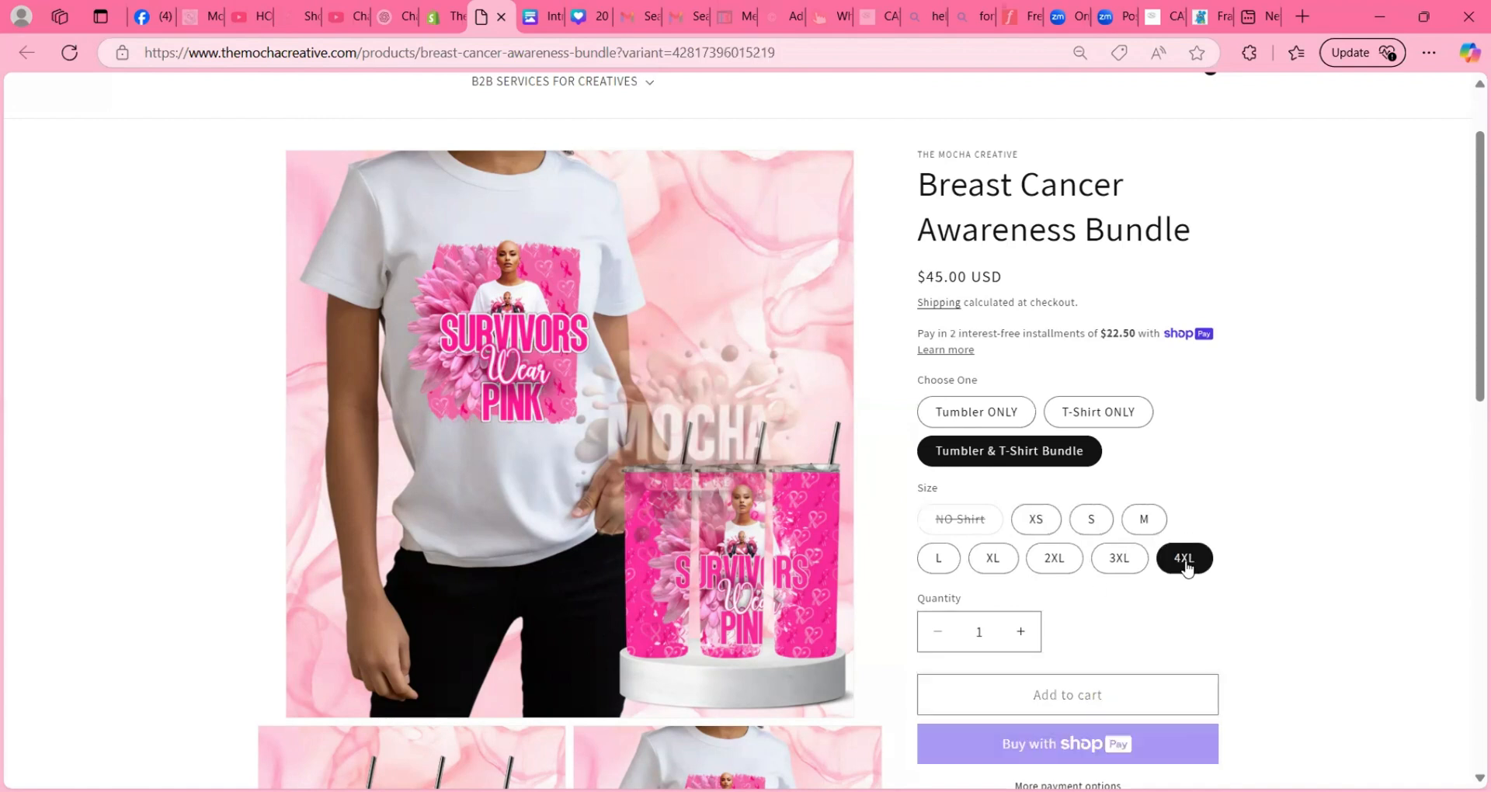
click(1122, 565)
click(1059, 567)
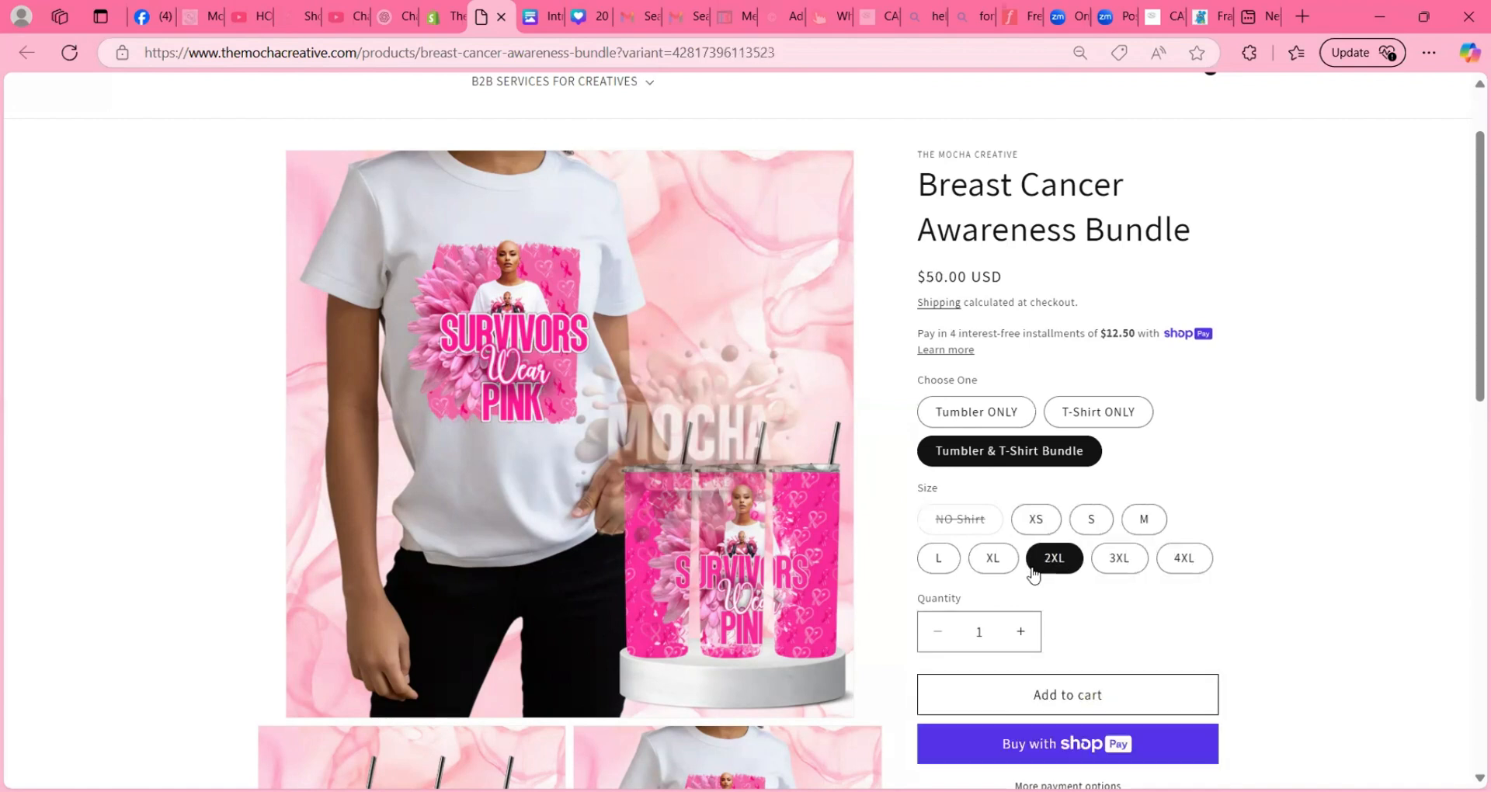
click(992, 563)
click(1183, 559)
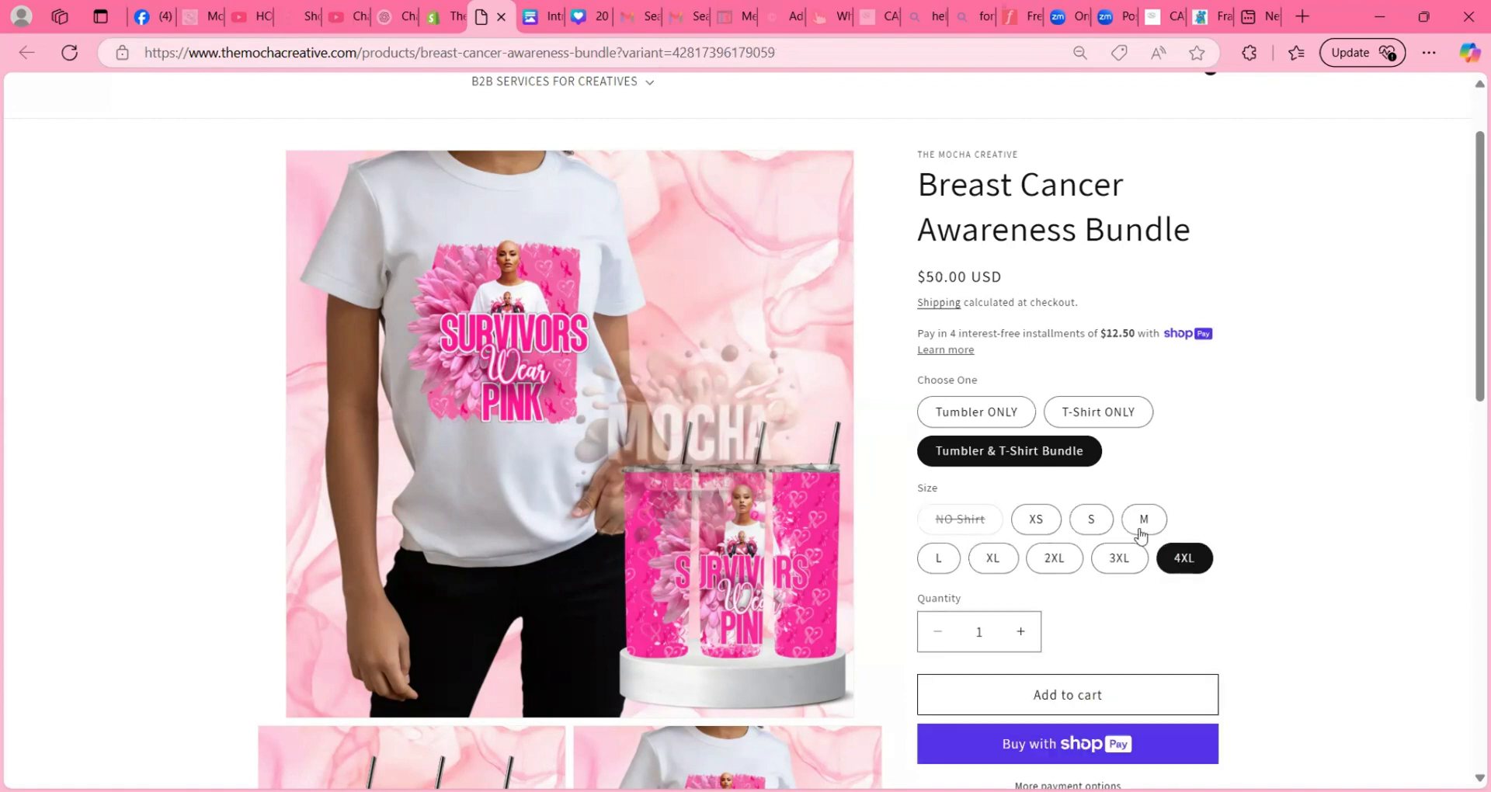
click(1035, 519)
- Switch between Tumbler ONLY, T-Shirt ONLY and the bundle to check which sizes, including NO Shirt, each choice offers
click(991, 420)
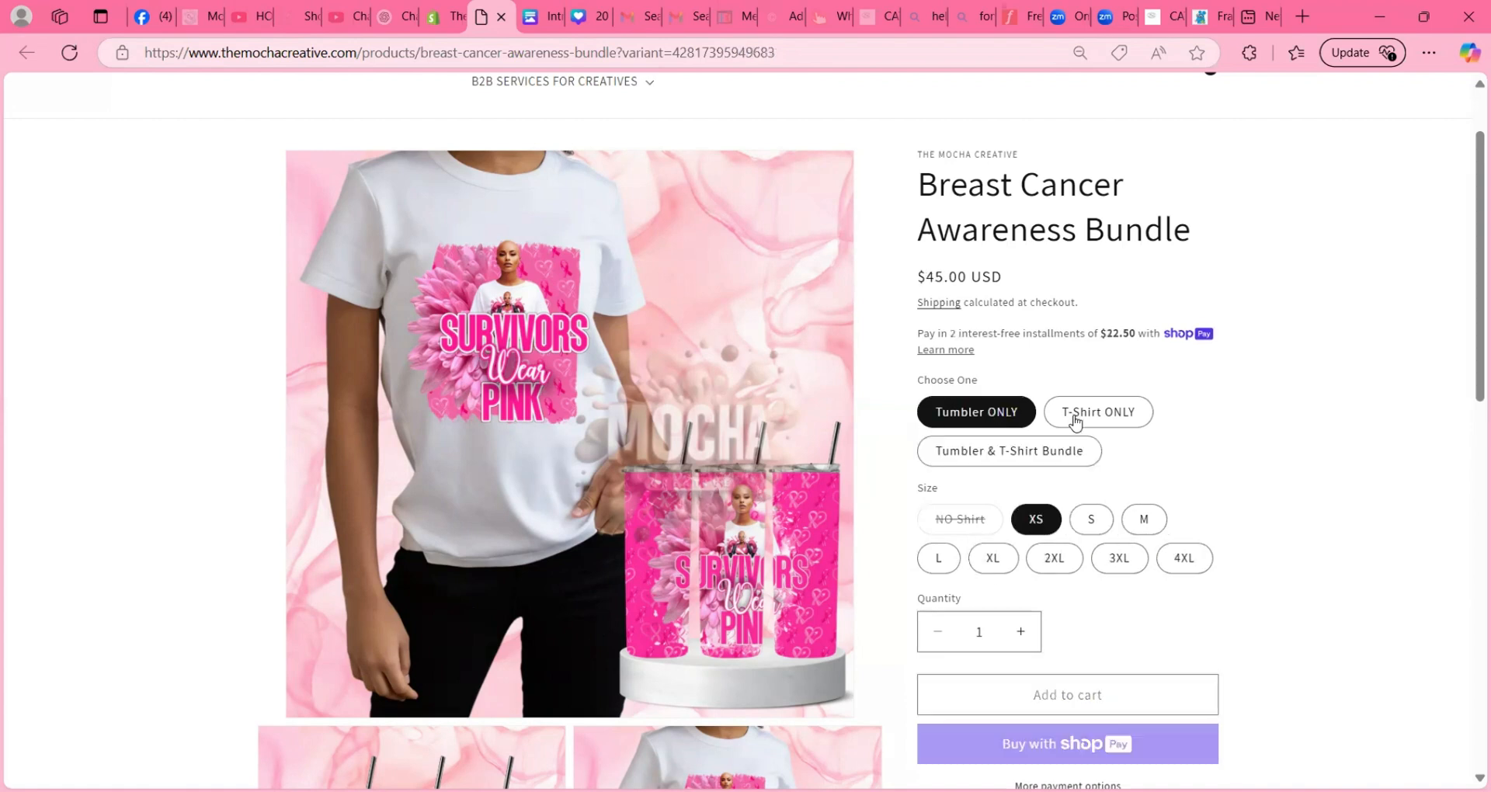
click(1084, 414)
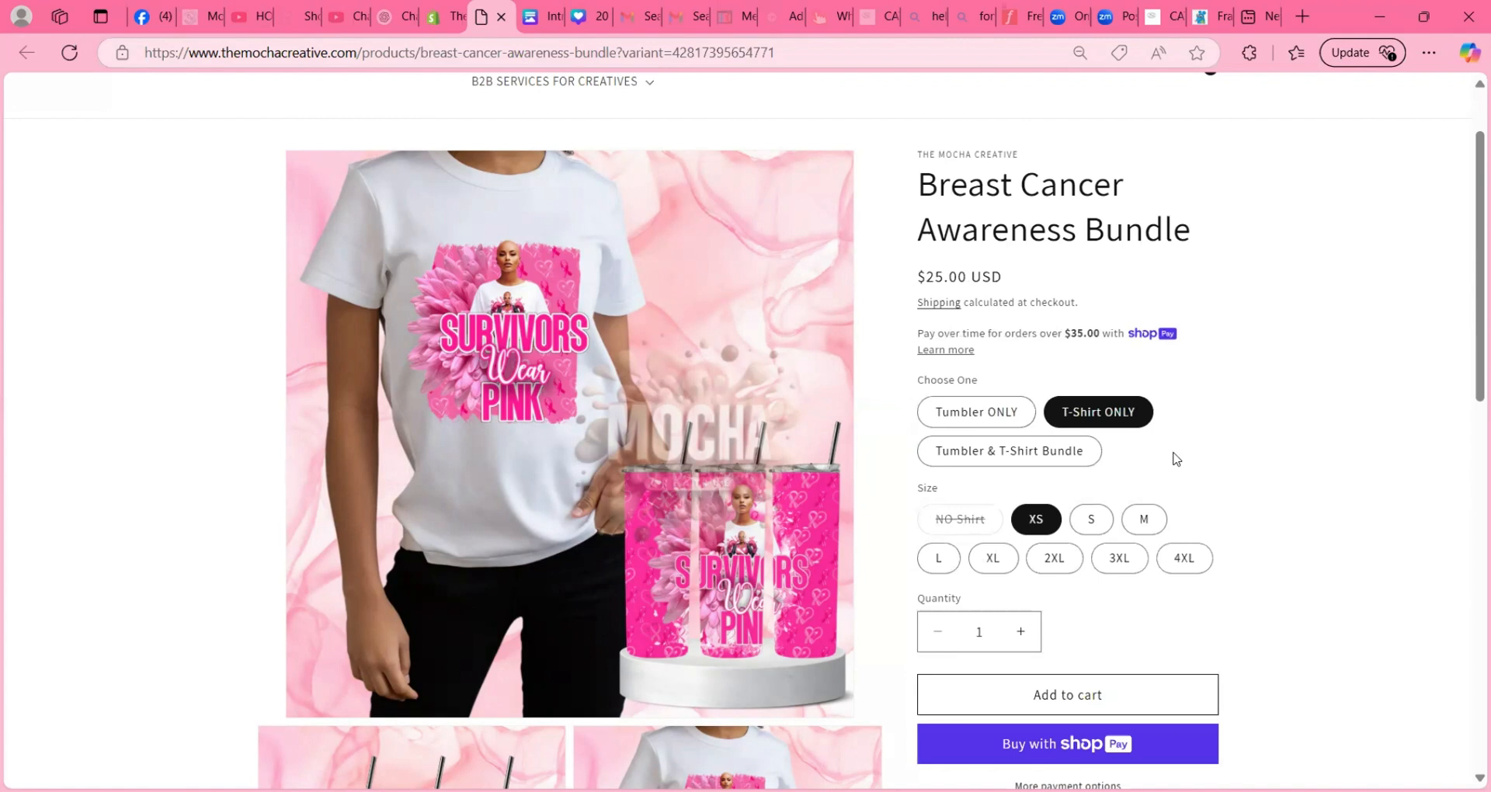
click(986, 415)
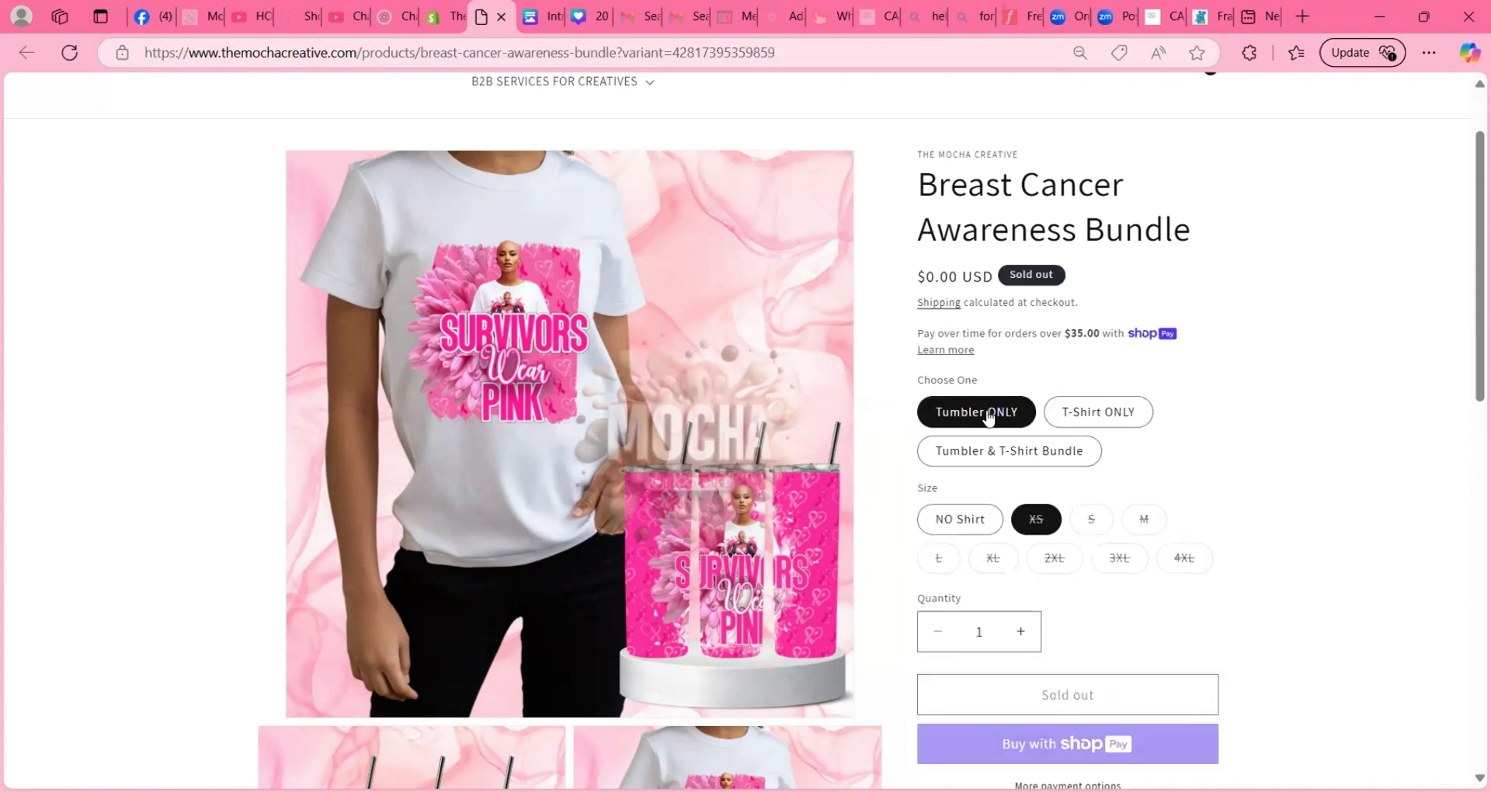
click(956, 519)
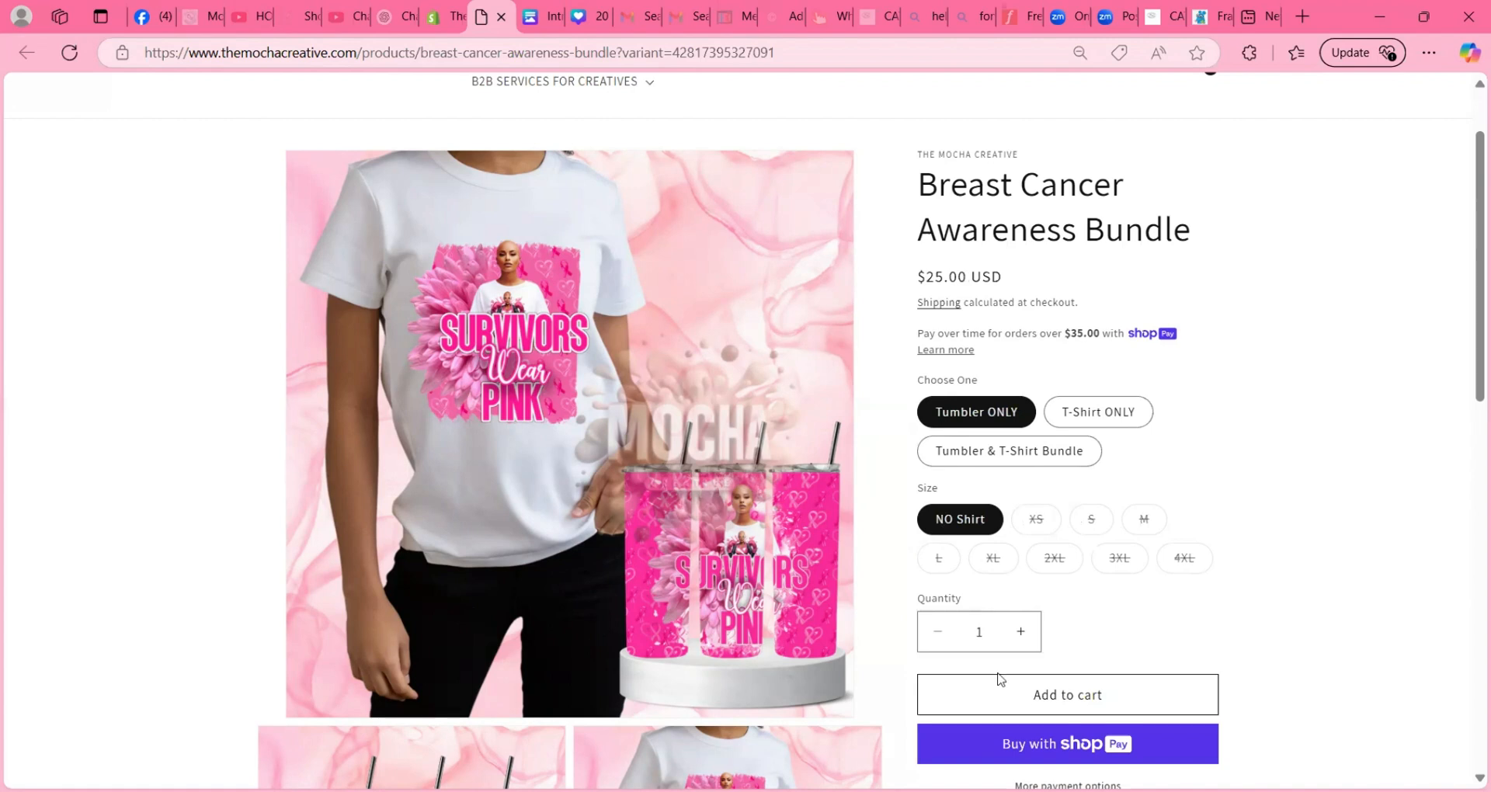
click(1111, 413)
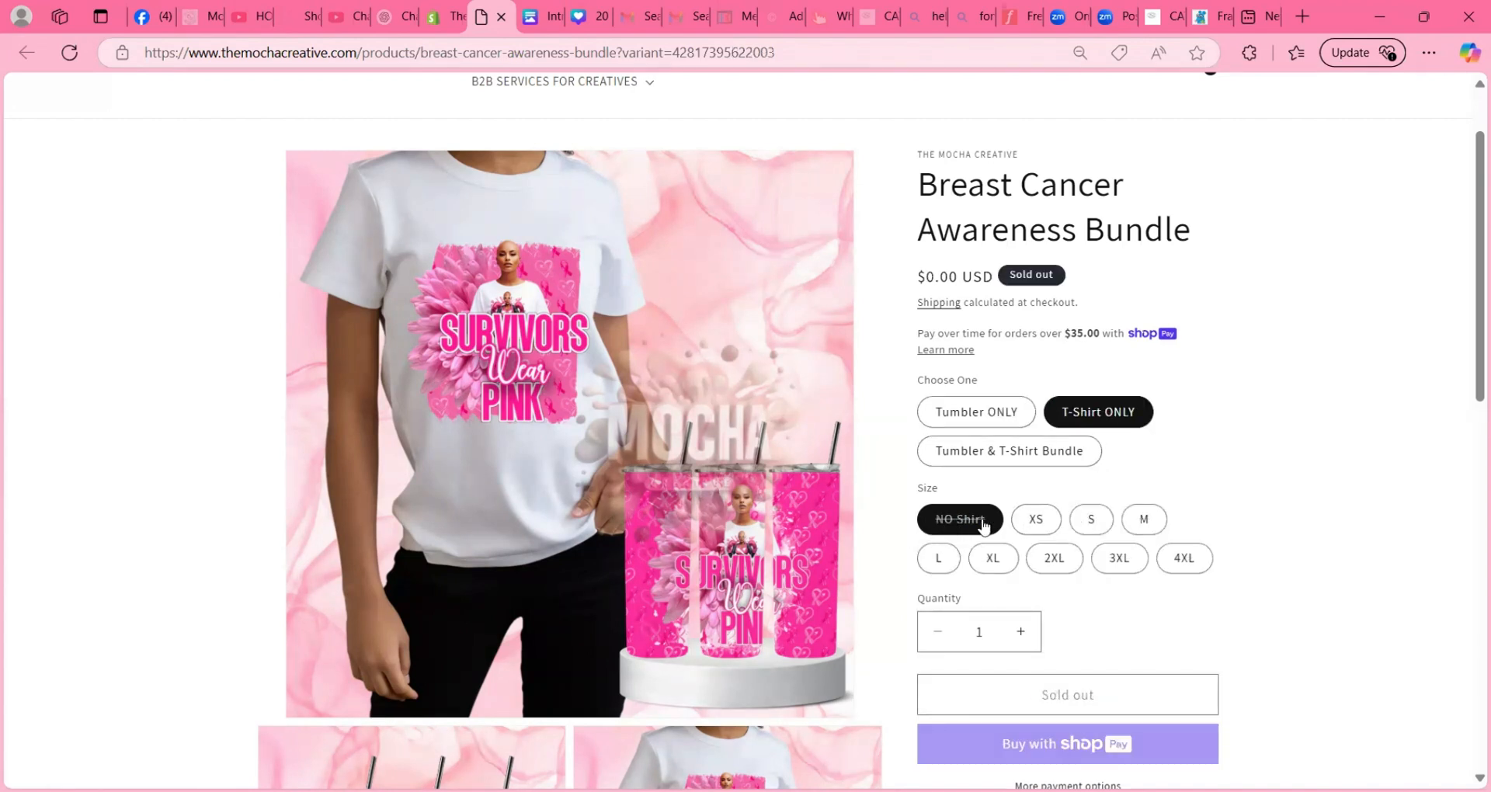
click(1014, 454)
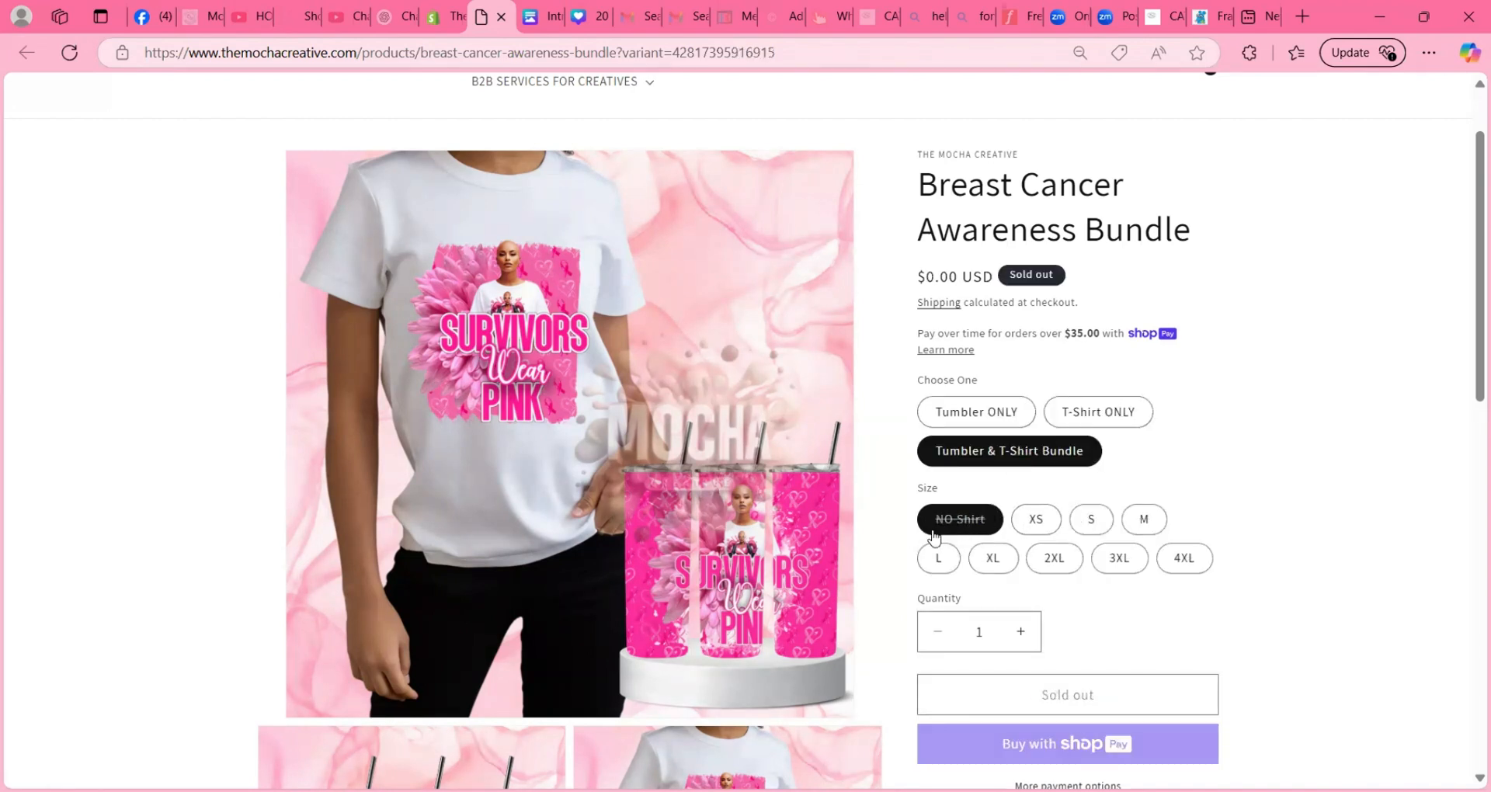